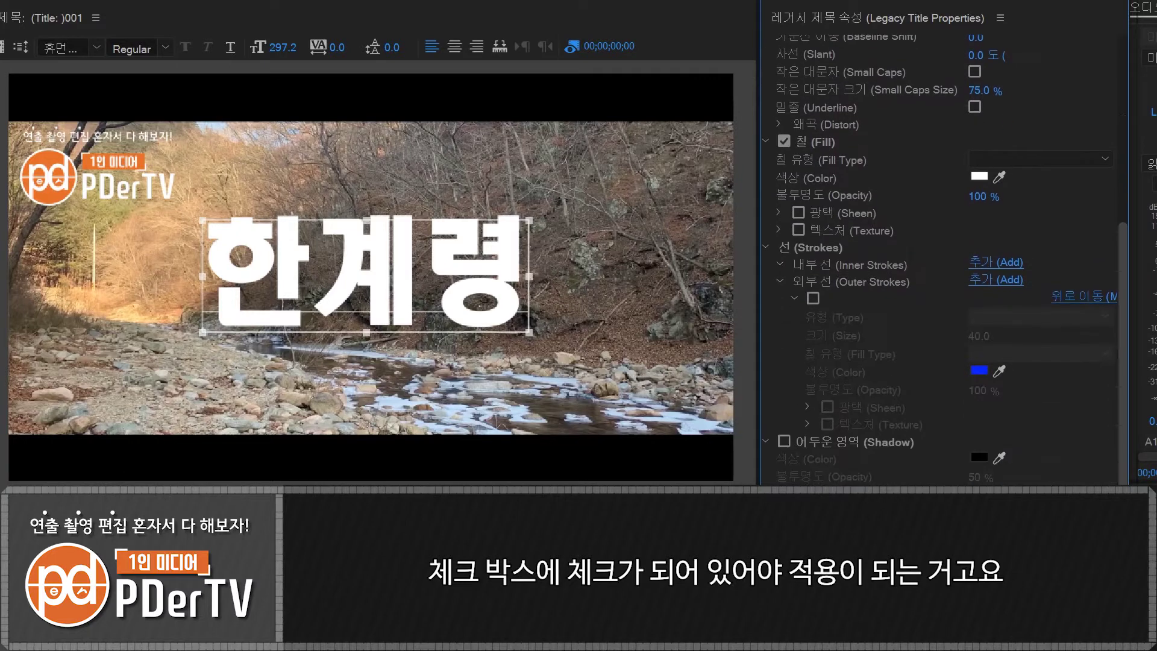
Give the title text a Solid fill in light blue sampled from the icy stream, with opacity at 100 %.
left_click(1025, 155)
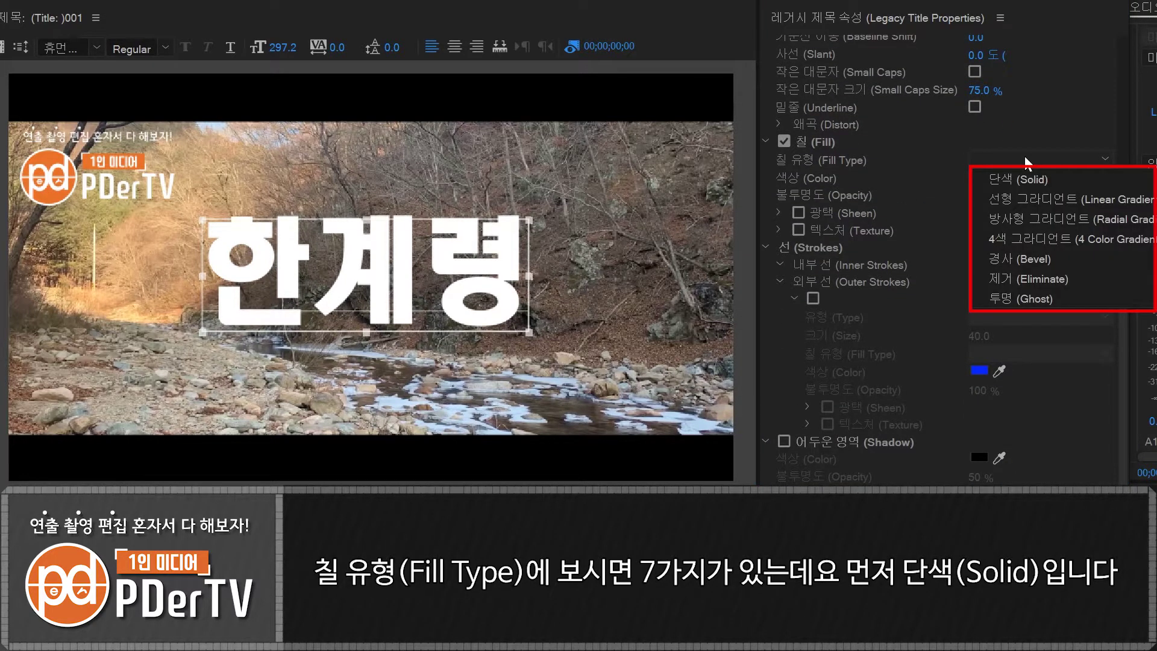
left_click(1018, 178)
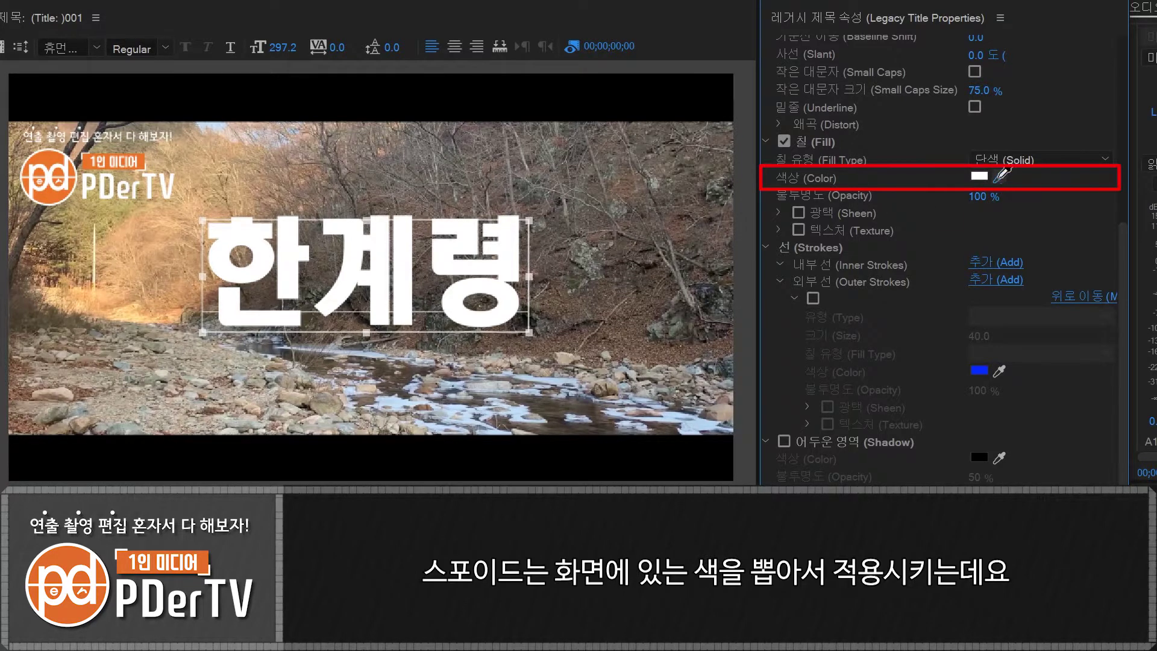
left_click_drag(999, 177, 709, 422)
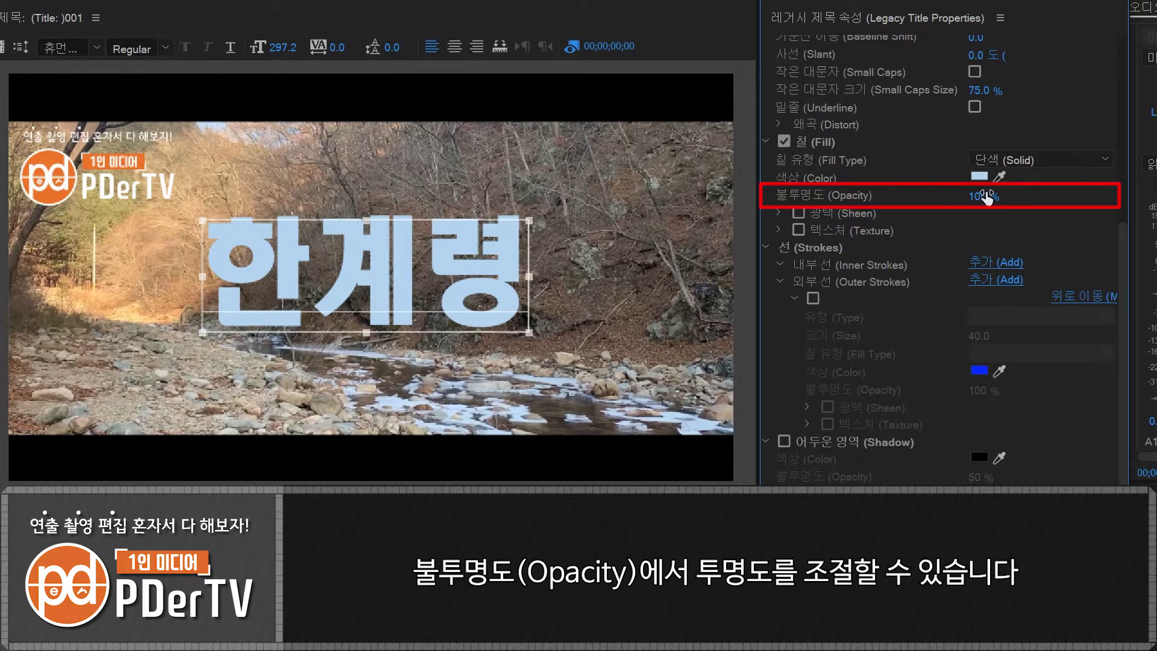
mouse_move(977, 197)
left_mouse_down()
mouse_move(913, 196)
mouse_move(989, 196)
left_mouse_up()
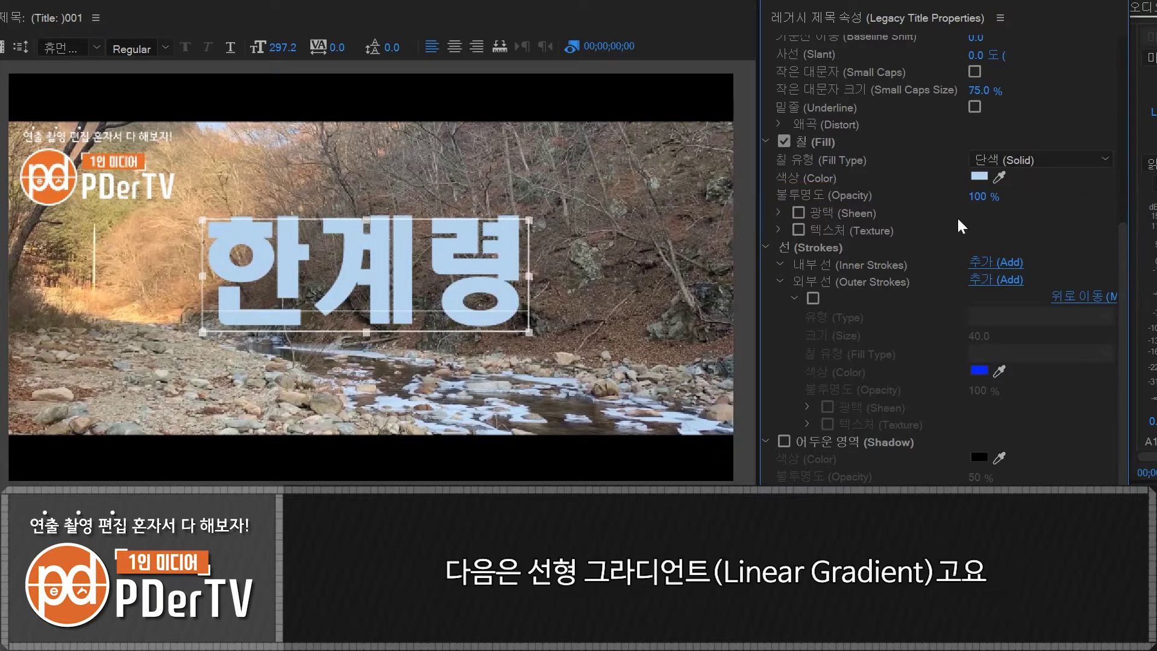
Change the title's fill type to Linear Gradient and move the title, shrunk to about font size 185, to the frame's upper right.
left_click(1049, 160)
left_click(1042, 197)
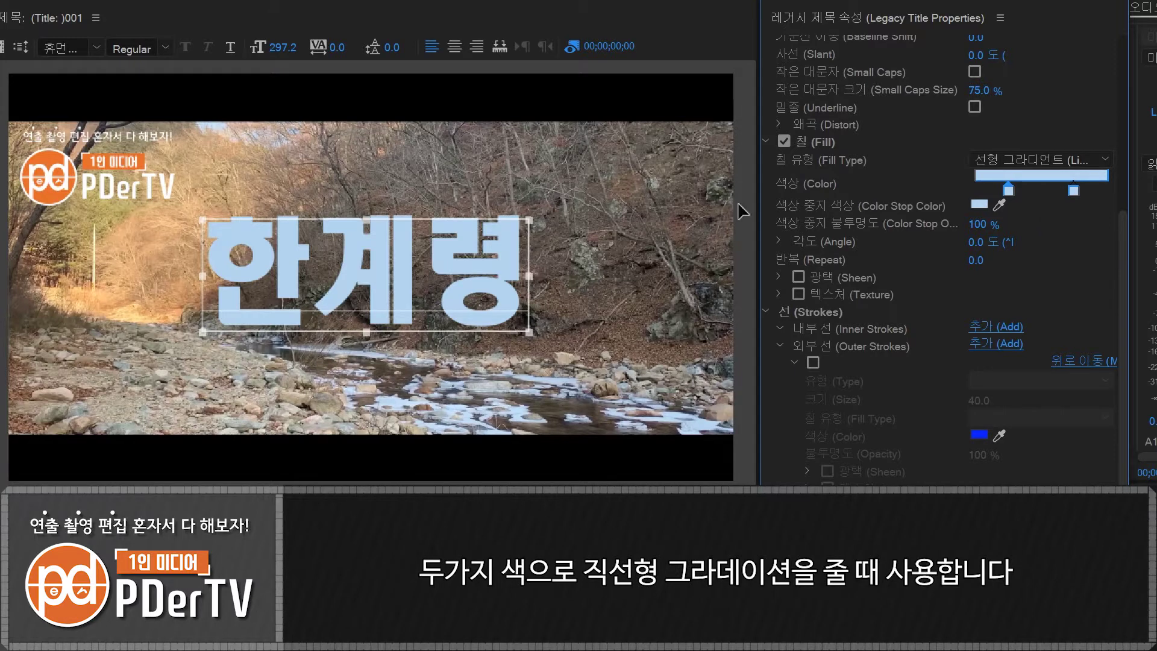
left_click_drag(212, 227, 325, 262)
left_click_drag(436, 289, 629, 173)
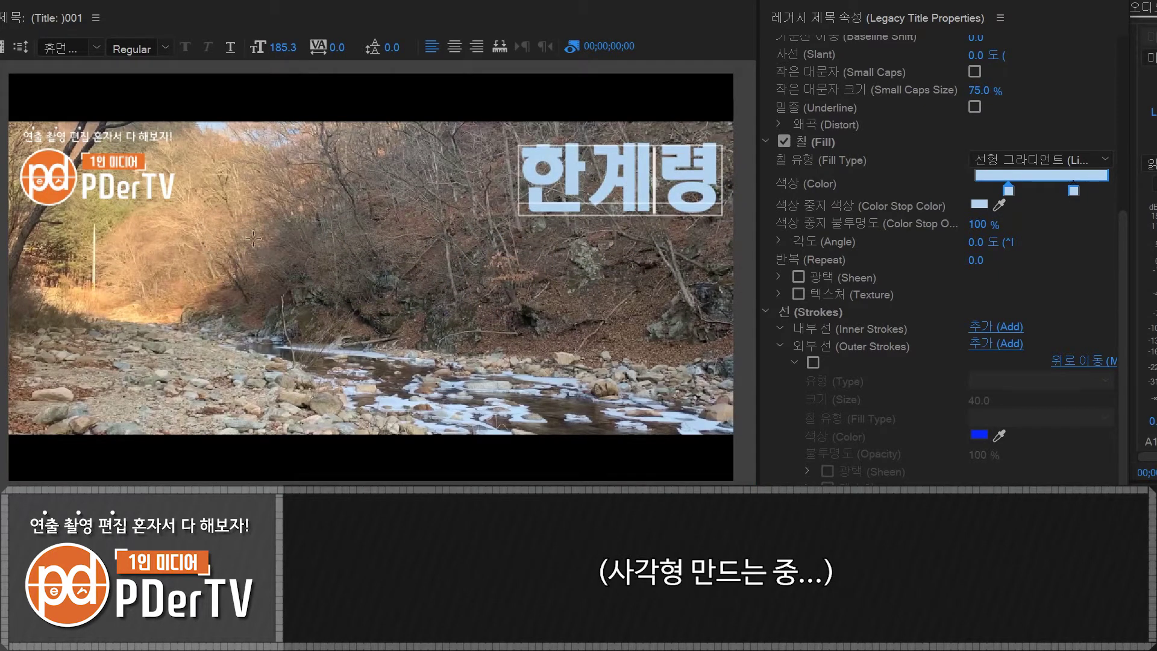
Draw a rectangle about 511 by 394 left of the frame's center, below the title.
left_click_drag(249, 237, 443, 386)
left_click_drag(354, 328, 360, 317)
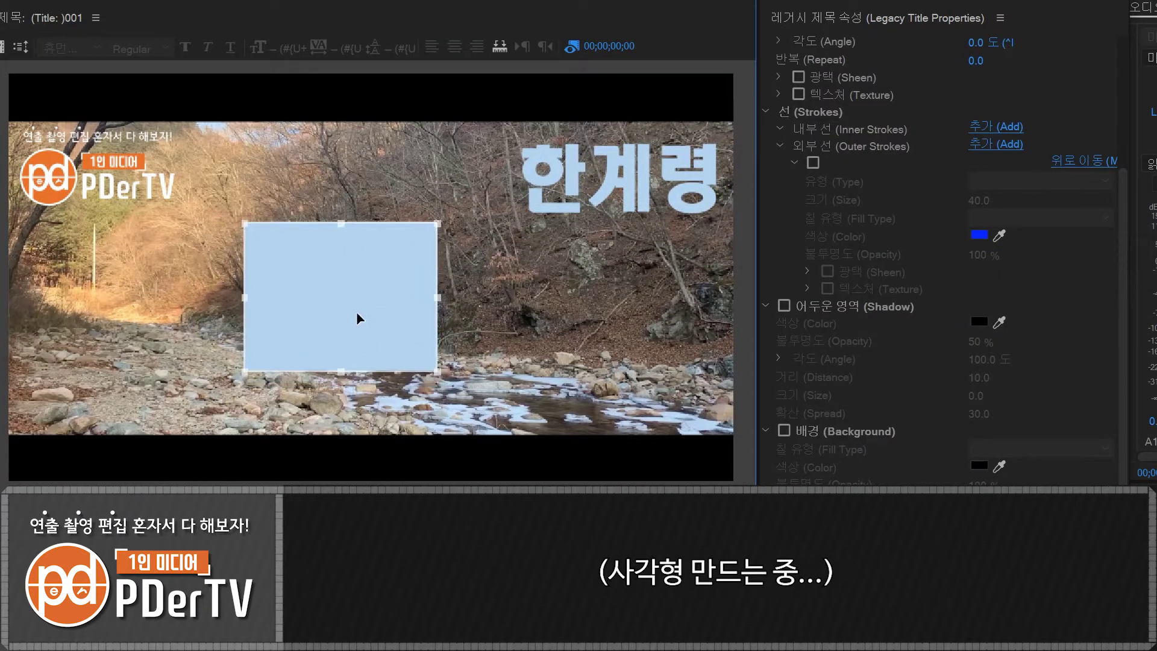
Set the first color stop of the rectangle's linear gradient to bright green.
scroll(825, 239, "up", 5)
left_click_drag(1125, 230, 1127, 135)
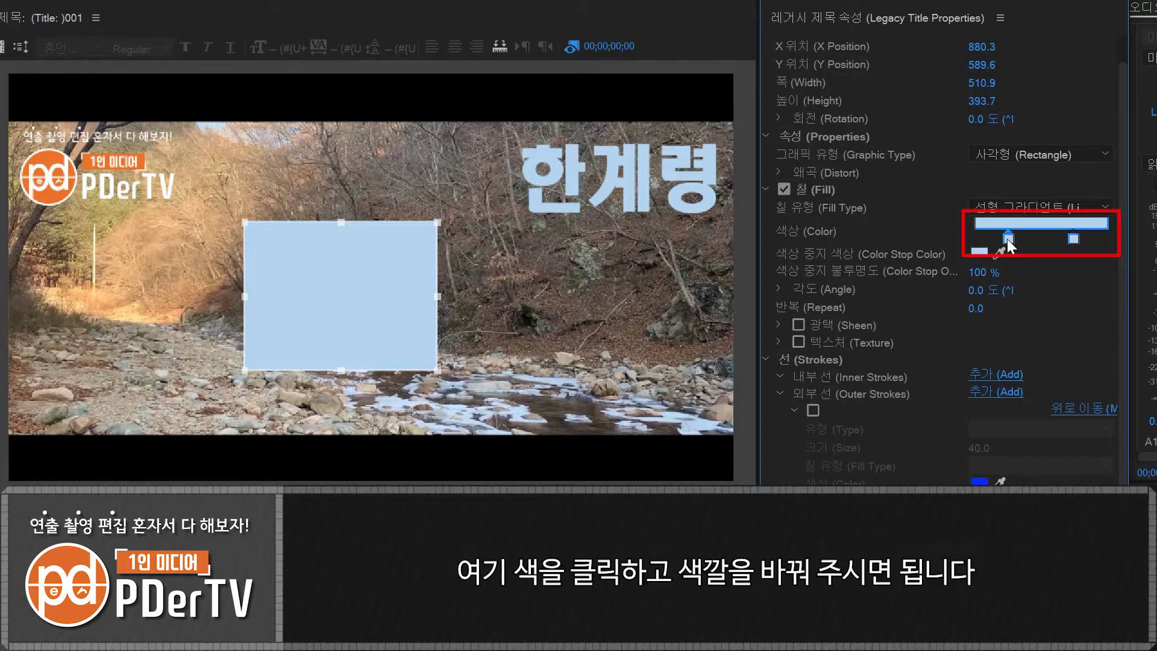
left_click(979, 252)
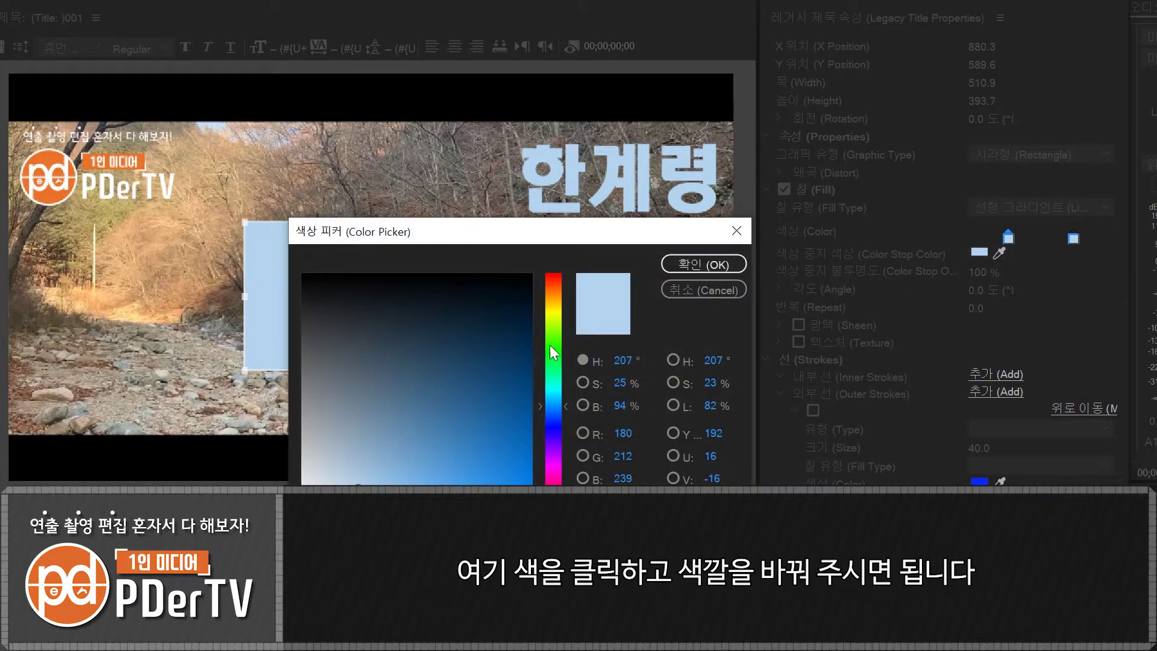
left_click(553, 341)
left_click(481, 407)
left_click(703, 264)
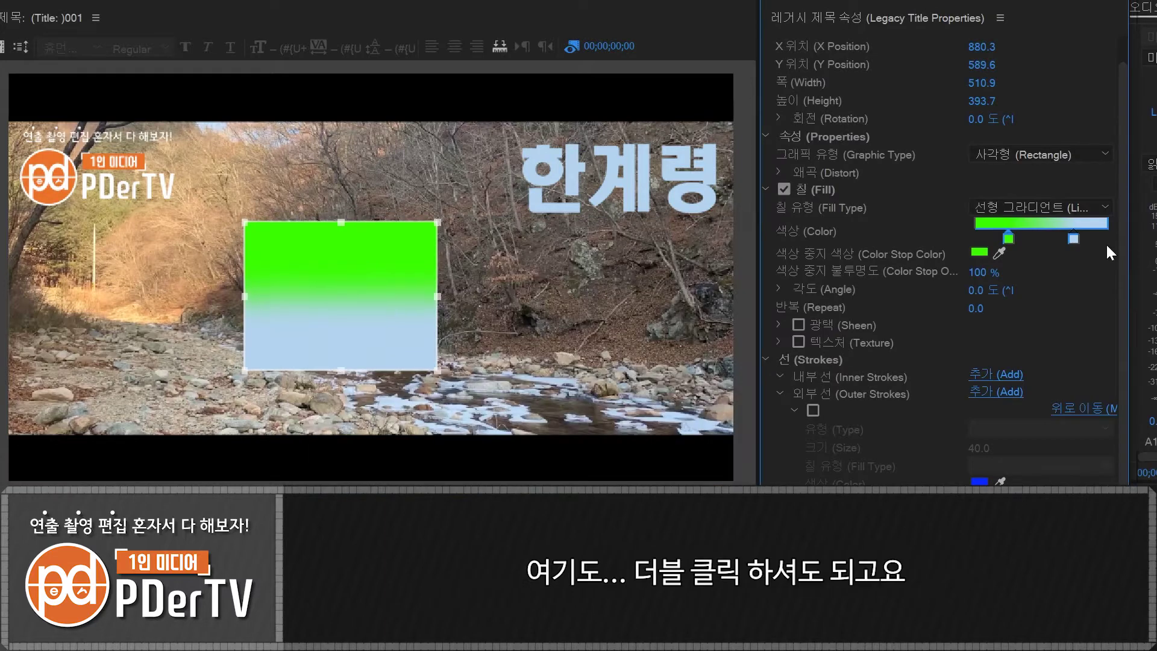
Set the second color stop of the rectangle's gradient to dark green, RGB 6, 59, 0.
double_click(1074, 237)
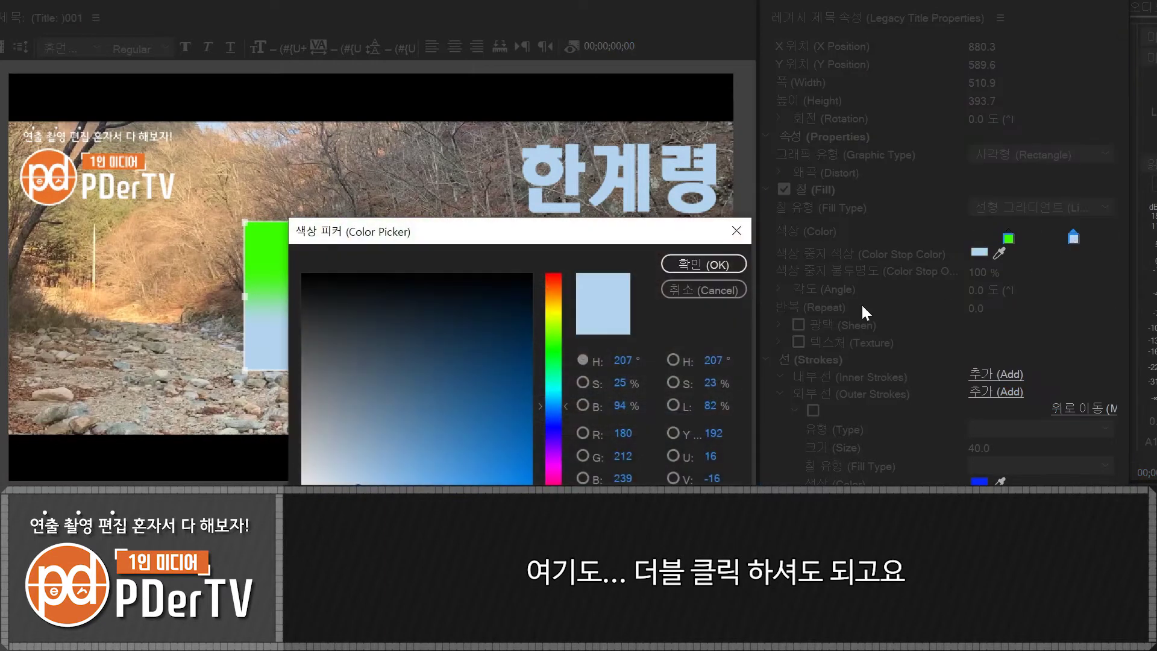
left_click(555, 344)
left_click(489, 337)
left_click(531, 325)
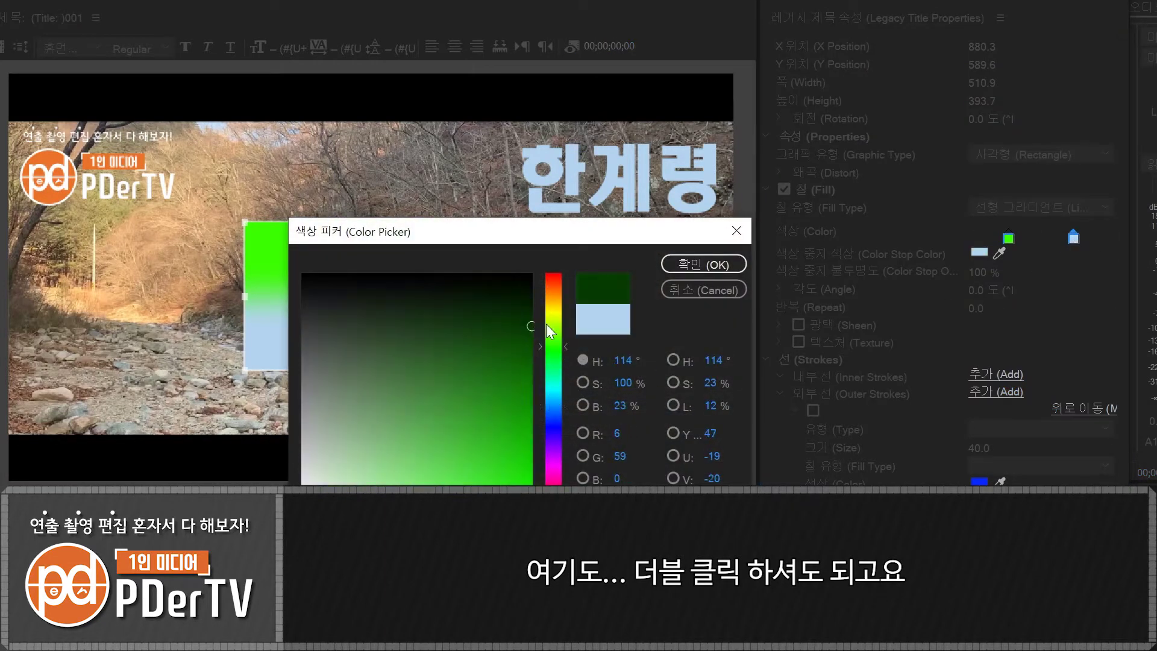
left_click(699, 266)
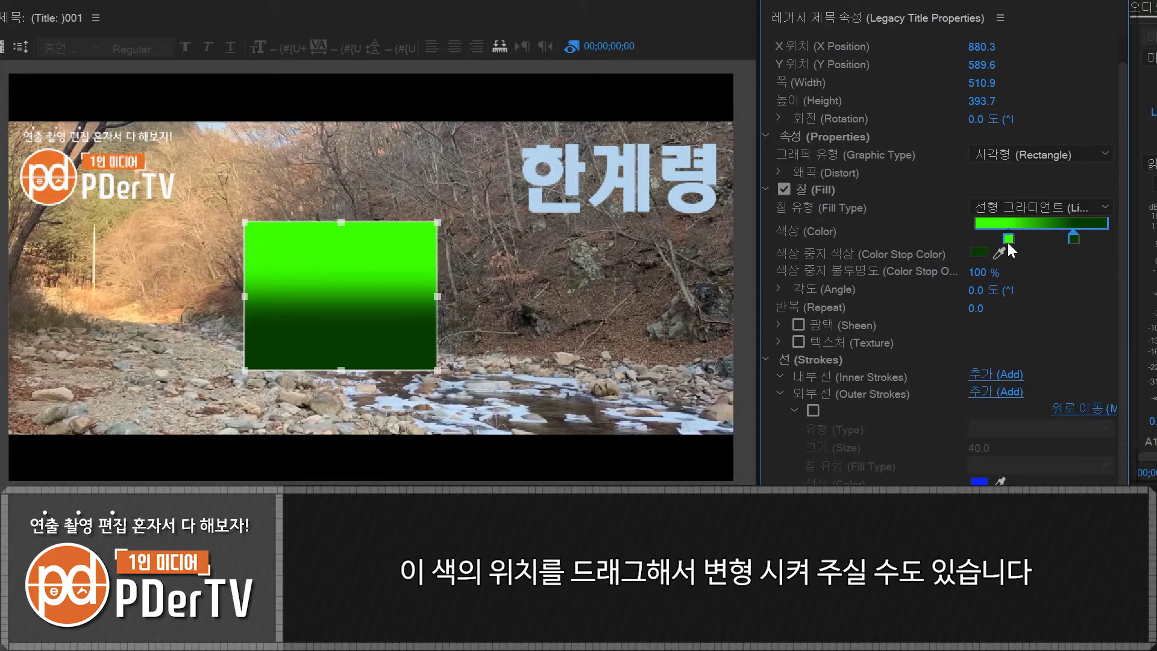
Try widening the rectangle's gradient by moving both color stops to the ends, and narrow it by bringing them back inward.
left_click_drag(999, 237, 967, 232)
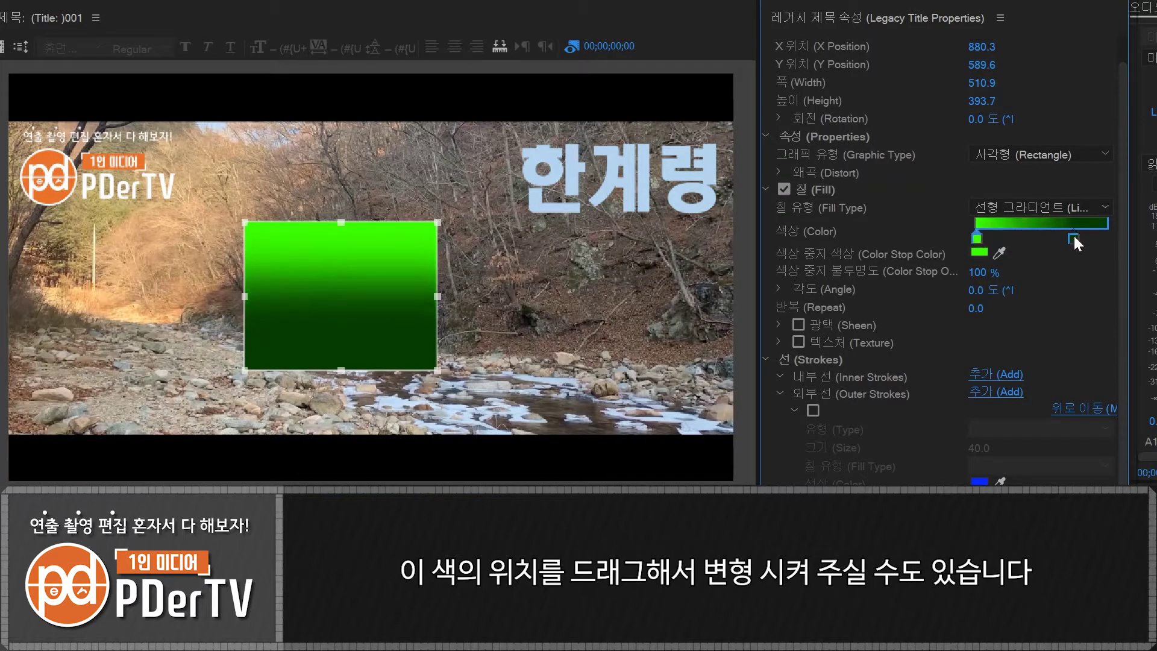
left_click_drag(1075, 240, 1124, 235)
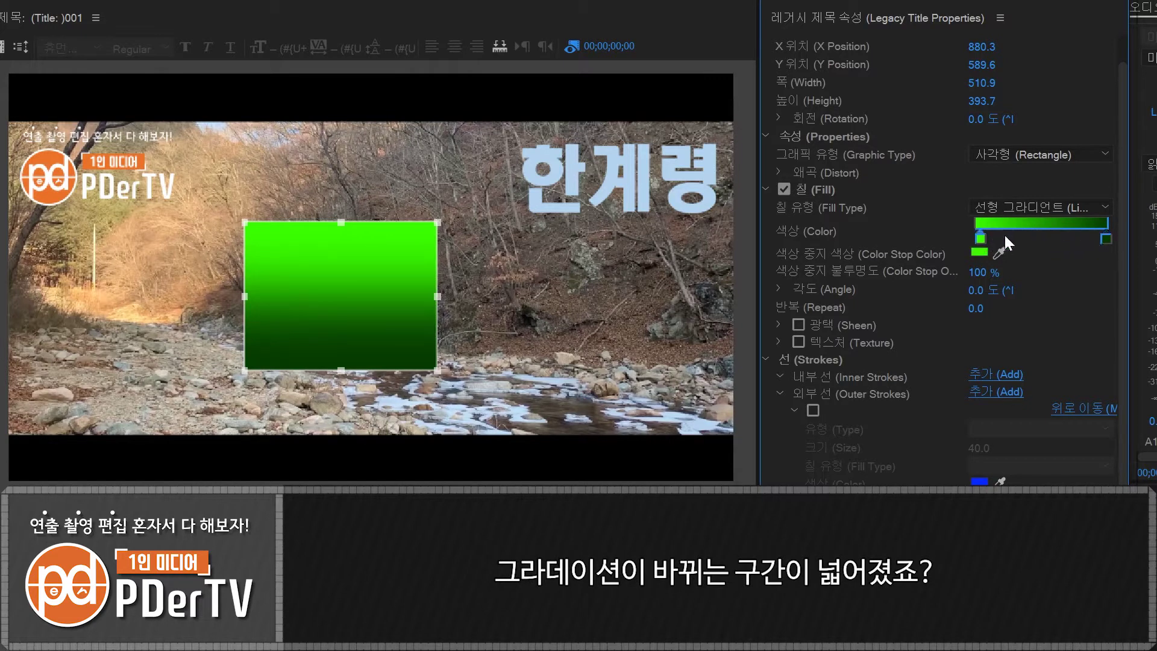
left_click_drag(981, 238, 1082, 234)
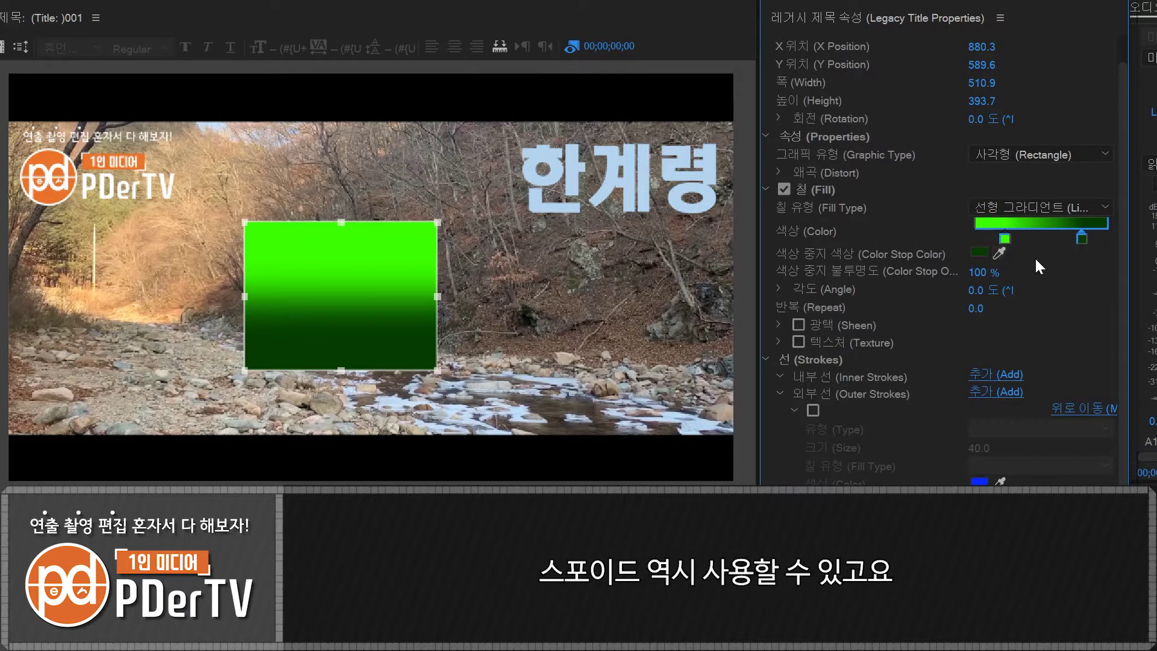
Test the bright green stop at 0 % opacity, restore it to 100 %, and set the rectangle's gradient angle to 154°.
left_click(1005, 238)
left_click_drag(979, 273, 957, 272)
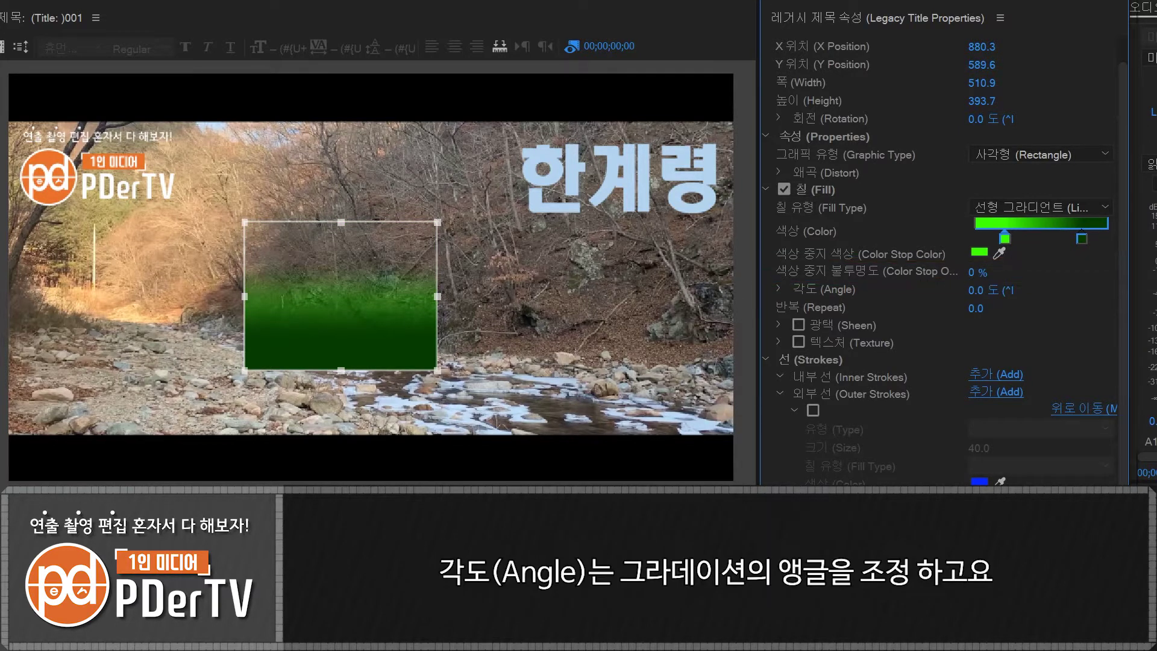
left_click_drag(977, 273, 1073, 292)
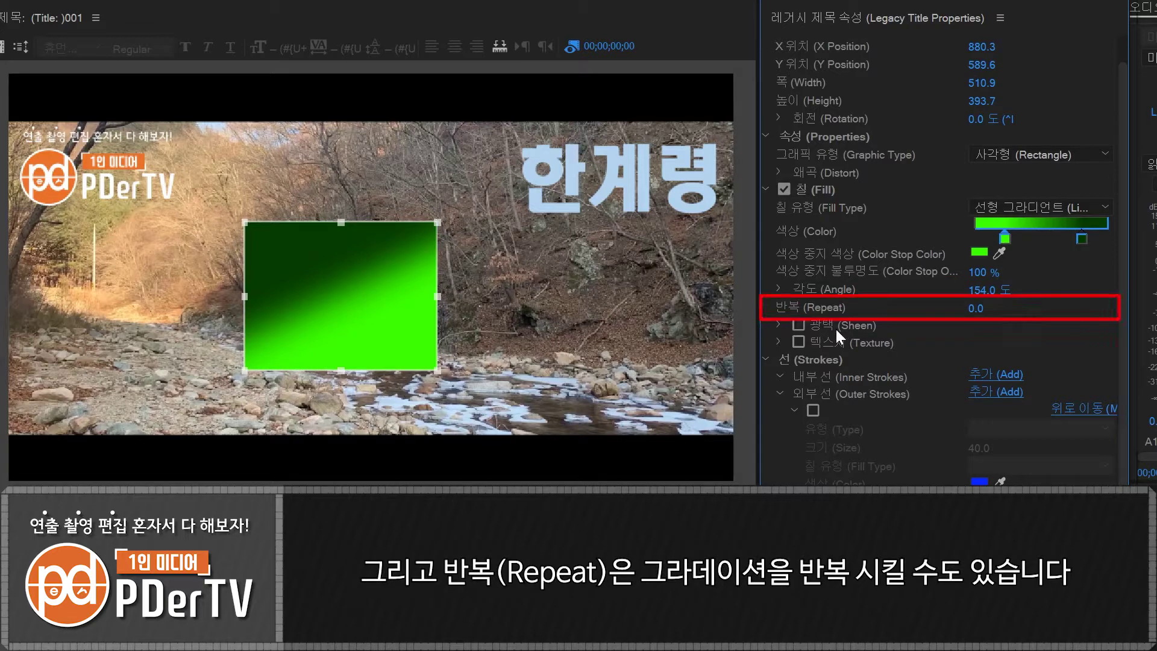
Set the rectangle's gradient Repeat to 8 and move its two color stops to opposite ends of the gradient.
left_click_drag(976, 308, 984, 308)
left_click_drag(1084, 237, 1134, 232)
left_click_drag(1004, 239, 949, 239)
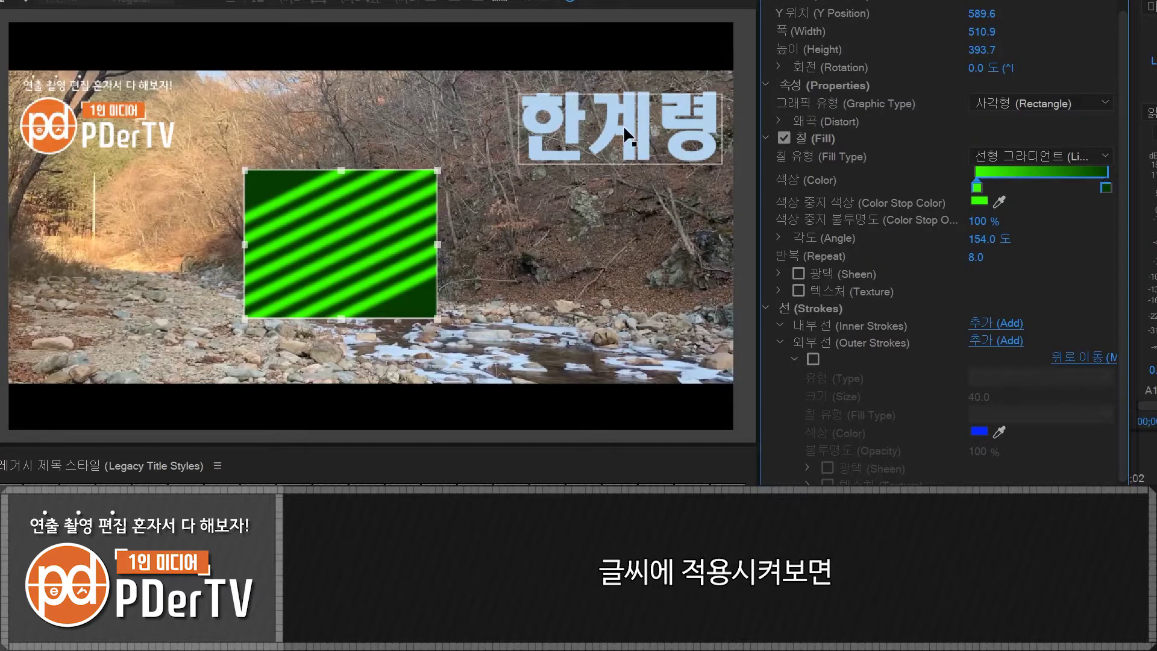
Set the first color stop of the title text's linear gradient to magenta E000FF.
left_click(679, 145)
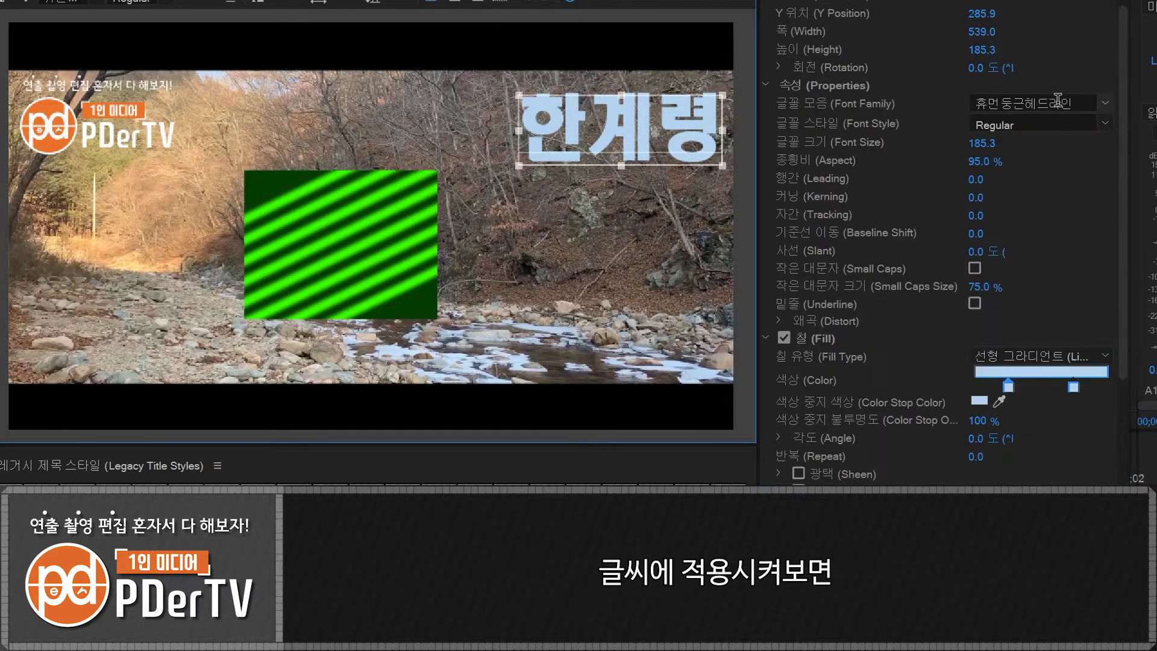
scroll(1127, 320, "down", 2)
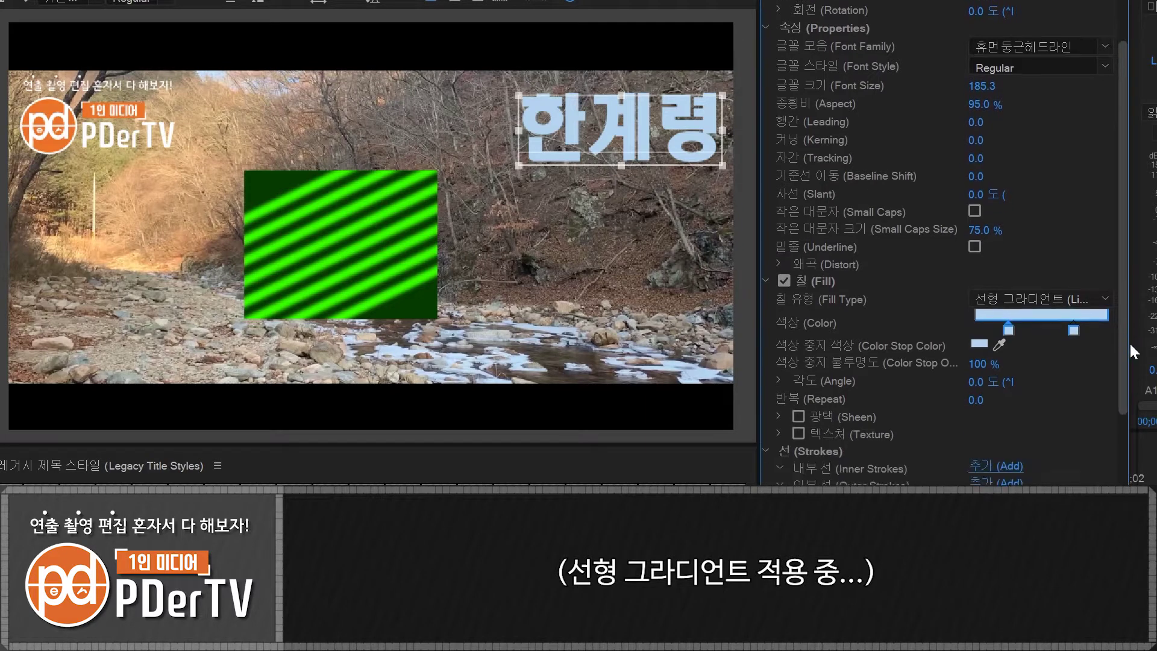
scroll(1054, 313, "down", 3)
double_click(1008, 233)
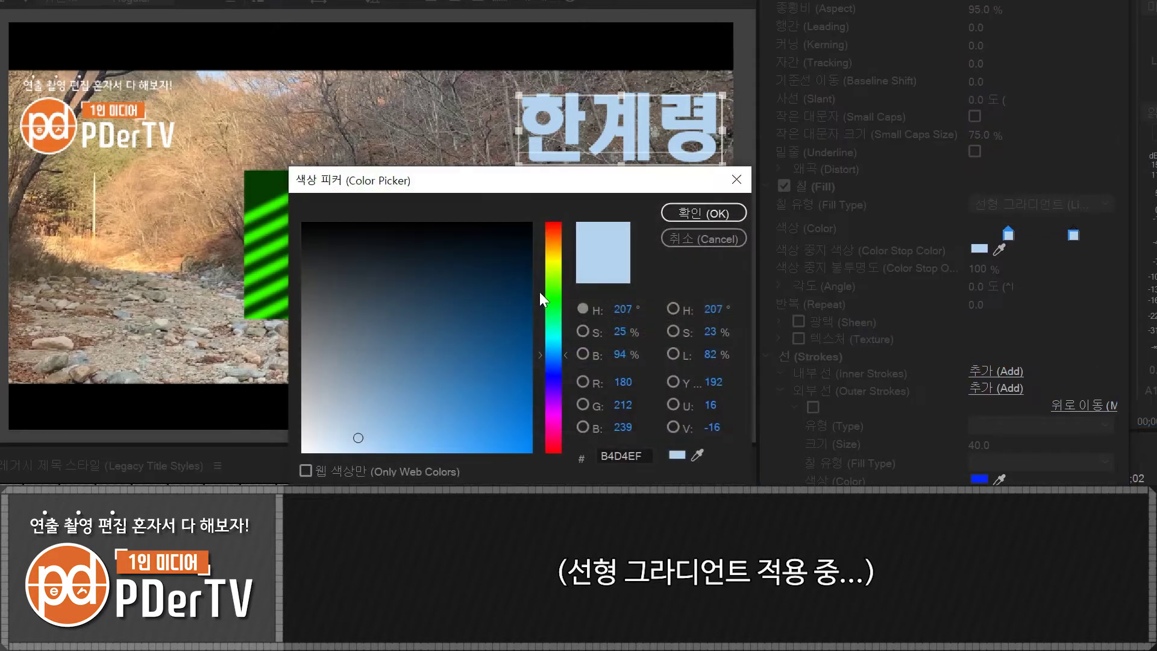
left_click(552, 410)
left_click_drag(524, 446, 567, 455)
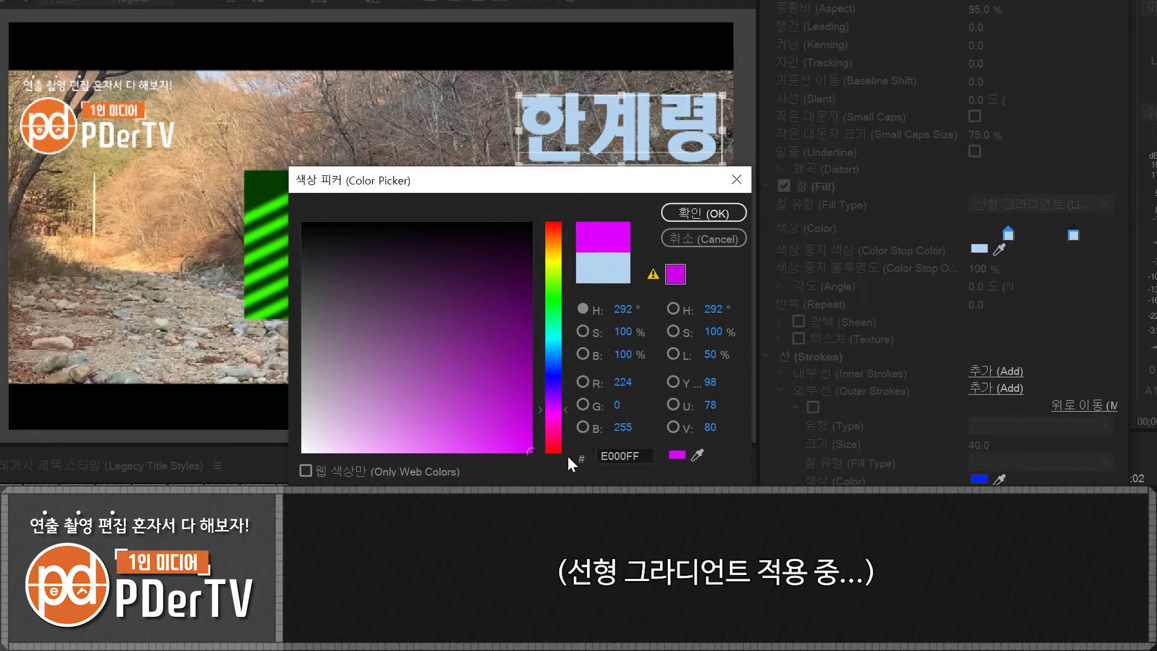
left_click(708, 214)
Set the second color stop of the title text's gradient to orange.
double_click(1072, 234)
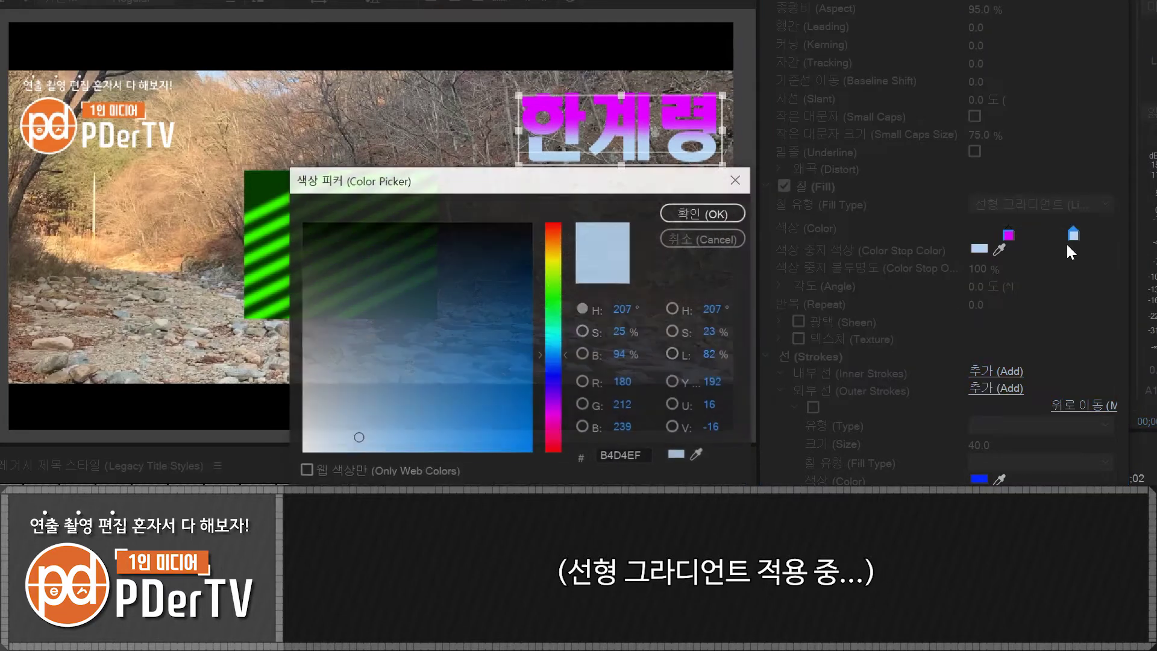
left_click(556, 245)
left_click_drag(534, 313, 531, 414)
left_click(741, 212)
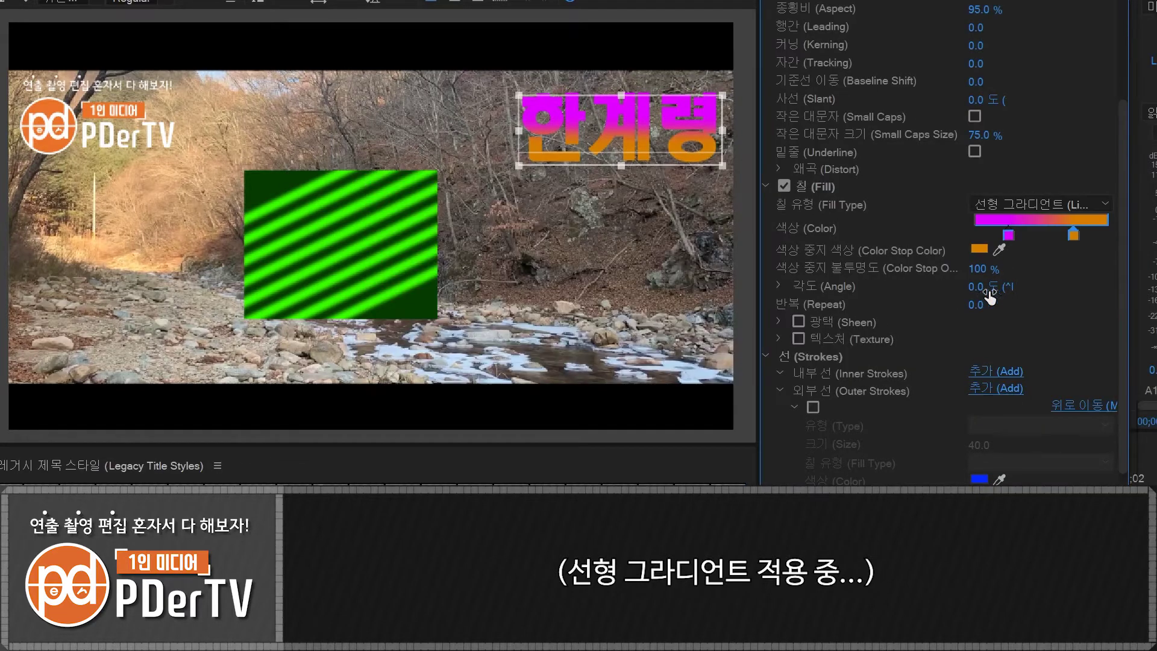
Give the title's gradient a 43° angle and a Repeat of 8, with its color stops at opposite ends.
left_click_drag(976, 287, 1003, 286)
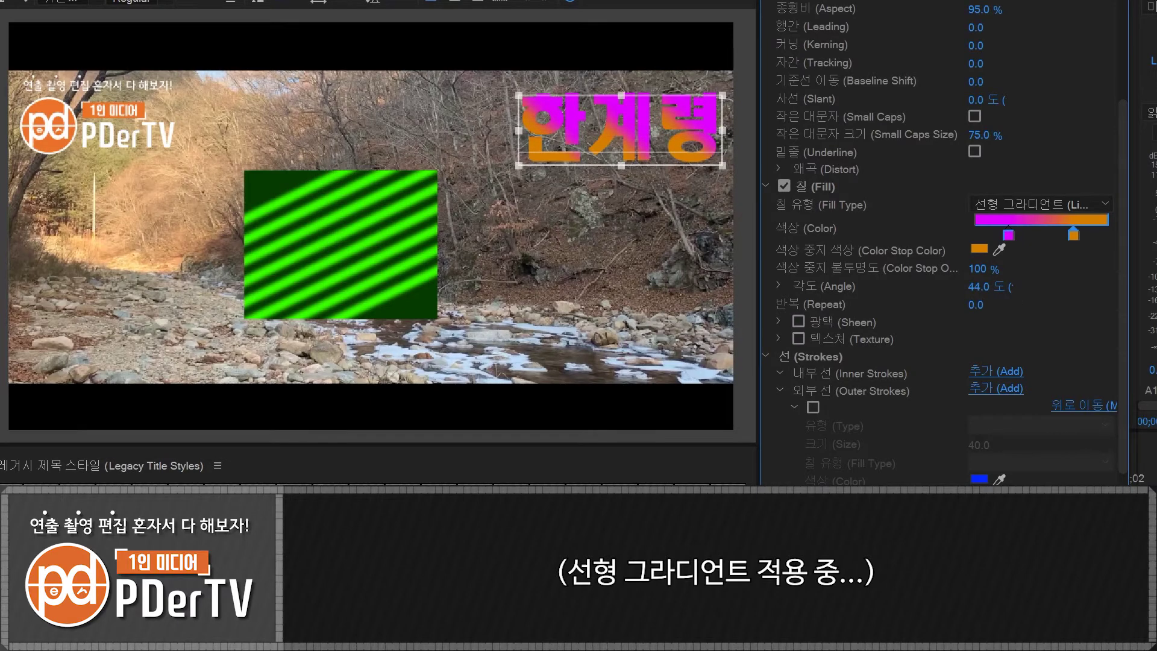
left_click_drag(1000, 238, 970, 238)
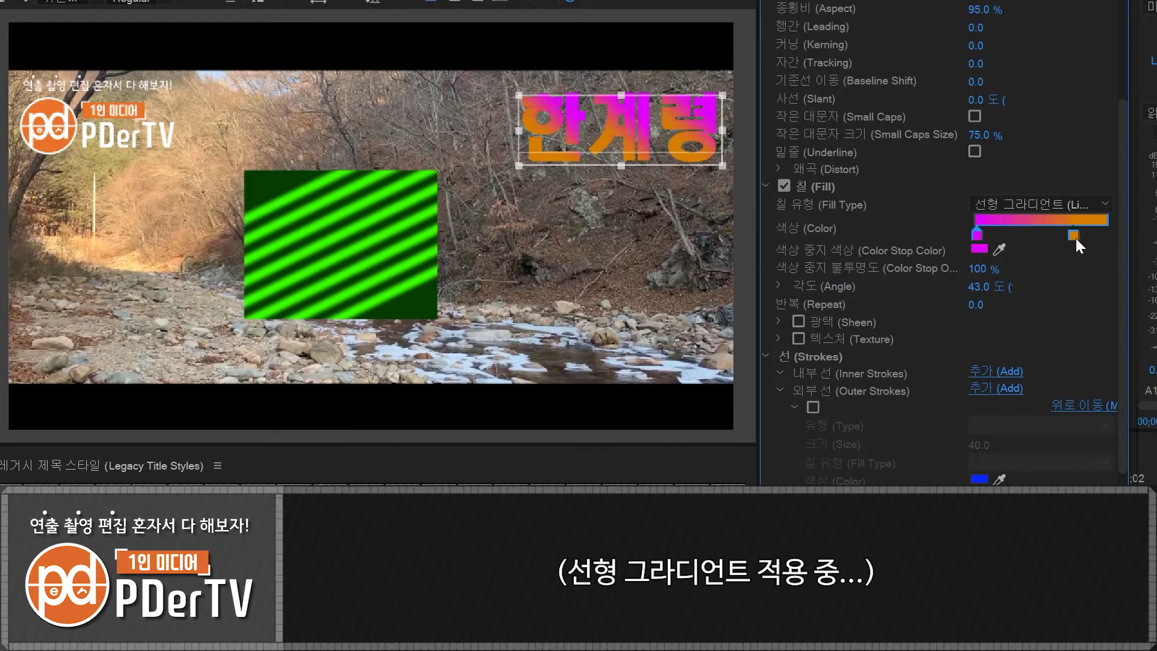
left_click_drag(1075, 236, 1148, 247)
left_click_drag(986, 312, 1010, 312)
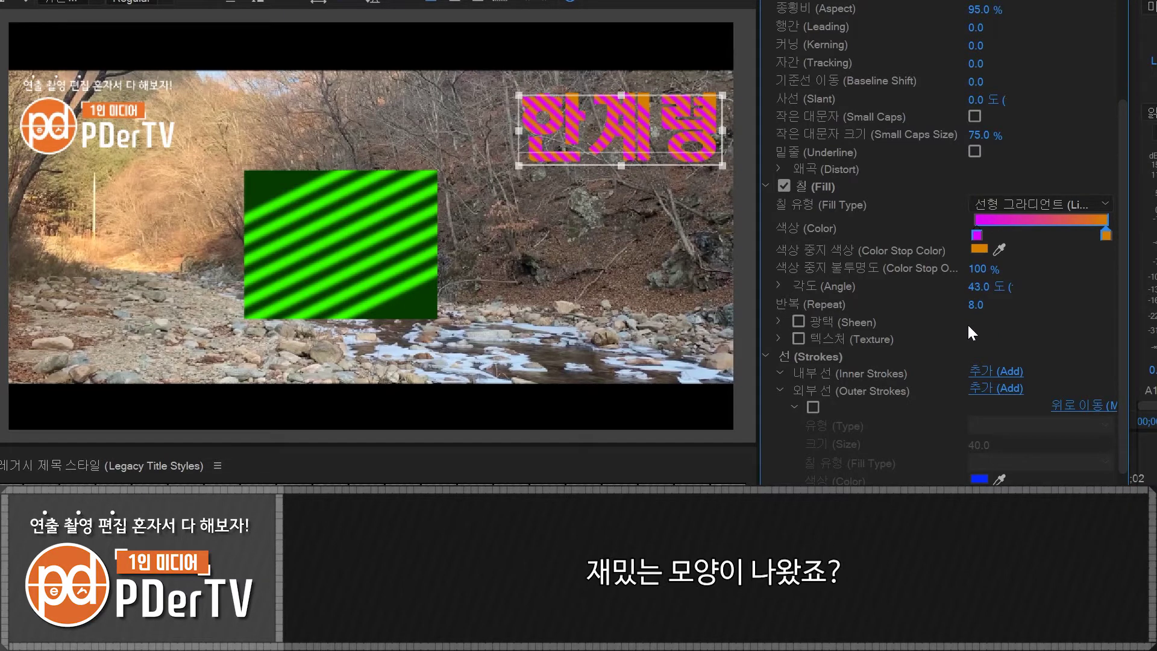
Change the rectangle's fill type to Radial Gradient and reset its Repeat and Angle to 0.
left_click(633, 244)
left_click(422, 181)
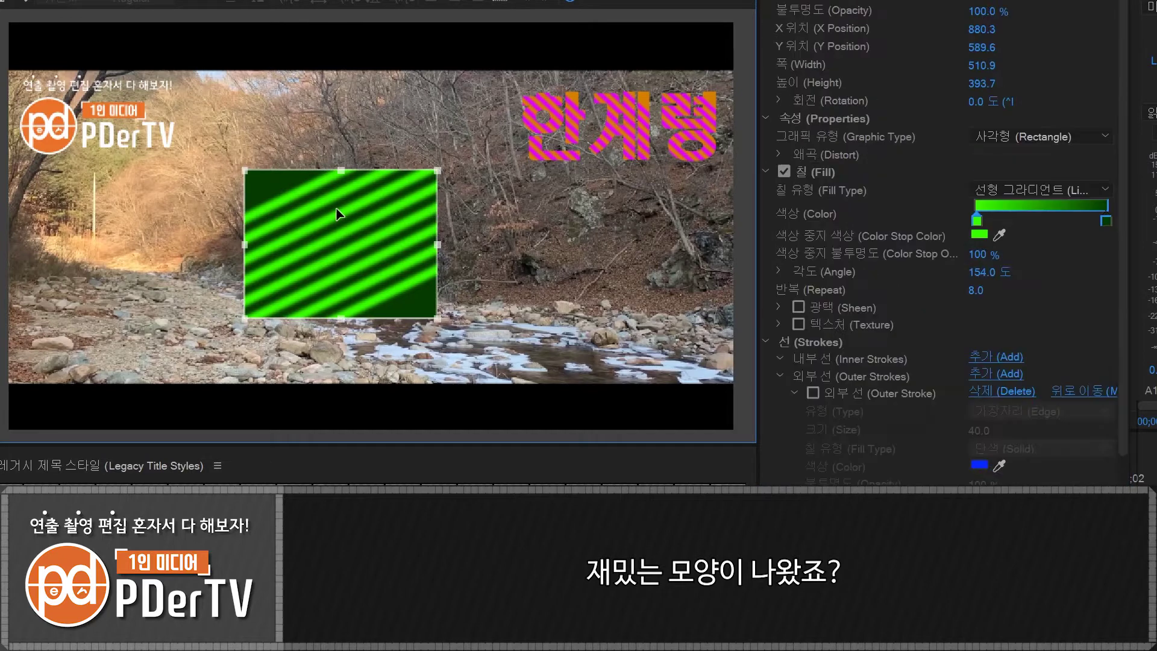
left_click(1041, 189)
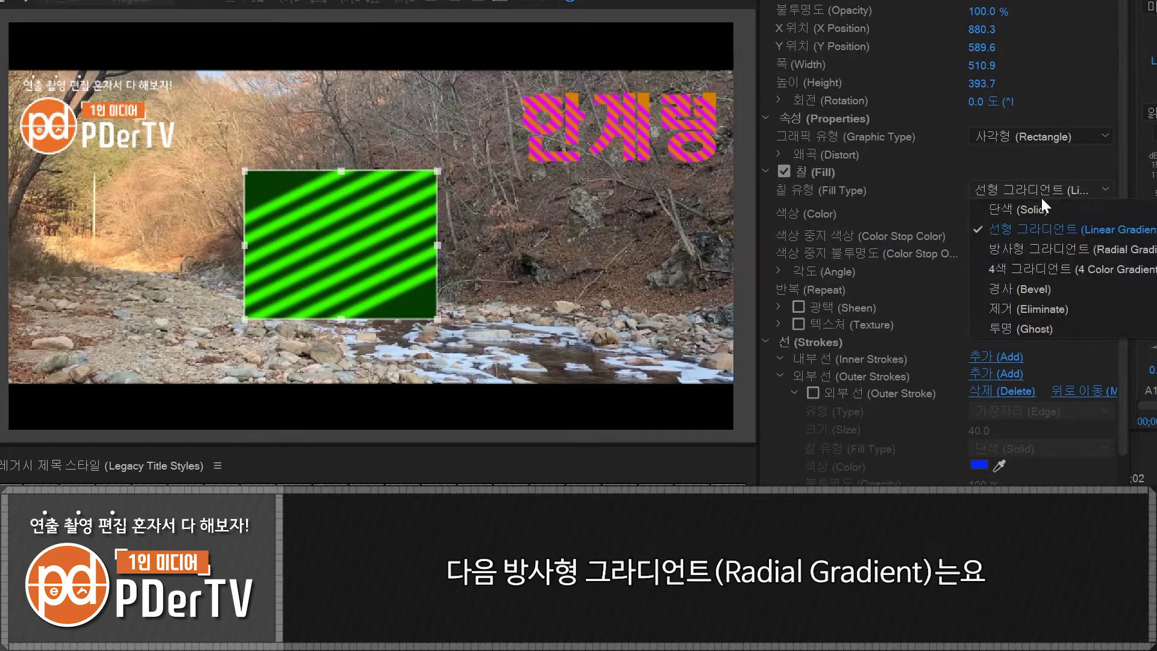
left_click(1025, 247)
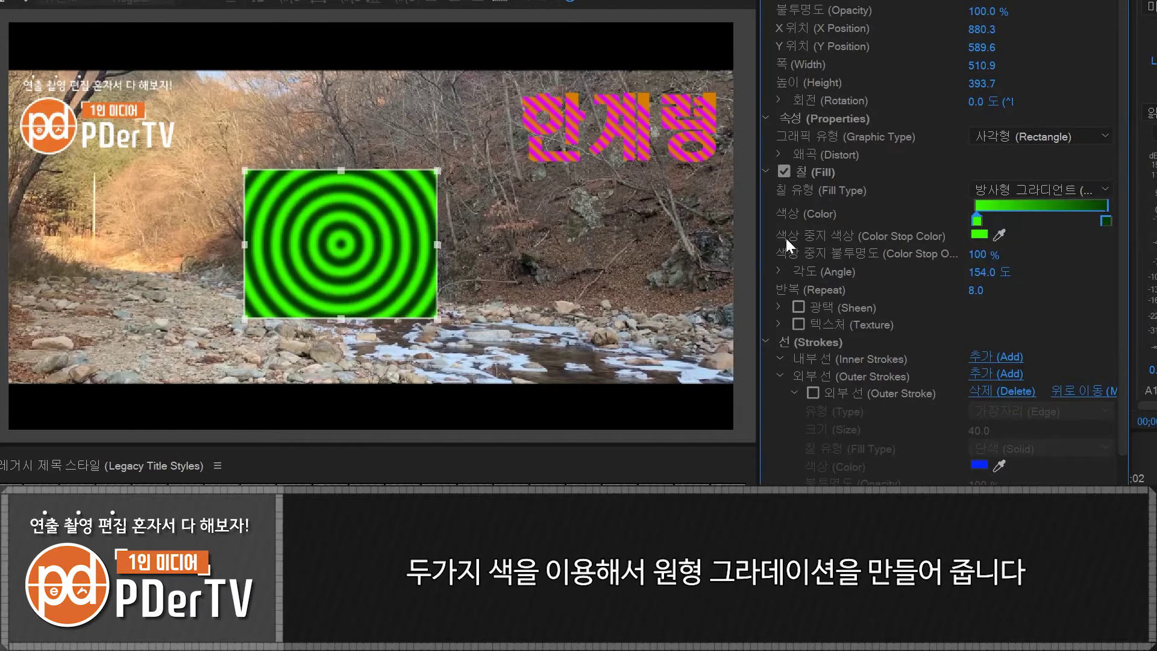
left_click_drag(979, 290, 950, 265)
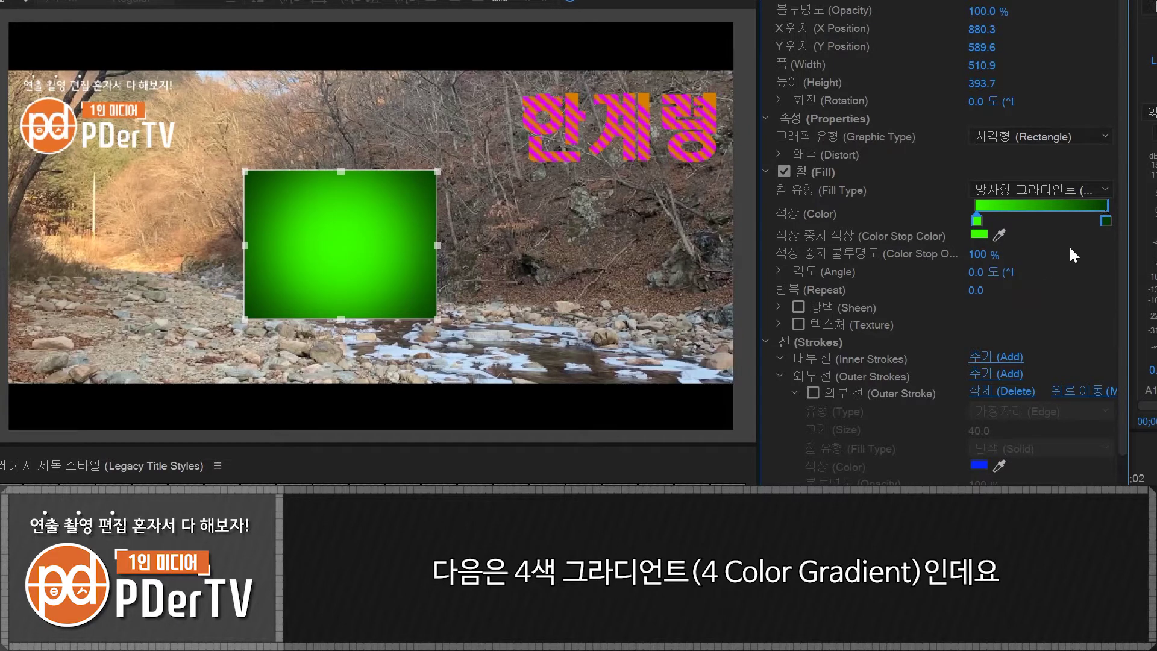
Change the rectangle's fill type to 4 Color Gradient and set its upper-left color stop to yellow FFF000.
left_click(1027, 191)
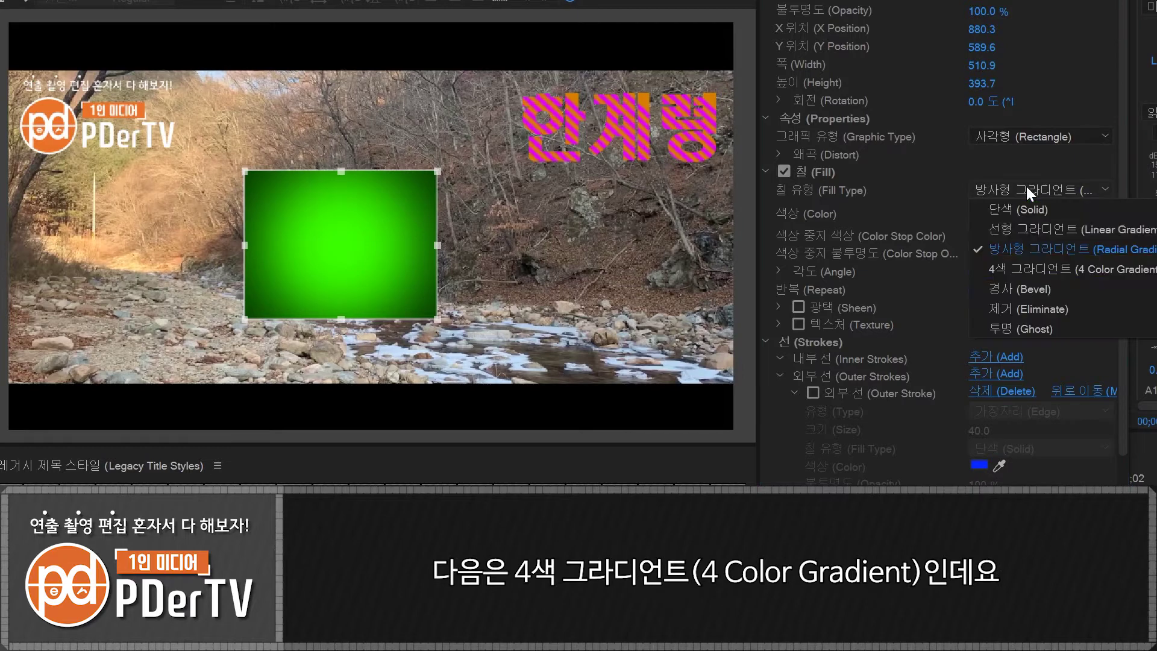
left_click(1030, 267)
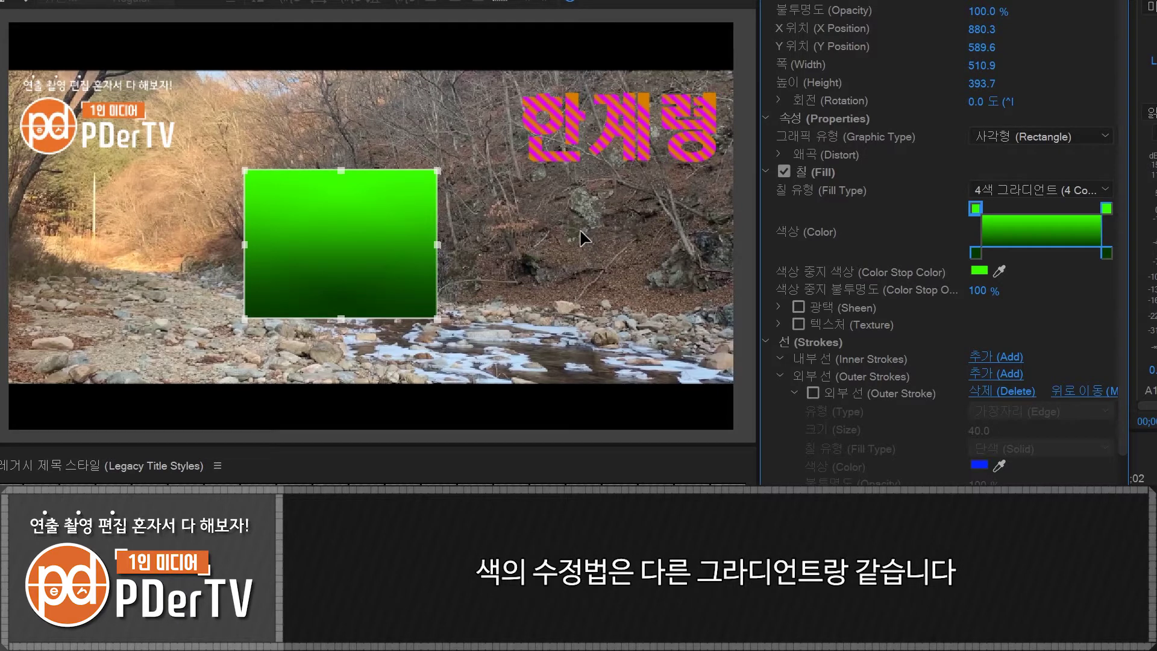
left_click(975, 208)
left_click(554, 259)
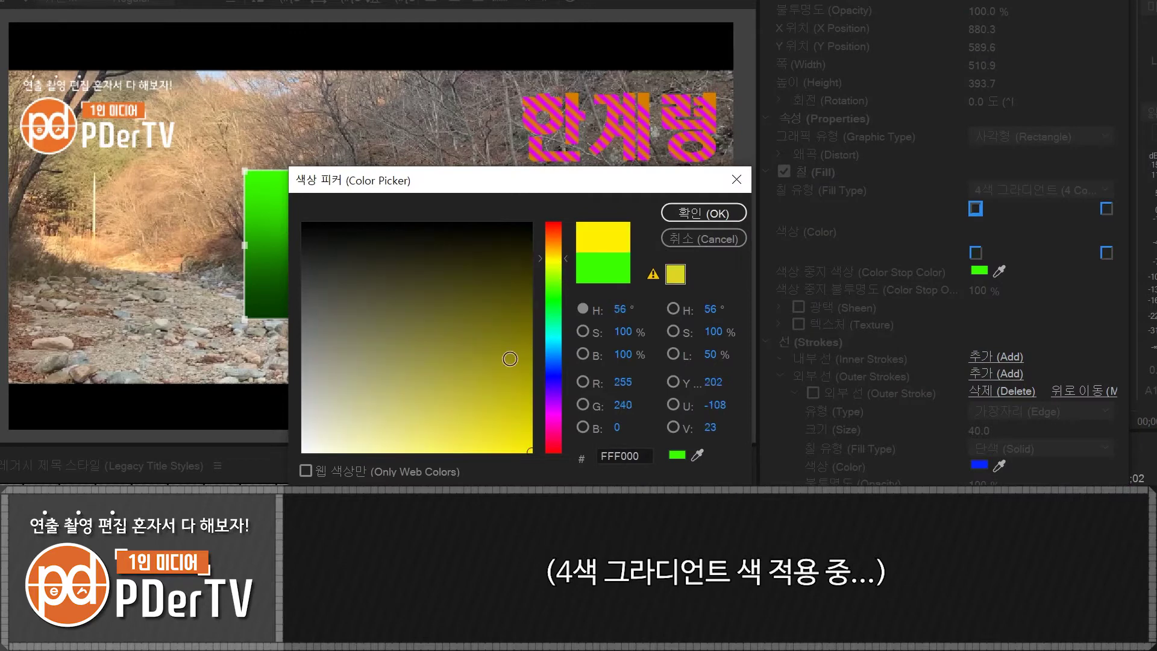
left_click(702, 213)
Set the upper-right color stop of the rectangle's four-color gradient to orange-red FF4000.
left_click(1106, 209)
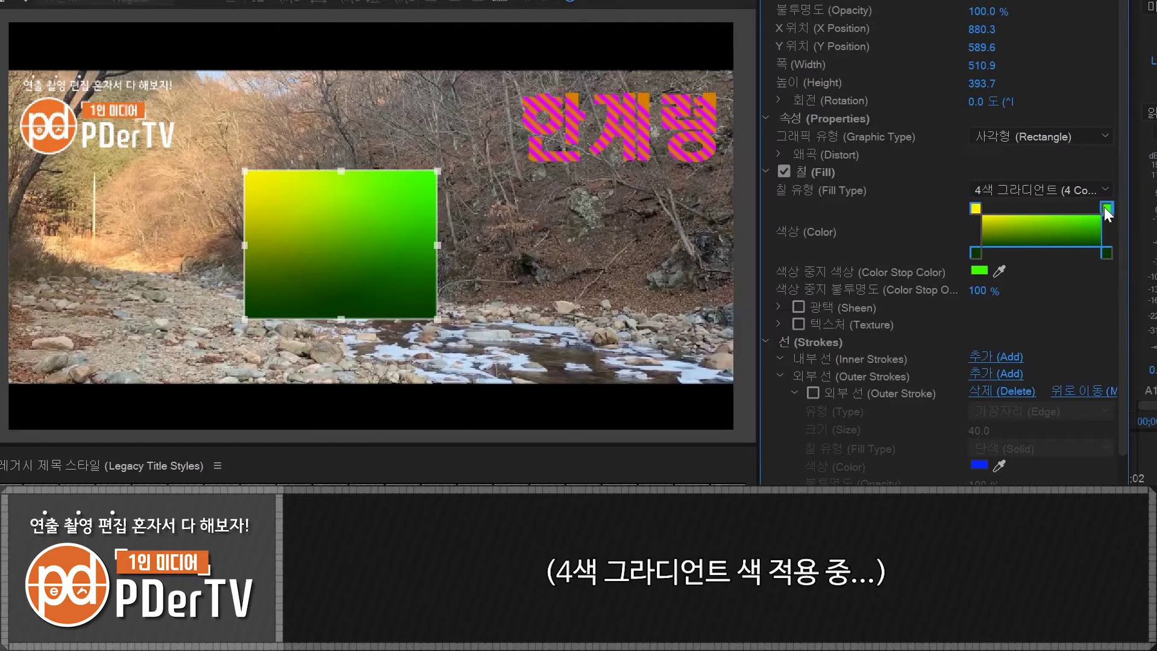
left_click(1104, 208)
left_click(553, 233)
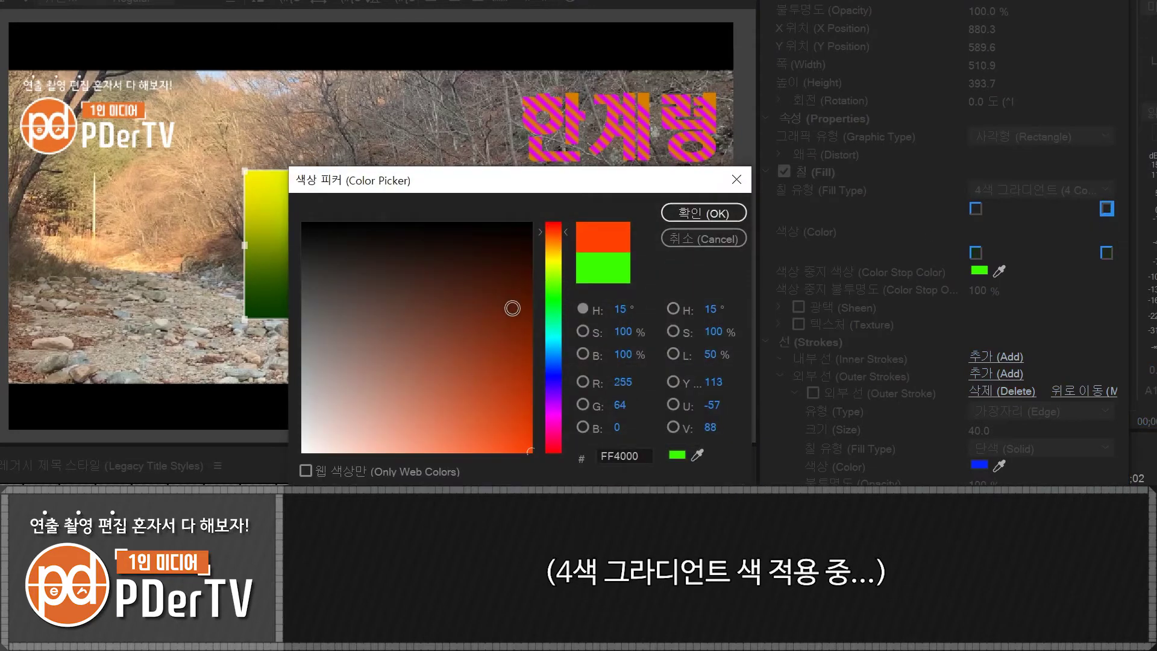
left_click(704, 213)
Set the rectangle's lower-left color stop to blue, try it at 57% opacity, and undo the opacity change.
left_click(976, 252)
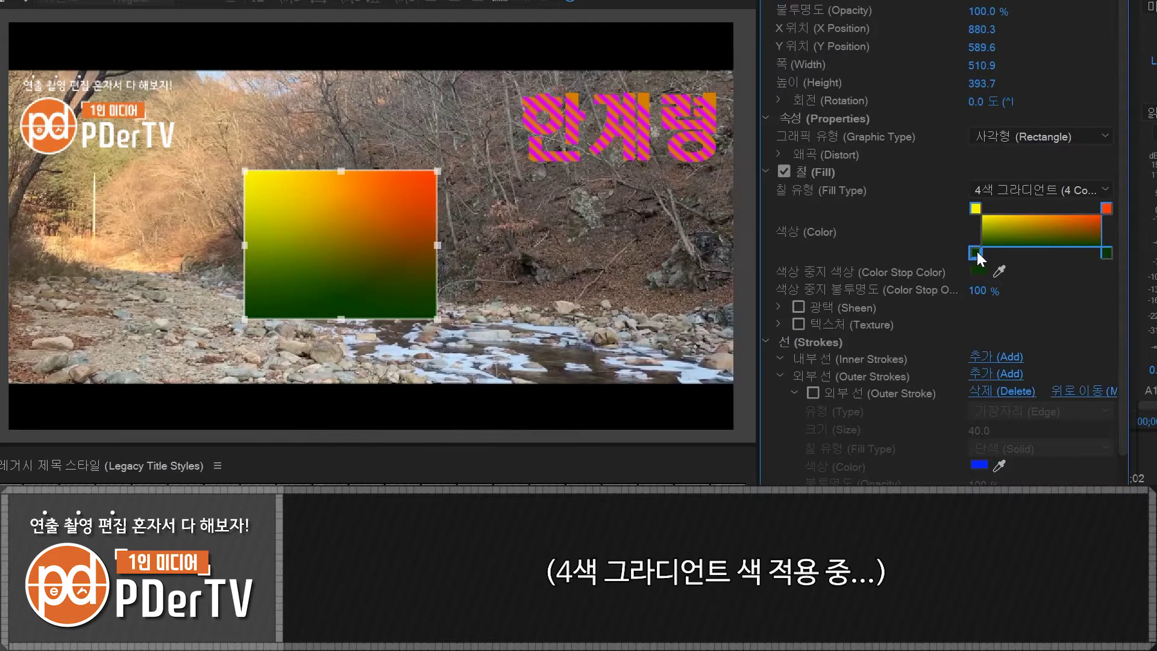
left_click(976, 252)
left_click(555, 374)
left_click_drag(460, 418, 513, 472)
left_click(704, 214)
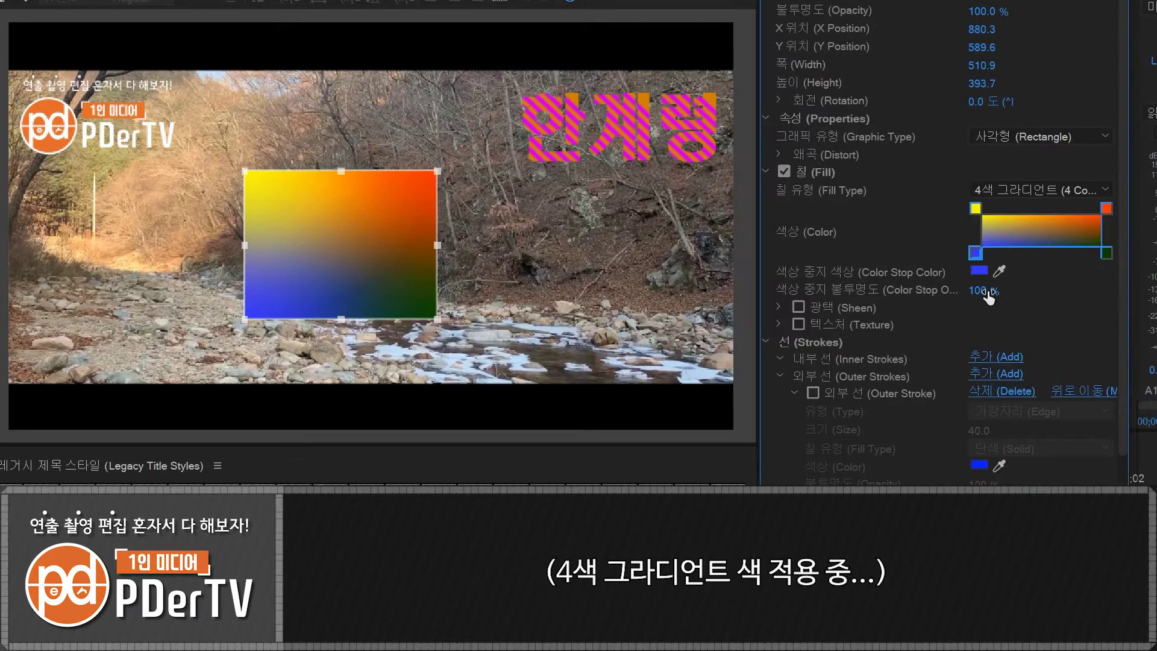
left_click_drag(989, 294, 962, 294)
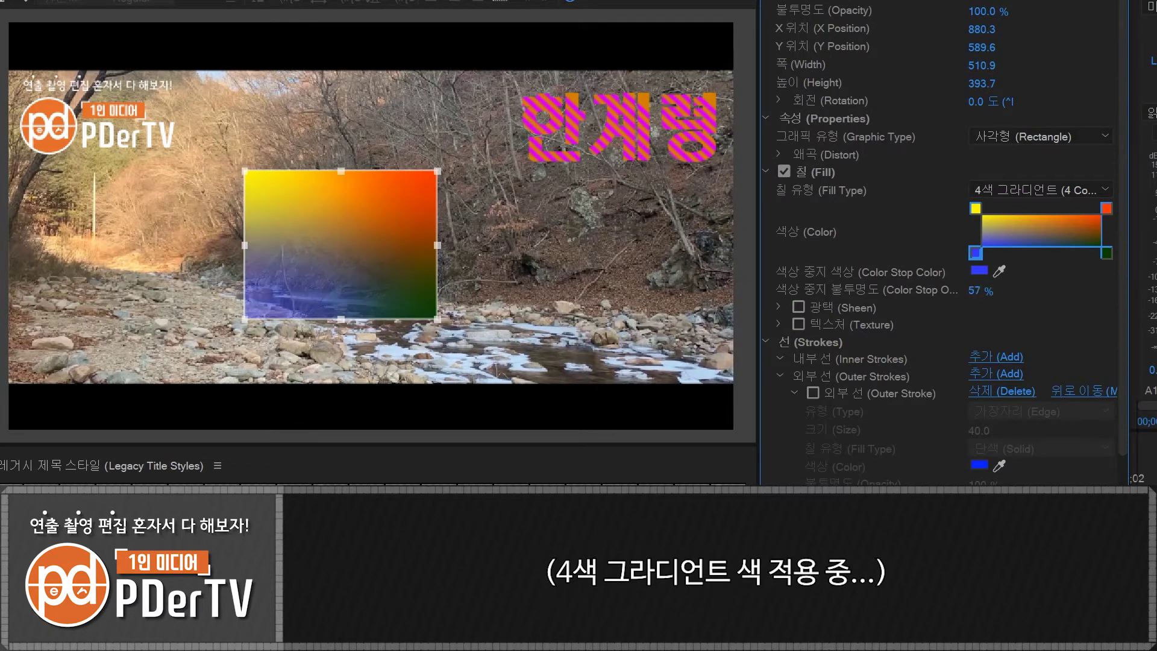
key("ctrl+z")
Change the rectangle's fill type to Bevel and set its Highlight Color to light purple EFA9FF.
left_click(1025, 189)
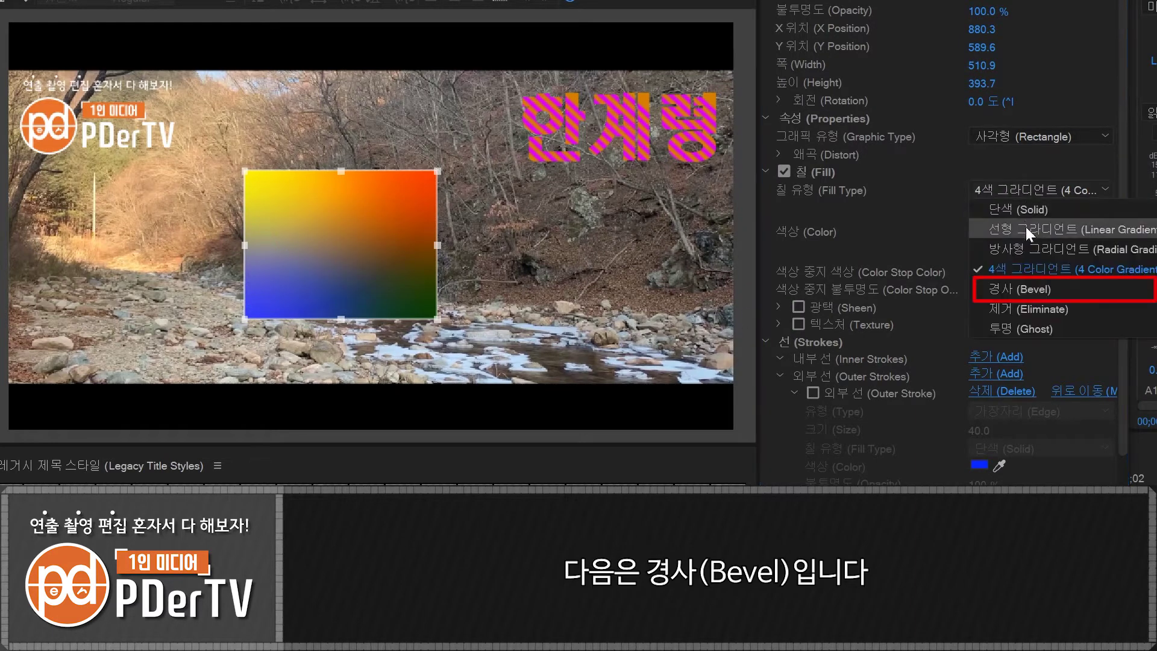
left_click(1022, 288)
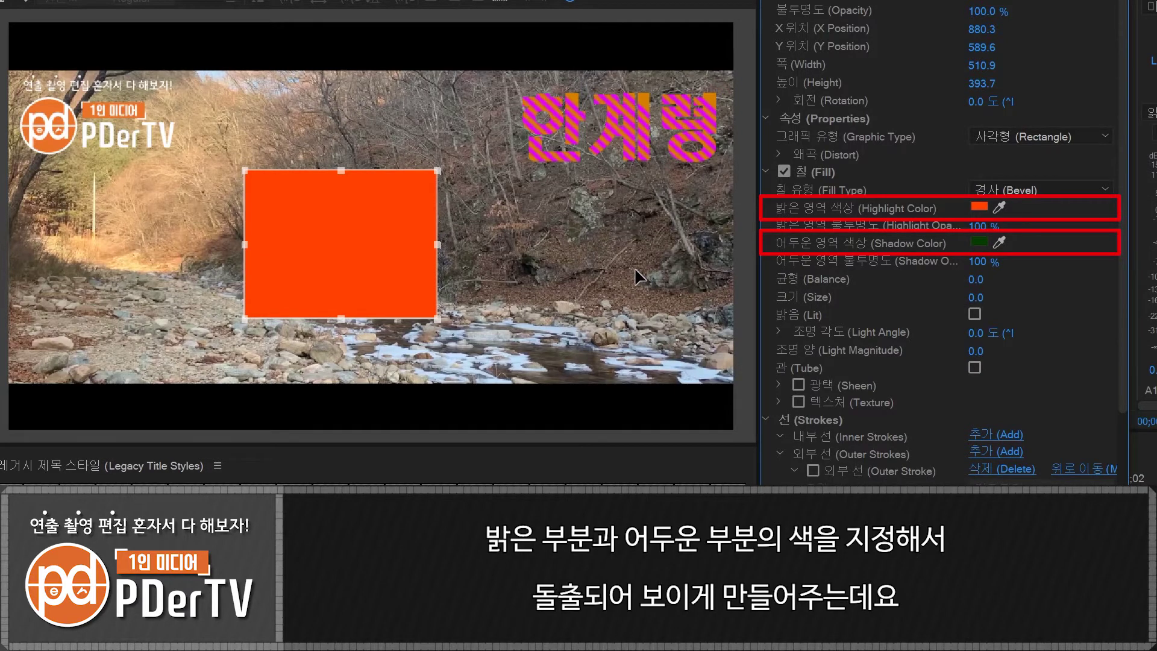
left_click(979, 207)
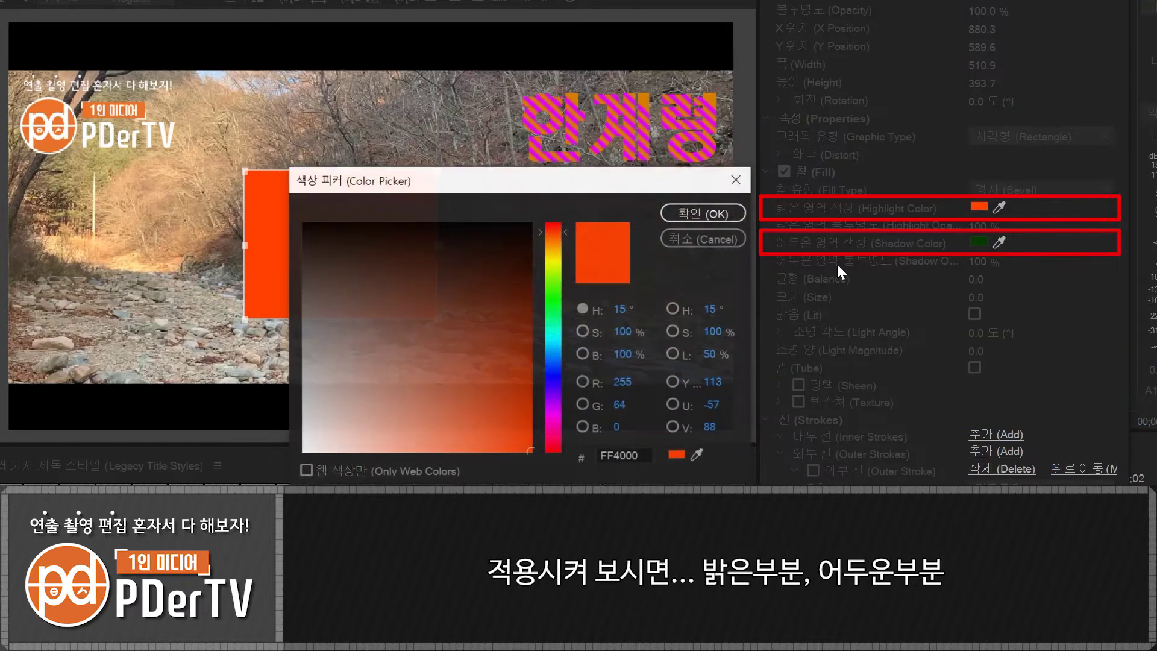
left_click(553, 405)
left_click_drag(328, 440, 379, 451)
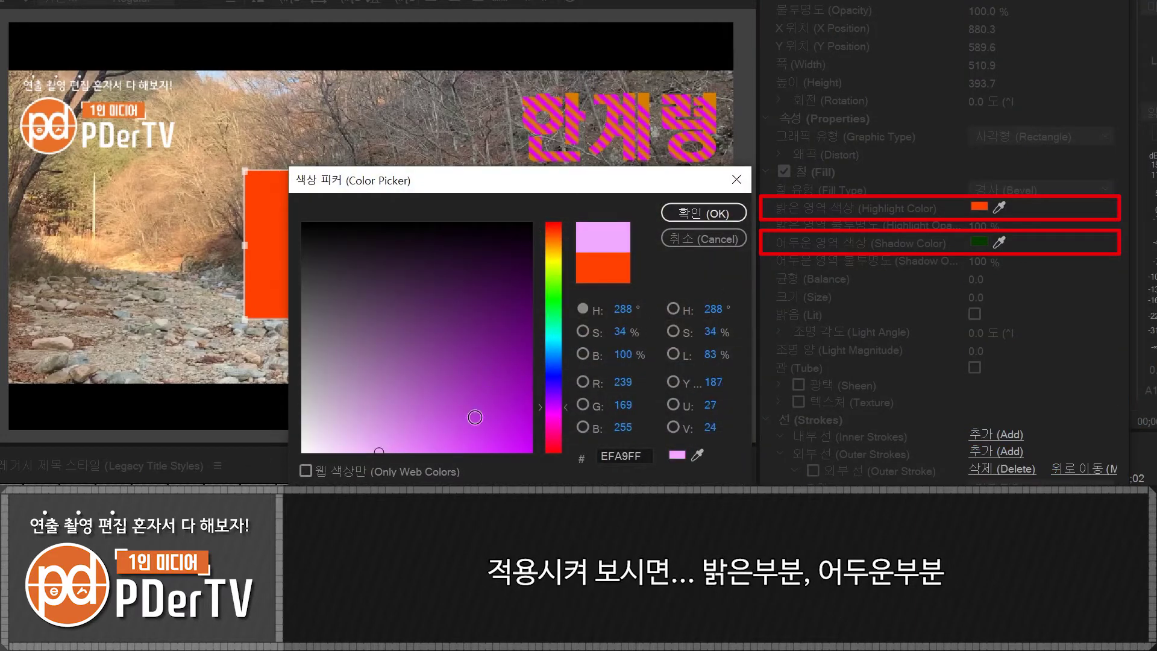
left_click(690, 215)
Set the Shadow Color of the rectangle's bevel to dark purple.
left_click(978, 242)
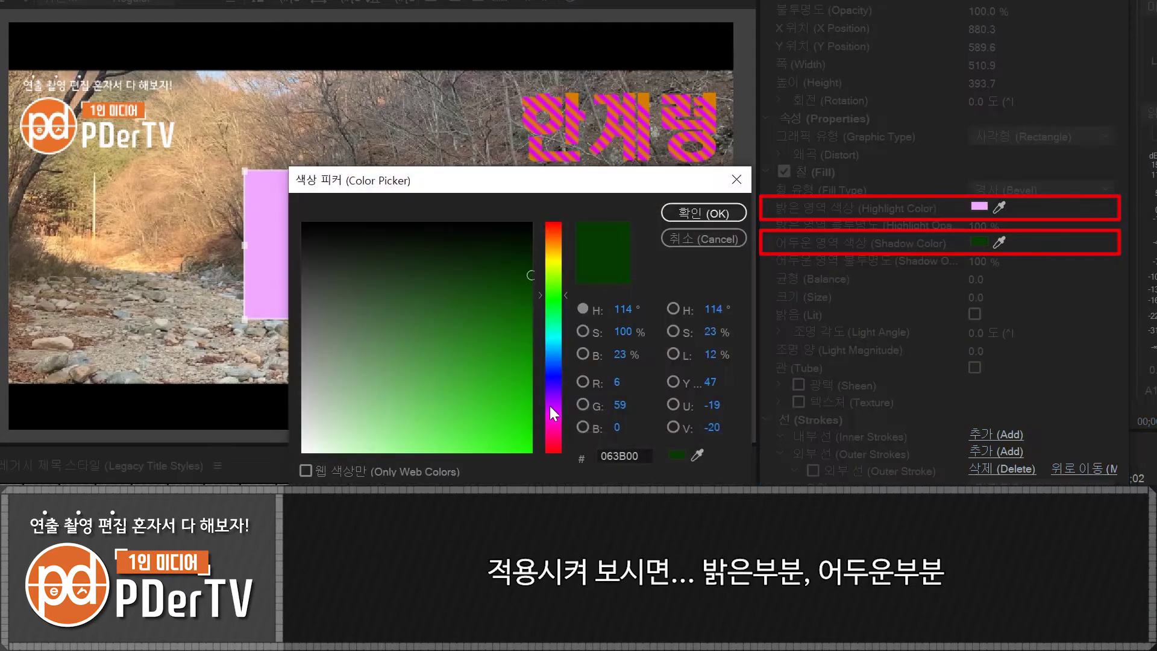
left_click(548, 407)
left_click(710, 216)
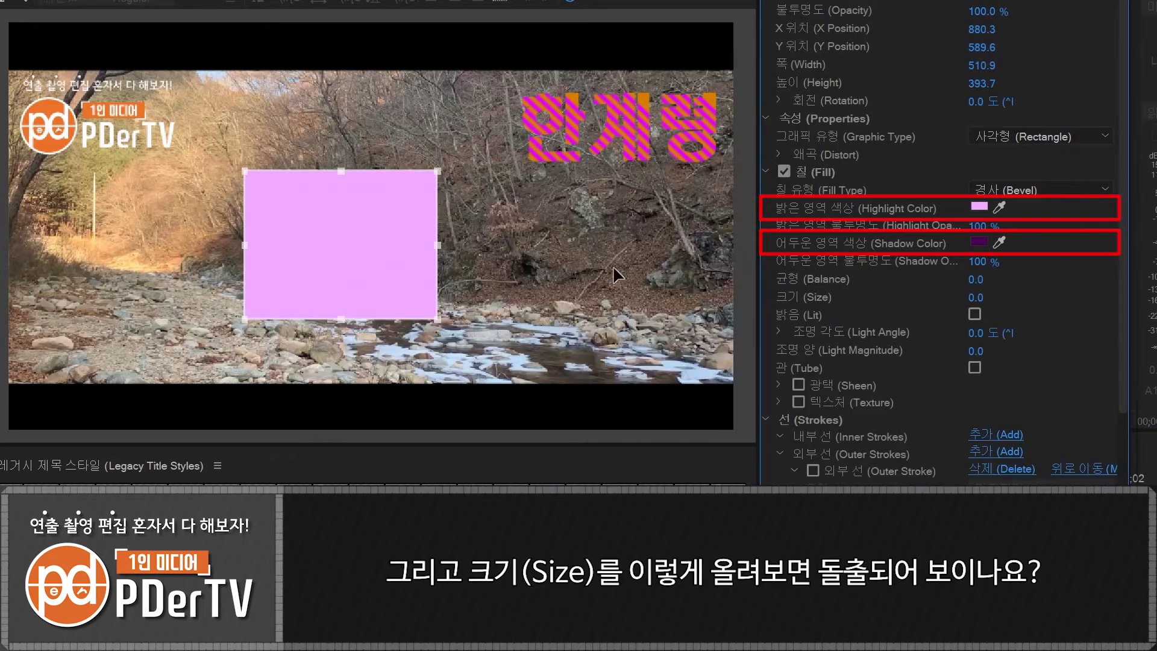
Set the rectangle's bevel Size to 146 and Balance to 15, and turn on Lit.
left_click_drag(975, 298, 1040, 297)
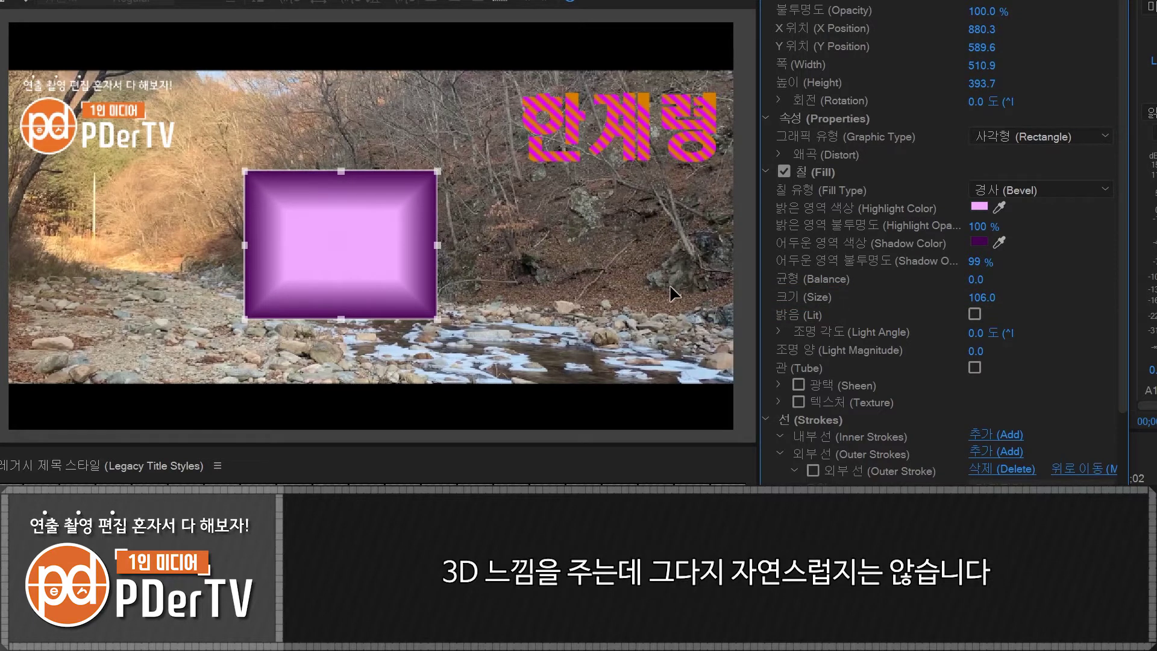
left_click_drag(975, 280, 1005, 280)
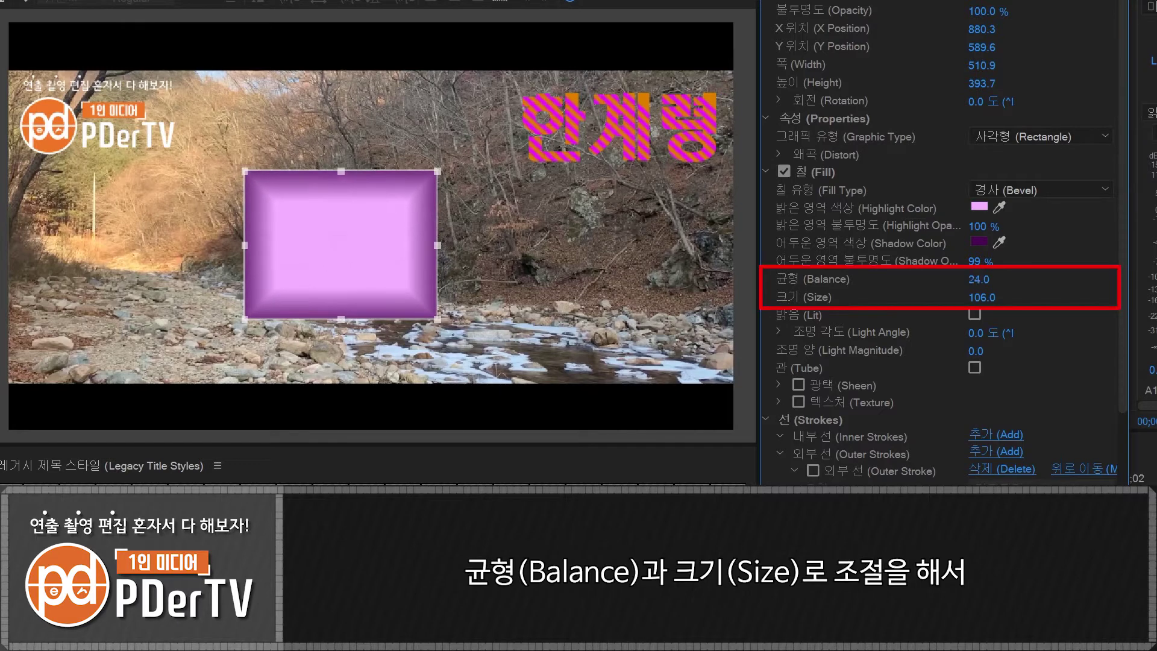
mouse_move(981, 297)
left_mouse_down()
mouse_move(1003, 297)
mouse_move(977, 296)
mouse_move(969, 279)
left_mouse_up()
left_click(562, 276)
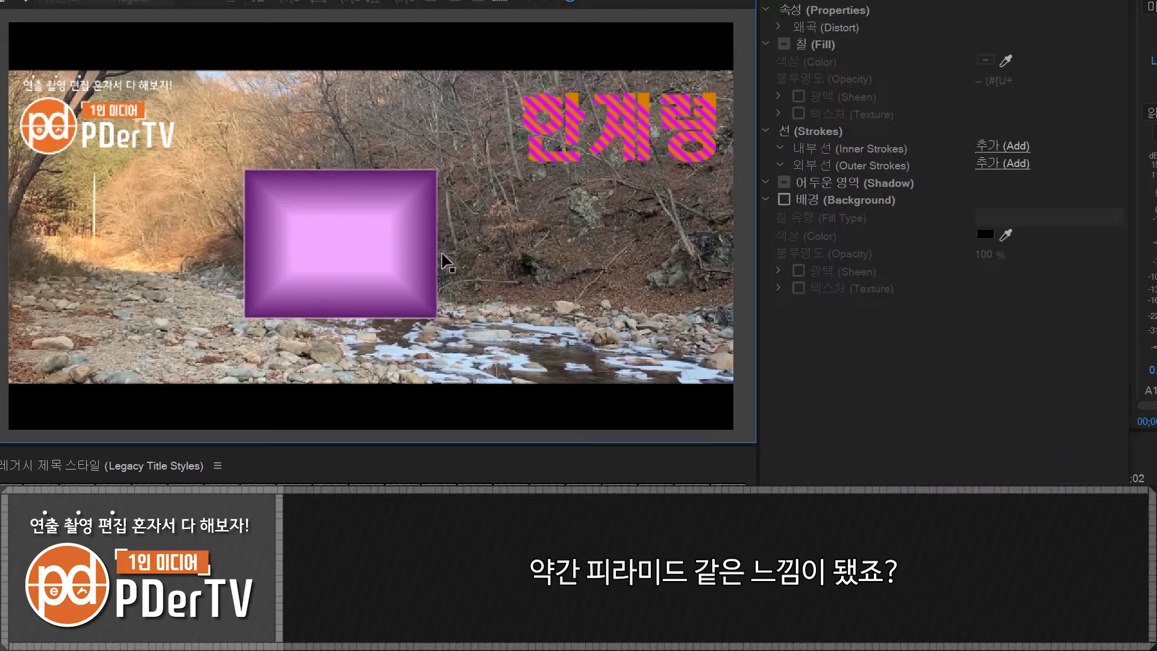
left_click(382, 243)
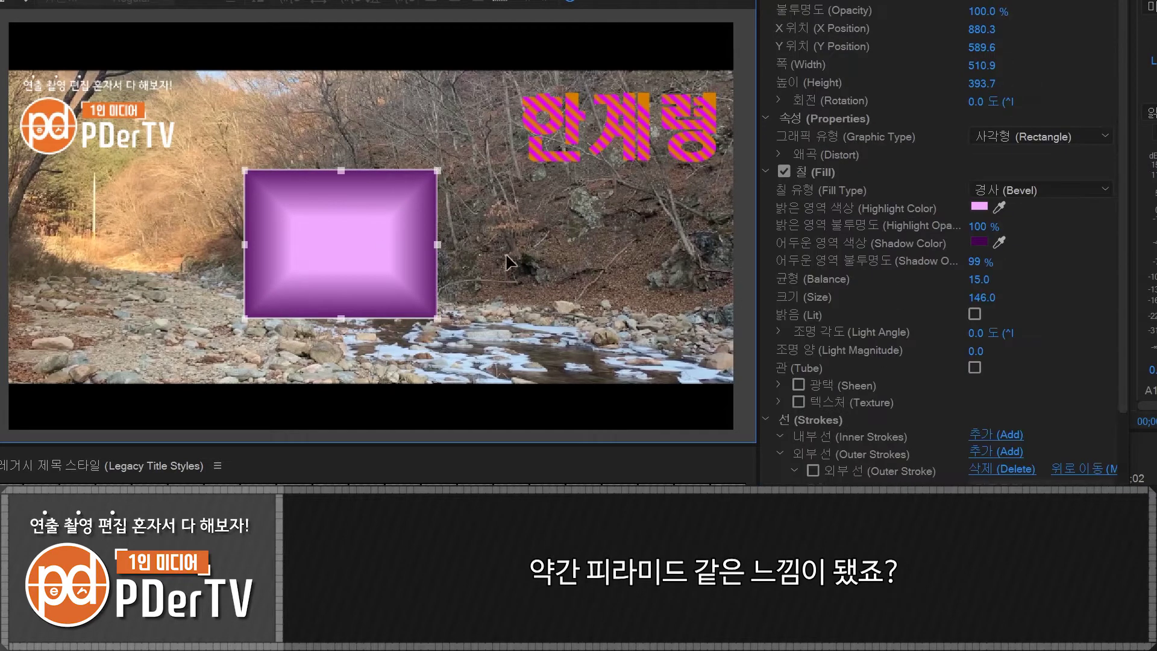
left_click(975, 313)
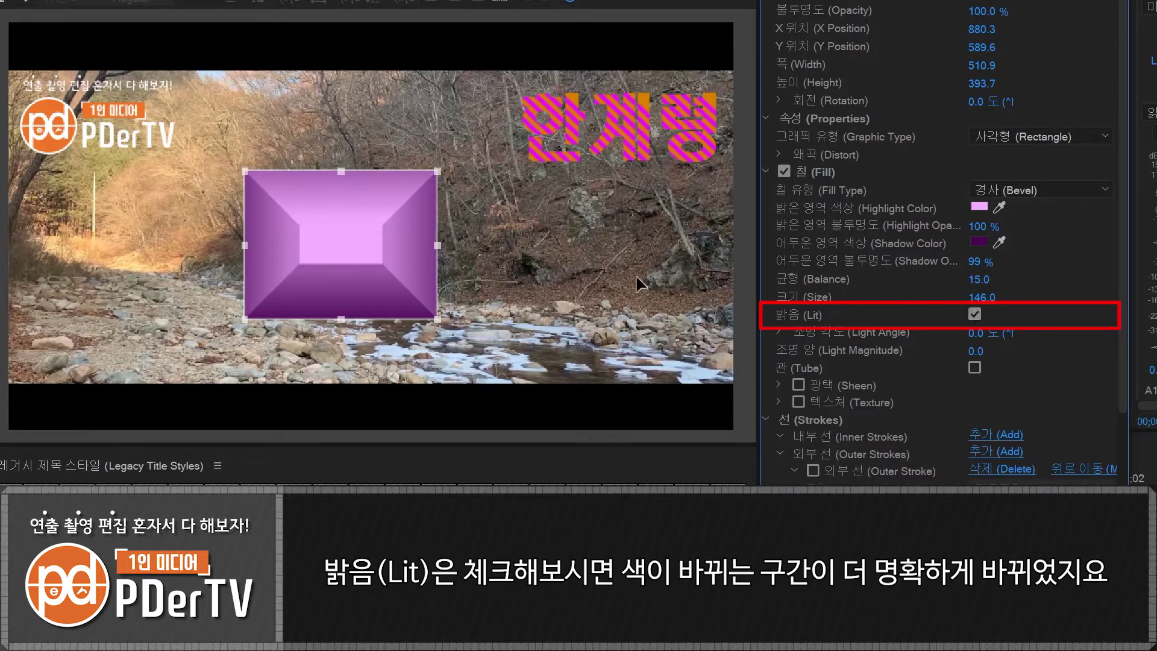
Change the title text's fill type to Bevel and set its Shadow Color to dark purple.
left_click(627, 138)
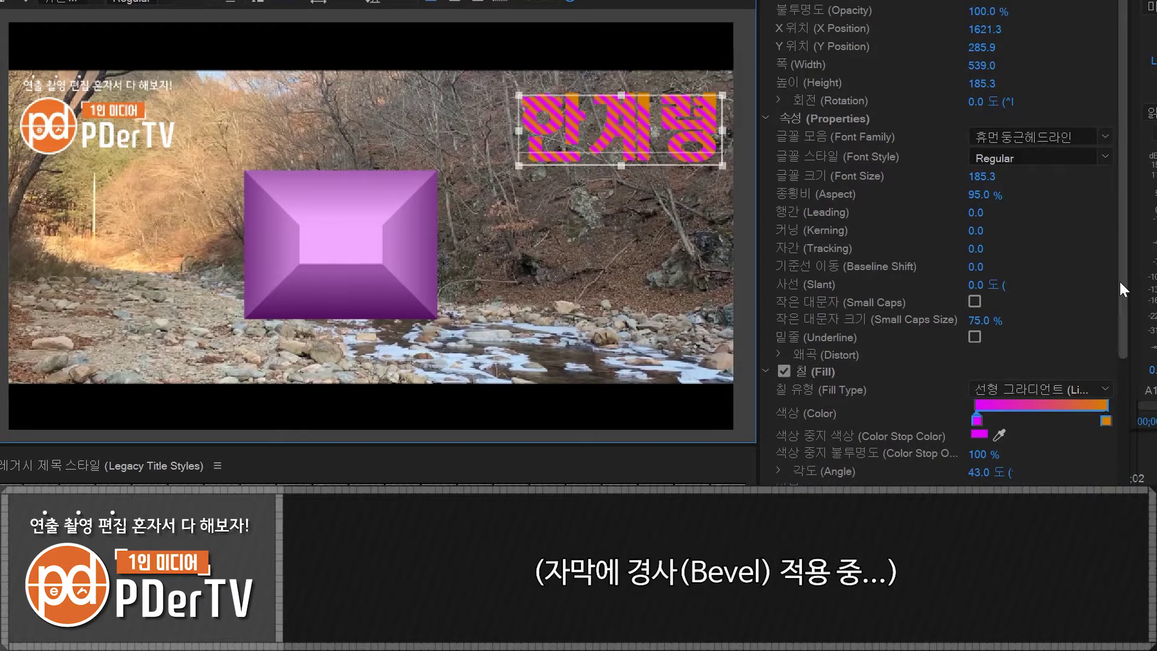
scroll(1120, 281, "down", 5)
left_click(1010, 123)
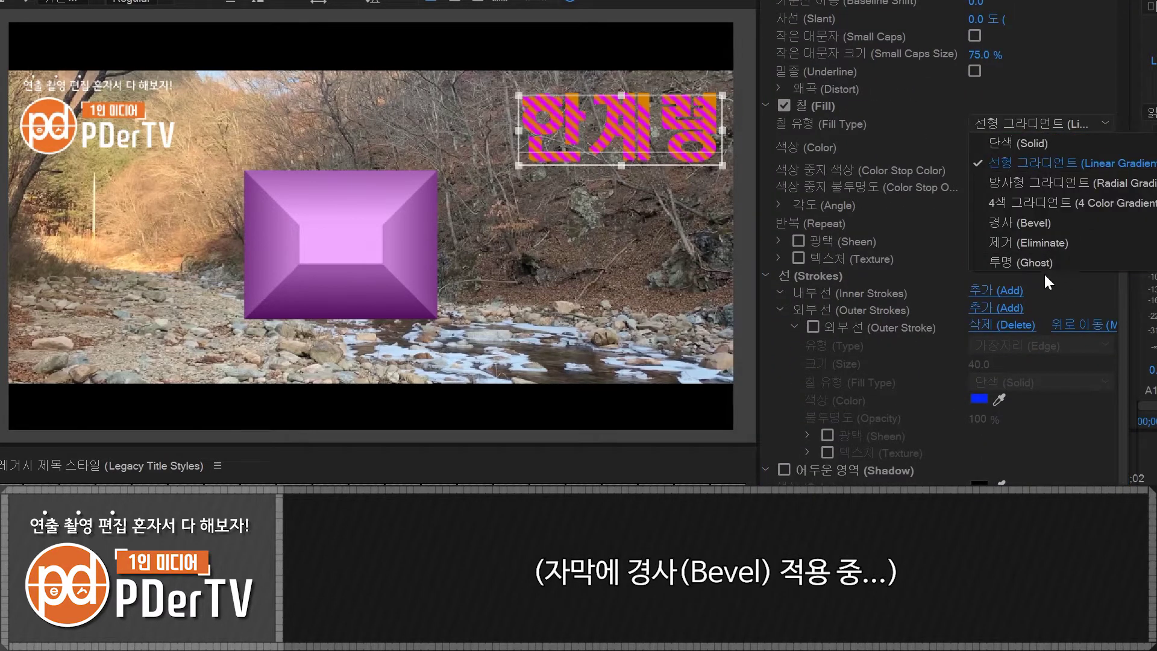
left_click(1011, 223)
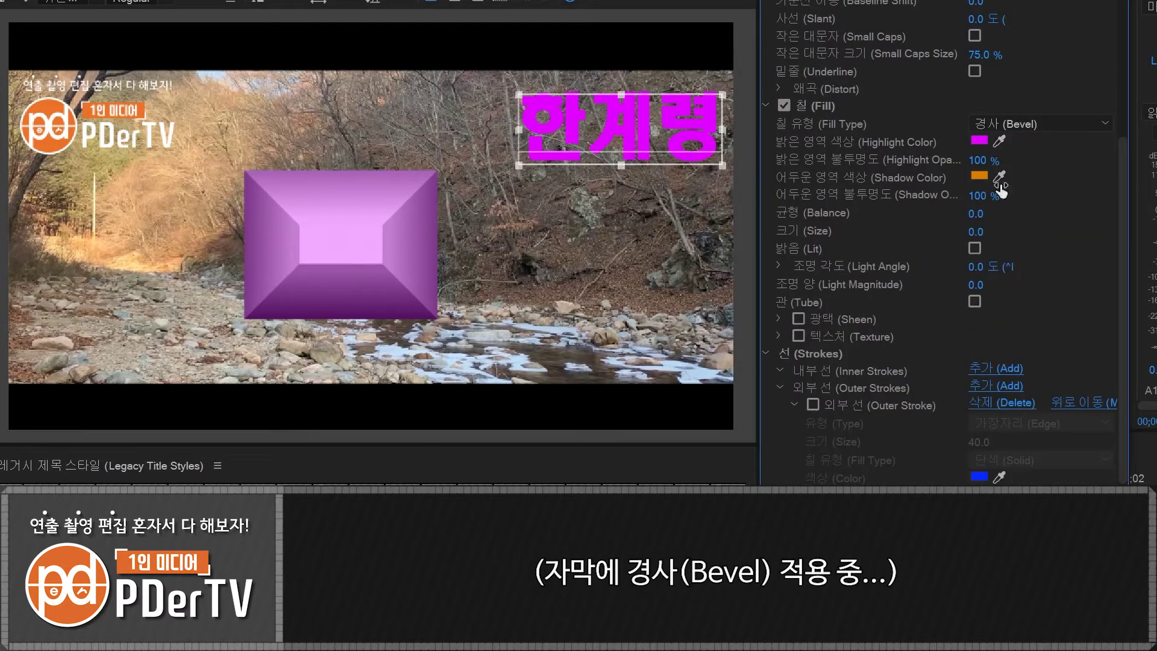
left_click(980, 175)
left_click(553, 397)
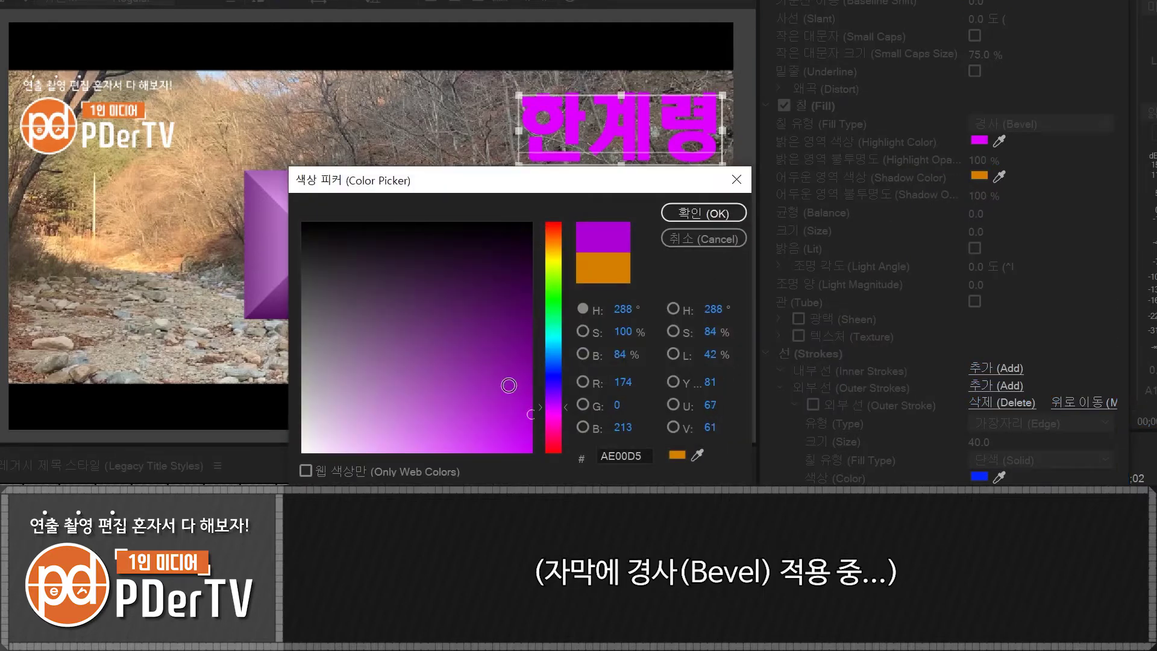
left_click(704, 213)
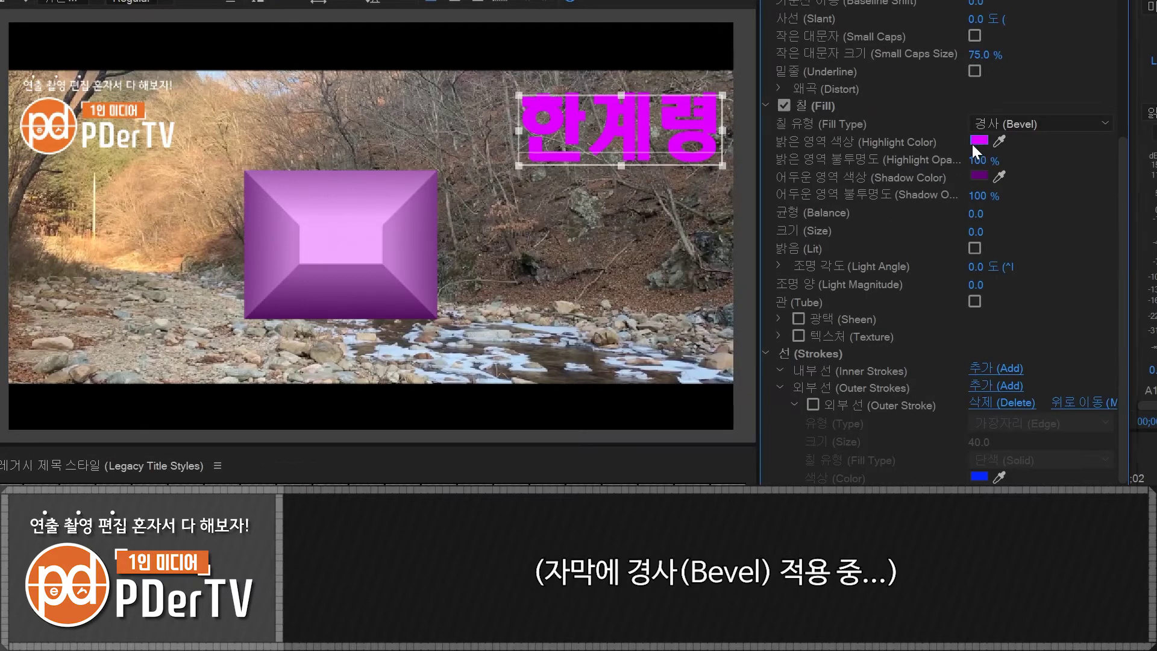
Set the Highlight Color of the title text's bevel to light pink.
left_click(979, 141)
left_click(411, 451)
left_click(703, 212)
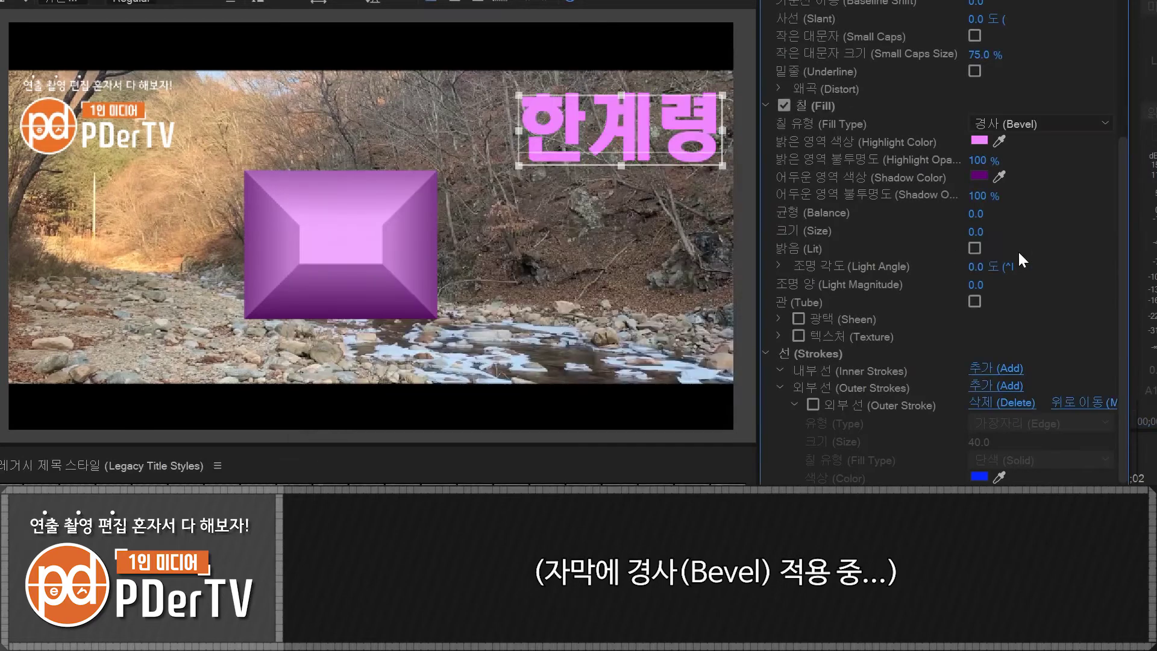
Set the title's bevel Size to 58, turn on Lit, and set Light Angle to 9° and Light Magnitude to 100.
left_click_drag(977, 231, 1030, 231)
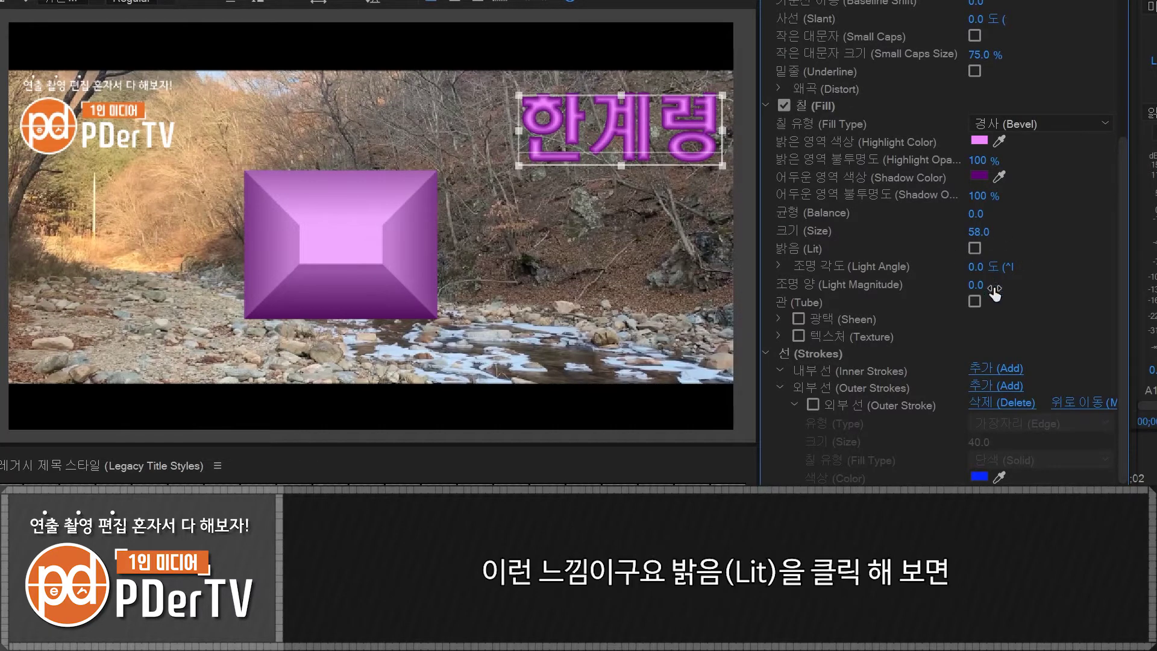
left_click(975, 247)
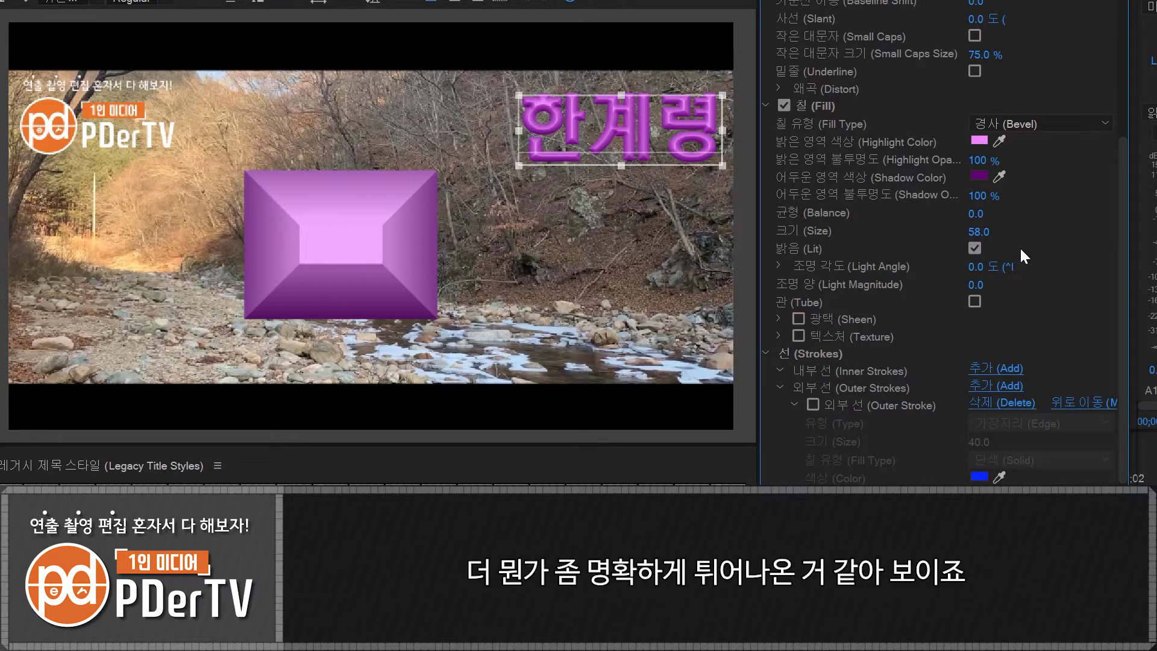
left_click_drag(975, 267, 1052, 285)
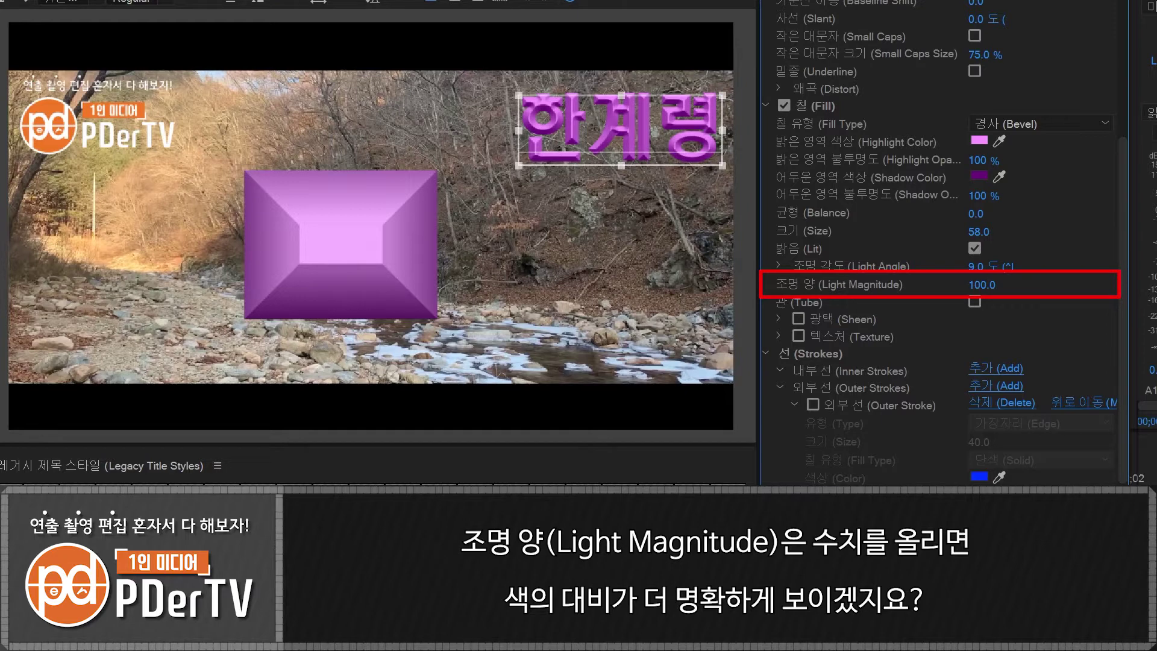
Turn on Tube for the rectangle's bevel, raise its Balance to 32 and reduce its Size.
left_click(342, 241)
left_click_drag(1120, 219, 1124, 129)
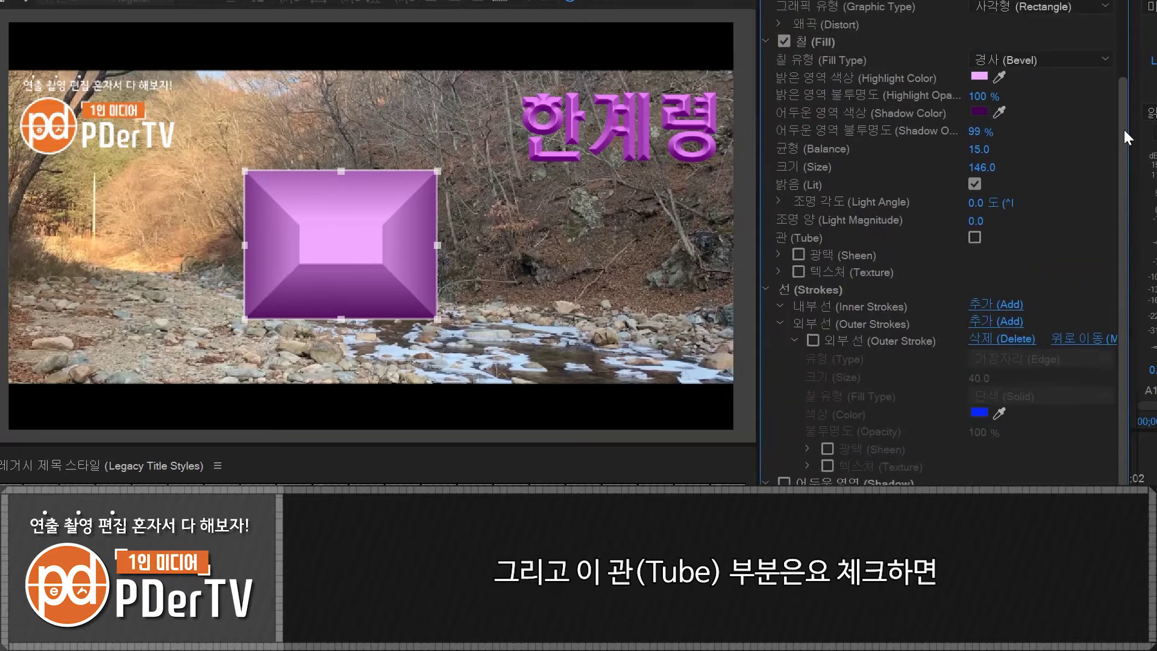
scroll(1083, 159, "up", 2)
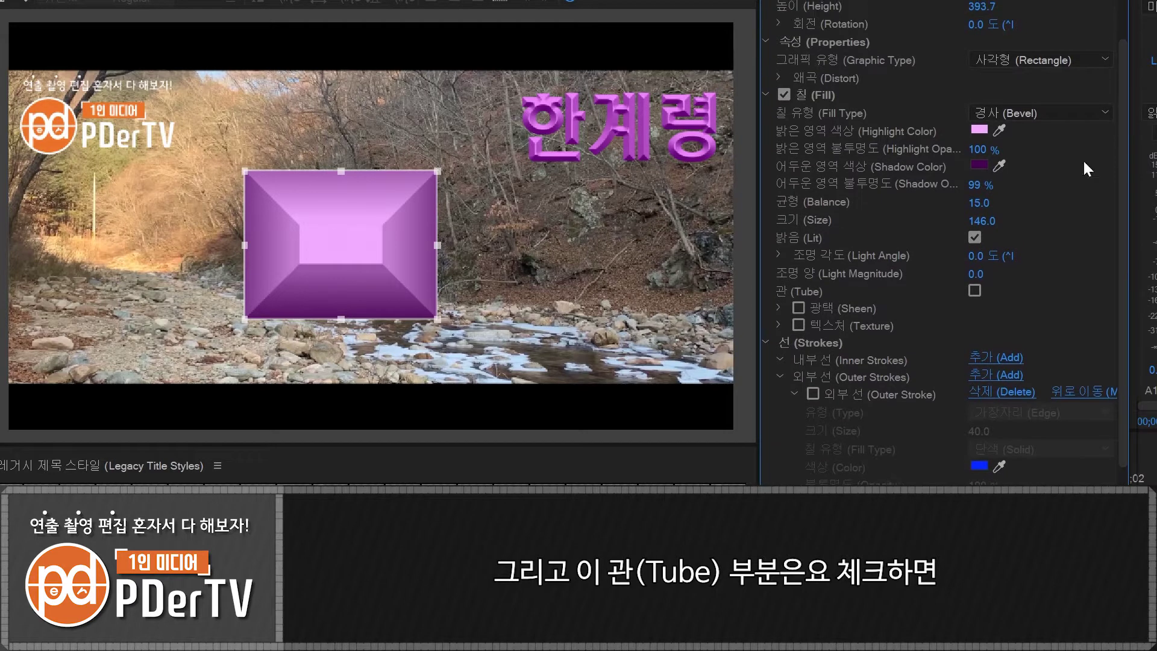
left_click(975, 291)
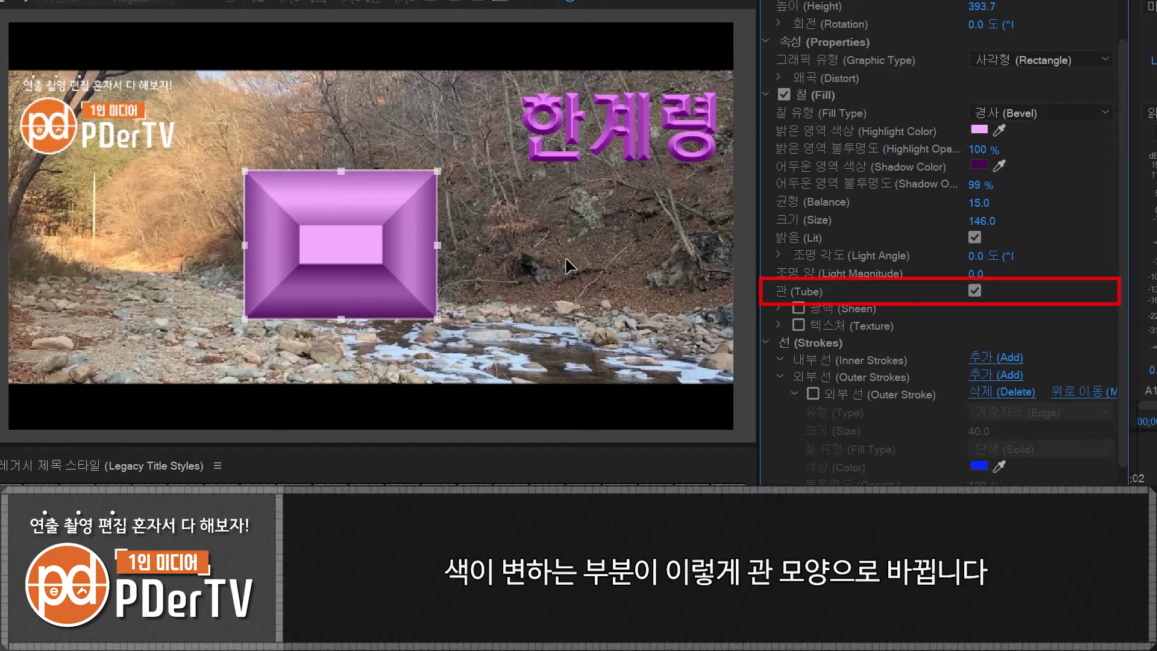
mouse_move(978, 202)
left_mouse_down()
mouse_move(999, 203)
mouse_move(986, 220)
mouse_move(1000, 220)
mouse_move(986, 221)
left_mouse_up()
left_click(522, 244)
Delete the rectangle and move the title text to about the middle of the frame.
left_click(353, 237)
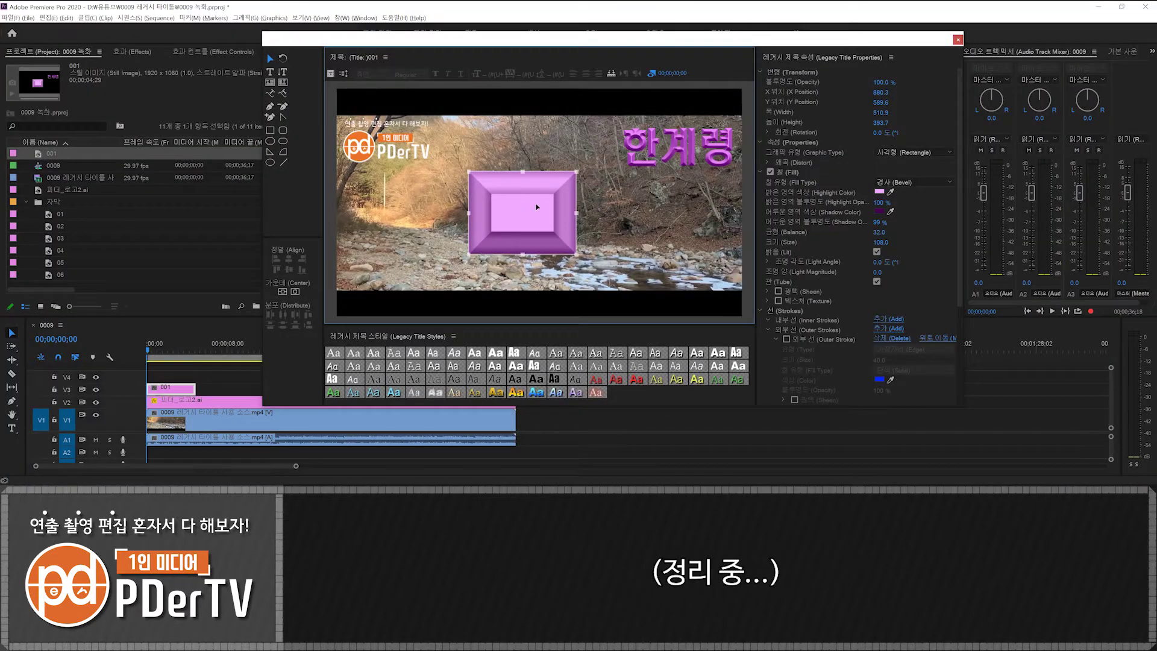
key("Delete")
left_click(624, 127)
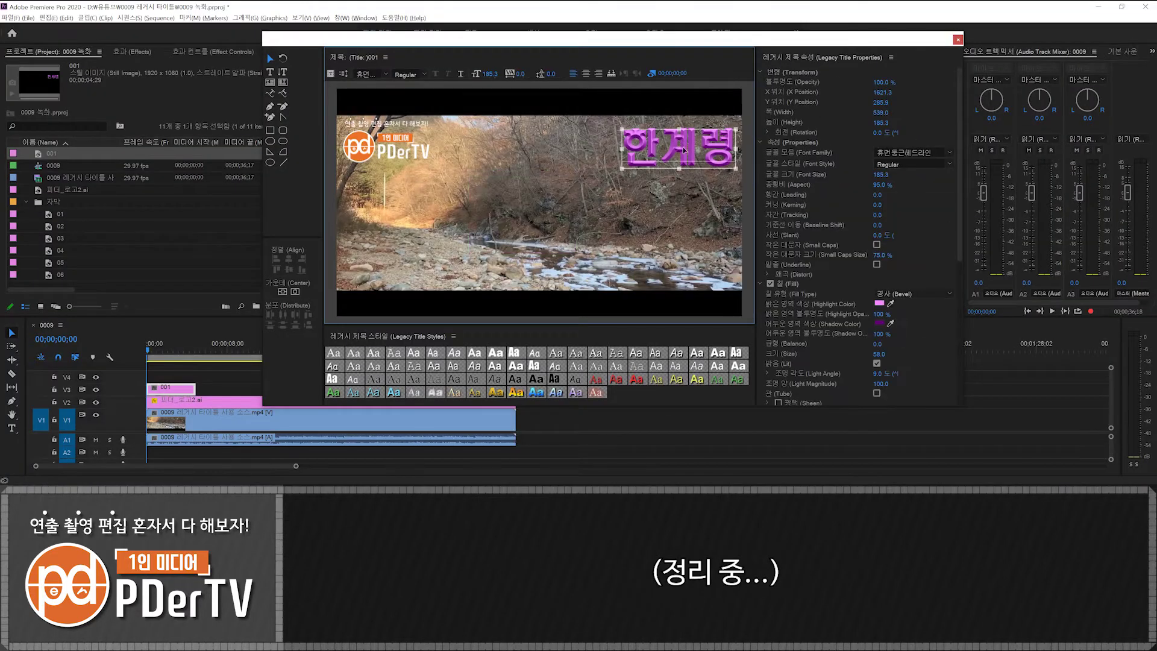
left_click_drag(681, 145, 533, 201)
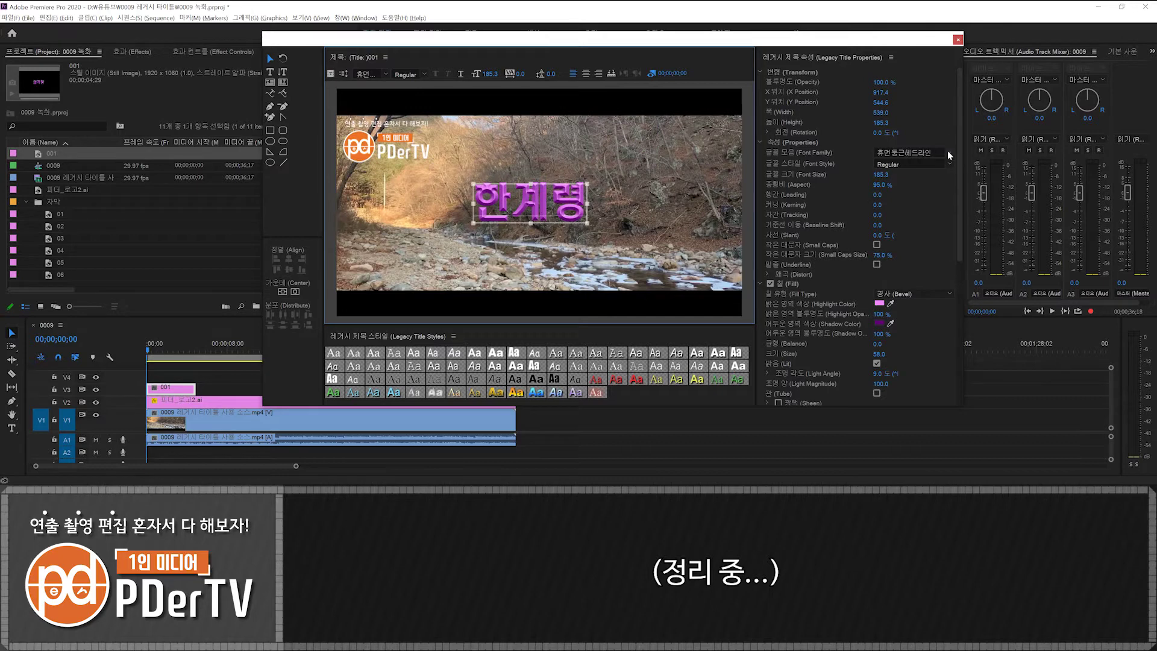
Set the title text's Fill Type to Eliminate and switch it to Ghost.
left_click(914, 294)
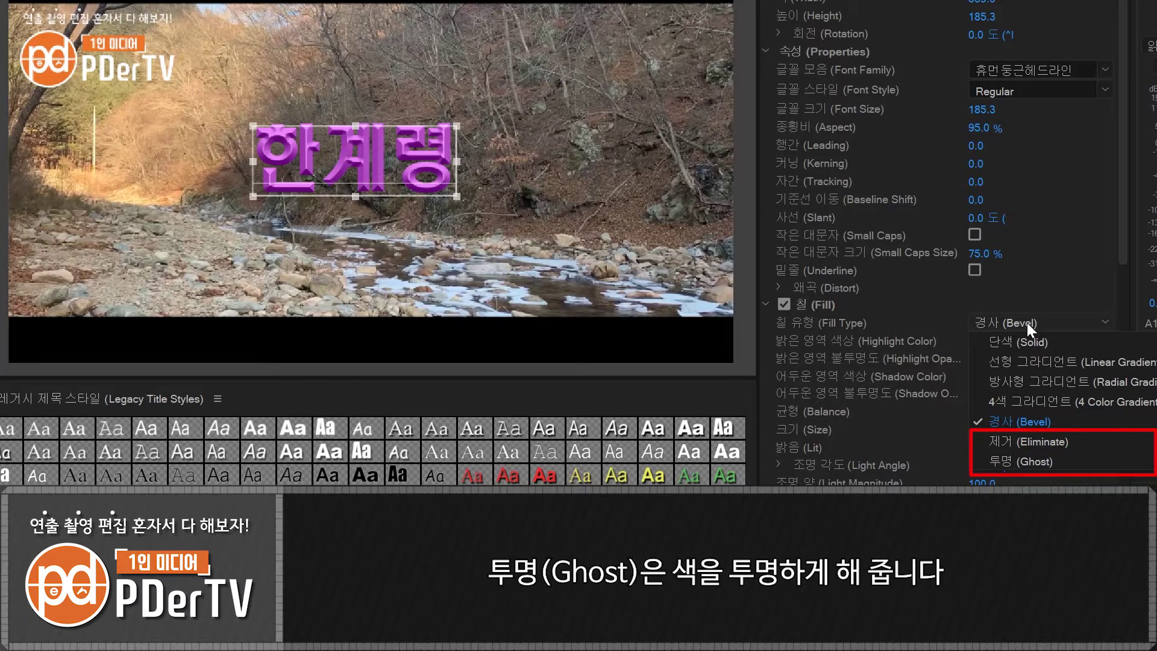
left_click(1032, 440)
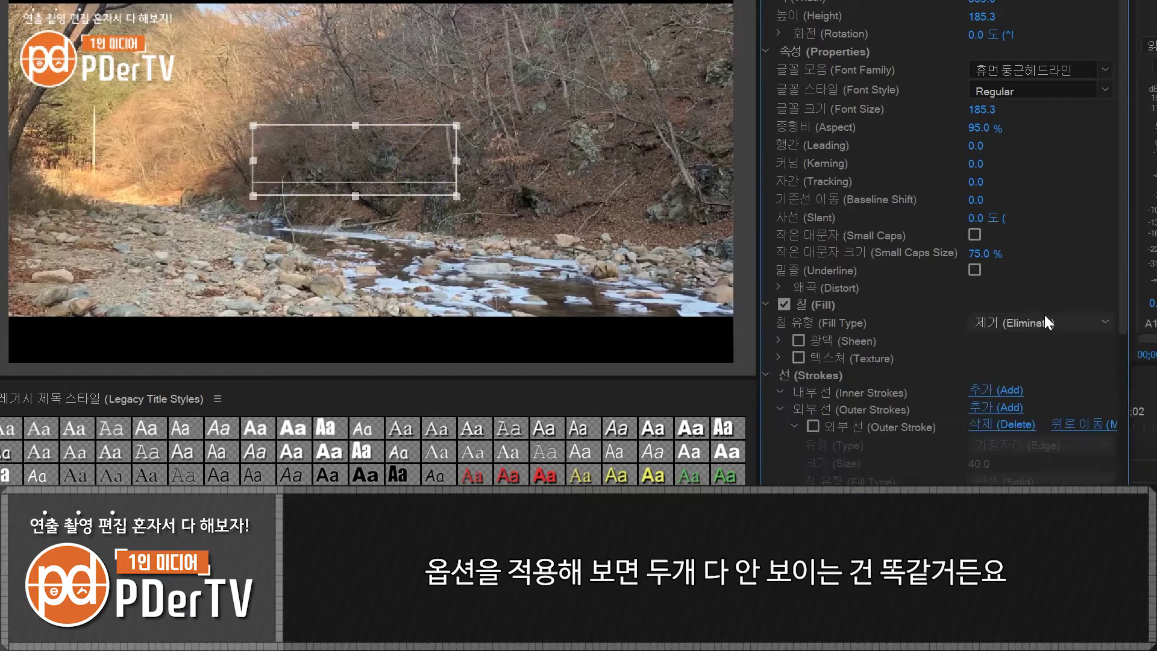
left_click(1044, 315)
left_click(1036, 459)
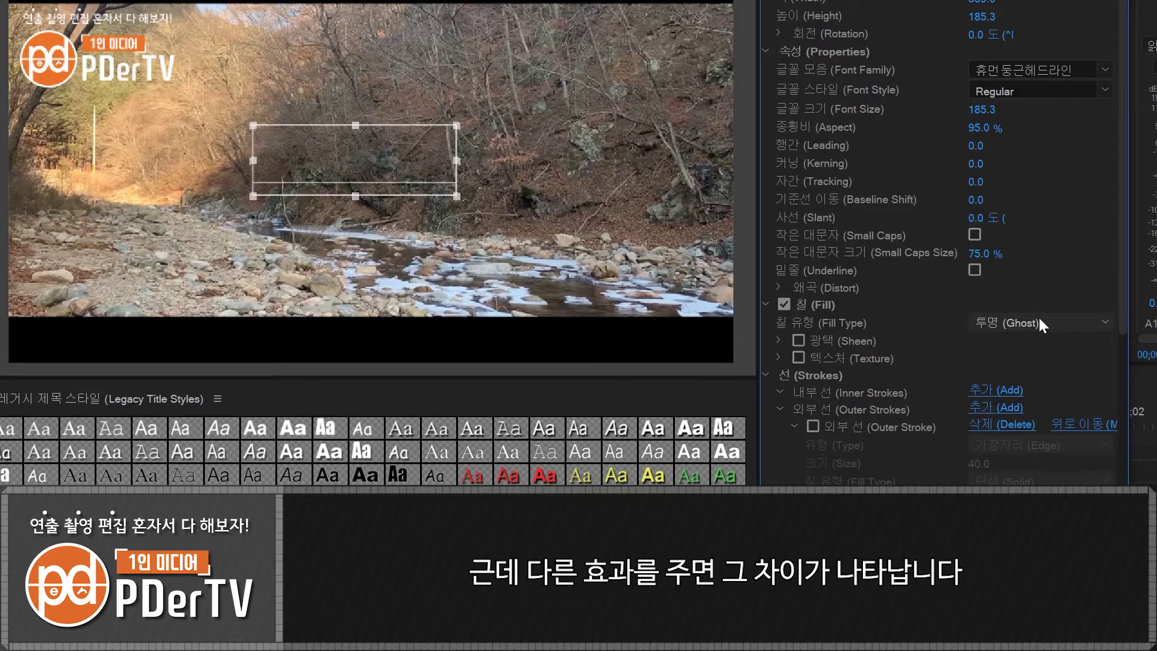
Turn on the title text's blue outer stroke and its shadow, and set the shadow Distance to 35.
scroll(1040, 317, "down", 3)
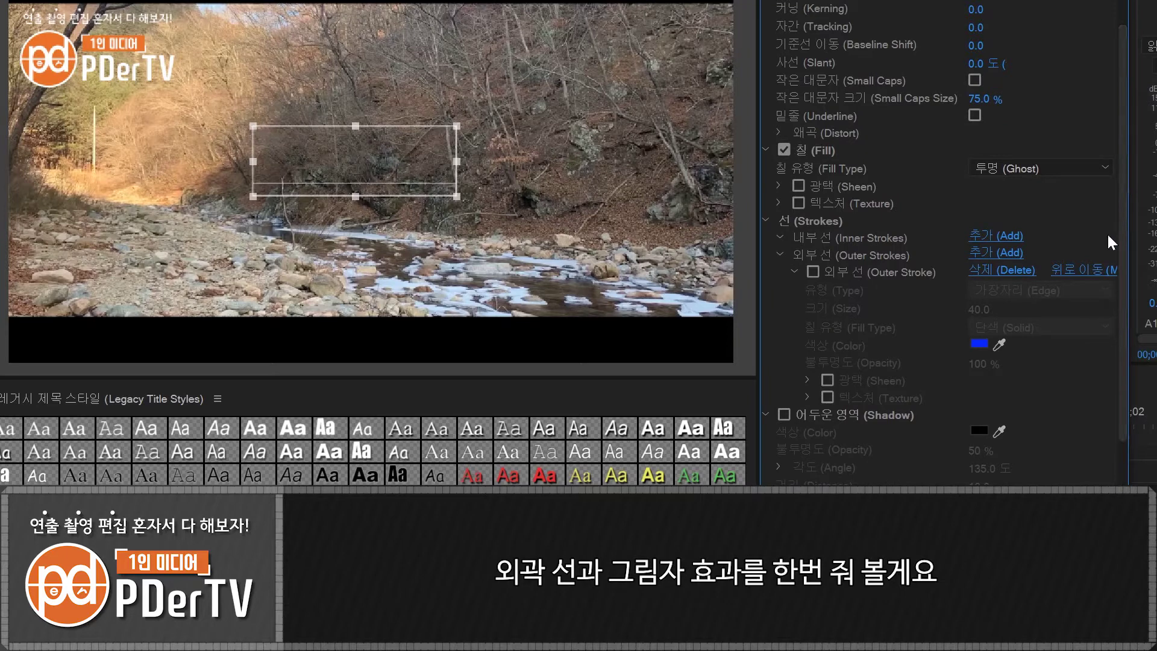
scroll(1109, 247, "down", 2)
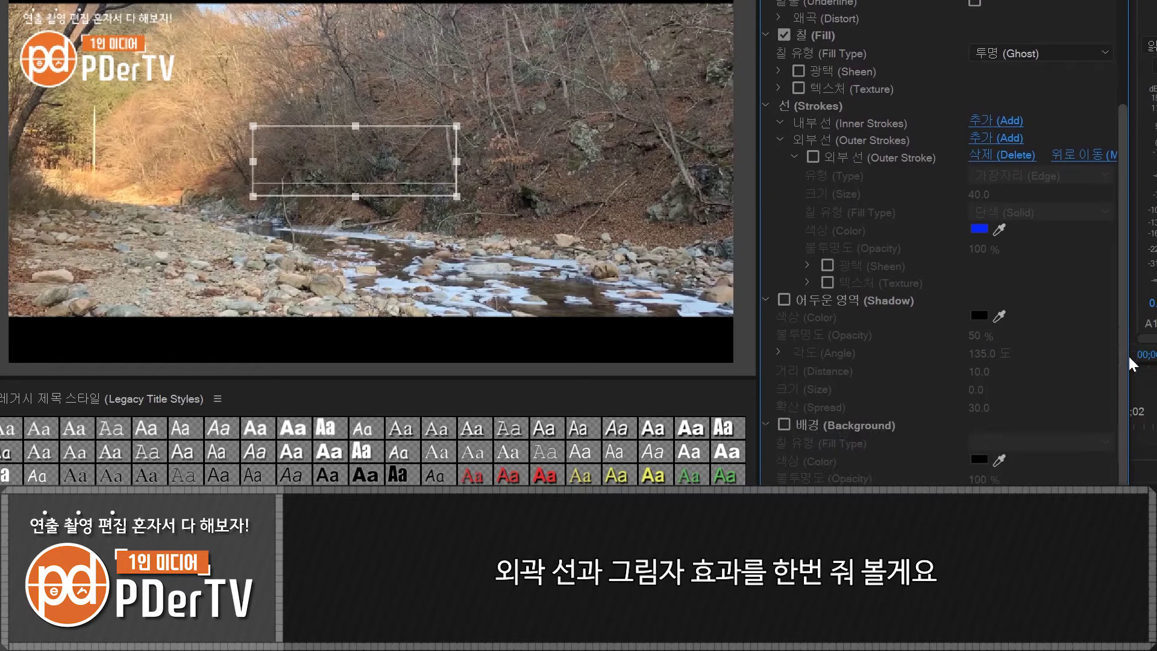
left_click(813, 157)
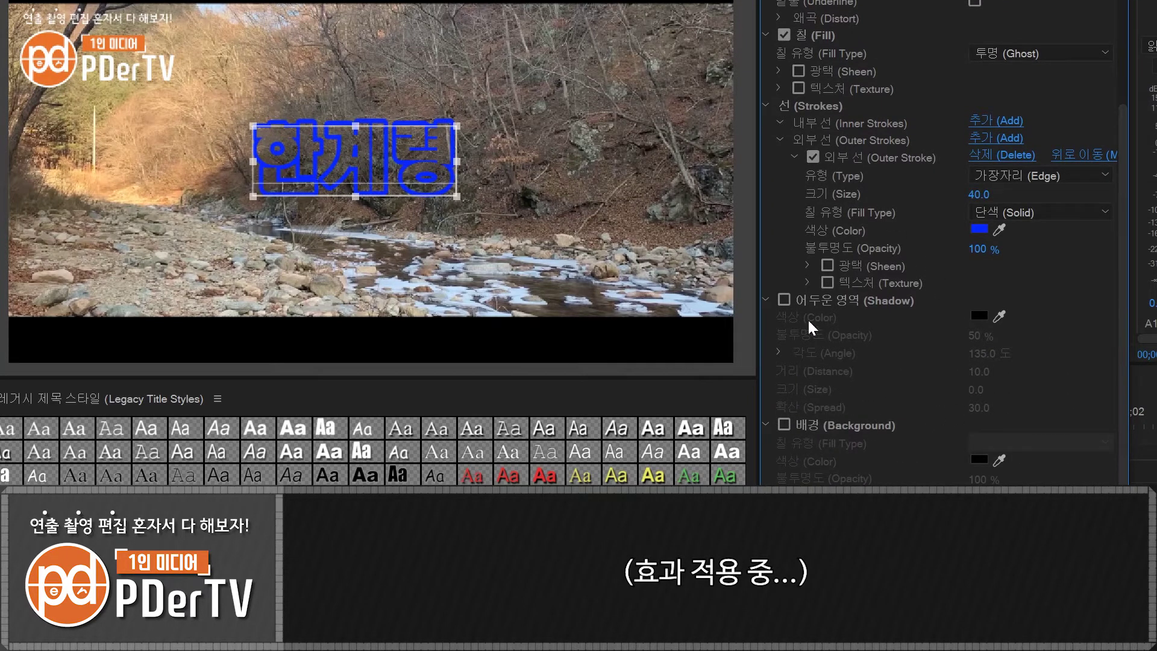
left_click(784, 300)
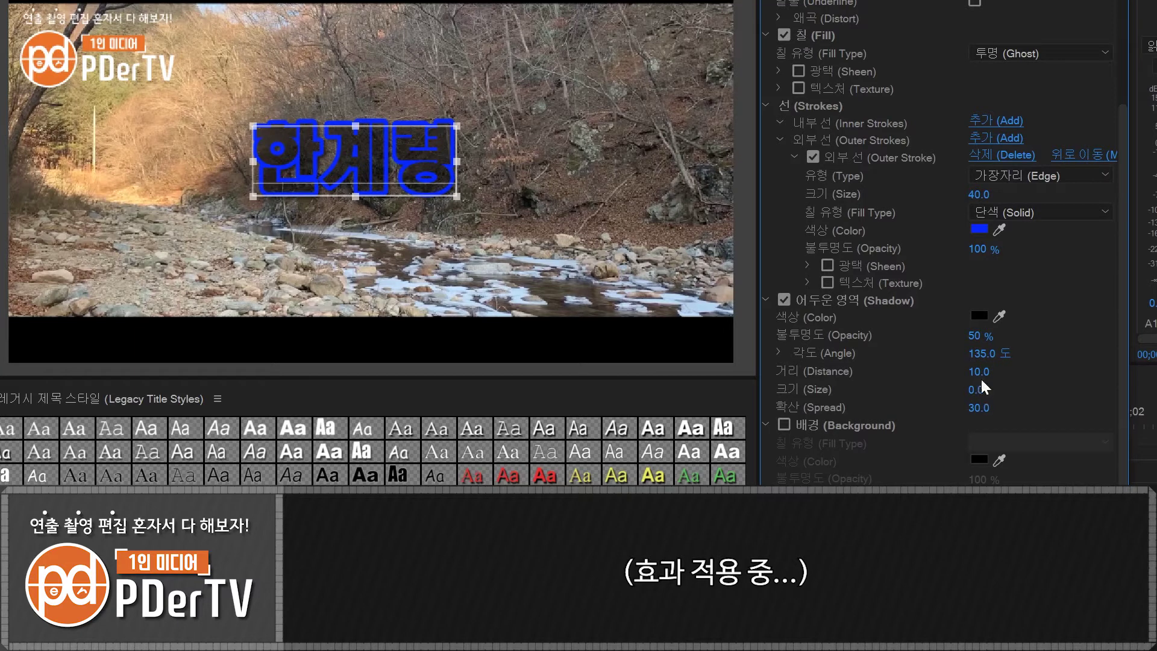
mouse_move(981, 374)
left_mouse_down()
mouse_move(1002, 374)
mouse_move(988, 374)
left_mouse_up()
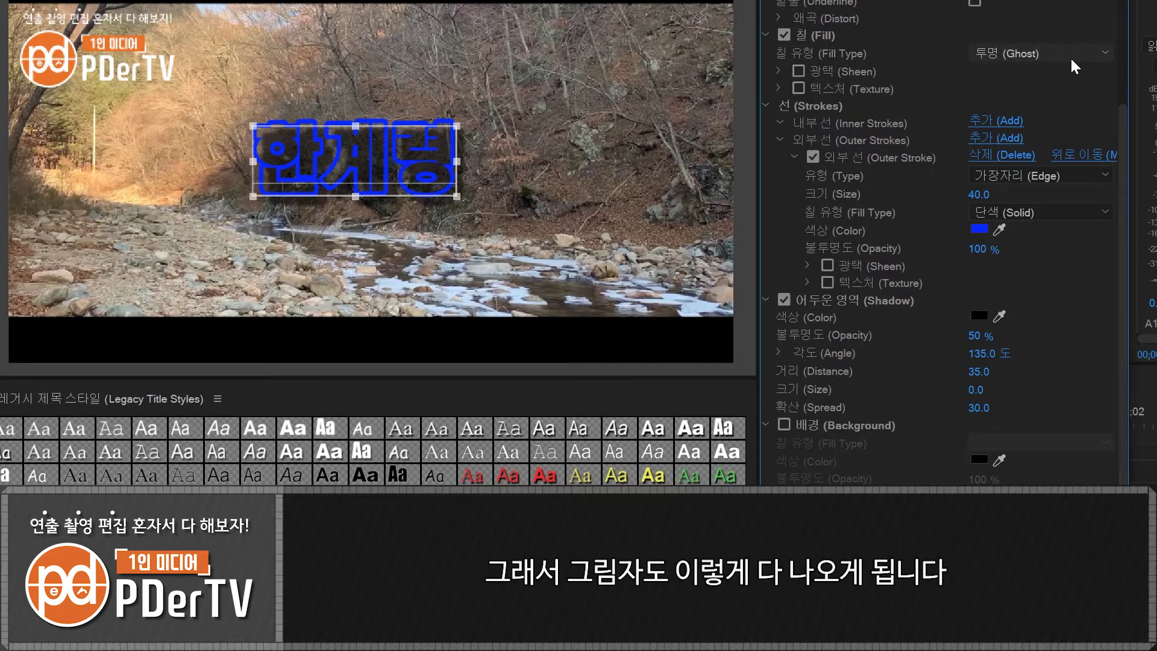
Switch the title text's Fill Type to Eliminate for comparison with Ghost, and set it to Solid.
left_click(1071, 56)
left_click(1032, 166)
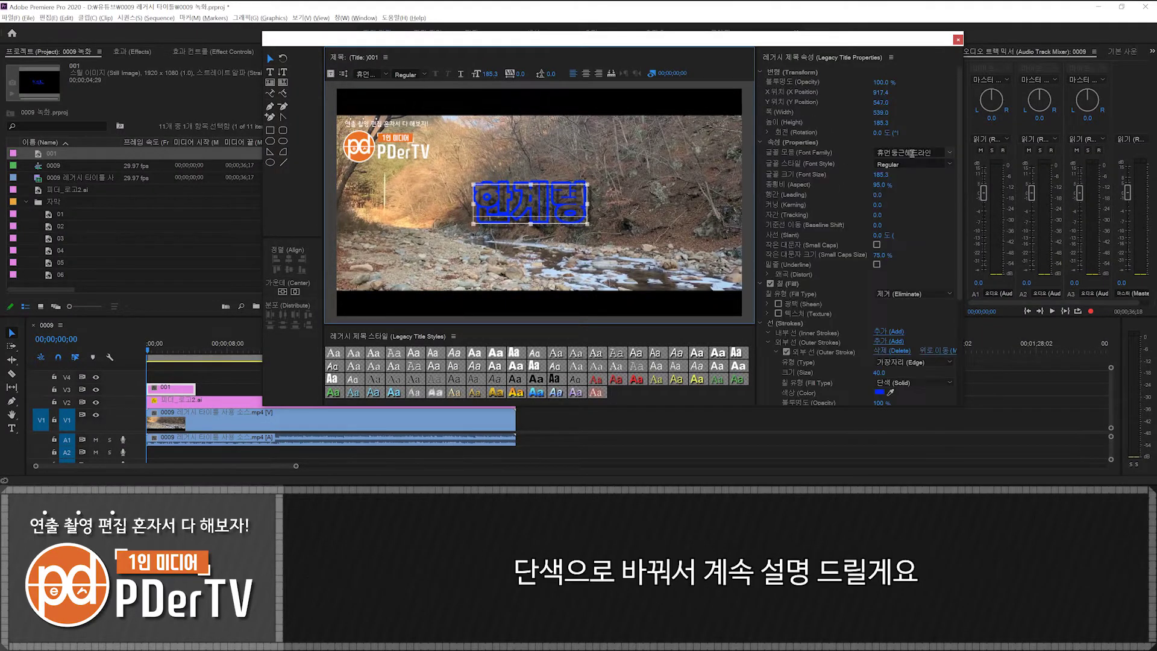
left_click(901, 293)
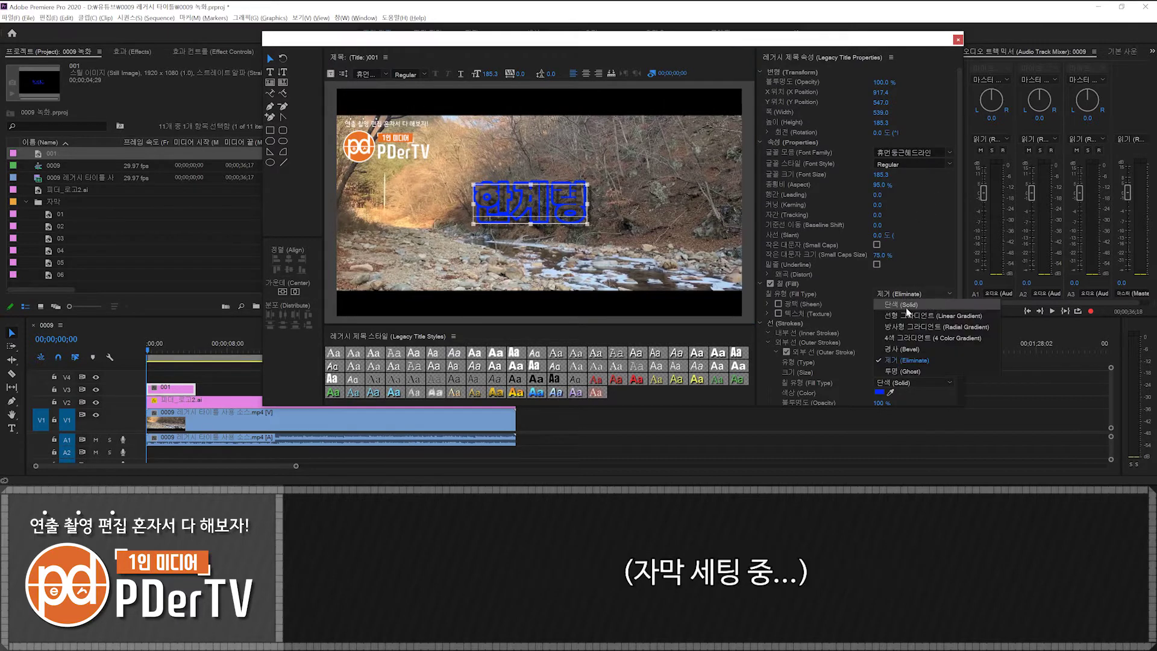
left_click(907, 312)
Delete the title text's outer stroke and turn off its shadow.
left_click_drag(962, 231, 972, 339)
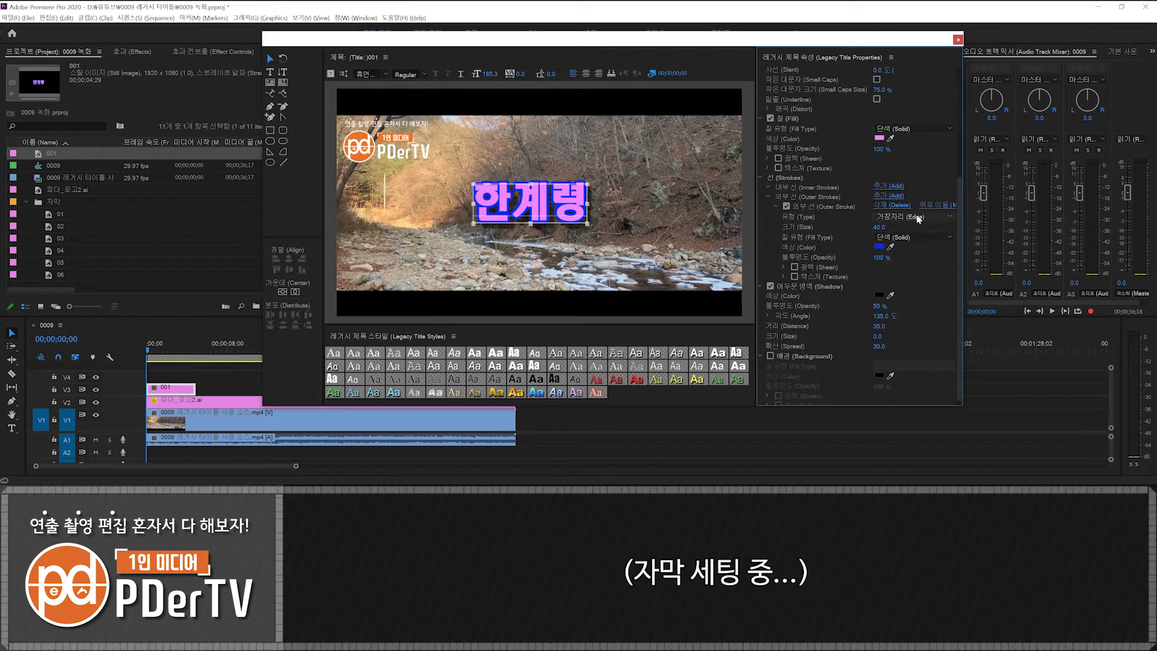
left_click(898, 205)
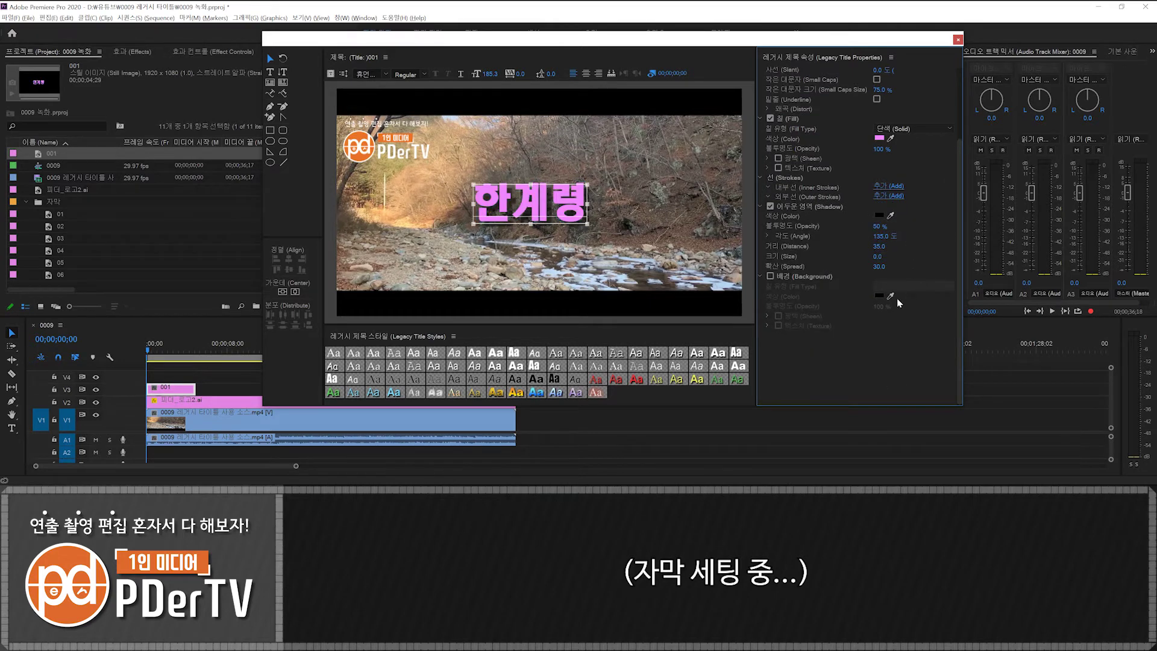
left_click(770, 206)
left_click_drag(960, 211, 927, 193)
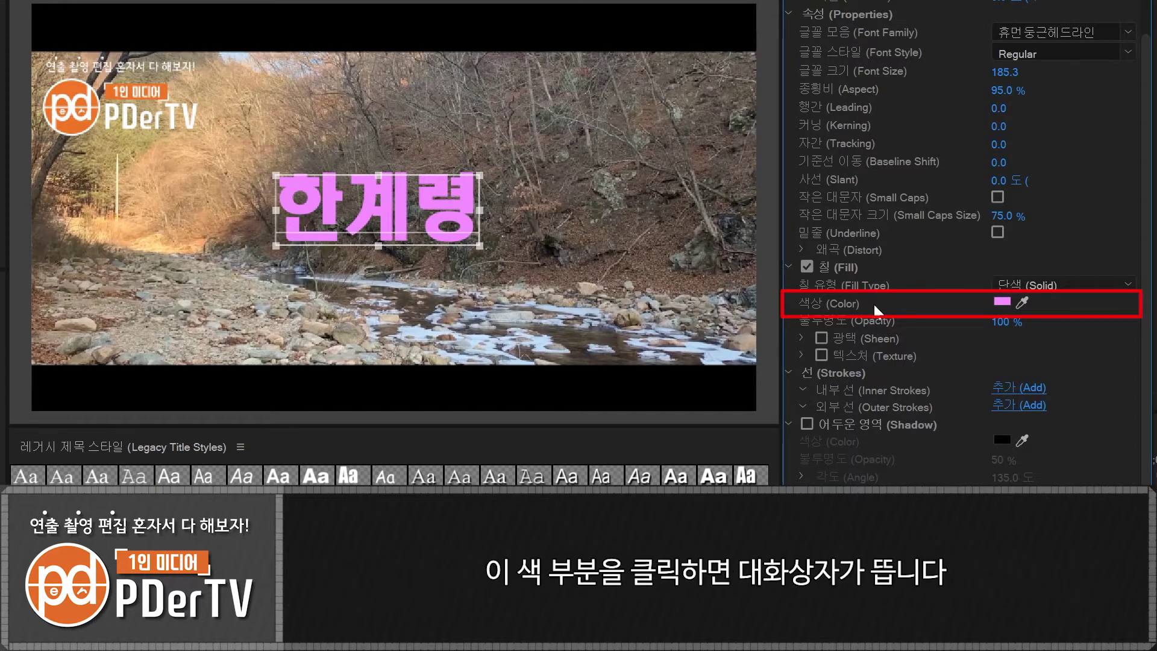
Open the title's fill color for editing and try a light green, 8AEE82, by changing the hue and shade.
left_click(1000, 302)
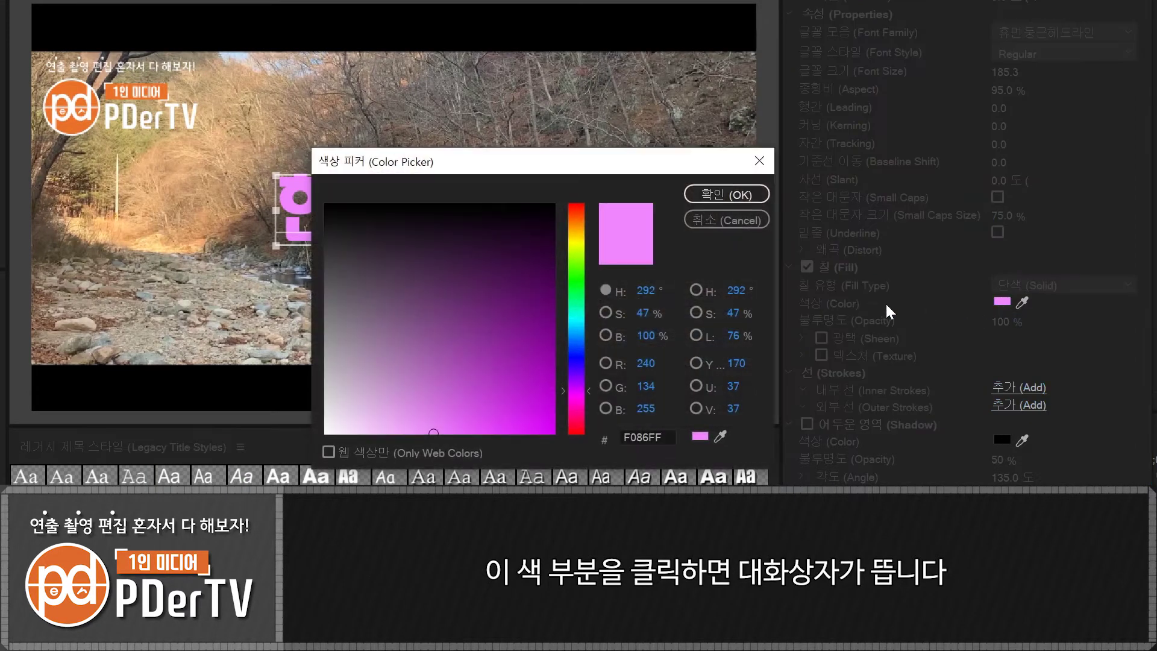
mouse_move(514, 326)
left_mouse_down()
mouse_move(481, 346)
mouse_move(415, 433)
left_mouse_up()
left_click_drag(588, 387, 602, 278)
left_click_drag(512, 318, 429, 418)
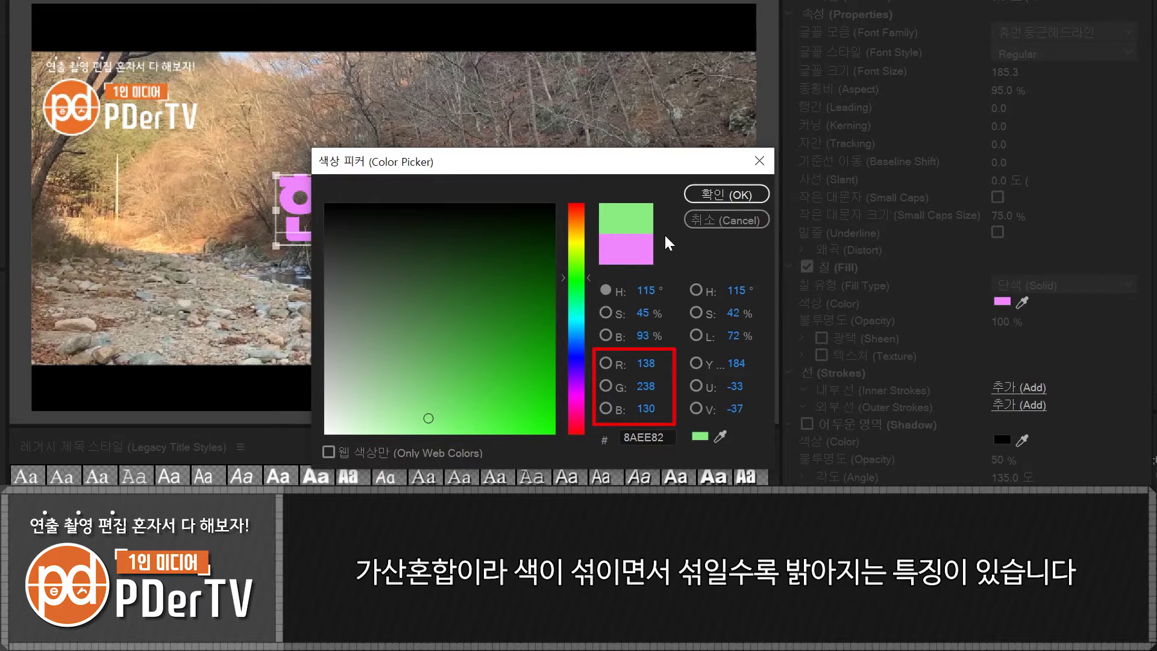
Try RGB mixes for the fill color: yellow with R 255, G 255, B 0, and orange with G 147, and raise the green value again.
left_click_drag(649, 372, 717, 371)
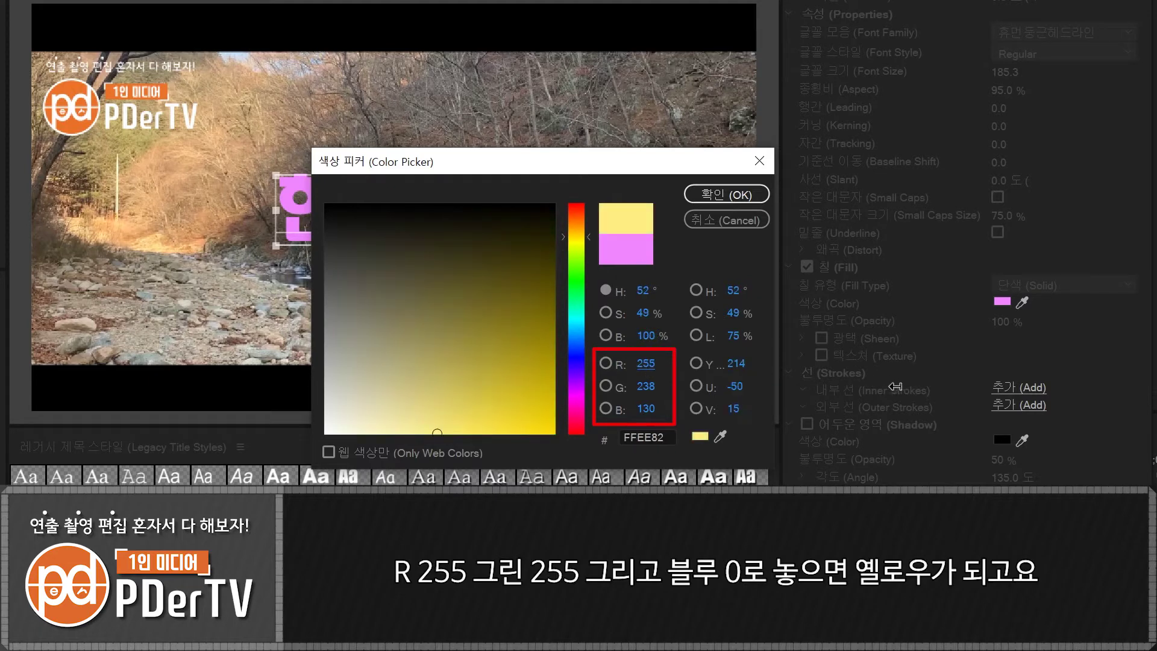
left_click_drag(647, 386, 491, 398)
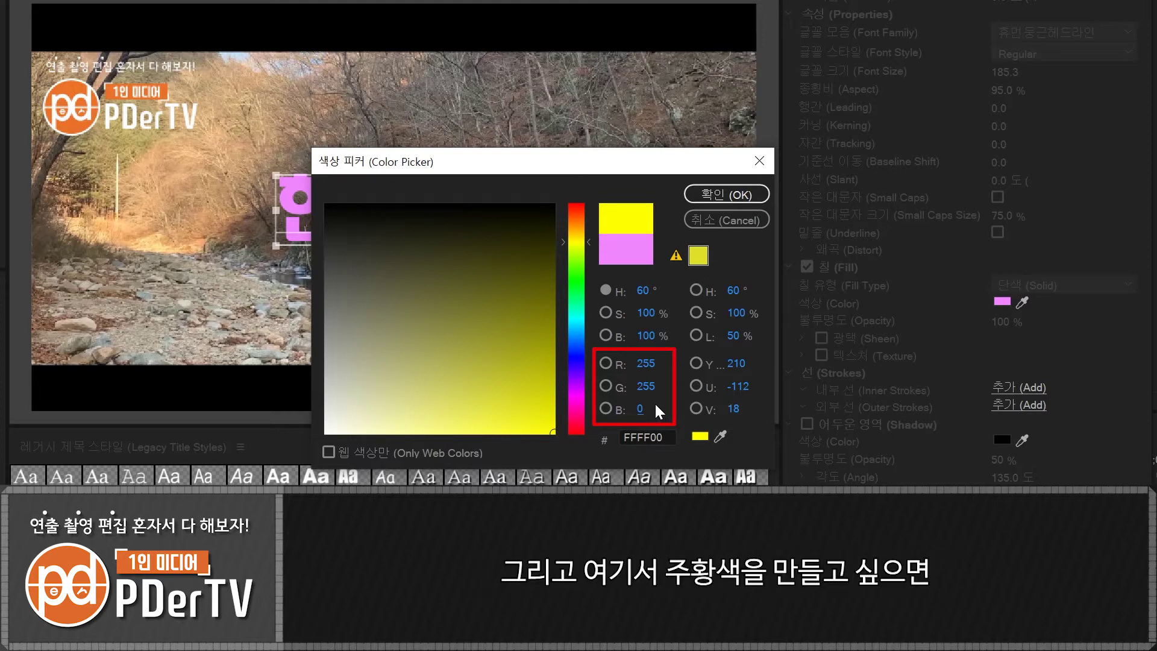
left_click_drag(646, 386, 538, 387)
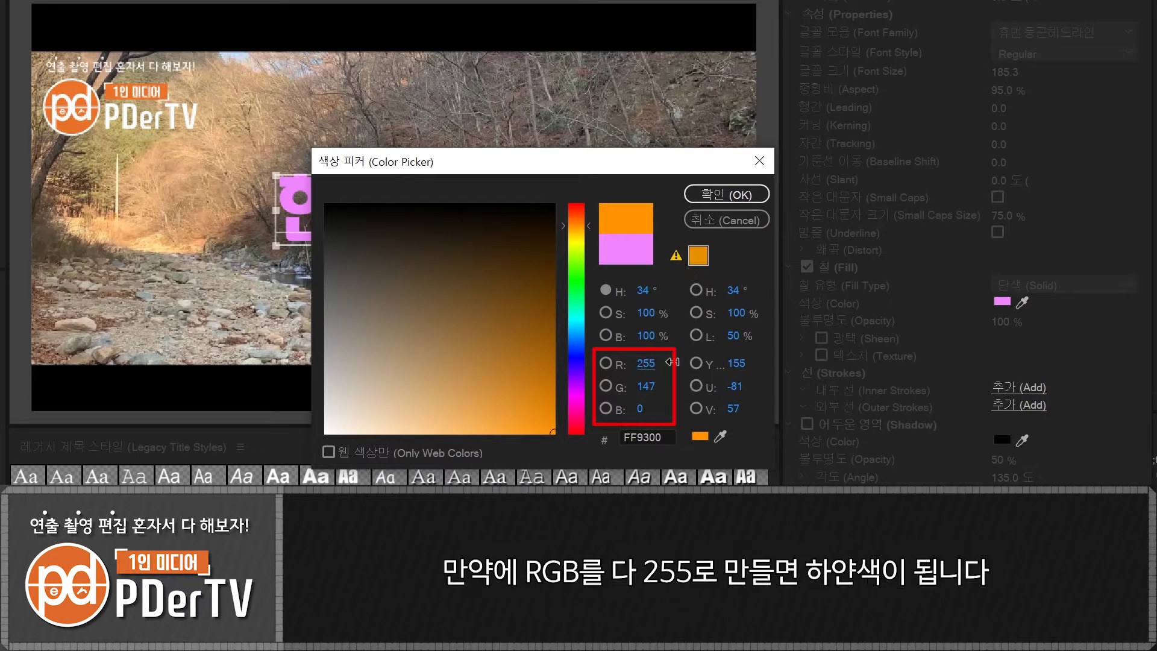
left_click_drag(646, 387, 1041, 426)
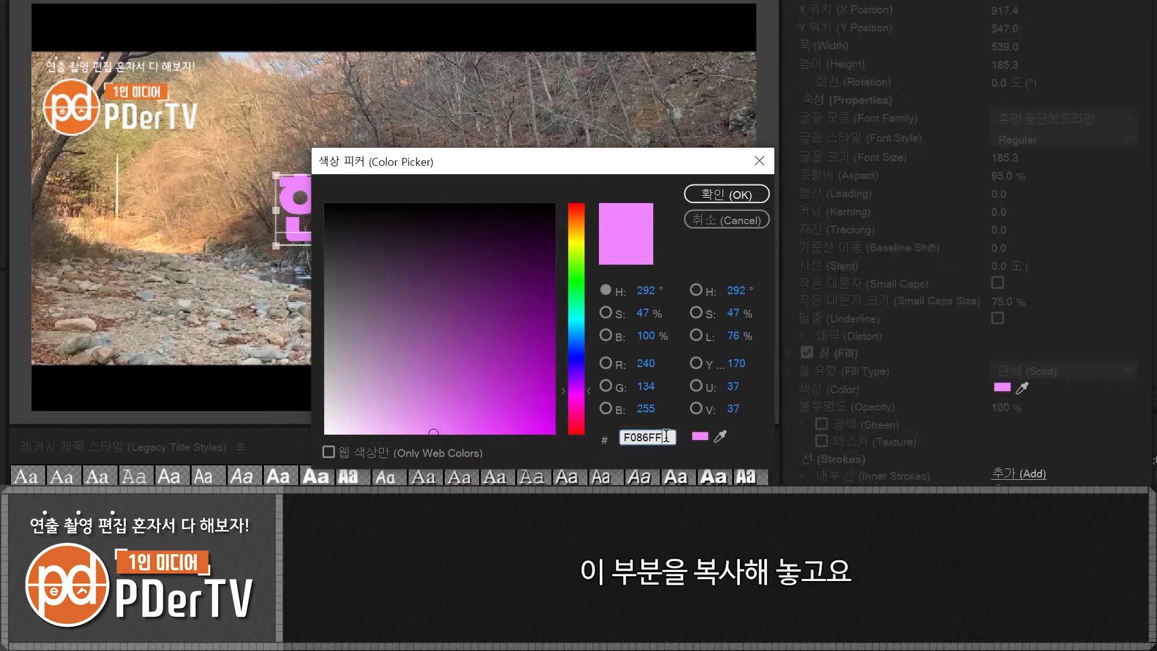
Copy the fill's hex code F086FF and change the title text's color to bright green, 00FF0A.
left_click_drag(670, 436, 614, 435)
left_click(577, 281)
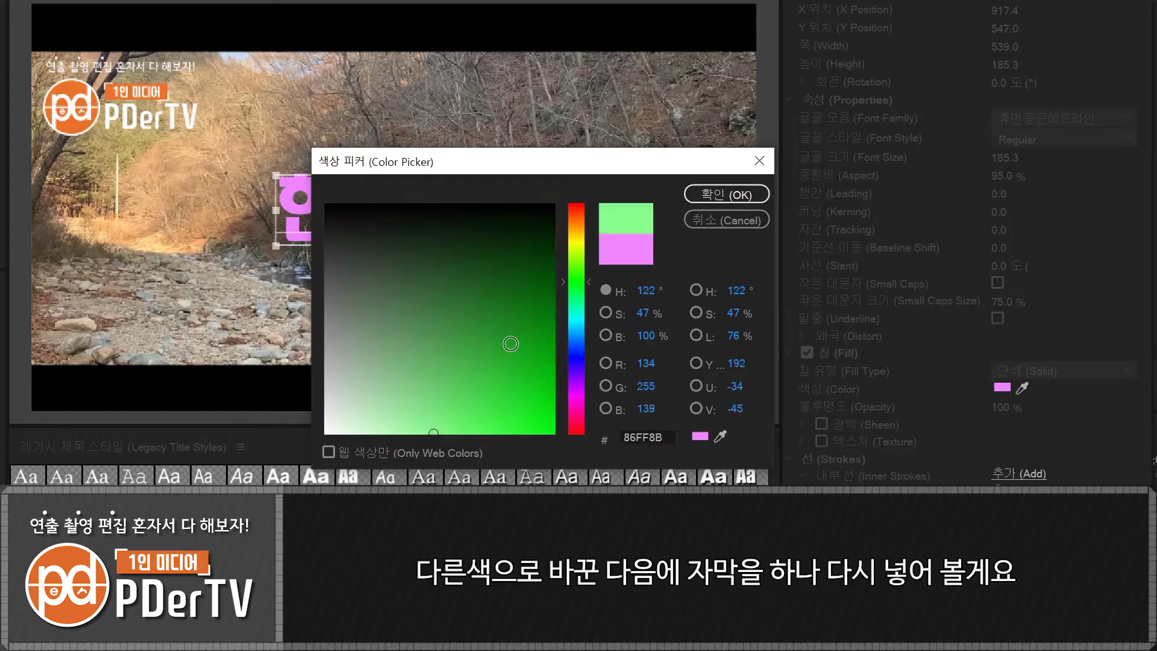
left_click(553, 432)
left_click(718, 195)
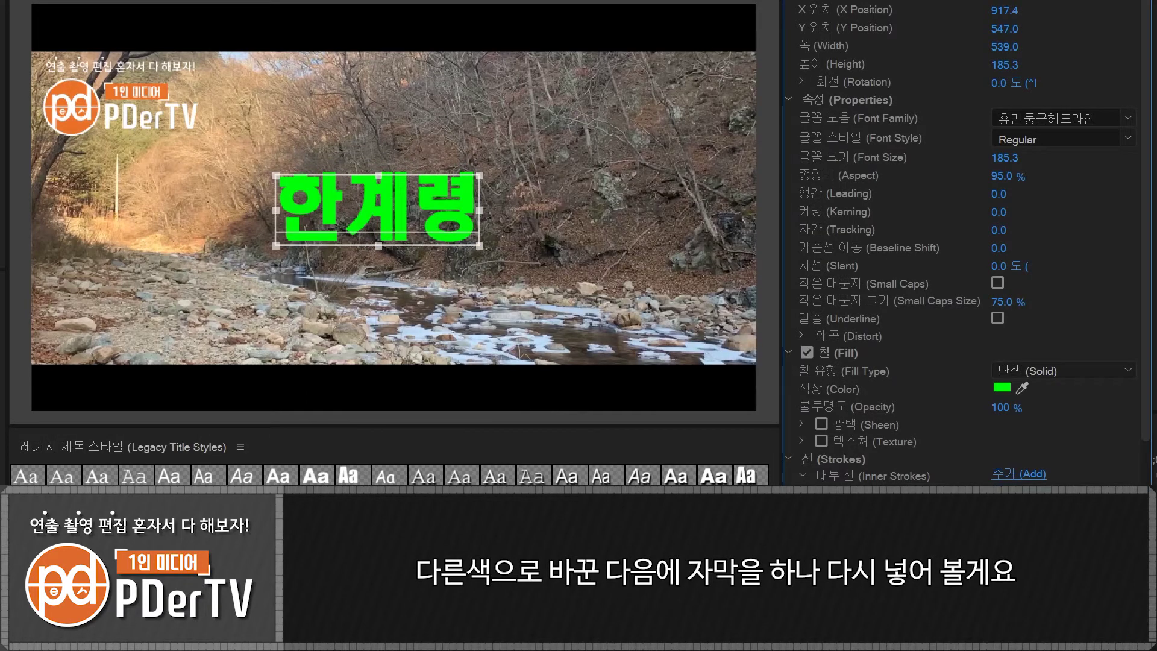
Add a second text reading "오색령" and place it above the title at about X 1191, Y 269.
left_click(493, 101)
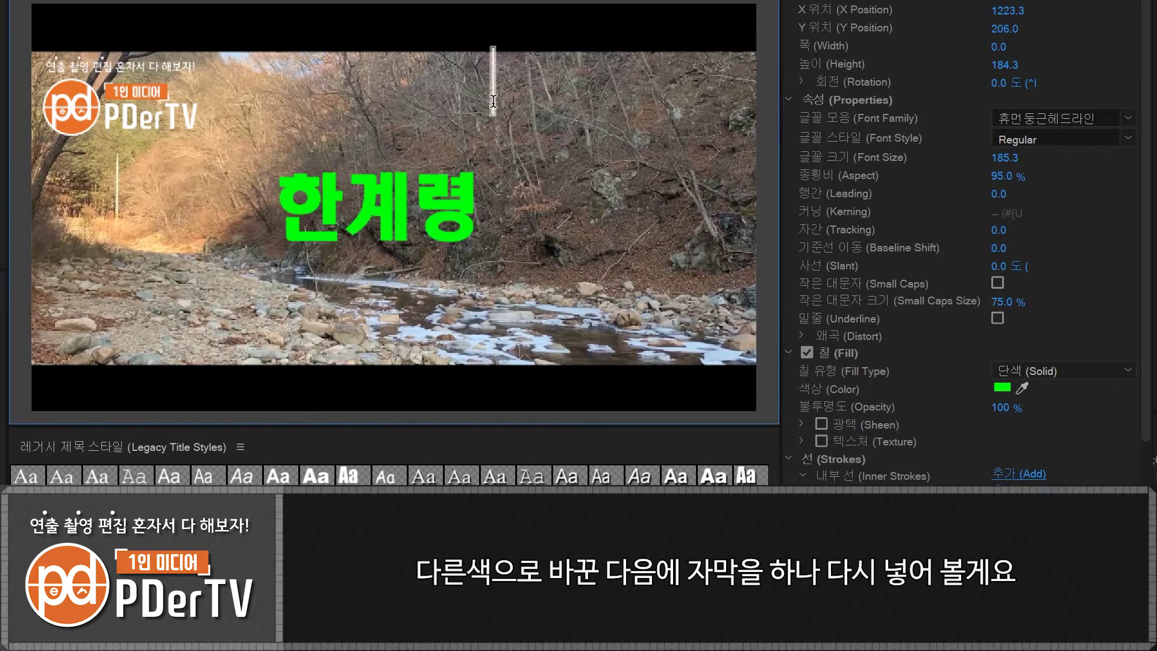
type("오색령")
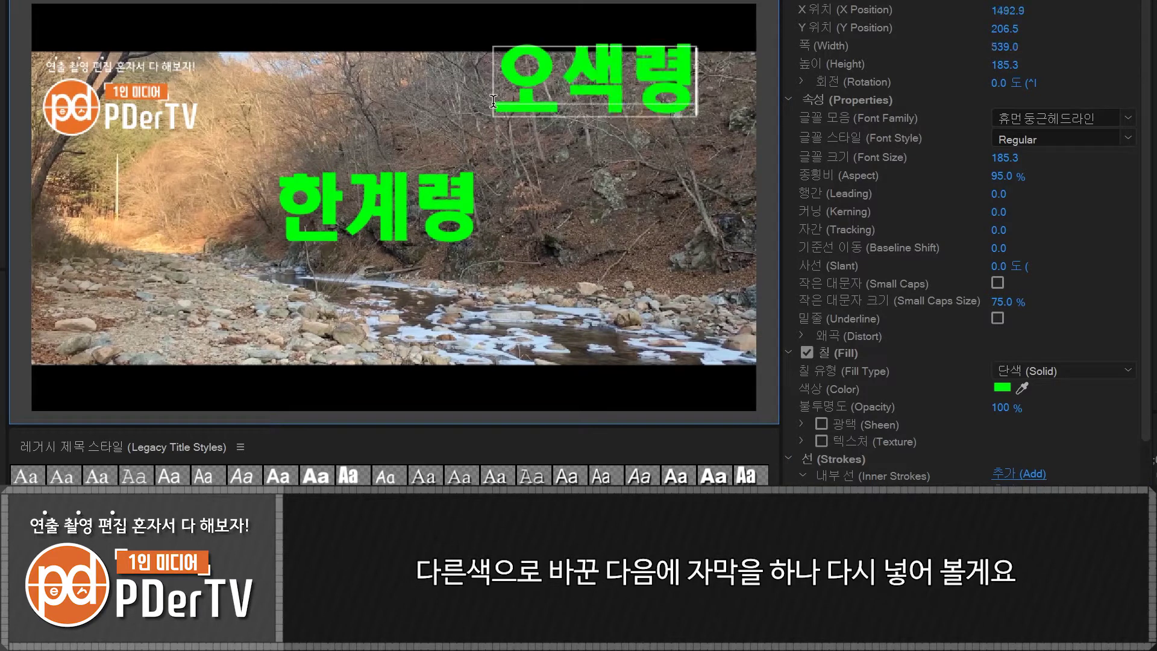
key("Escape")
left_click_drag(509, 104, 397, 128)
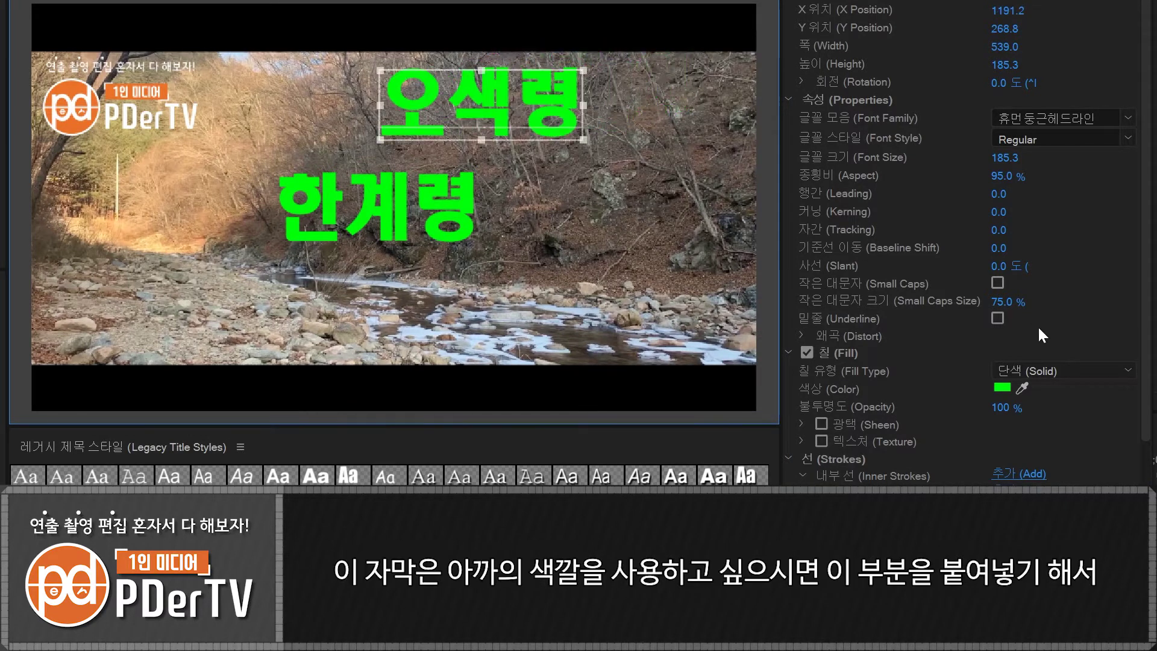
Paste the copied hex code F086FF as the fill color of the "오색령" text.
left_click(1005, 389)
left_click(646, 437)
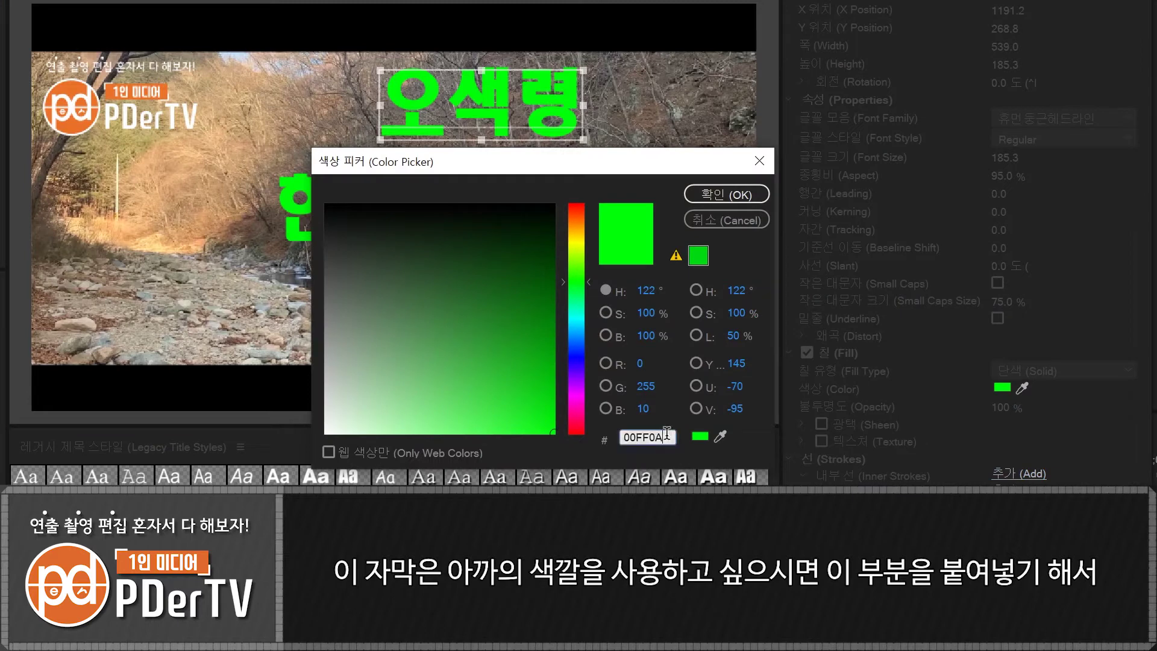
key("ctrl+v")
left_click(736, 194)
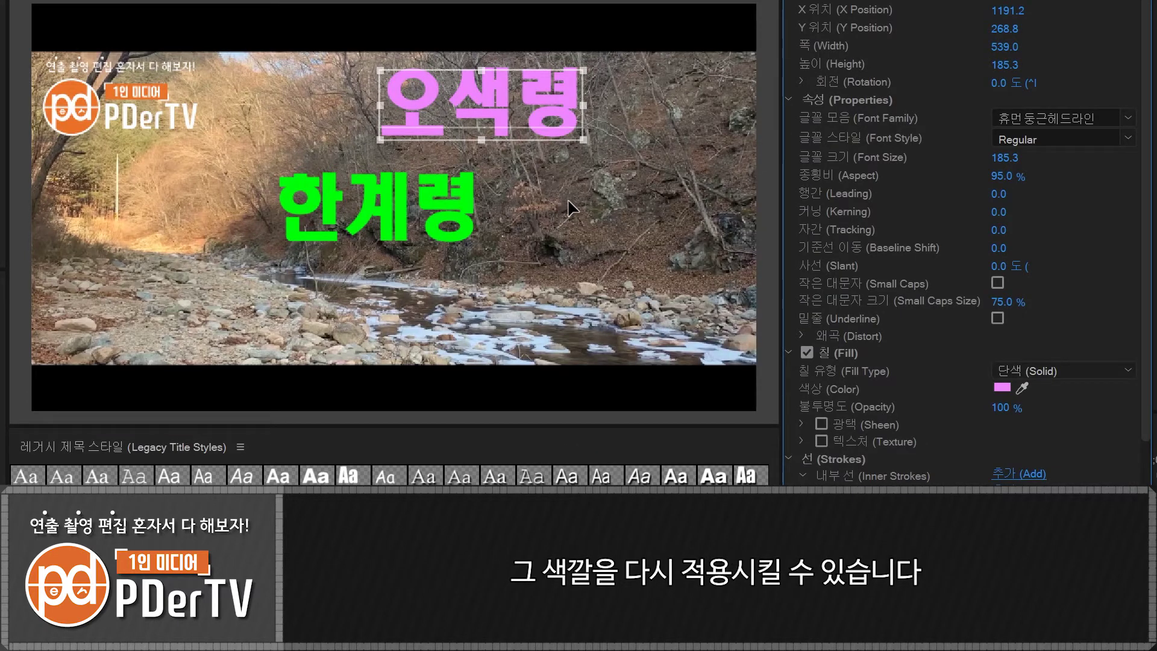
Limit the color choice to web colors and give the "오색령" text a green fill, replaced with its suggested broadcast-safe version.
left_click(996, 386)
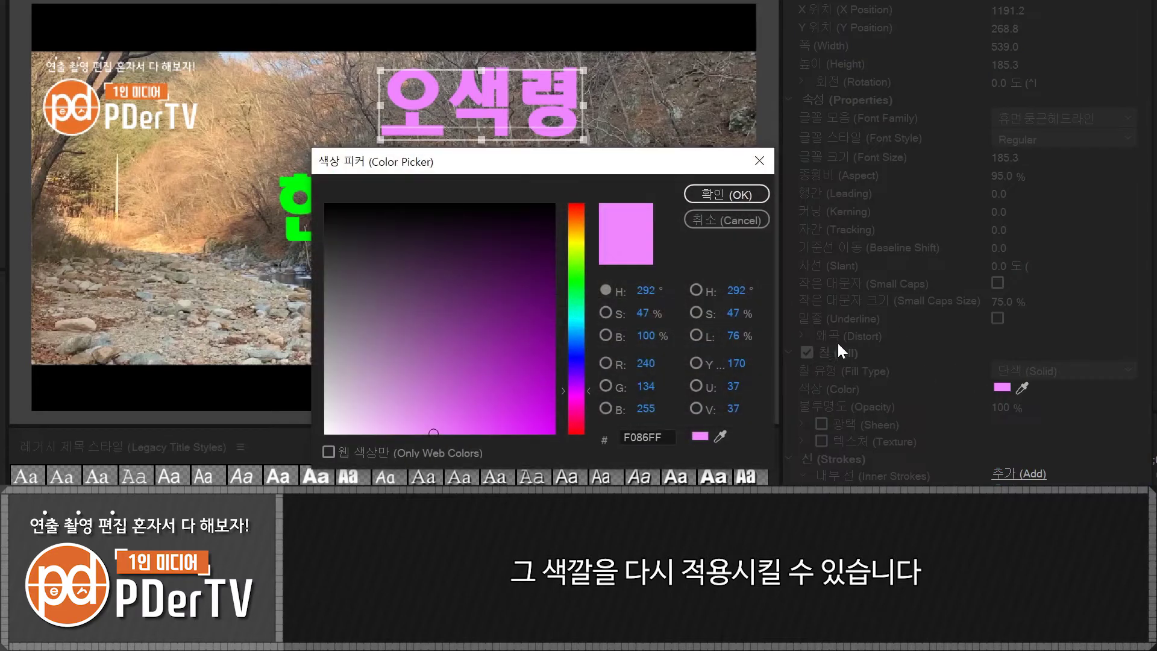
left_click(328, 452)
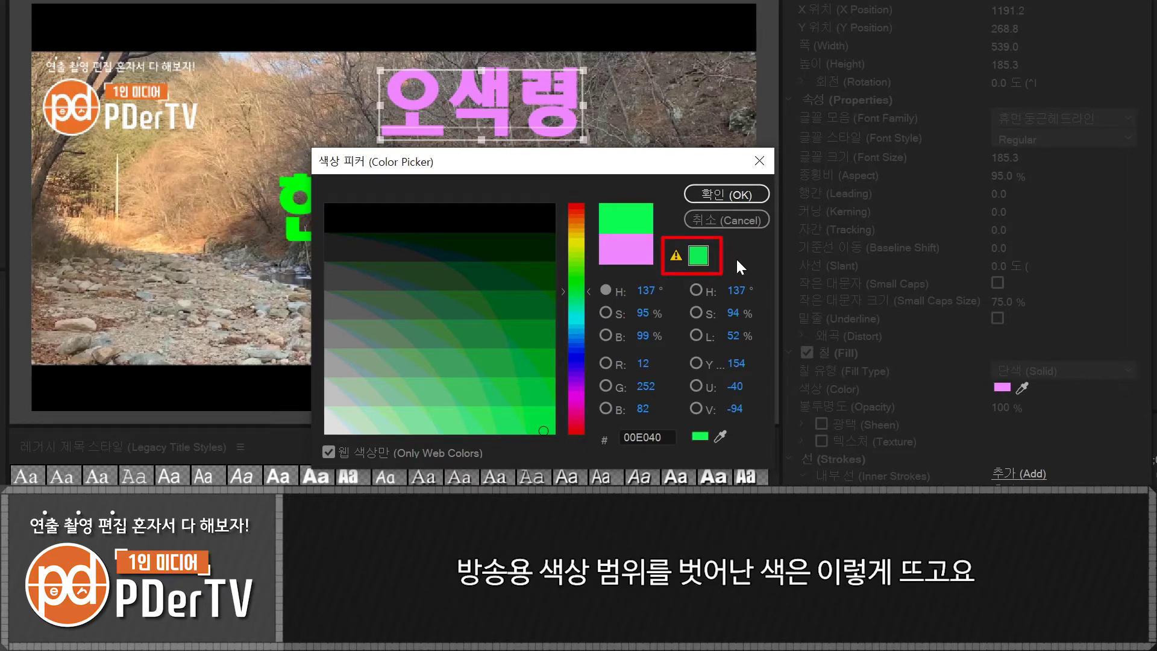
left_click(698, 255)
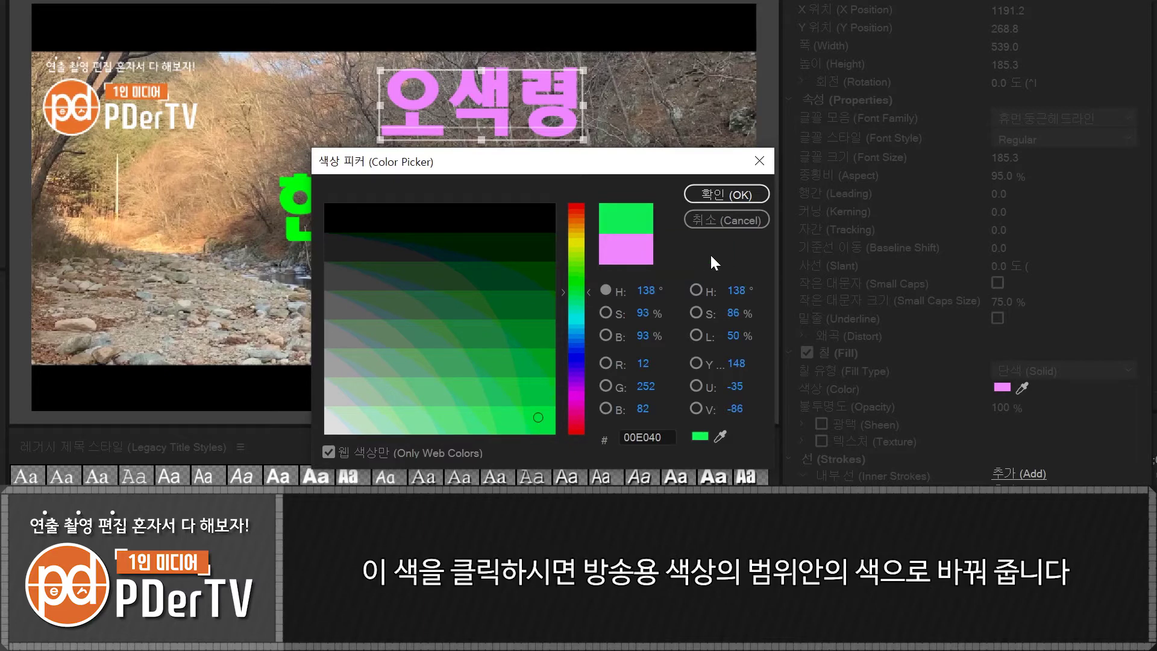
left_click(719, 193)
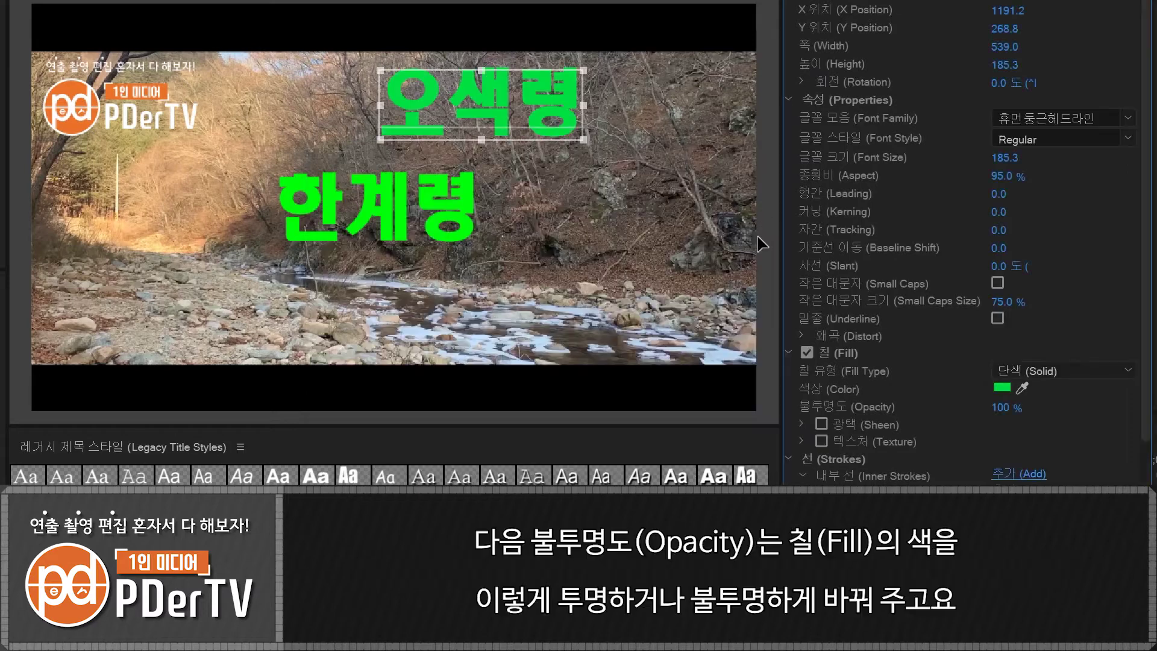
Vary the fill Opacity of the "오색령" text without a stroke and with a black outer stroke of Size 57.
mouse_move(999, 408)
left_mouse_down()
mouse_move(949, 407)
mouse_move(988, 408)
left_mouse_up()
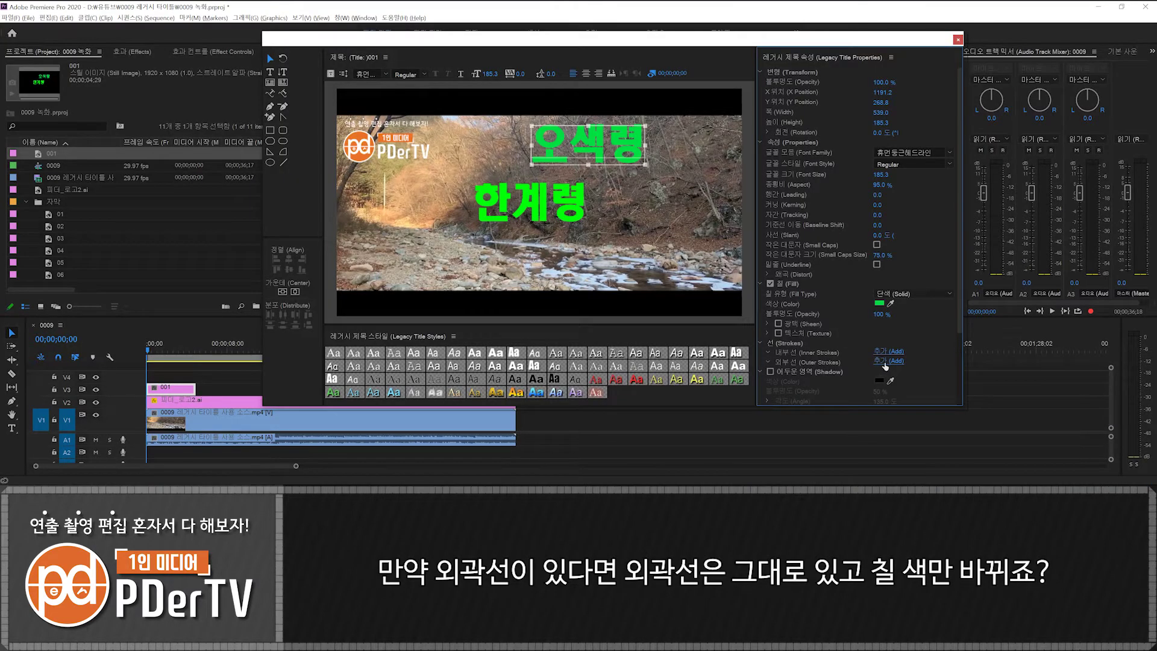
left_click(889, 361)
left_click_drag(880, 383, 893, 384)
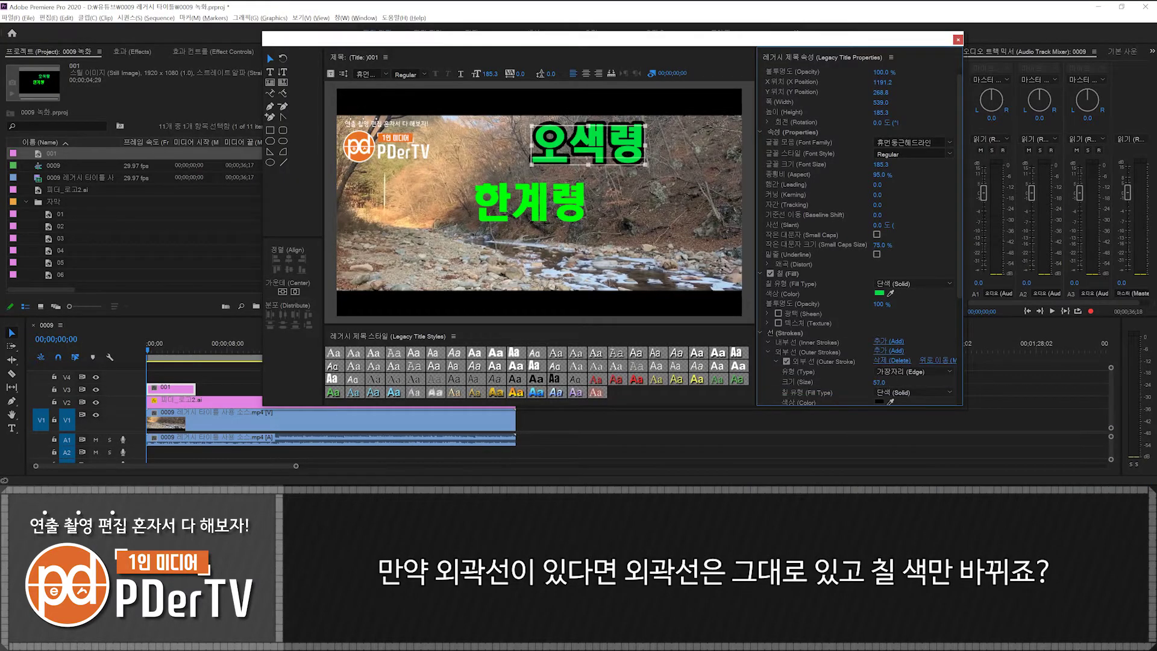
left_click_drag(880, 304, 879, 304)
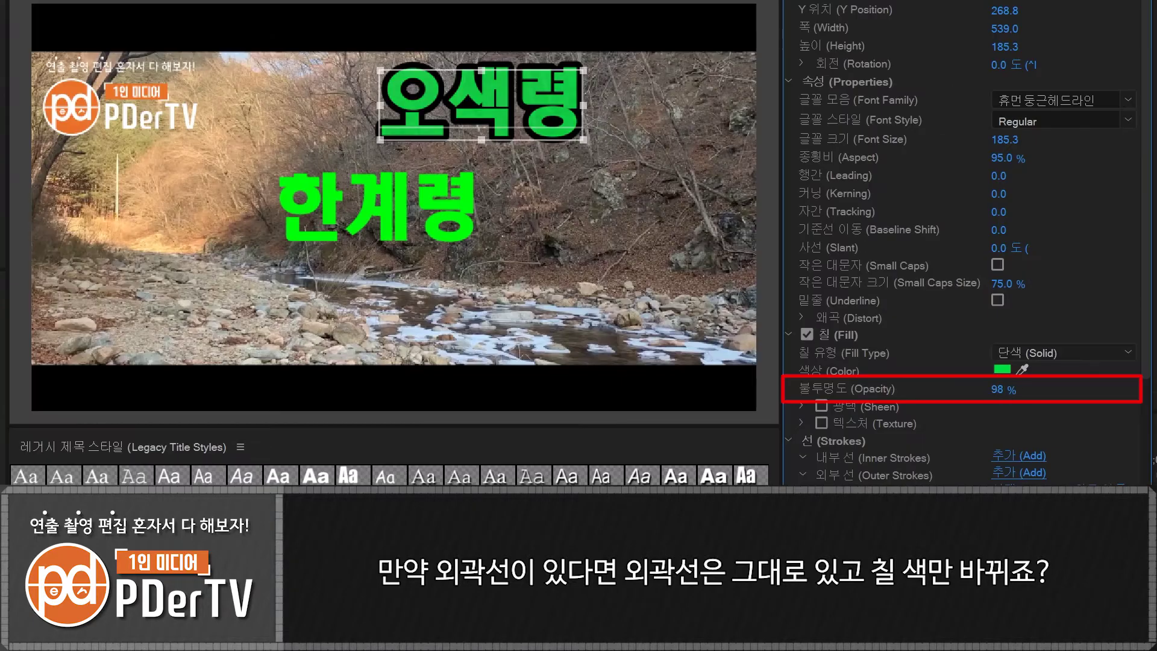
mouse_move(1000, 389)
left_mouse_down()
mouse_move(941, 389)
mouse_move(1011, 390)
left_mouse_up()
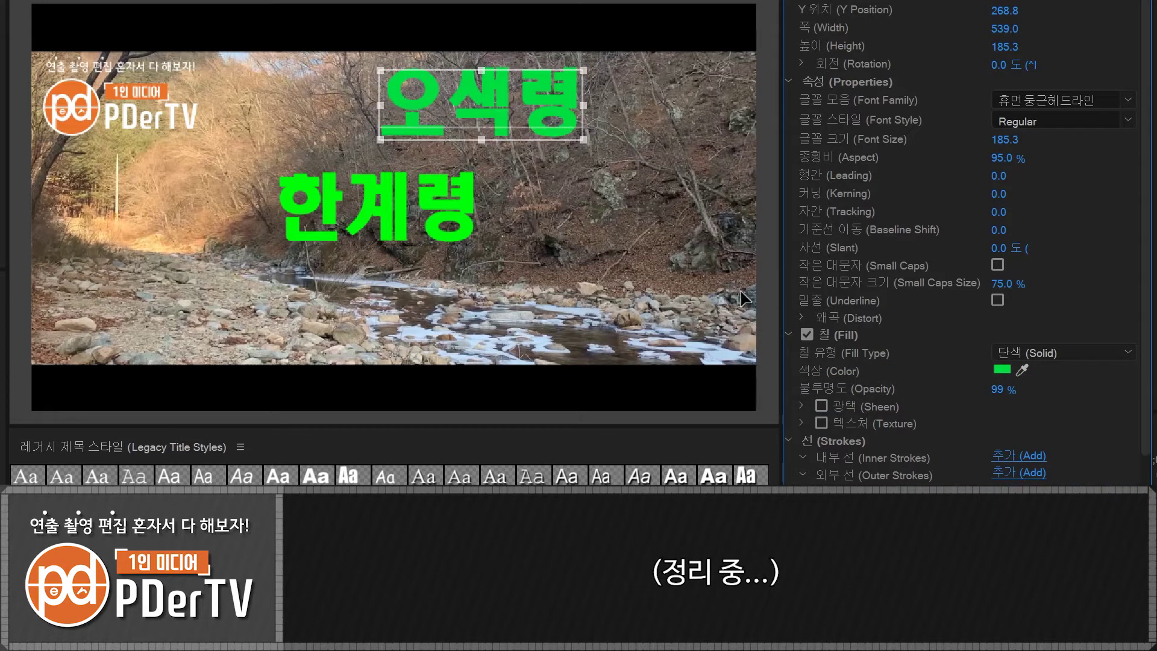
Delete the "오색령" text and select the "한계령" title.
left_click(532, 196)
left_click(493, 127)
key("Delete")
left_click(386, 208)
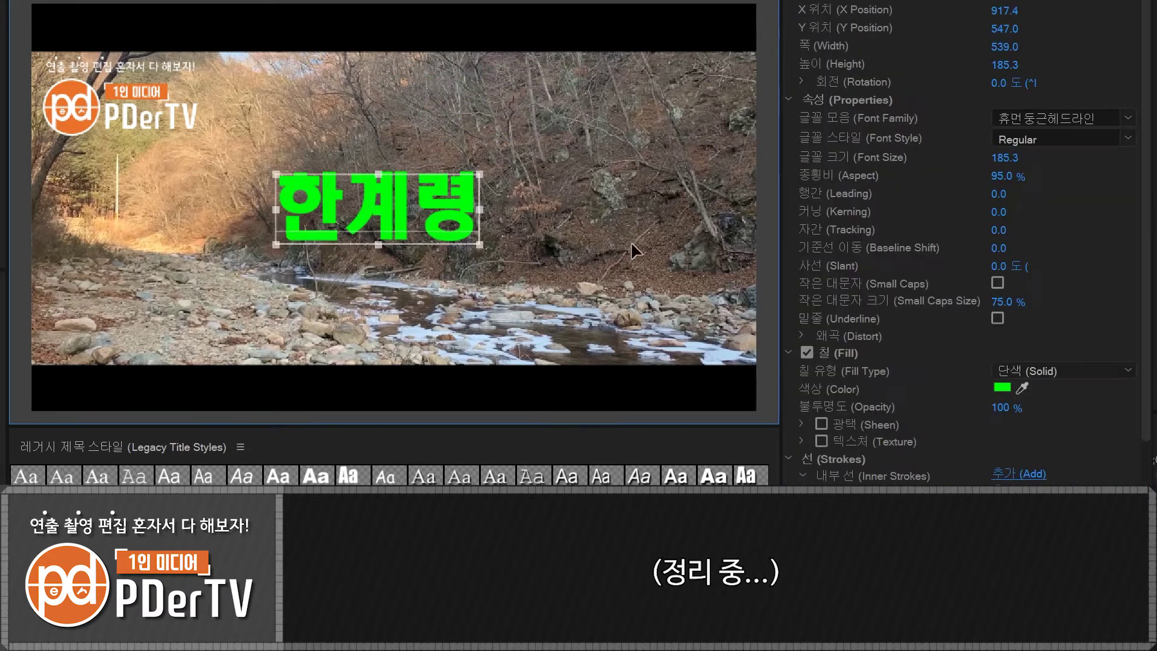
Enable Sheen on the "한계령" title's fill with Size 100, Angle 43° and Offset 83.
scroll(1115, 253, "down", 3)
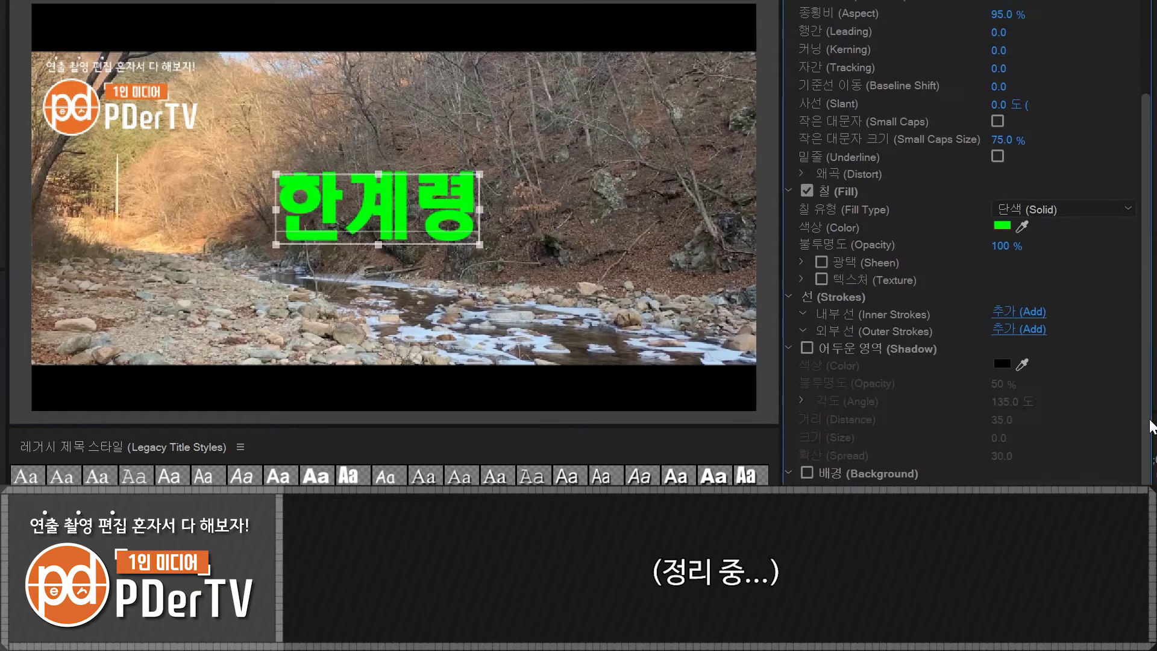
left_click(800, 262)
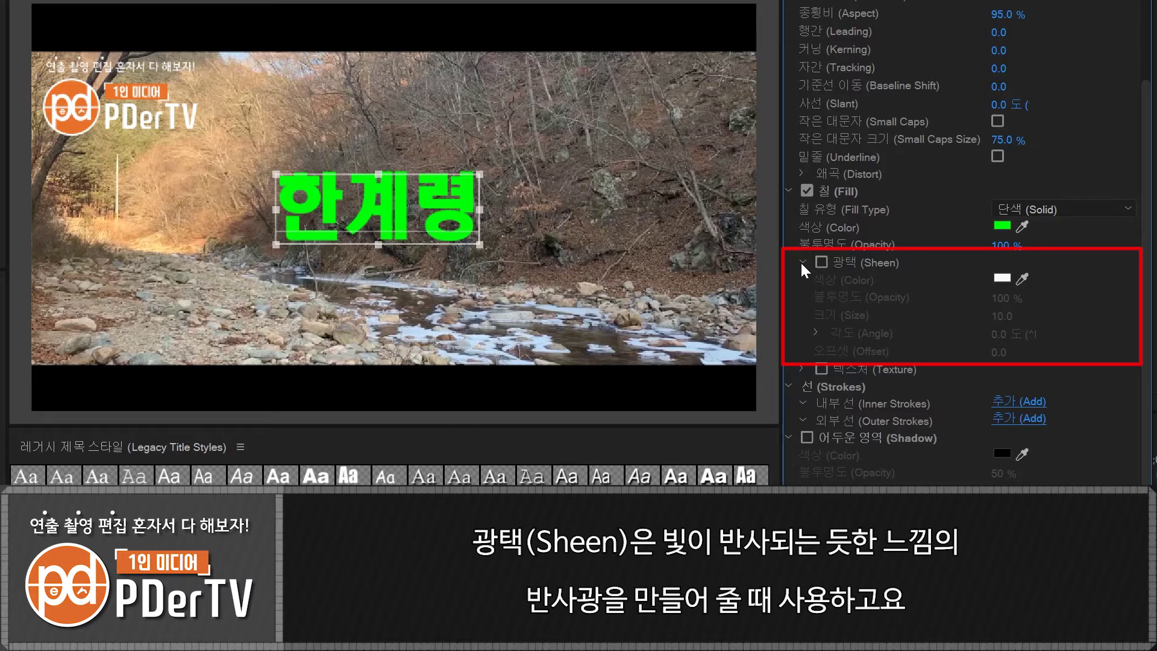
left_click(822, 260)
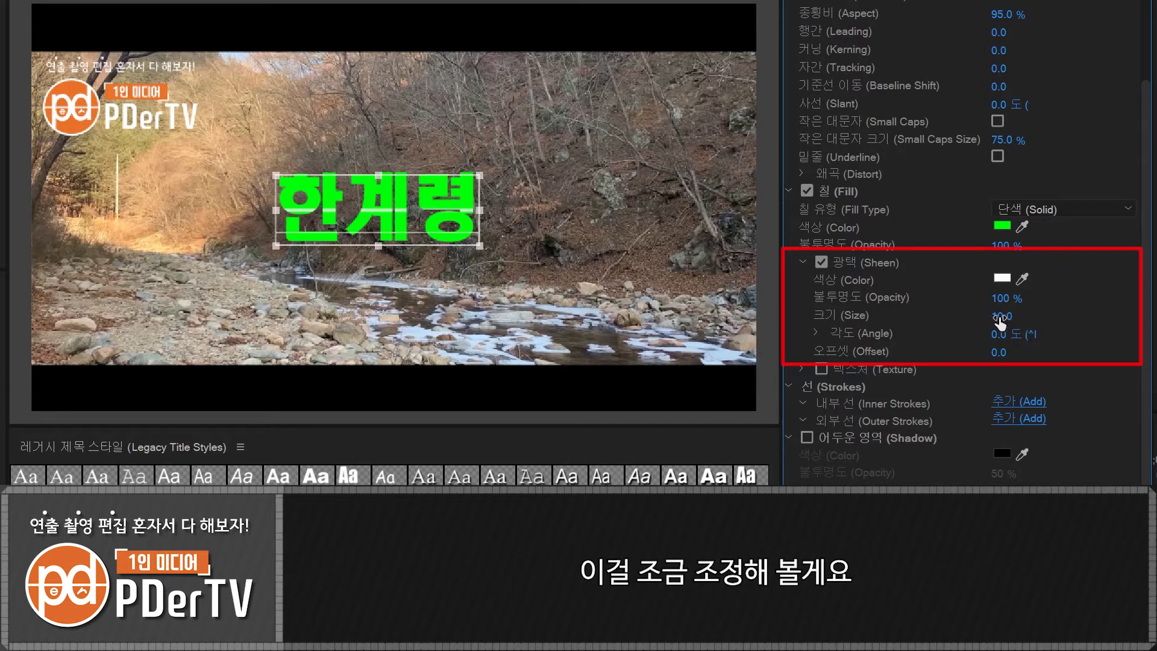
left_click_drag(1001, 316, 1036, 315)
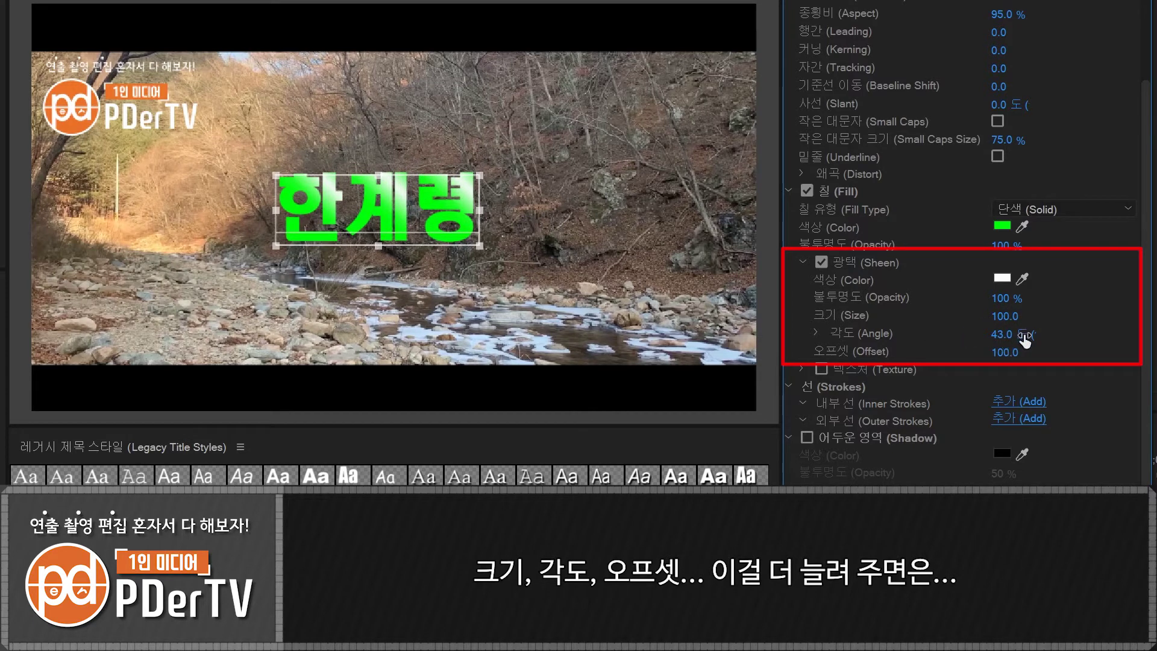
left_click_drag(1013, 356, 1003, 354)
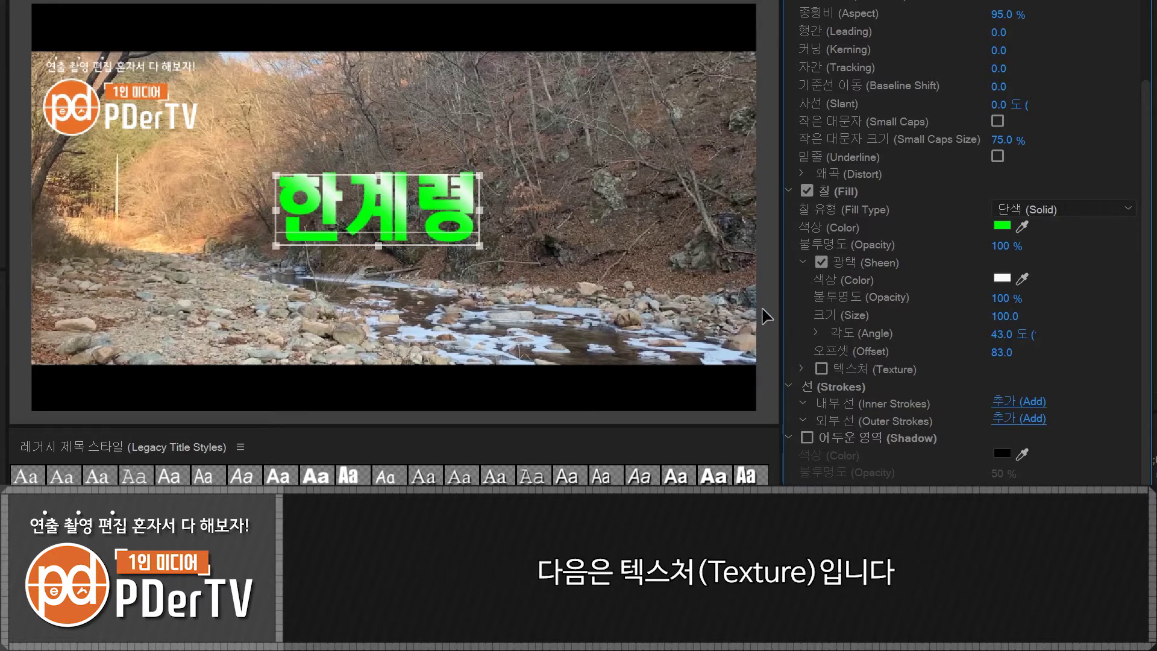
Enable the fill's Texture and load the image 프리미어 심볼.jpg as the texture.
left_click(803, 369)
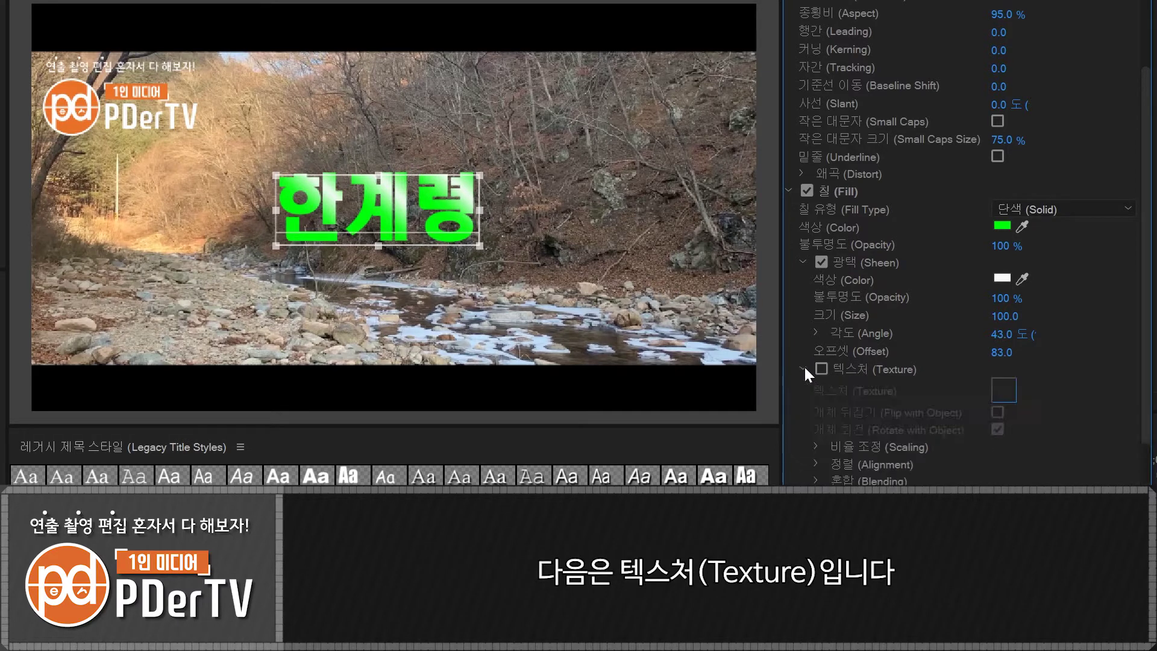
left_click_drag(1145, 349, 1137, 453)
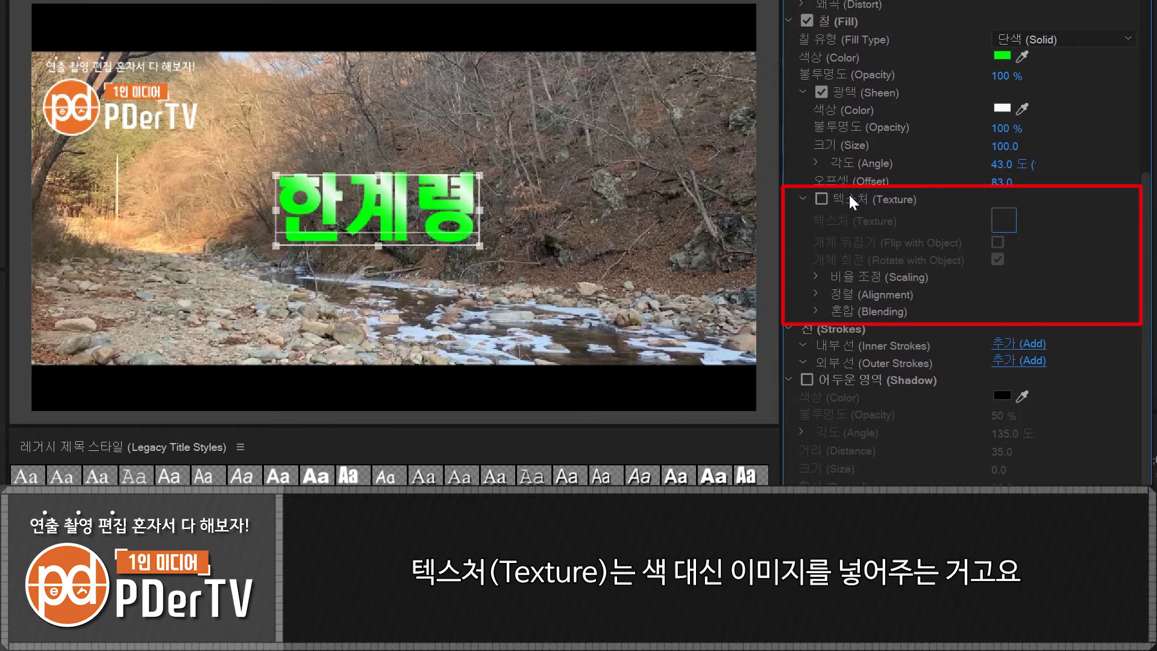
left_click(821, 199)
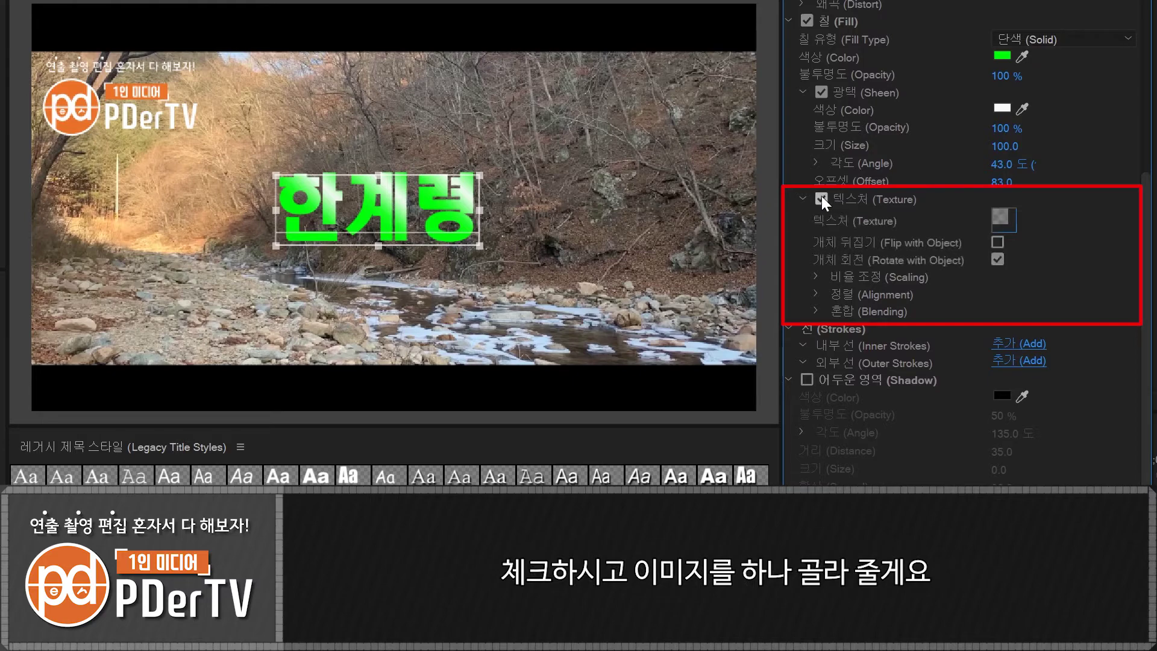
left_click(1001, 218)
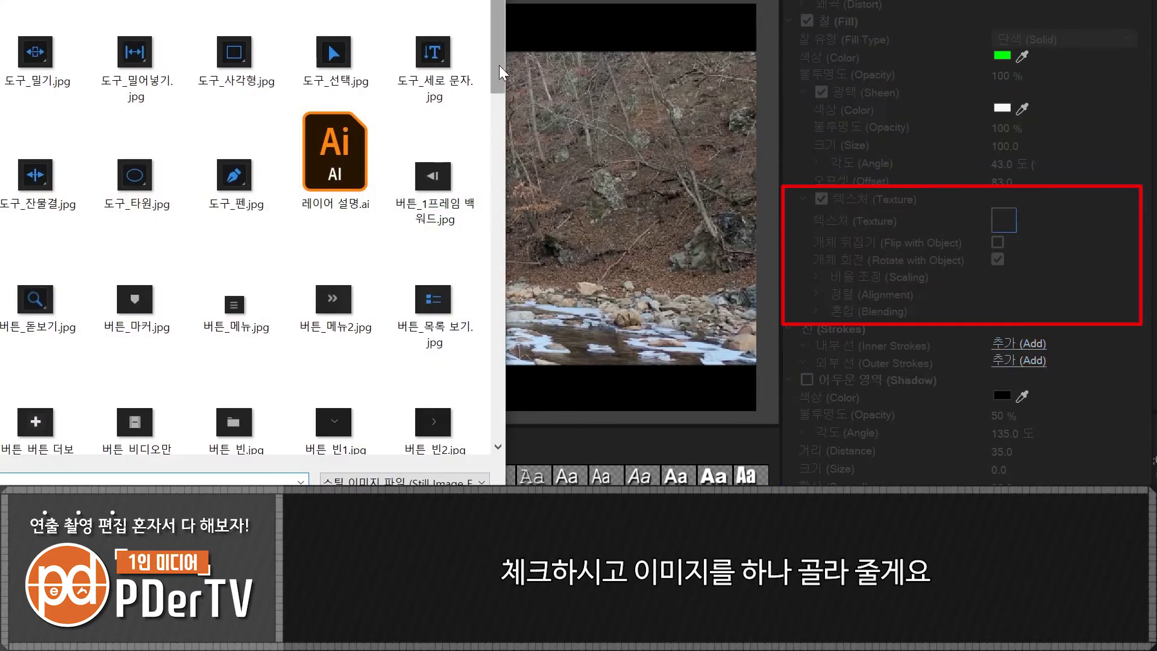
scroll(328, 42, "down", 5)
left_click_drag(510, 289, 505, 392)
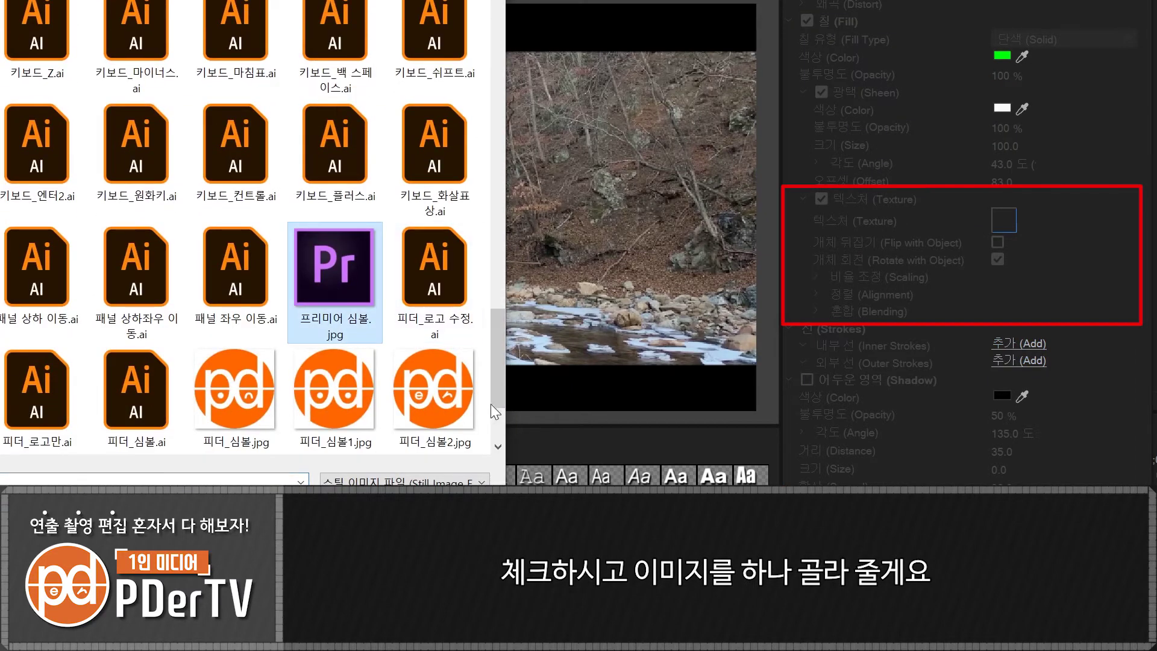
double_click(334, 268)
Expand the texture's Scaling, Alignment and Blending settings and look through their options.
left_click(817, 278)
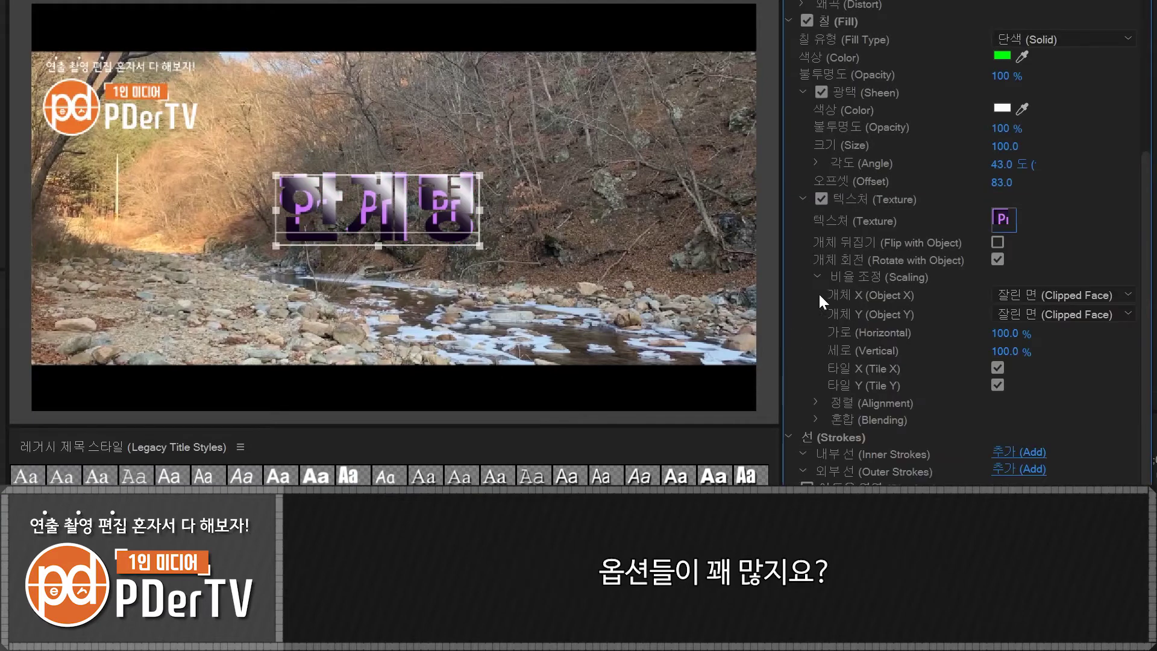
left_click(816, 401)
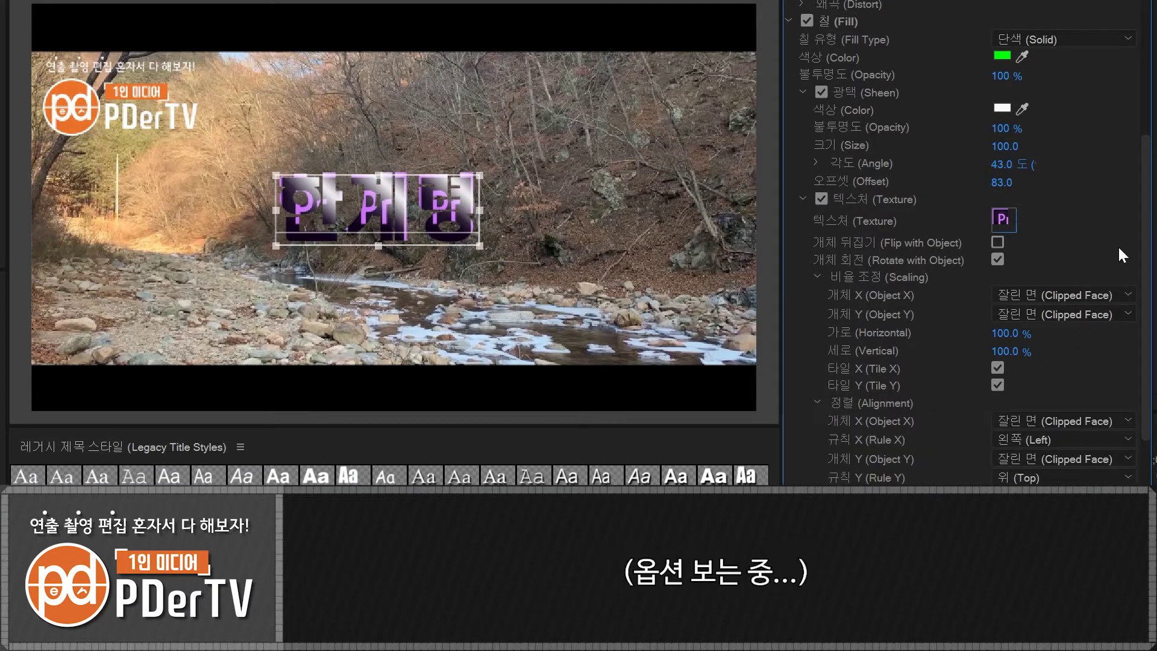
scroll(1148, 309, "down", 4)
left_click(818, 416)
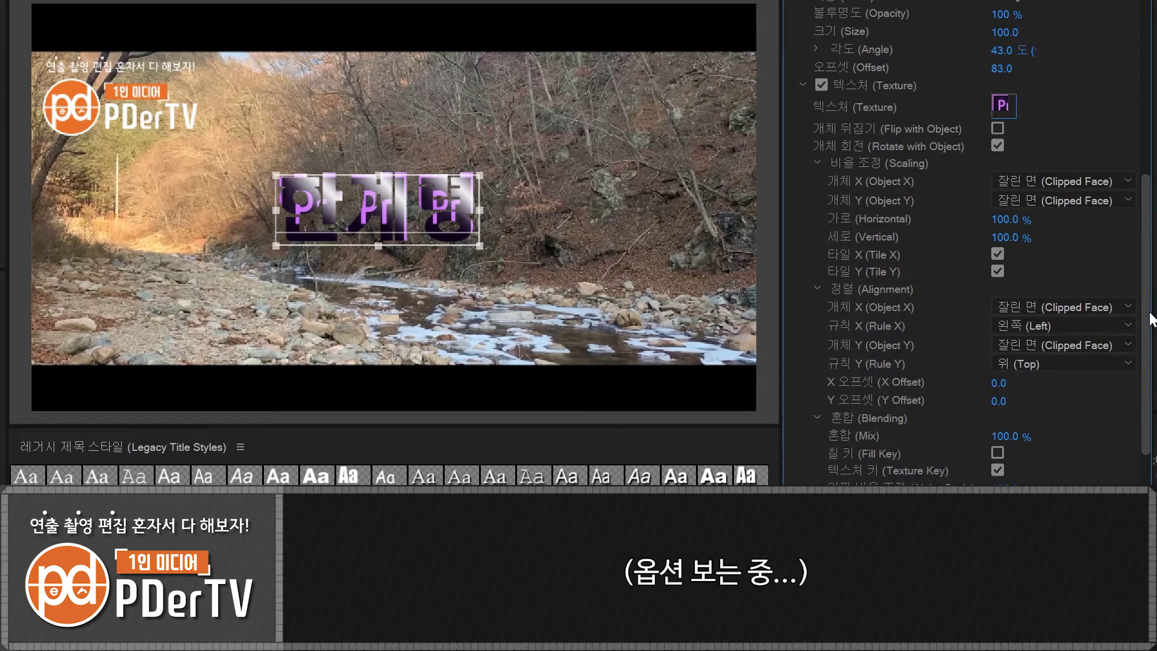
scroll(1148, 325, "down", 2)
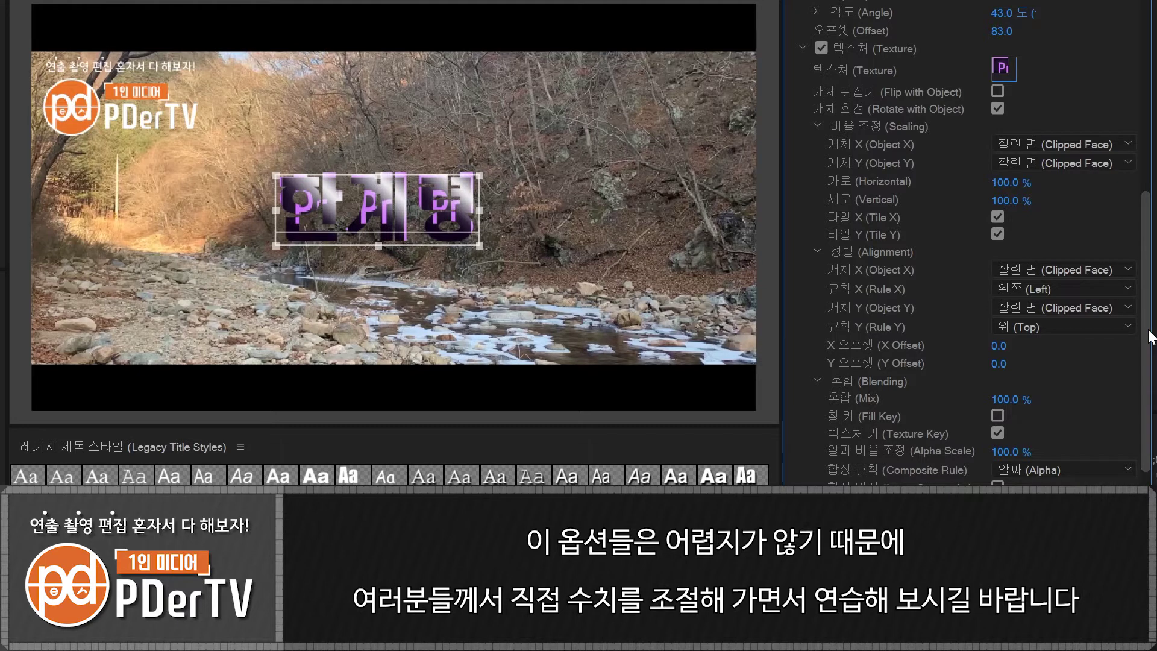
Turn off the texture on the "한계령" title's fill and collapse its settings.
left_click(821, 48)
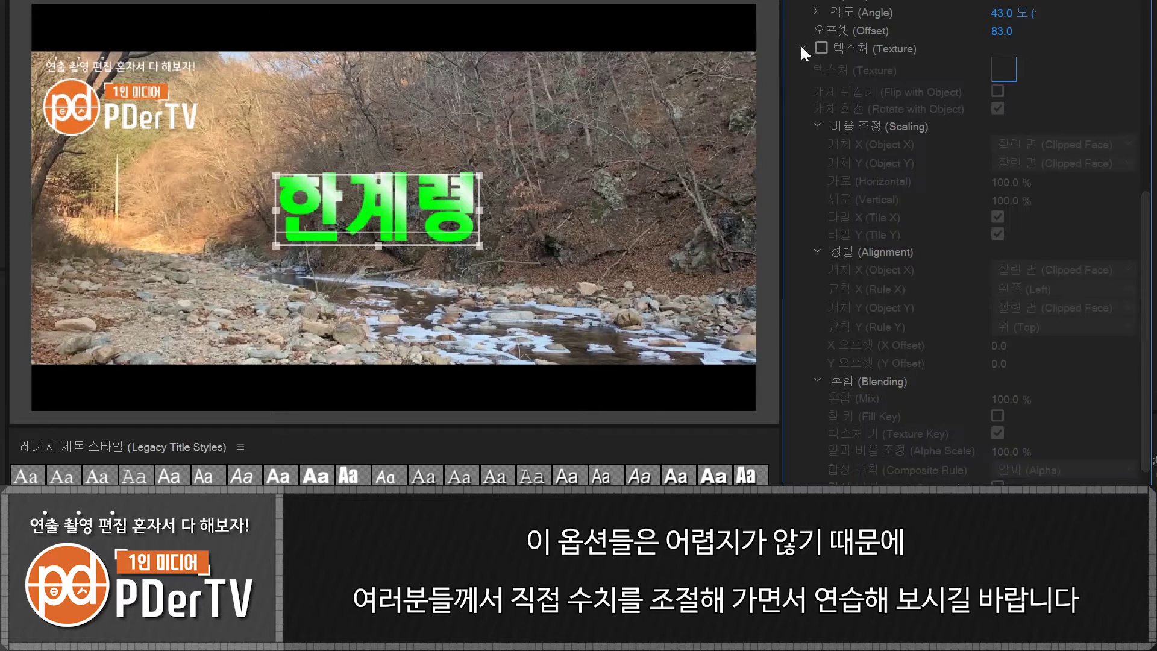
left_click(802, 46)
scroll(1151, 172, "up", 5)
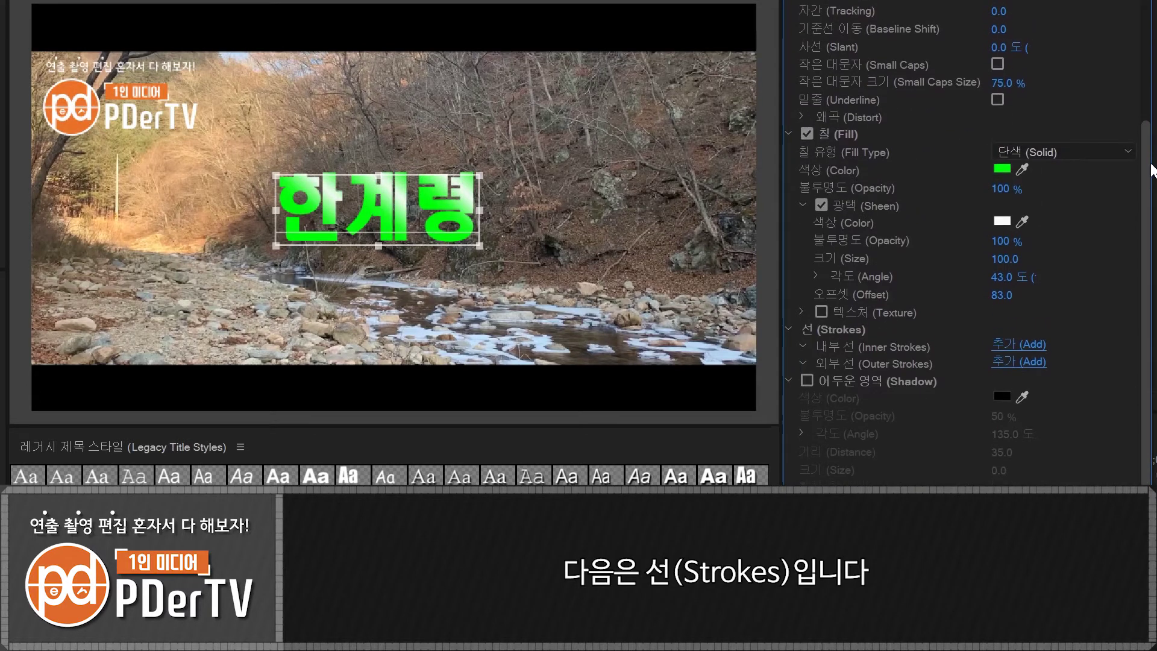
Try a black inner stroke with an enlarged Size on the "한계령" title, and delete it.
scroll(852, 308, "down", 2)
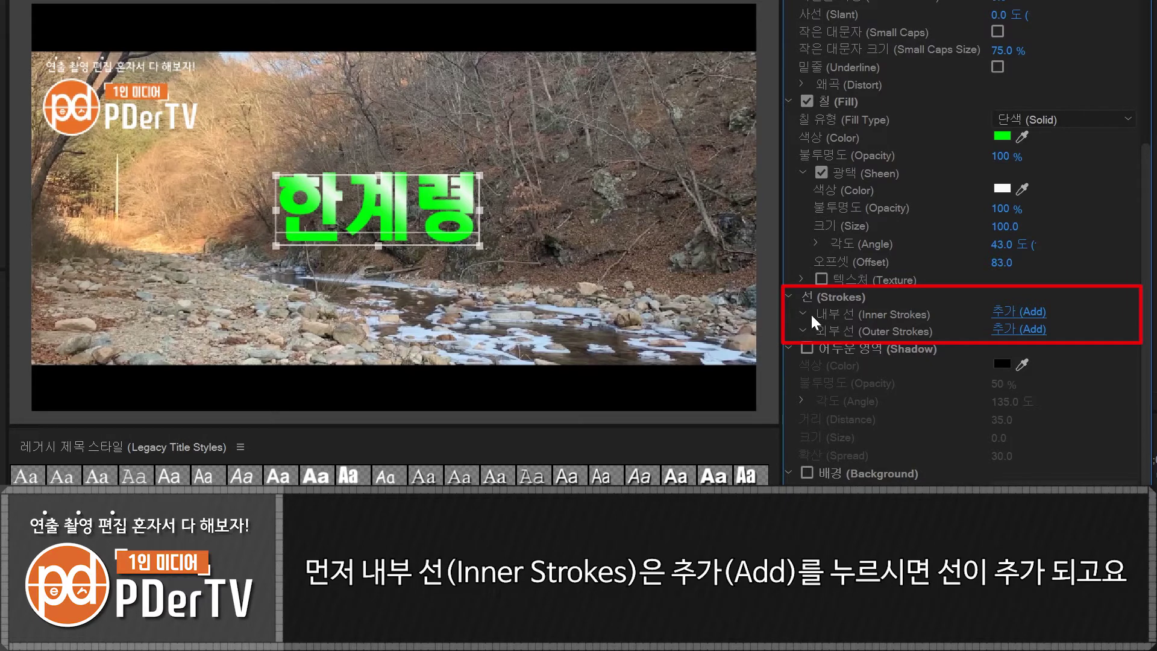
left_click(1029, 312)
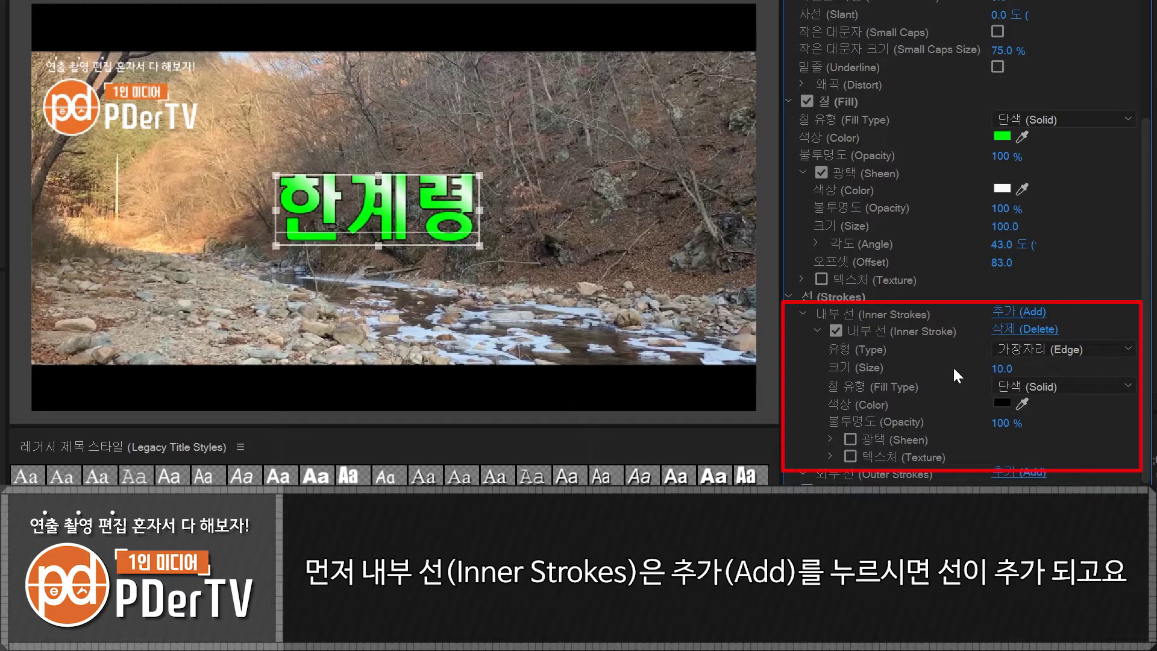
left_click_drag(1000, 368, 1032, 368)
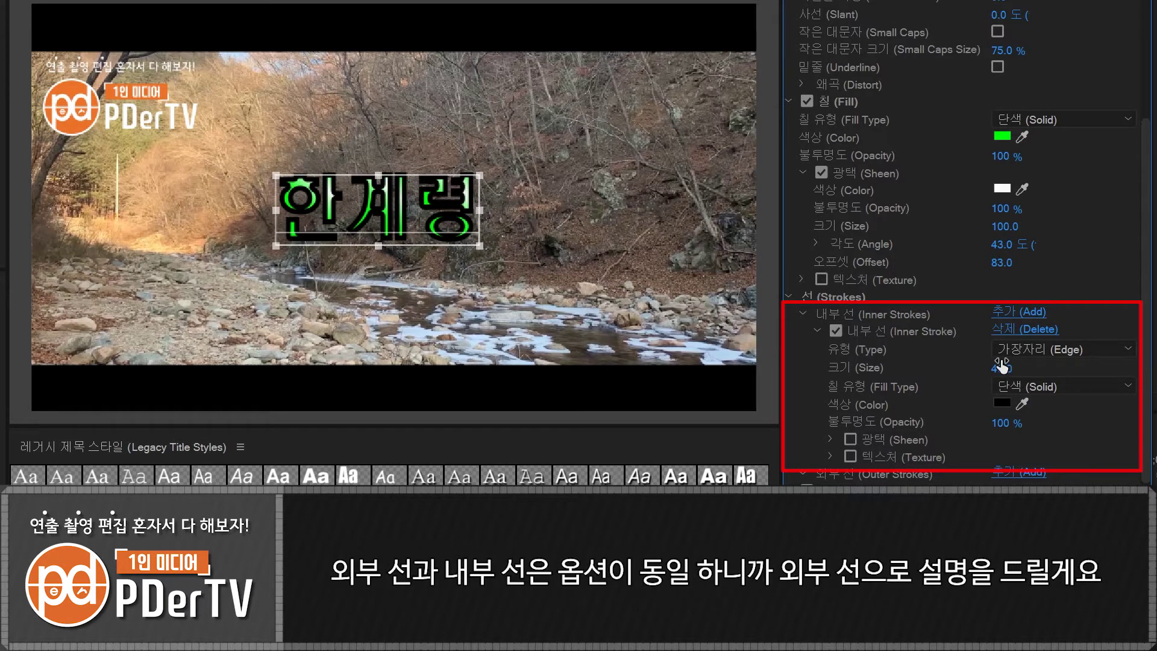
left_click(1019, 329)
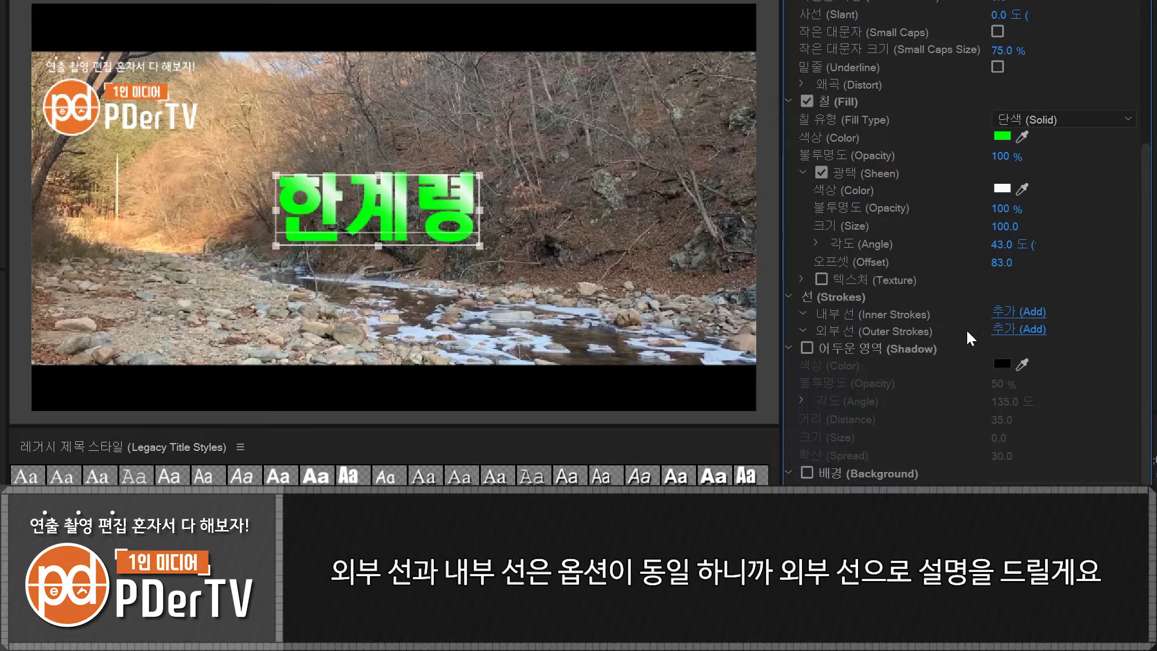
Add an outer stroke to the "한계령" title and make its fill plain white without Sheen.
left_click(1017, 330)
mouse_move(1022, 137)
left_mouse_down()
mouse_move(1019, 181)
mouse_move(1004, 188)
left_mouse_up()
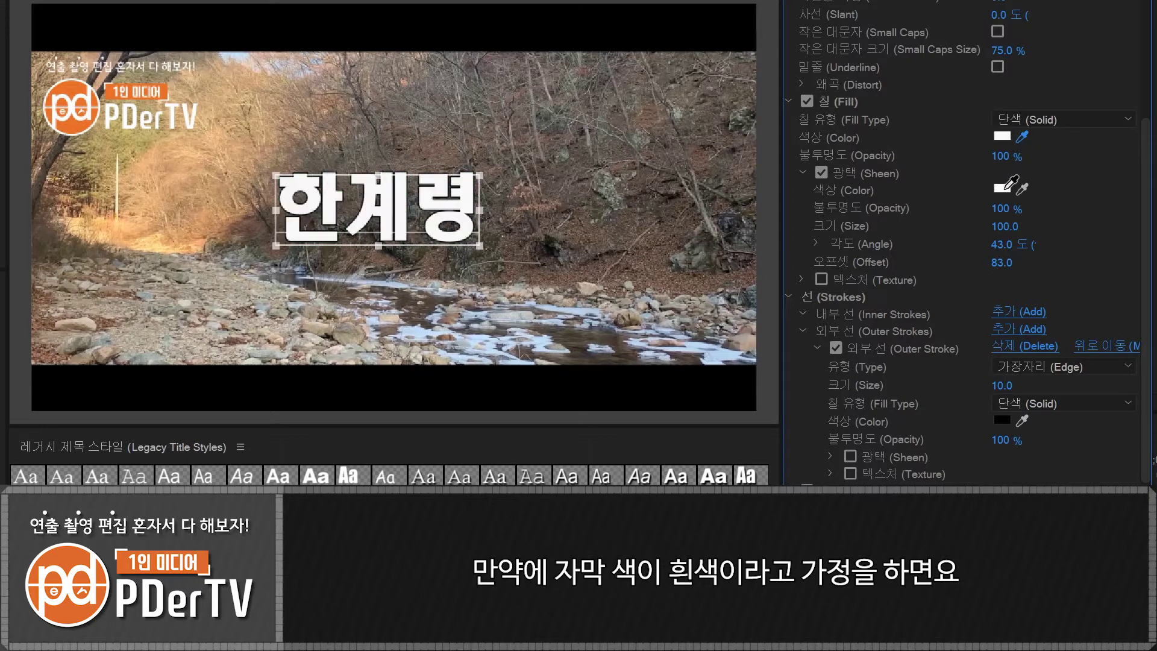
left_click(821, 172)
Move the title down over the stream and compare it without the outer stroke and with the stroke at Size 51.
left_click(836, 348)
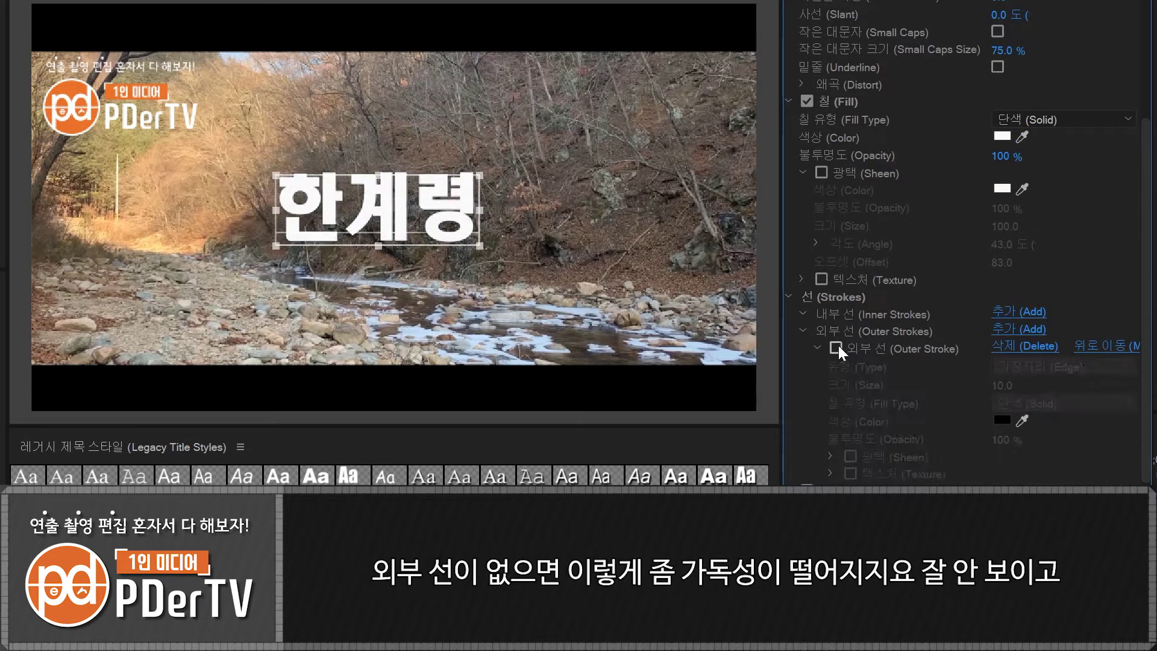
left_click_drag(430, 236, 560, 342)
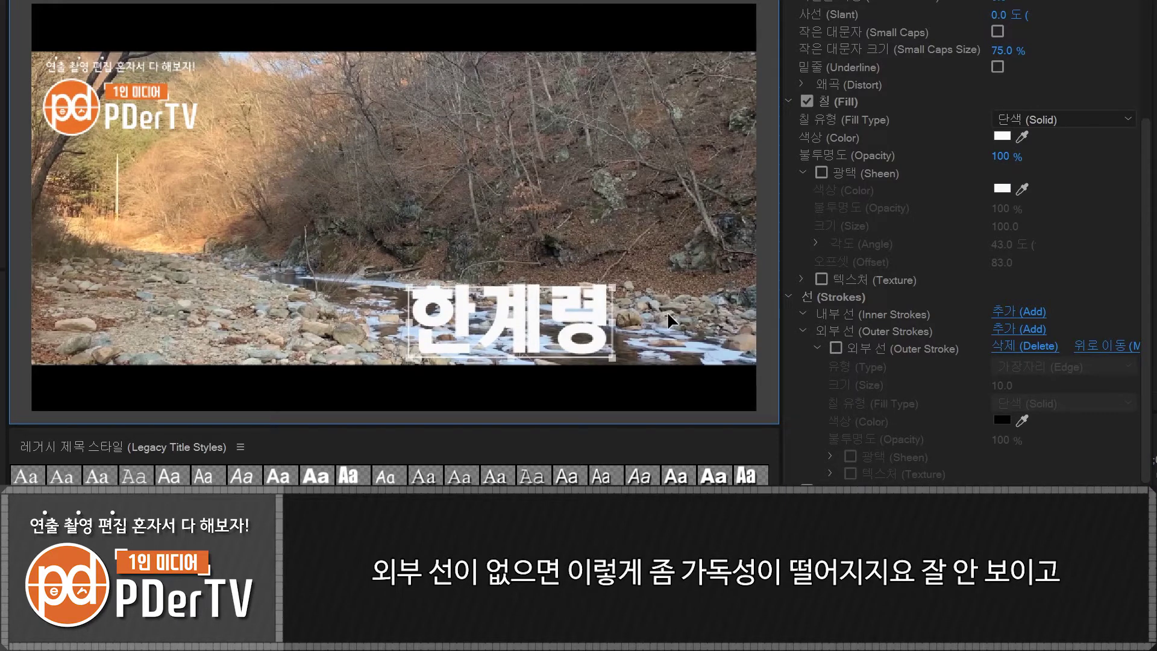
left_click(1020, 329)
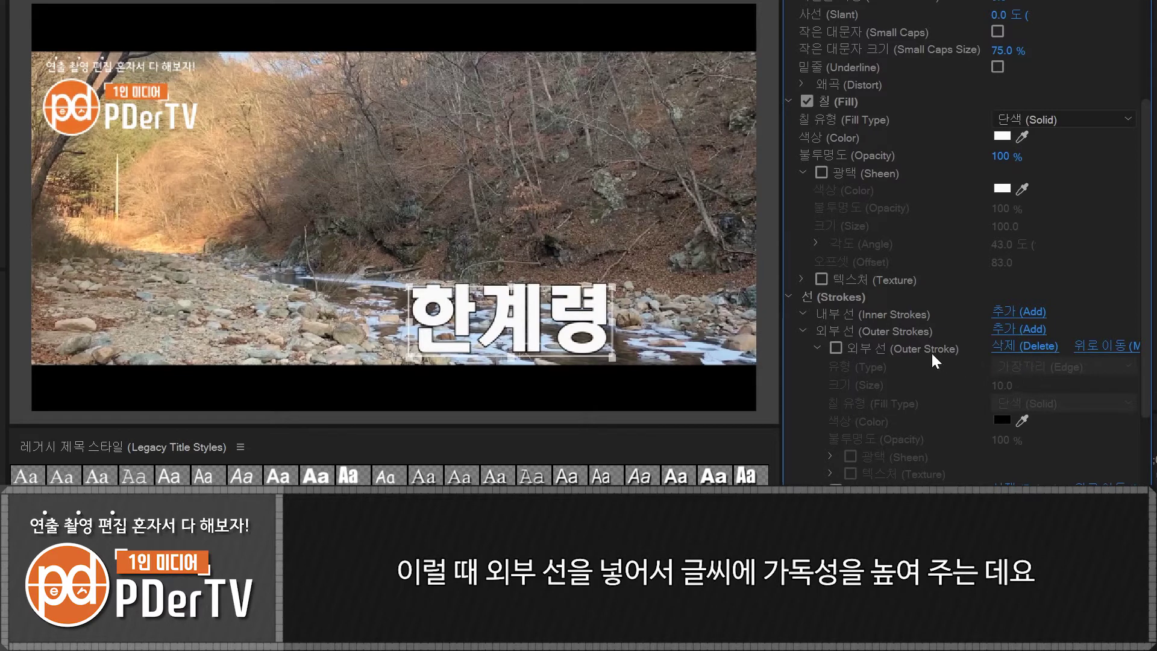
left_click(836, 348)
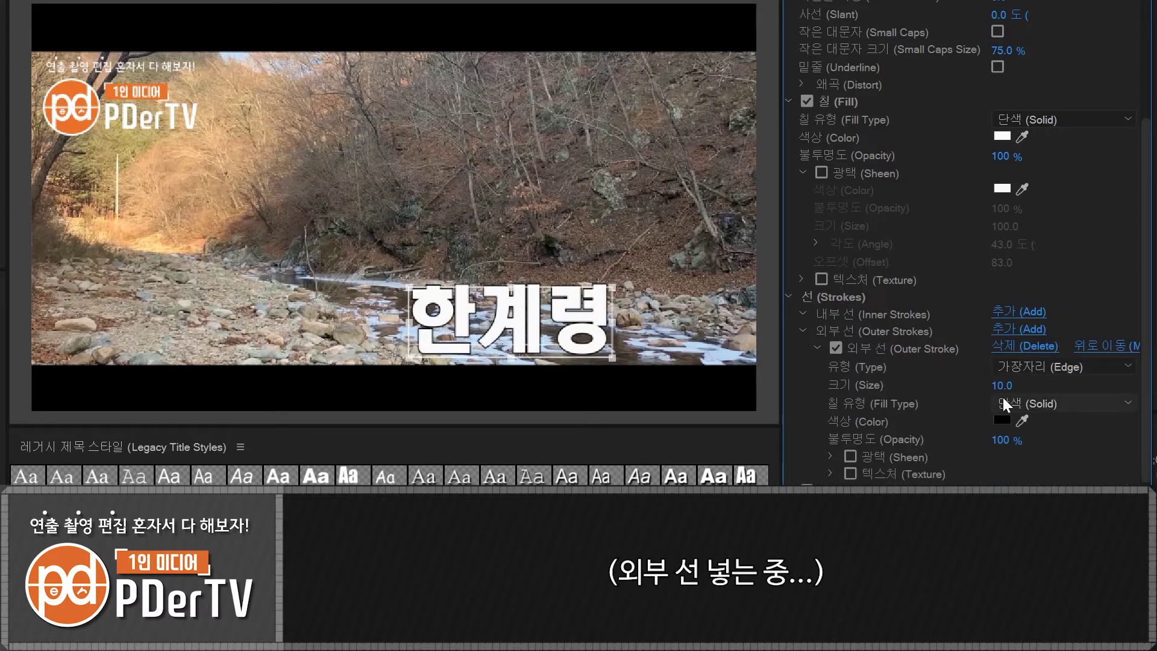
mouse_move(1001, 386)
left_mouse_down()
mouse_move(1037, 386)
mouse_move(971, 371)
left_mouse_up()
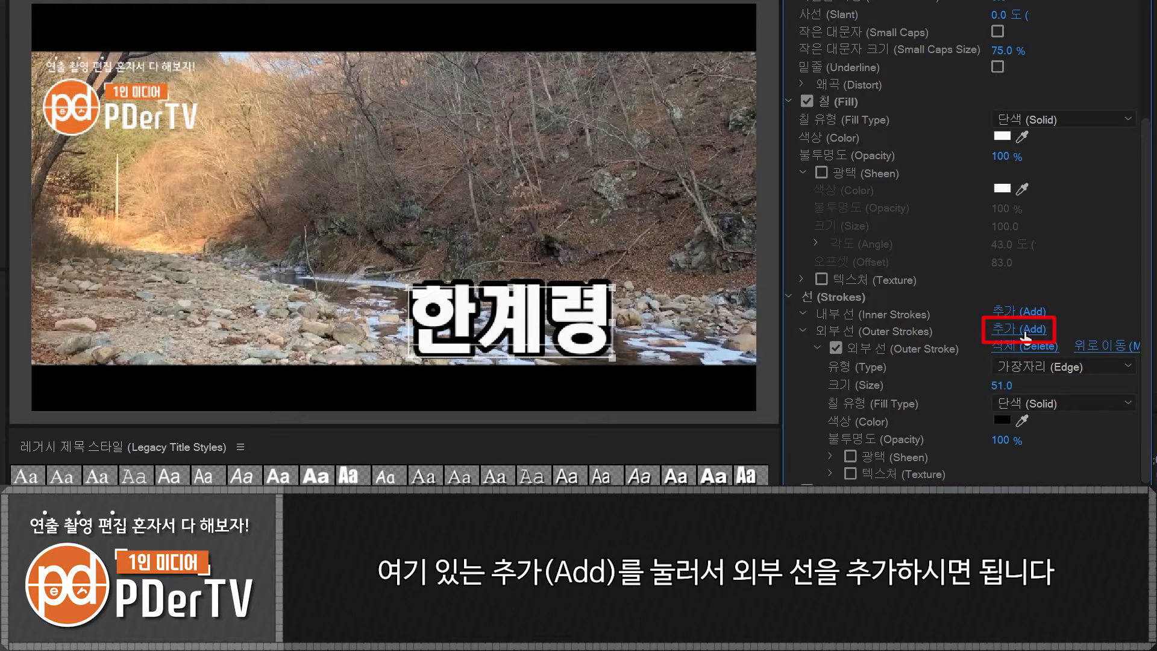
Set the Size of the title's black outer stroke to 30.
left_click(1006, 385)
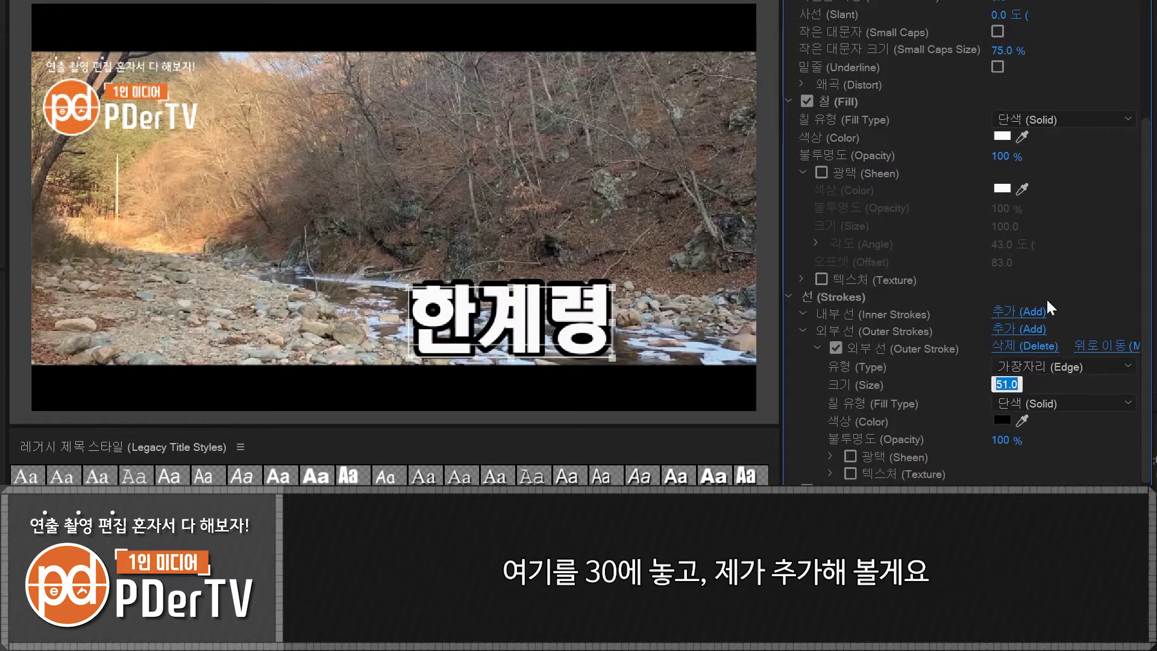
type("30")
key("Return")
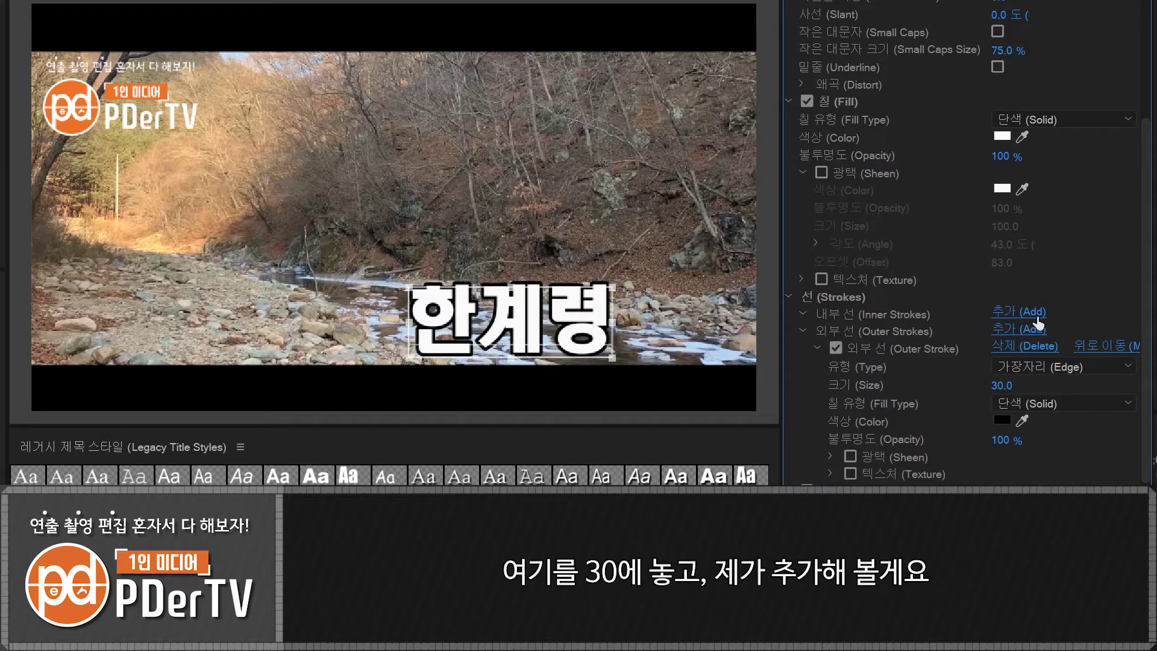
Add a second outer stroke to the title with Size 30 and a dark gray color.
left_click(1019, 330)
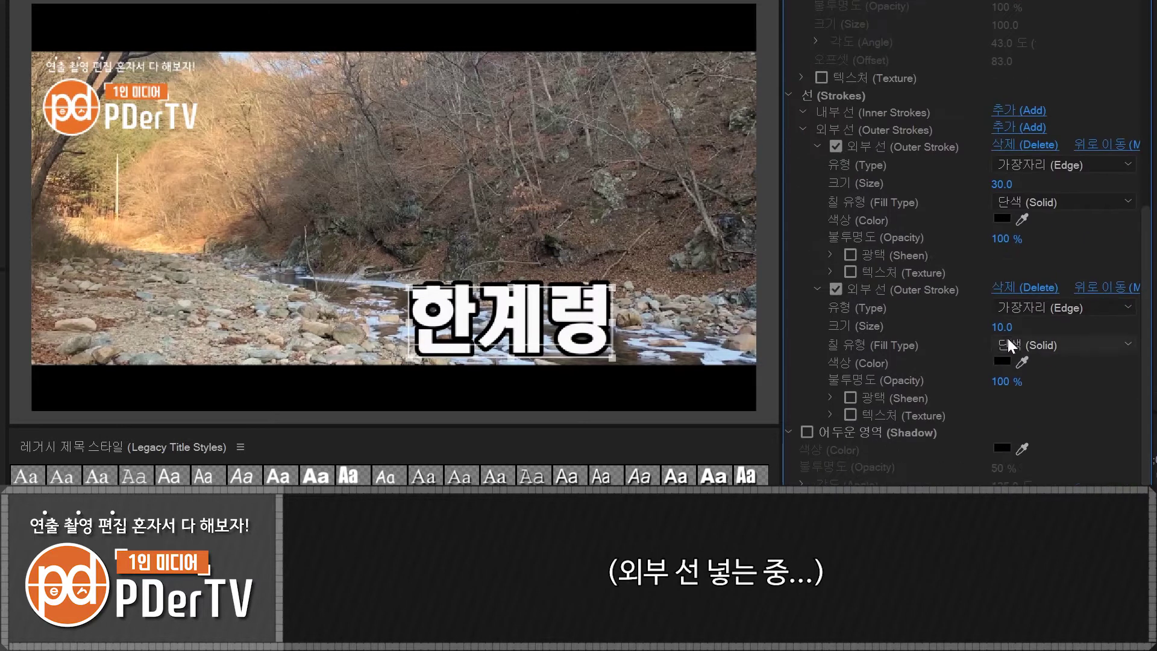
left_click(1005, 325)
type("30")
key("Return")
left_click(1002, 361)
left_click(318, 256)
left_click(697, 192)
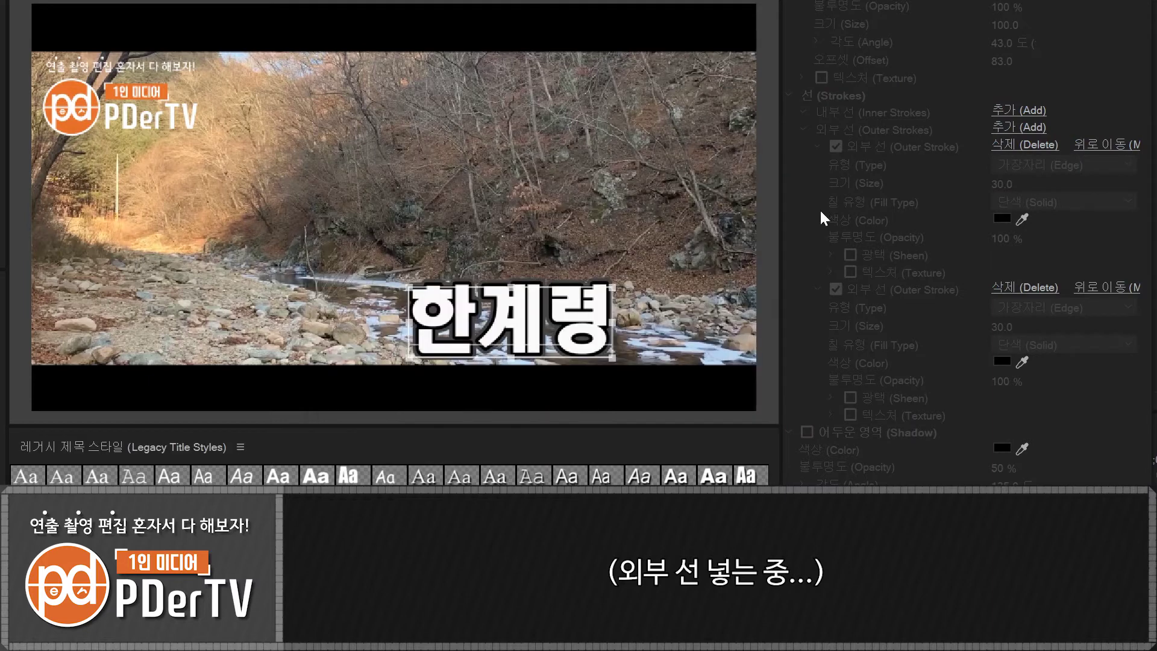
Add a third outer stroke to the title and set the second outer stroke's Size to 10.
left_click(1014, 128)
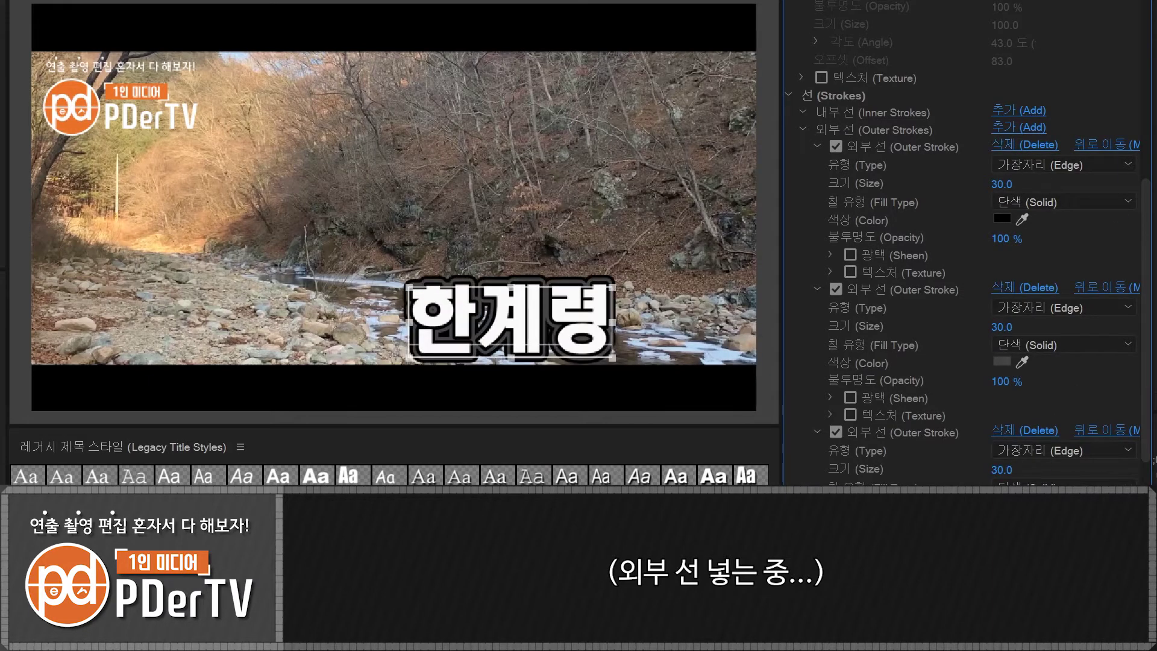
left_click(1002, 326)
type("10")
key("Return")
Set the third outer stroke's Size to 10 and its color to medium gray.
left_click(1001, 470)
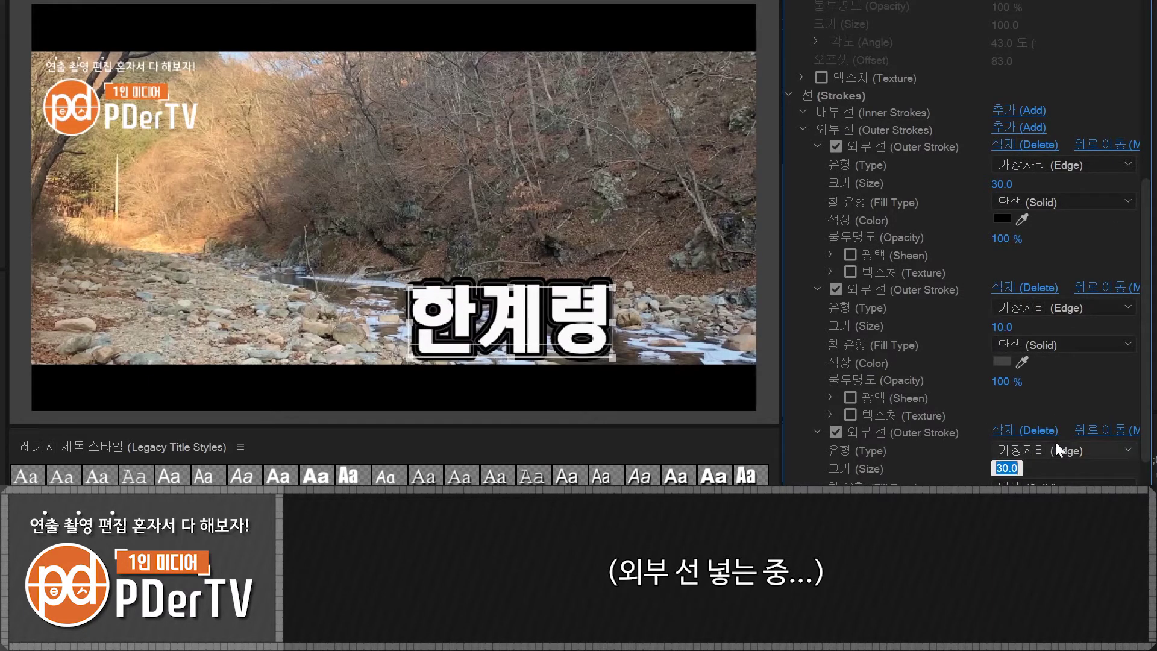
type("10")
key("Return")
left_click(1002, 504)
left_click(354, 268)
left_click(706, 196)
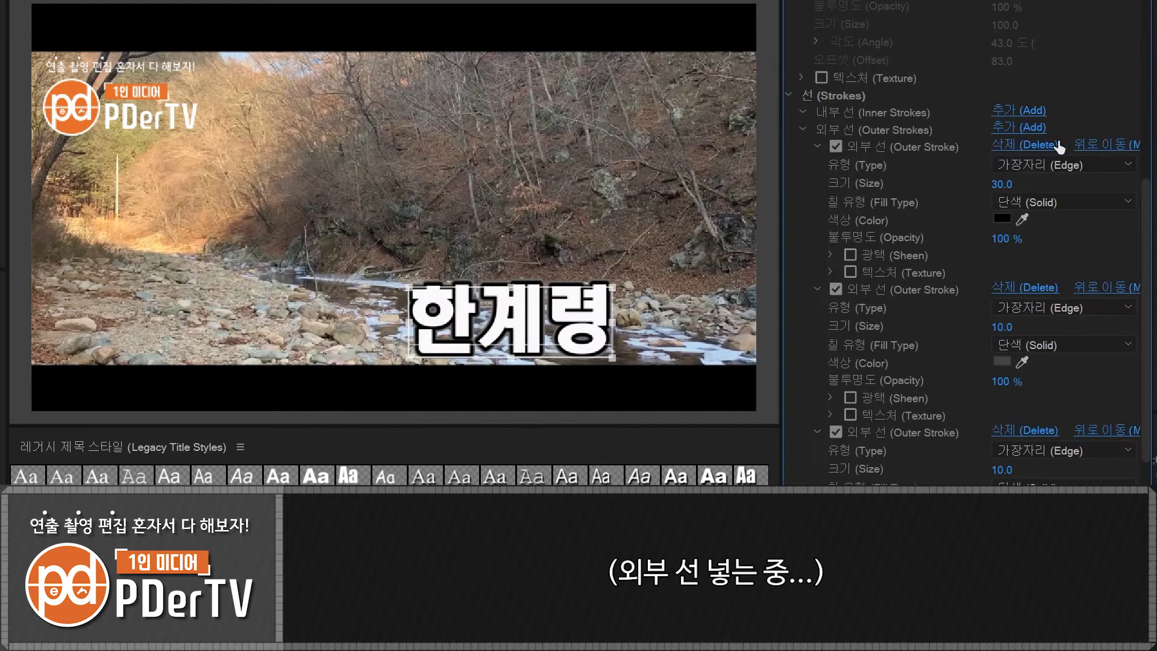
Add a fourth outer stroke to the title with Size 10 and a light gray color.
scroll(1144, 283, "down", 3)
scroll(1144, 288, "down", 2)
left_click(727, 194)
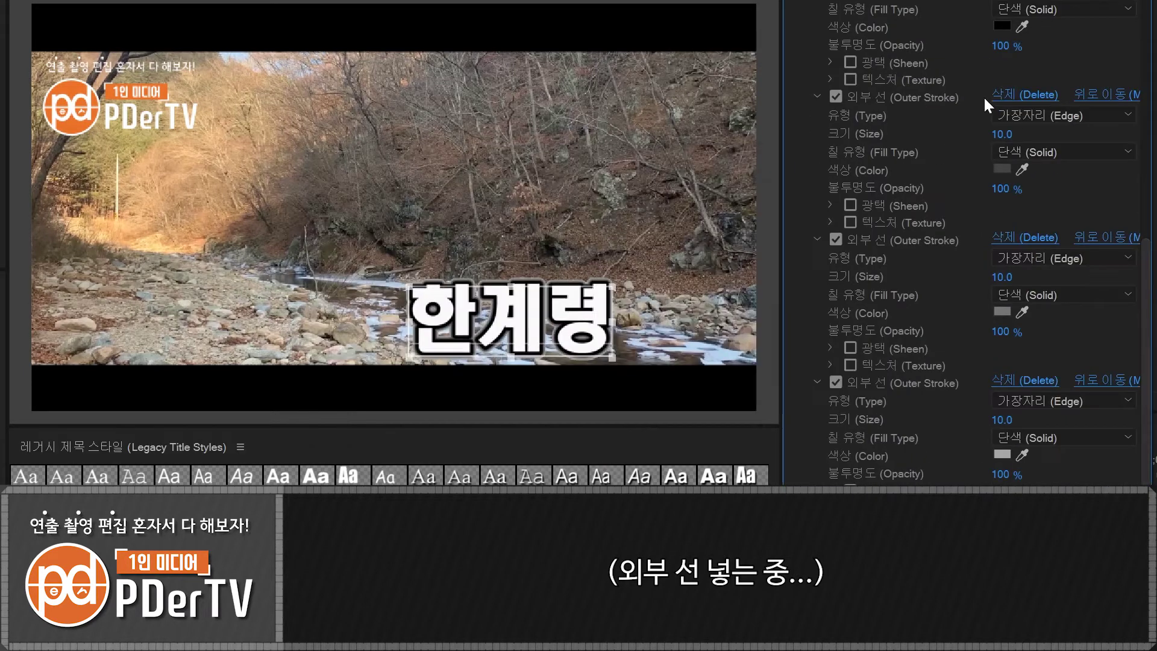
Add a fifth outer stroke to the title with Size 10 and a very light gray color.
left_click_drag(1150, 329, 1150, 438)
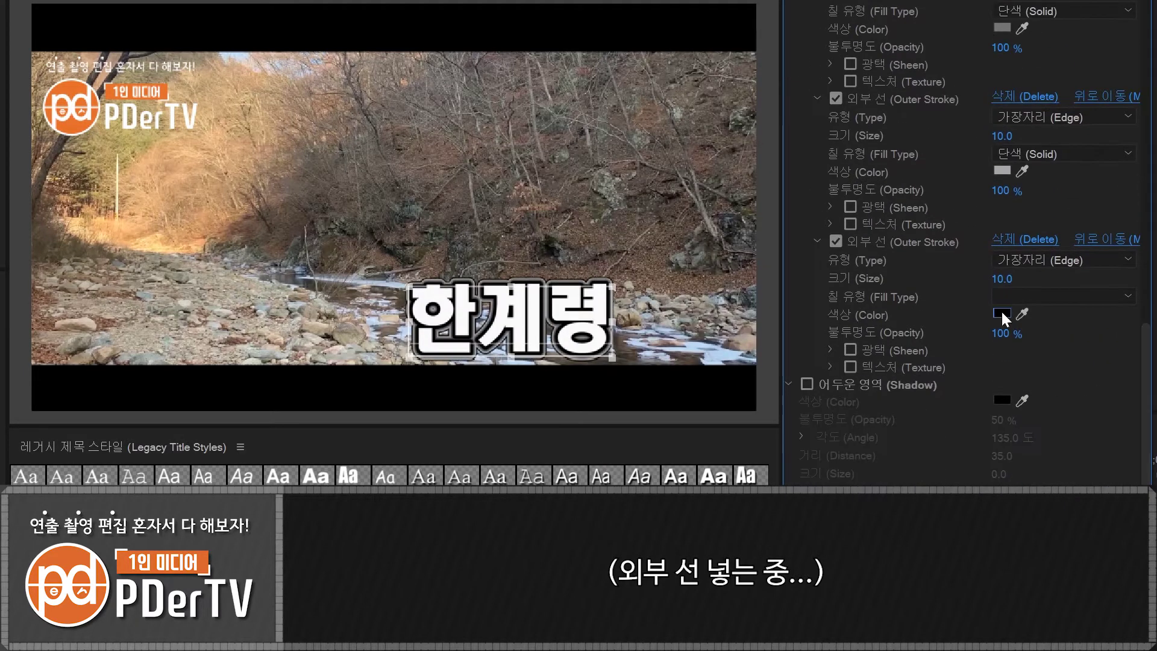
left_click(1001, 313)
left_click(328, 381)
left_click(712, 194)
Move the title from the lower part of the frame up to its center and deselect it.
left_click(492, 210)
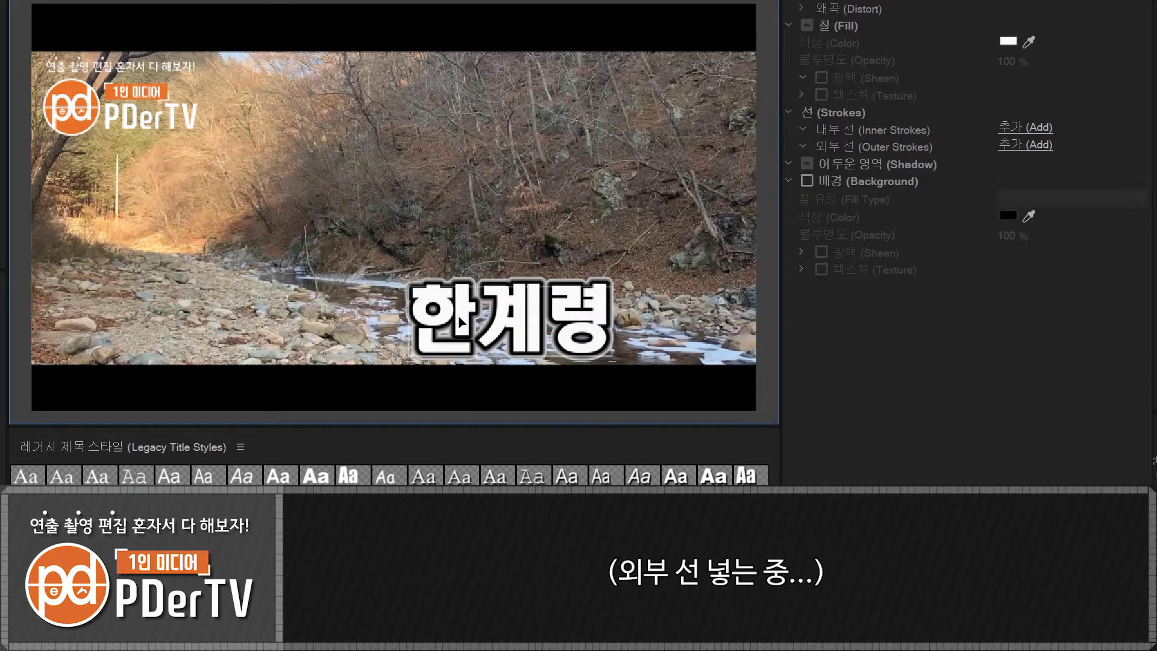
left_click_drag(493, 284, 434, 156)
left_click(634, 253)
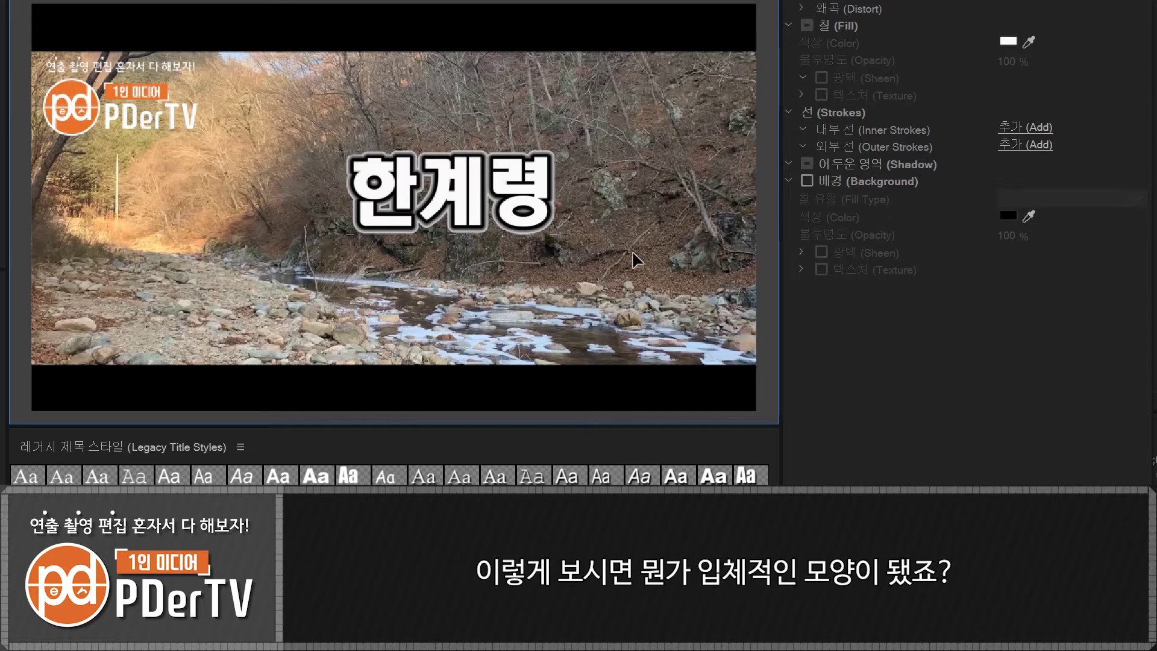
Move the title's medium gray outer stroke up the stroke order, past the dark gray and black strokes.
left_click(536, 205)
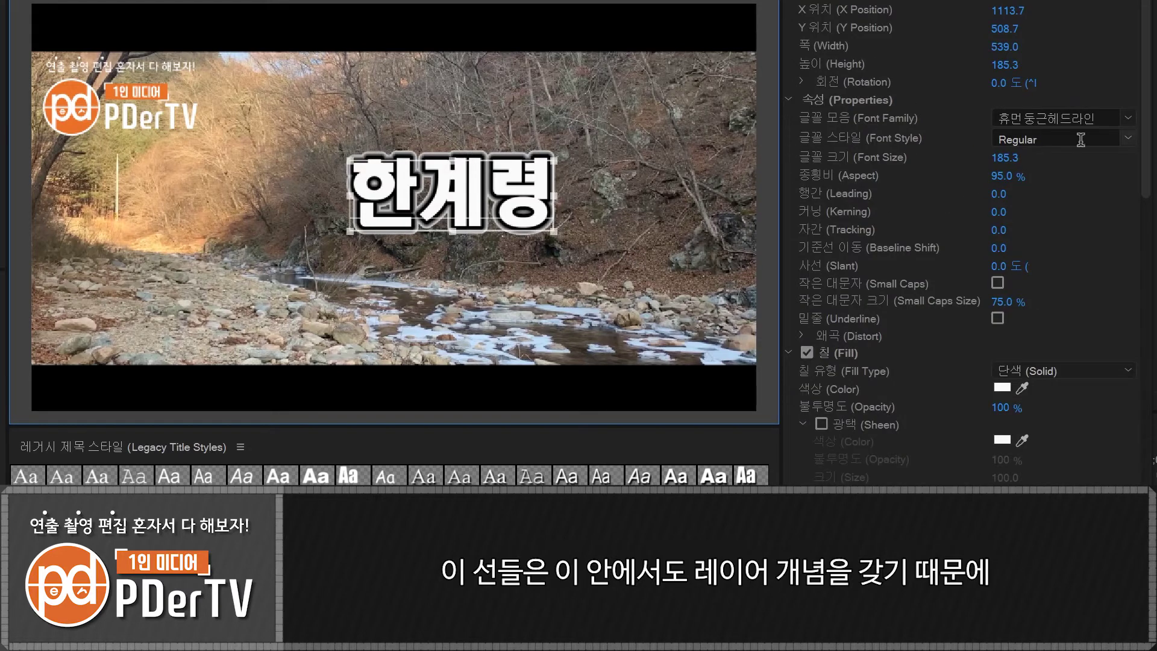
left_click_drag(1146, 138, 1130, 318)
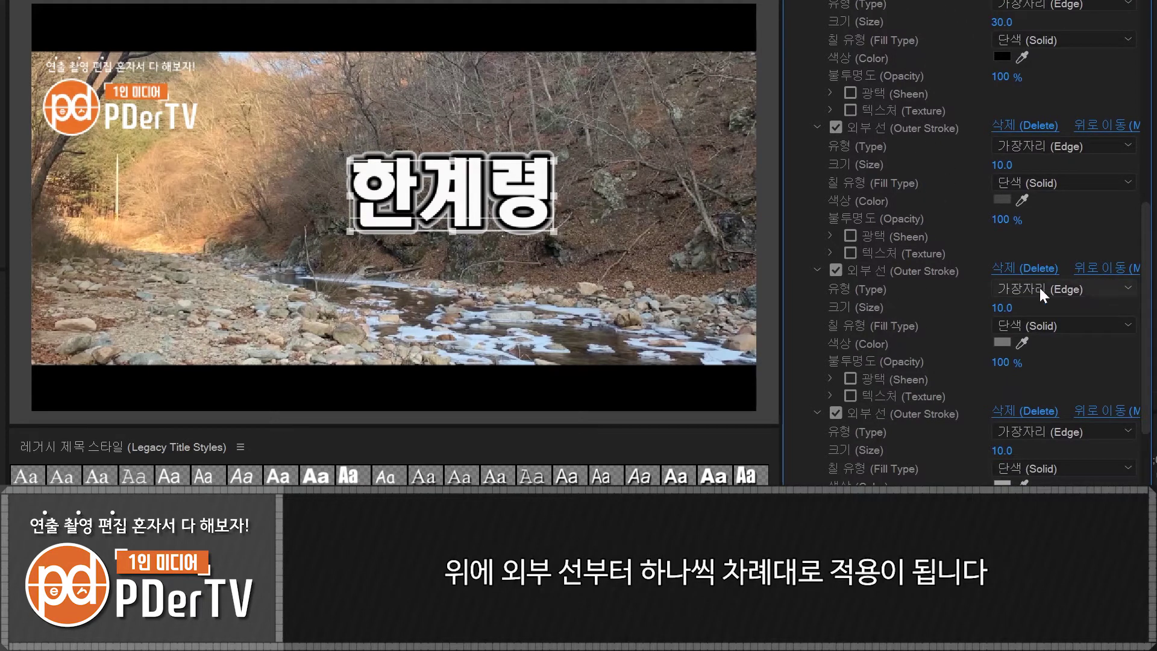
left_click(1099, 270)
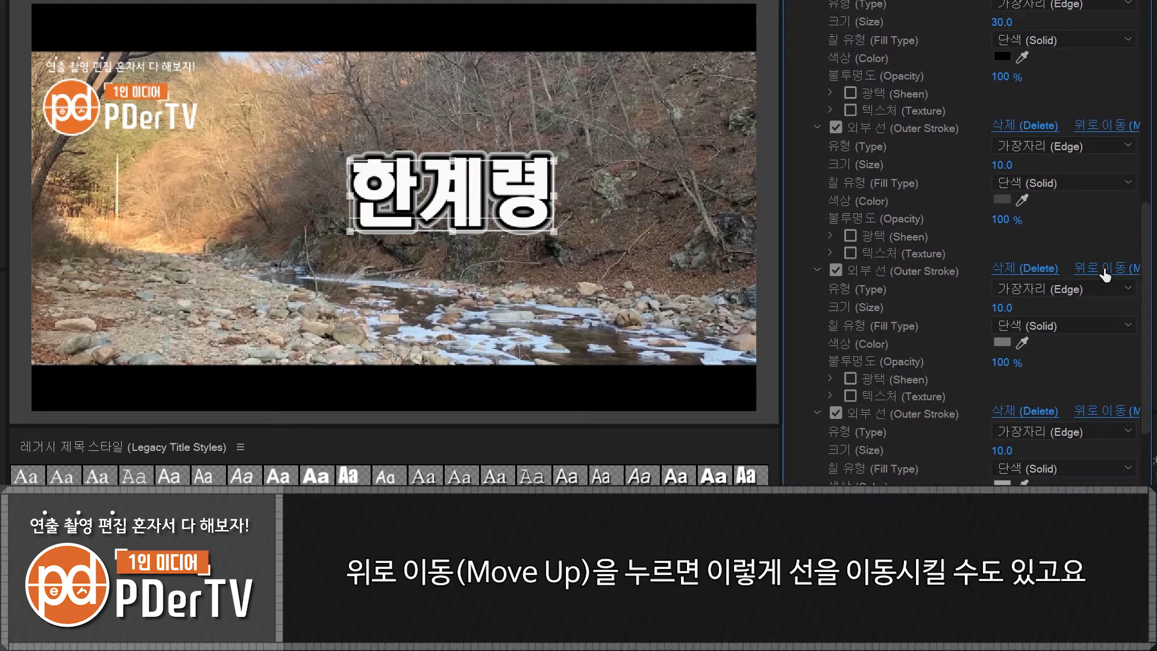
left_click(1095, 125)
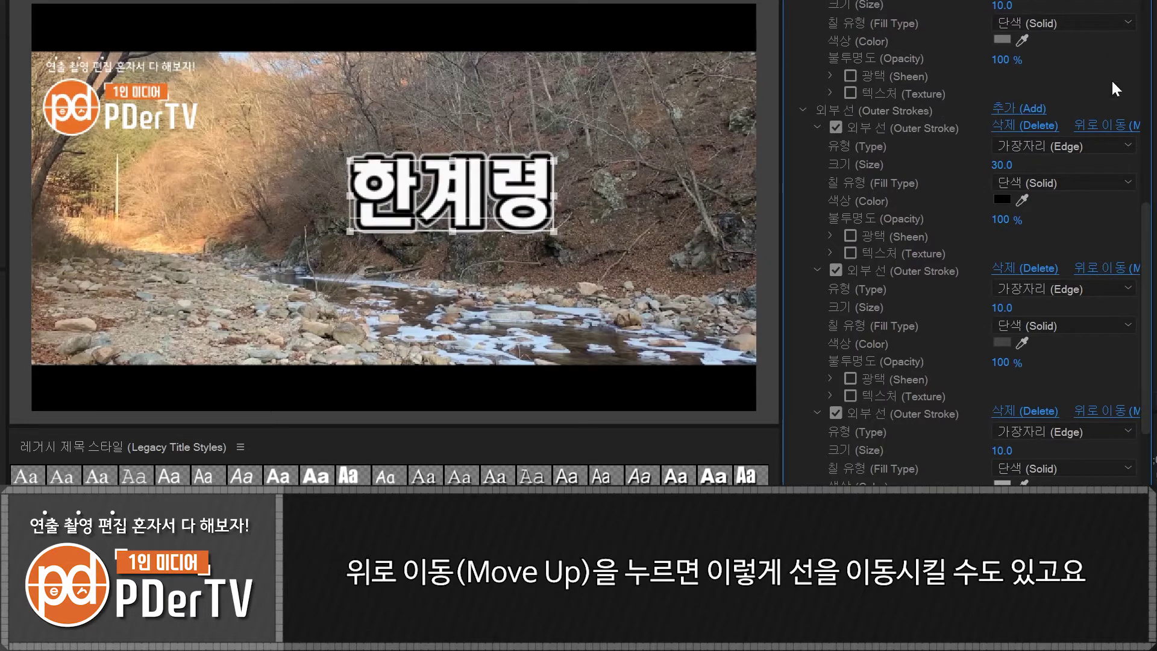
Disable all of the title's gray outer strokes, keeping the black Size 30 stroke enabled.
left_click(836, 270)
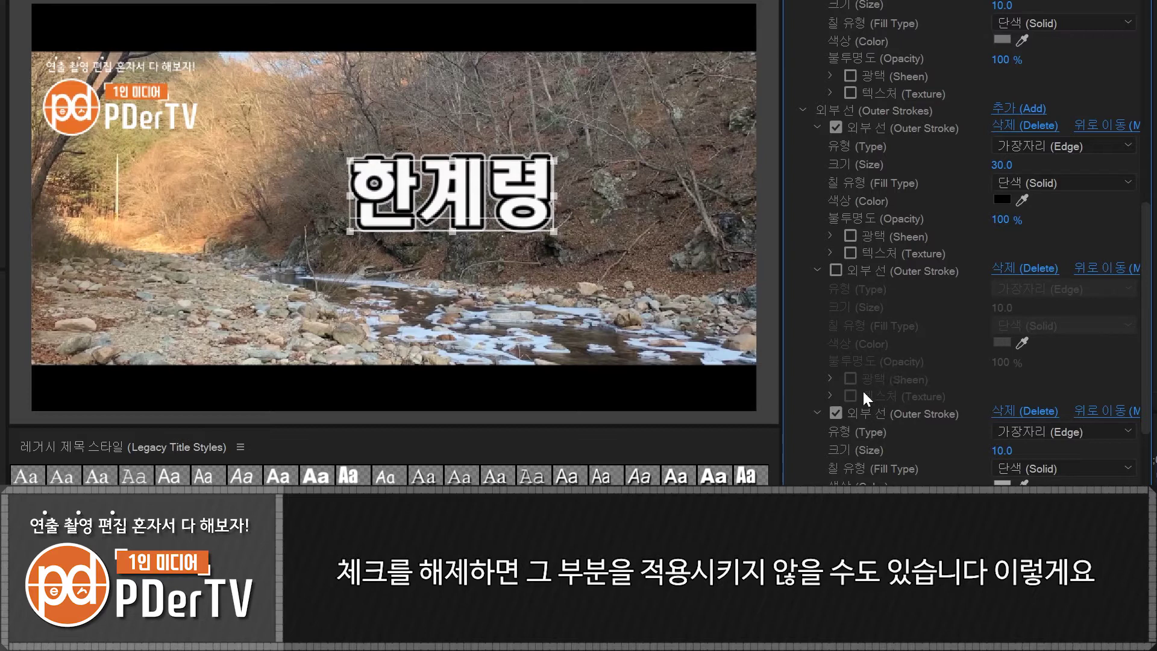
left_click(836, 413)
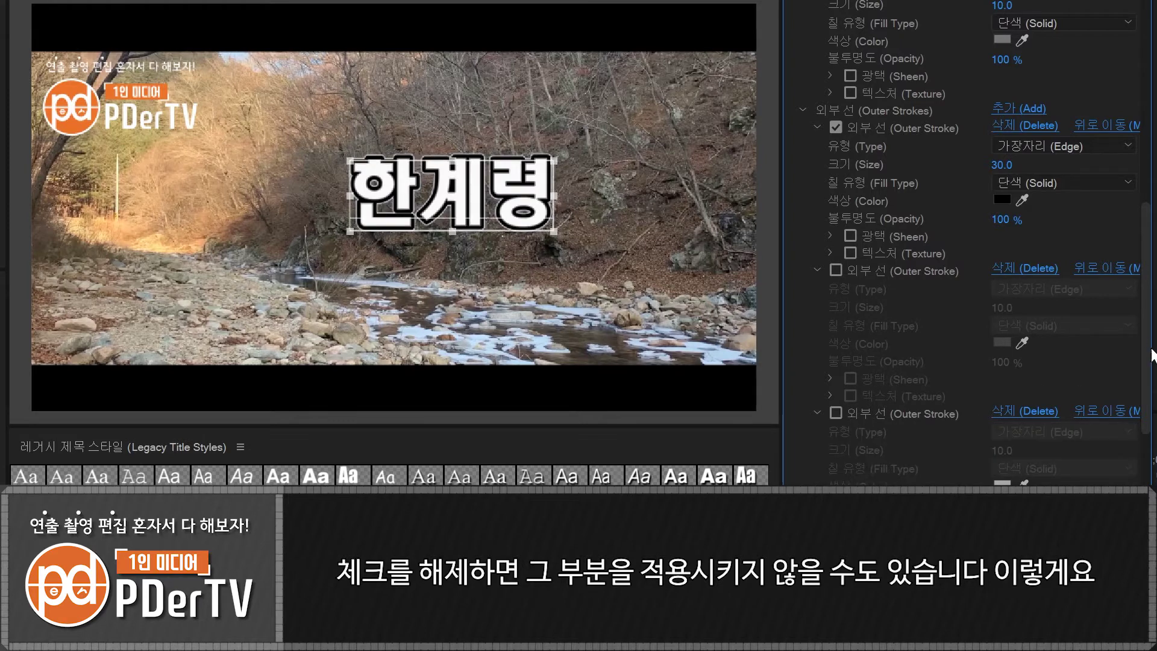
scroll(1145, 356, "down", 5)
left_click(836, 360)
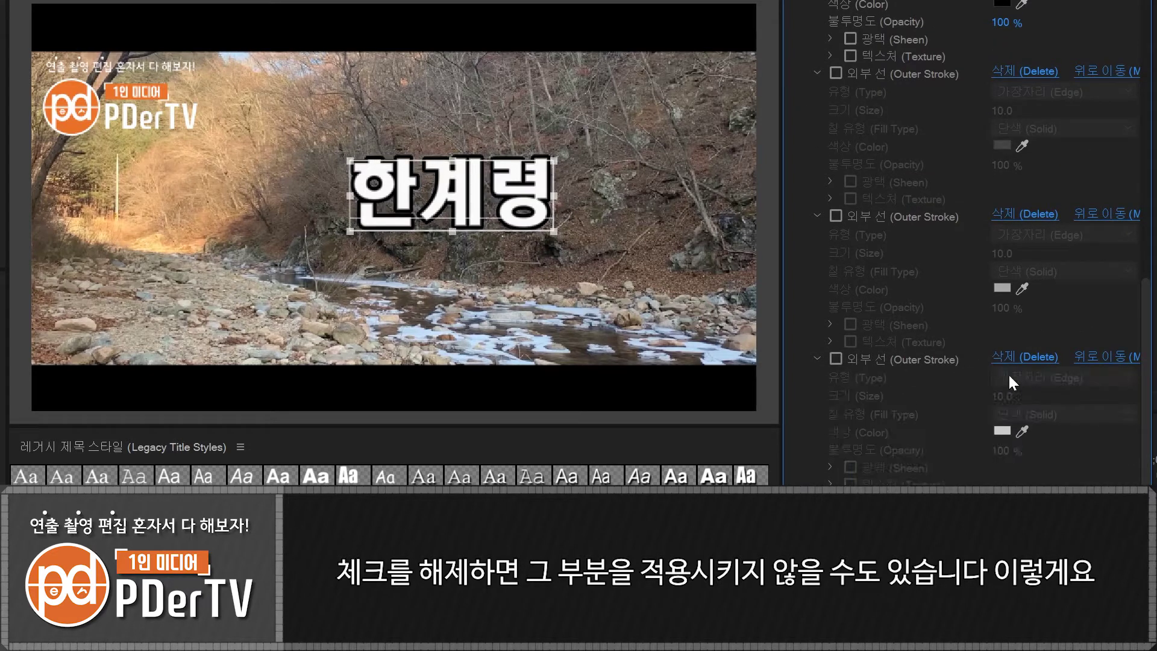
Delete the title's inner stroke and all of its existing outer strokes.
scroll(1139, 373, "up", 10)
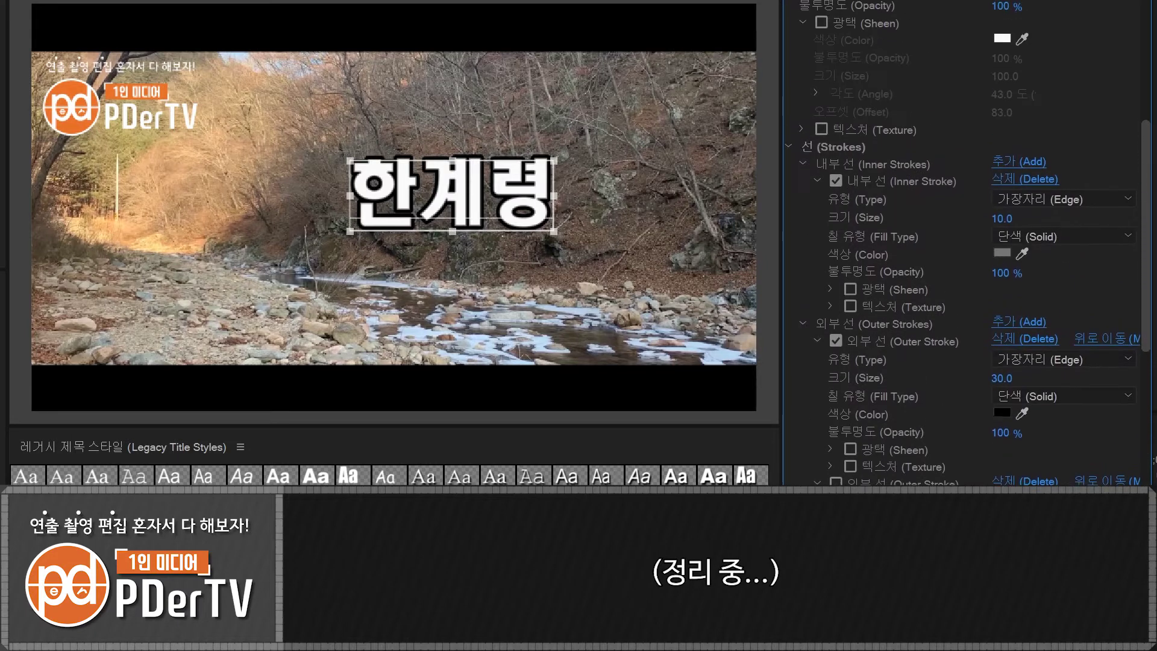
left_click(1027, 180)
left_click(1042, 197)
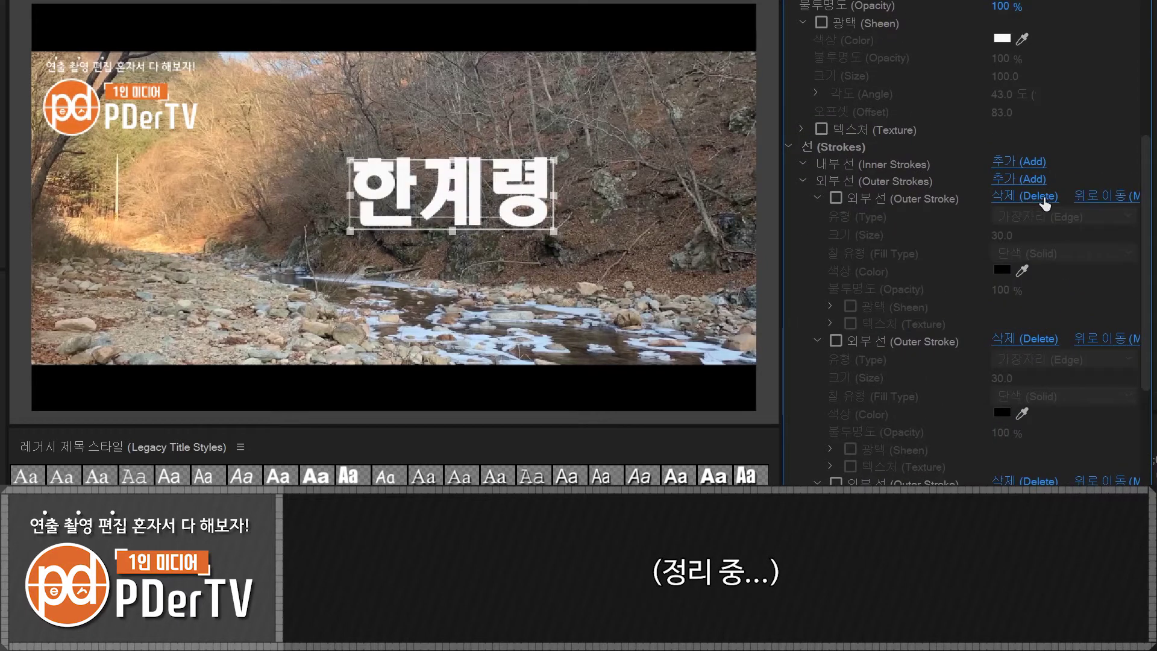
left_click(1043, 197)
left_click(1044, 197)
Add a new black outer stroke to the title and set its Size to 44.
left_click(1018, 178)
left_click_drag(1002, 236, 1014, 237)
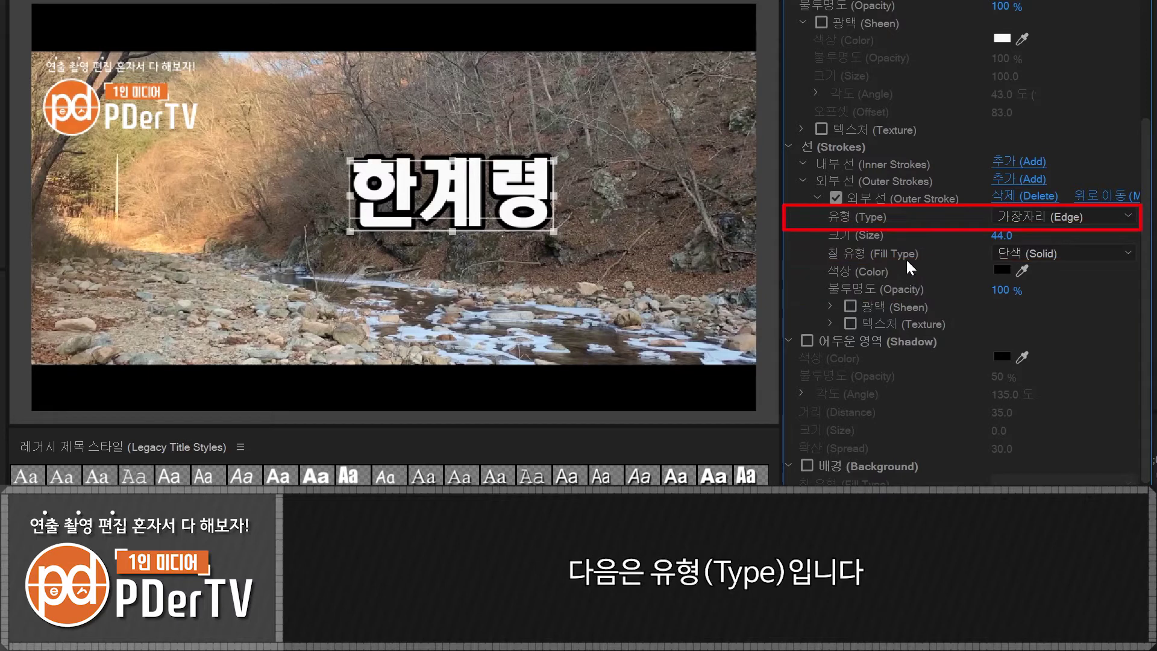
Change the outer stroke's Type to Depth and set its Size to 118 and Angle to 39°.
left_click(1088, 218)
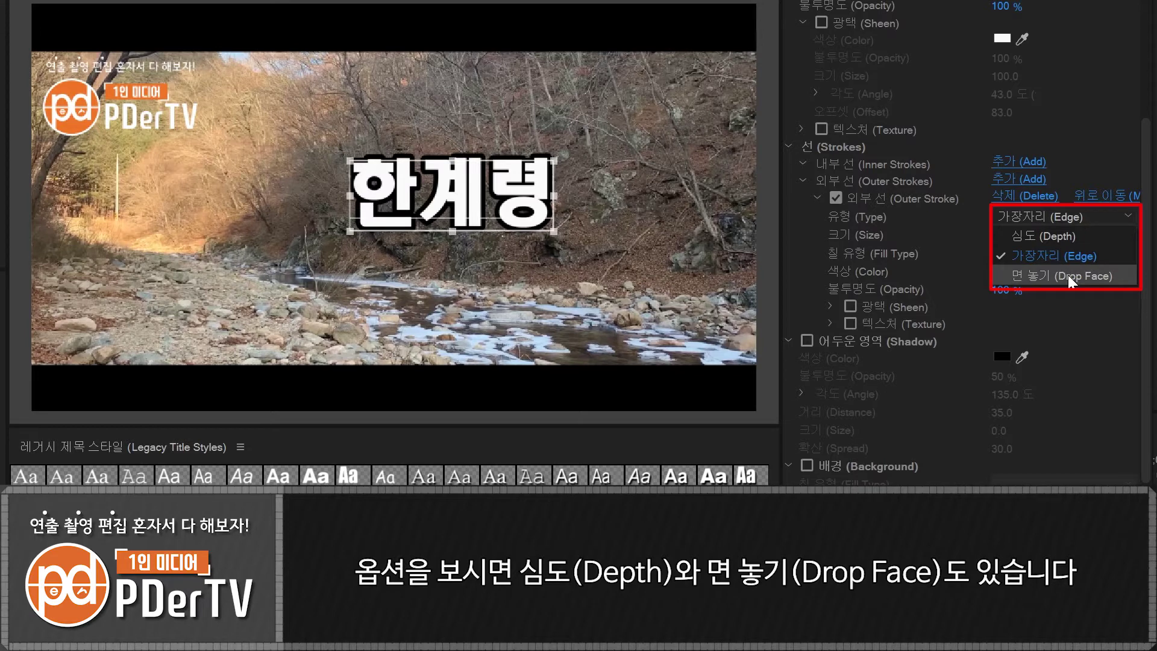
left_click(1058, 237)
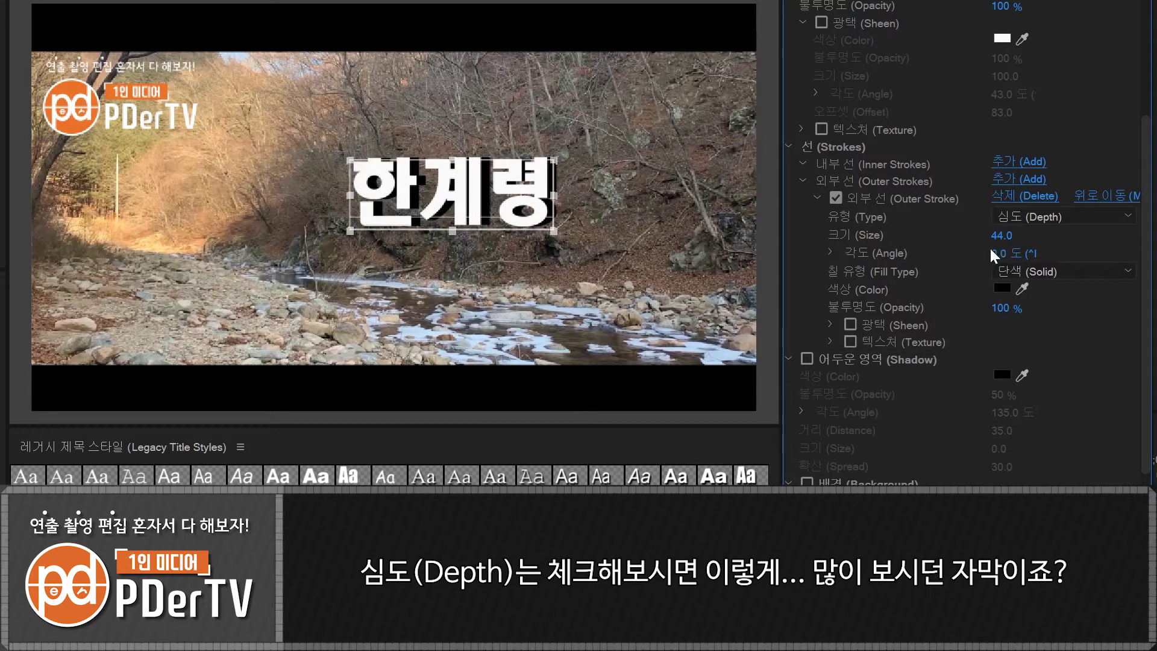
mouse_move(1004, 240)
left_mouse_down()
mouse_move(1014, 253)
mouse_move(1008, 236)
left_mouse_up()
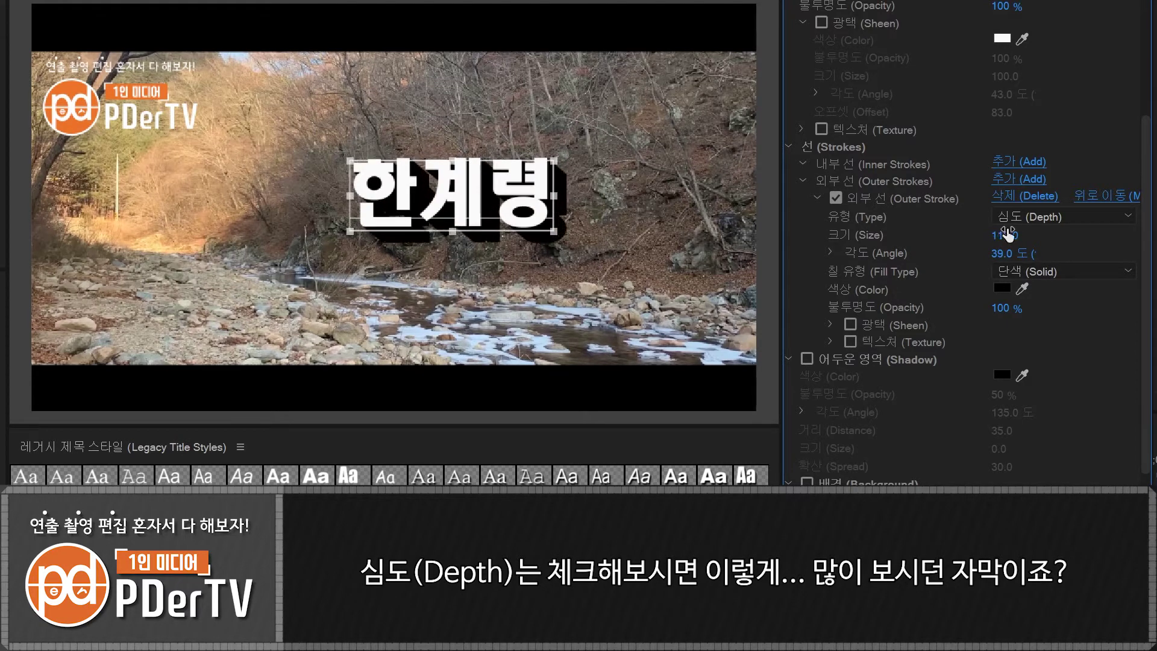
left_click(620, 207)
Change the color of the title's Depth outer stroke to medium gray.
left_click(559, 217)
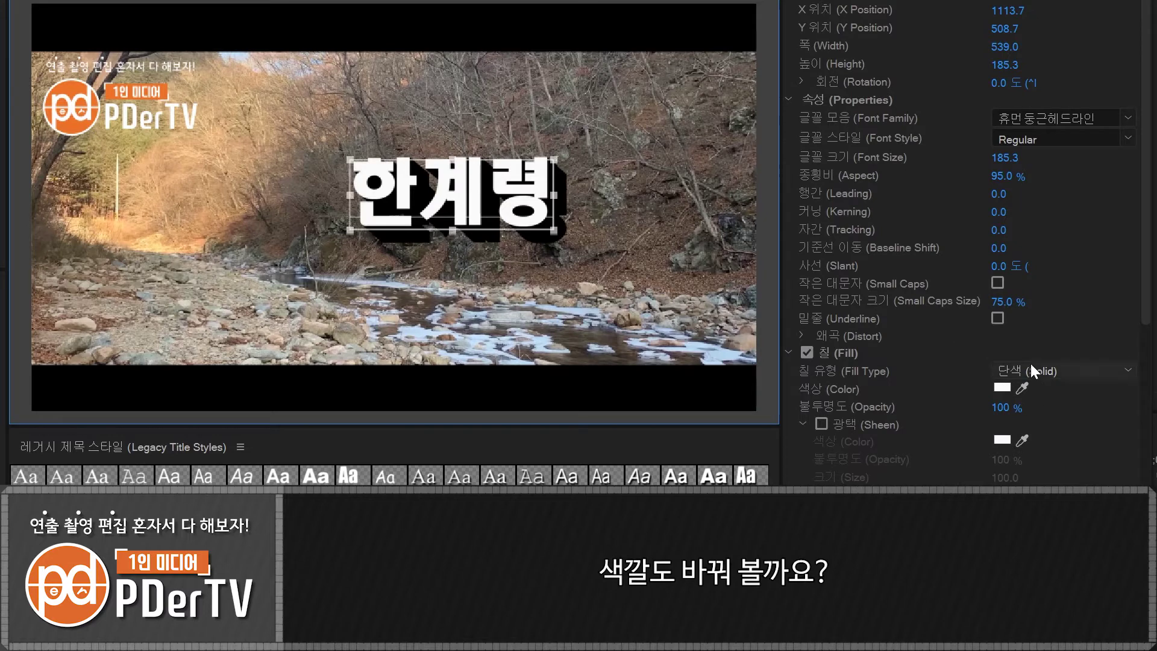
left_click_drag(1147, 296, 1151, 450)
left_click(1002, 371)
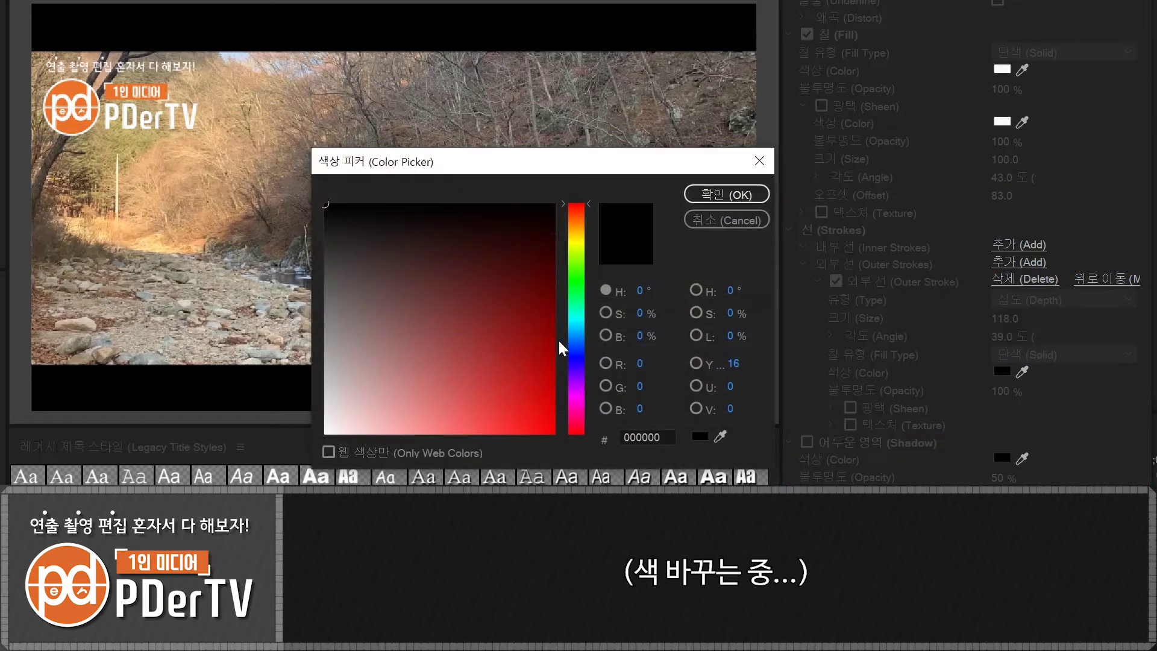
left_click(367, 267)
left_click(722, 194)
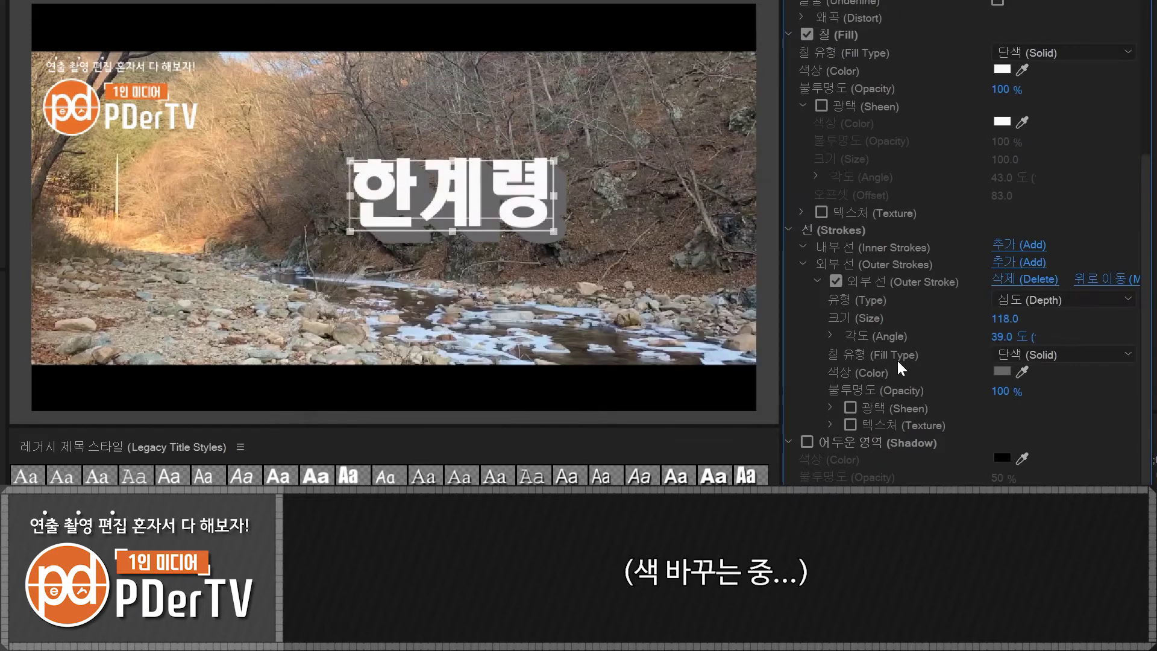
Add a second outer stroke of Type Edge to the title and set its Size to 27.
left_click(1024, 263)
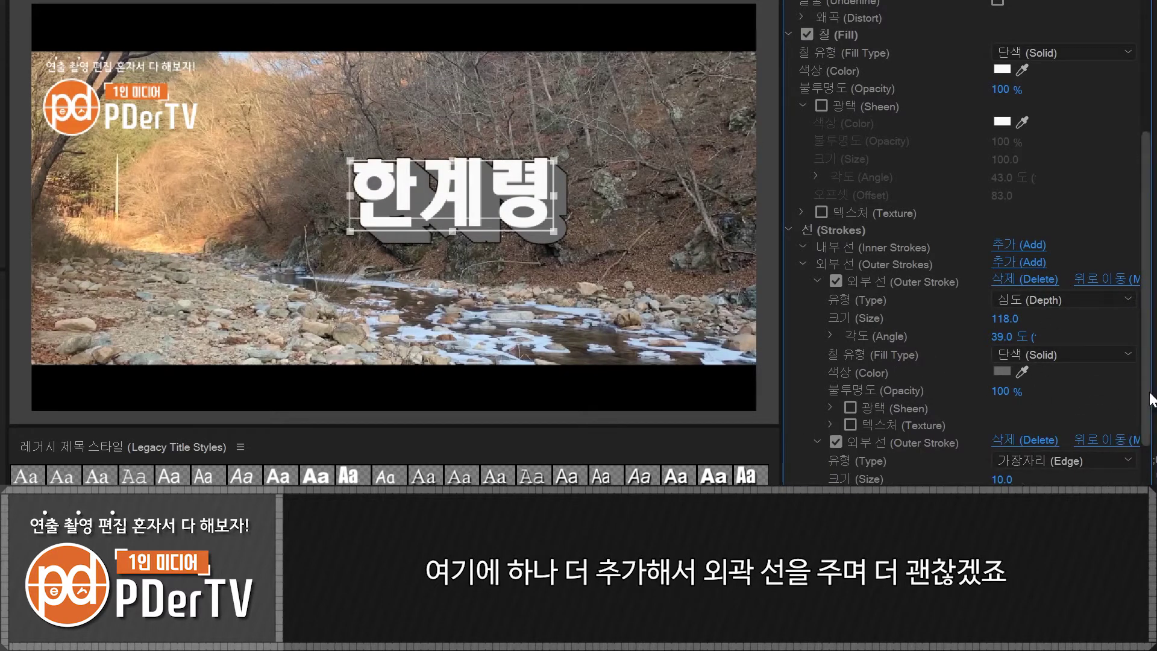
scroll(1148, 400, "down", 1)
left_click_drag(1002, 419, 1050, 419)
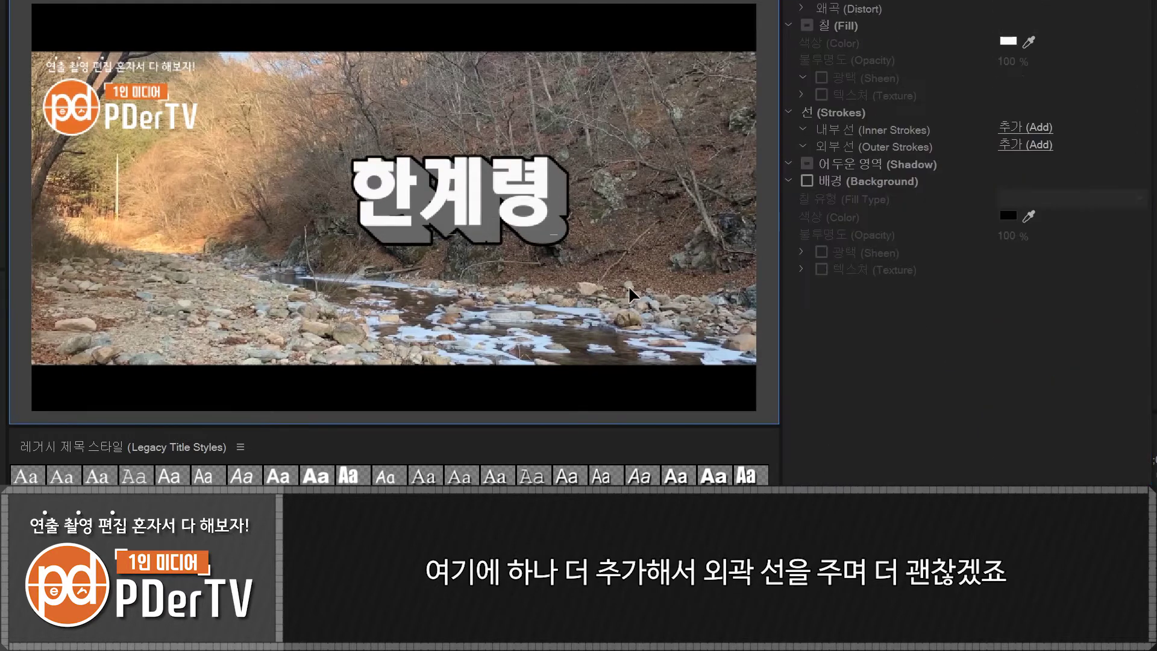
Move the Edge stroke above the Depth stroke to compare the layering, and return the Depth stroke to first place.
scroll(866, 356, "up", 10)
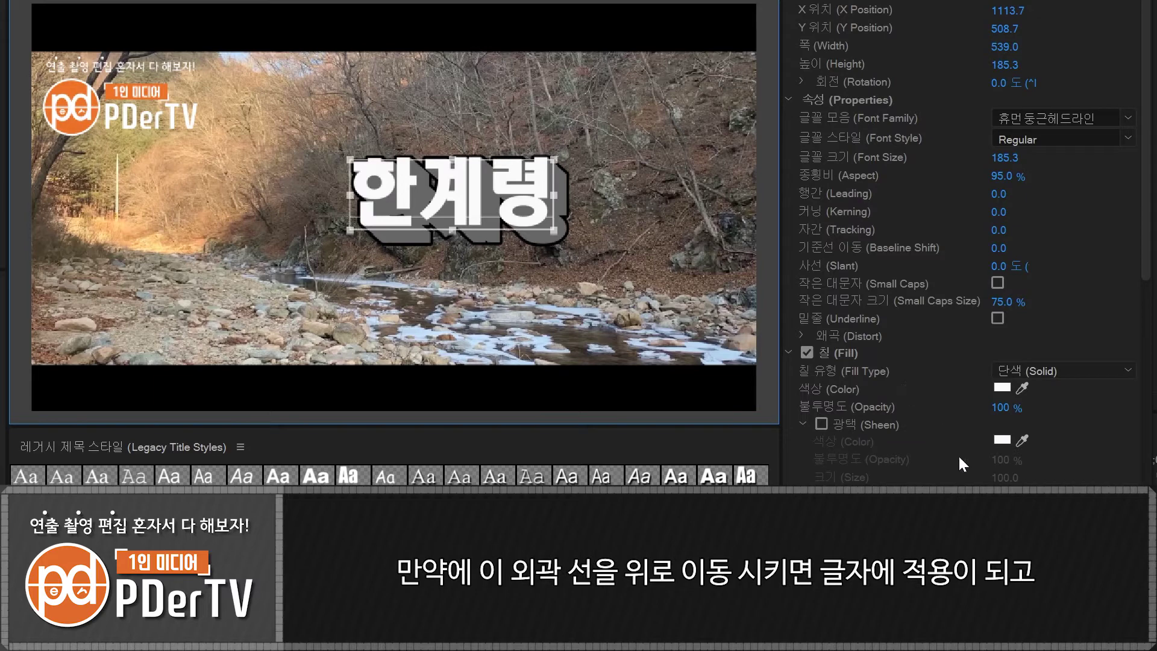
scroll(1148, 290, "down", 8)
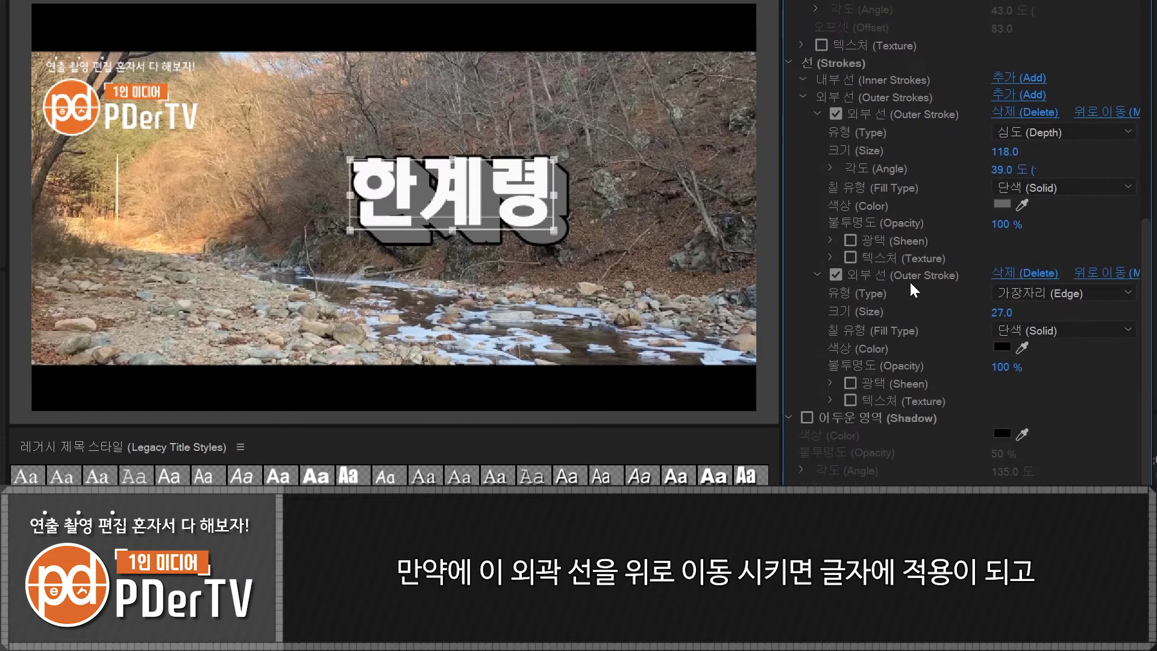
left_click(1107, 273)
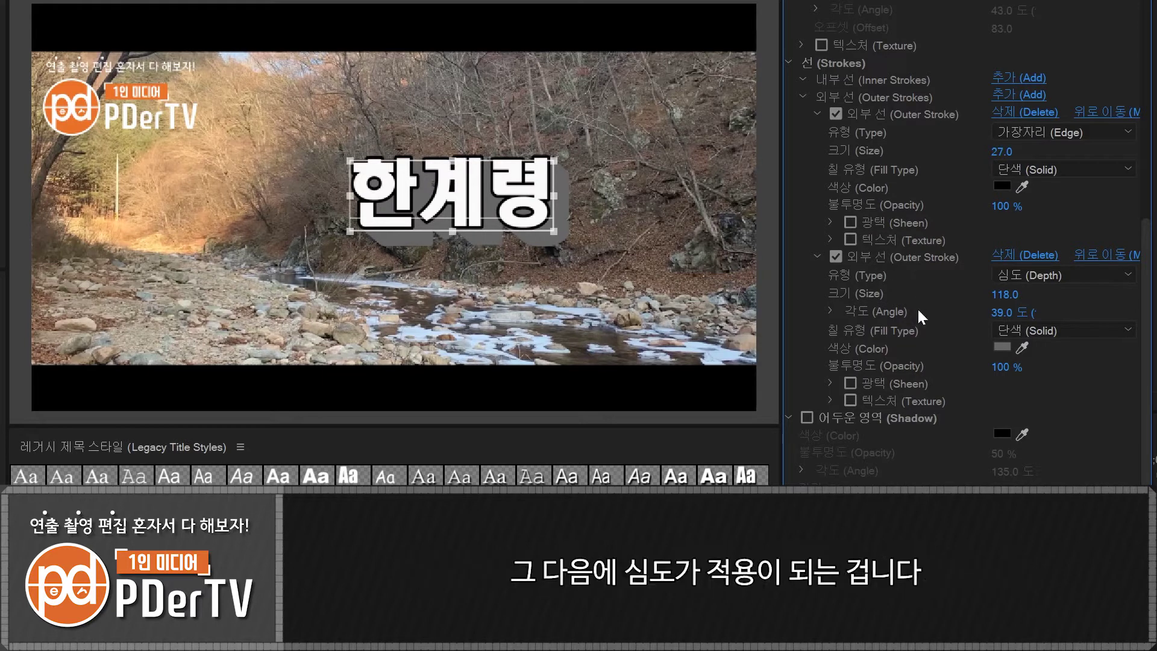
left_click(1106, 255)
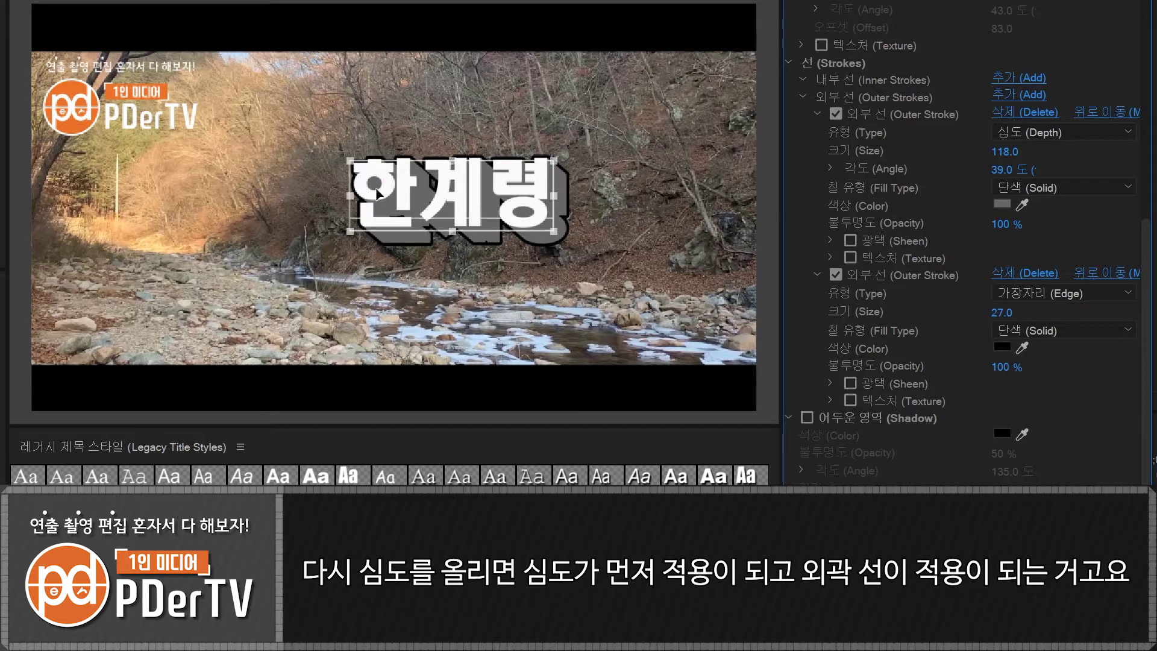
Delete the Edge outer stroke and change the remaining outer stroke's Type to Drop Face.
left_click(1044, 275)
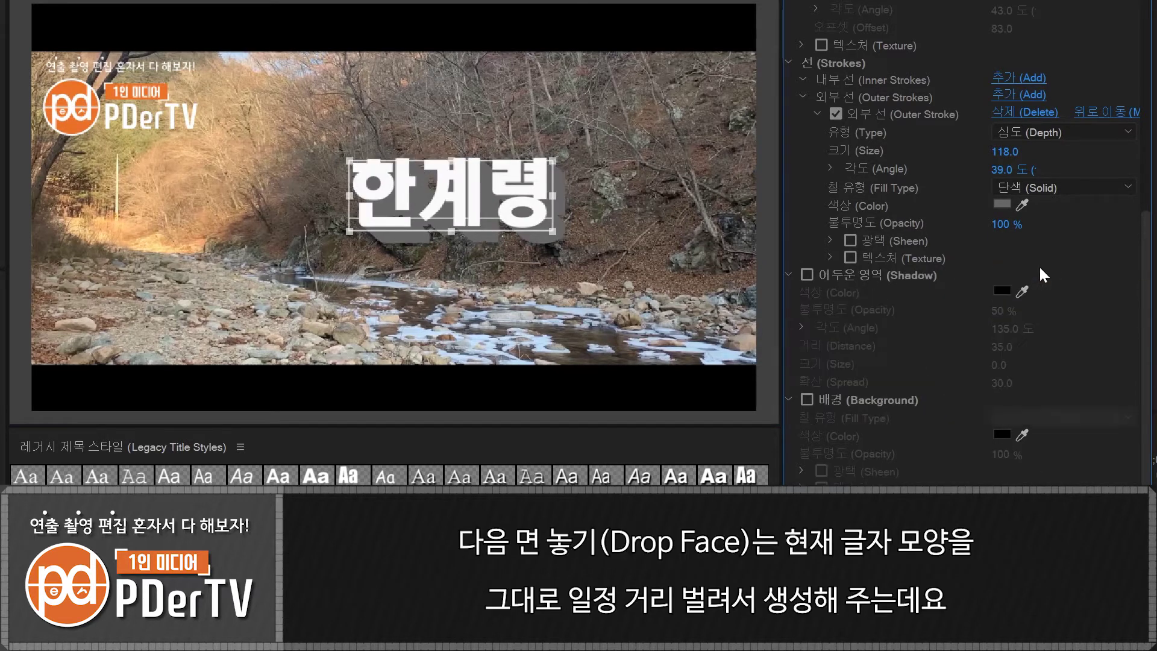
left_click(1050, 131)
left_click(1067, 191)
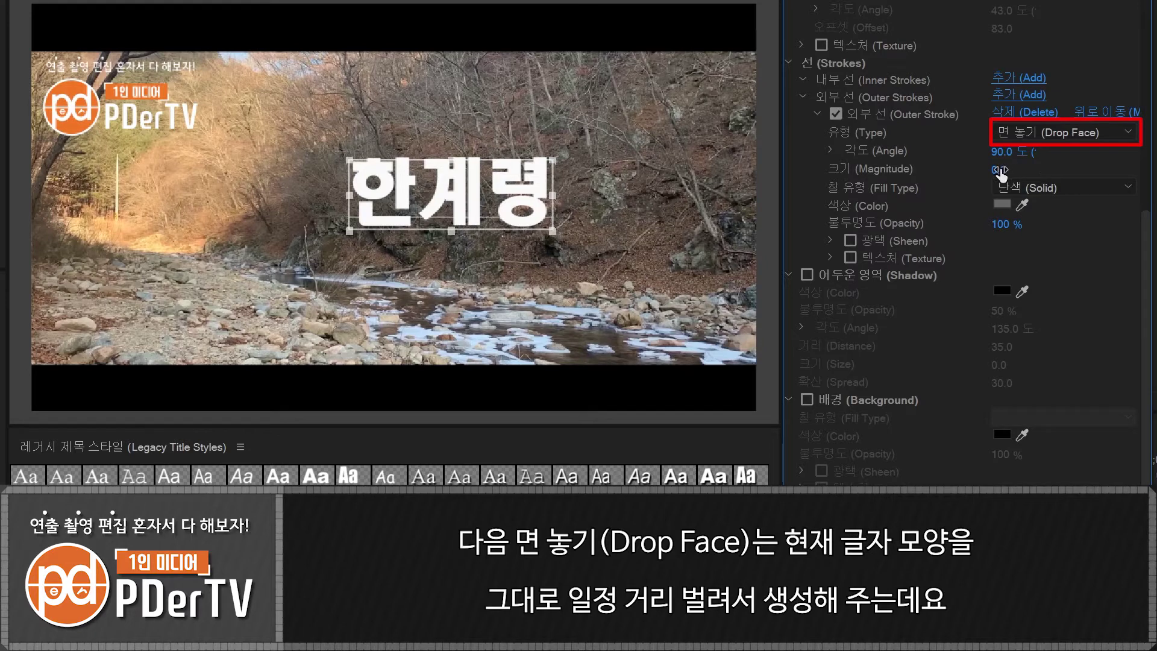
Set the Drop Face stroke's Angle to -244° and Magnitude to 50, and check the title without its selection frame.
mouse_move(1002, 172)
left_mouse_down()
mouse_move(1041, 171)
mouse_move(802, 153)
mouse_move(996, 170)
left_mouse_up()
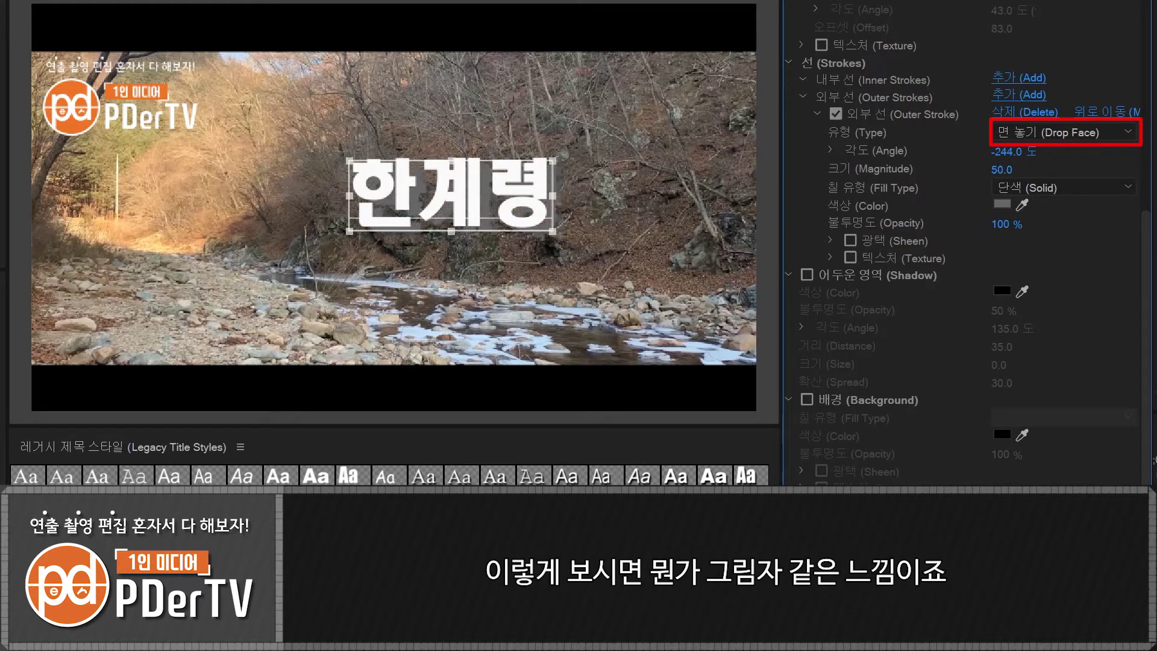
left_click(672, 223)
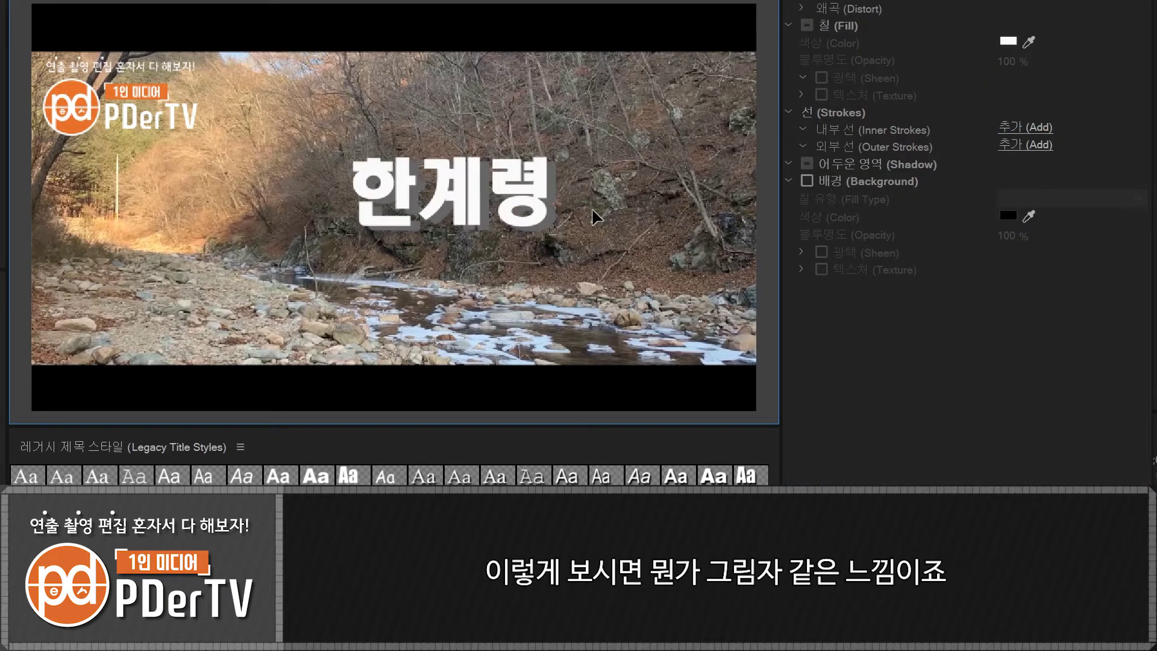
left_click(523, 200)
Collapse the fill's Sheen settings and change the Drop Face stroke's color to black (000000).
scroll(1042, 299, "down", 6)
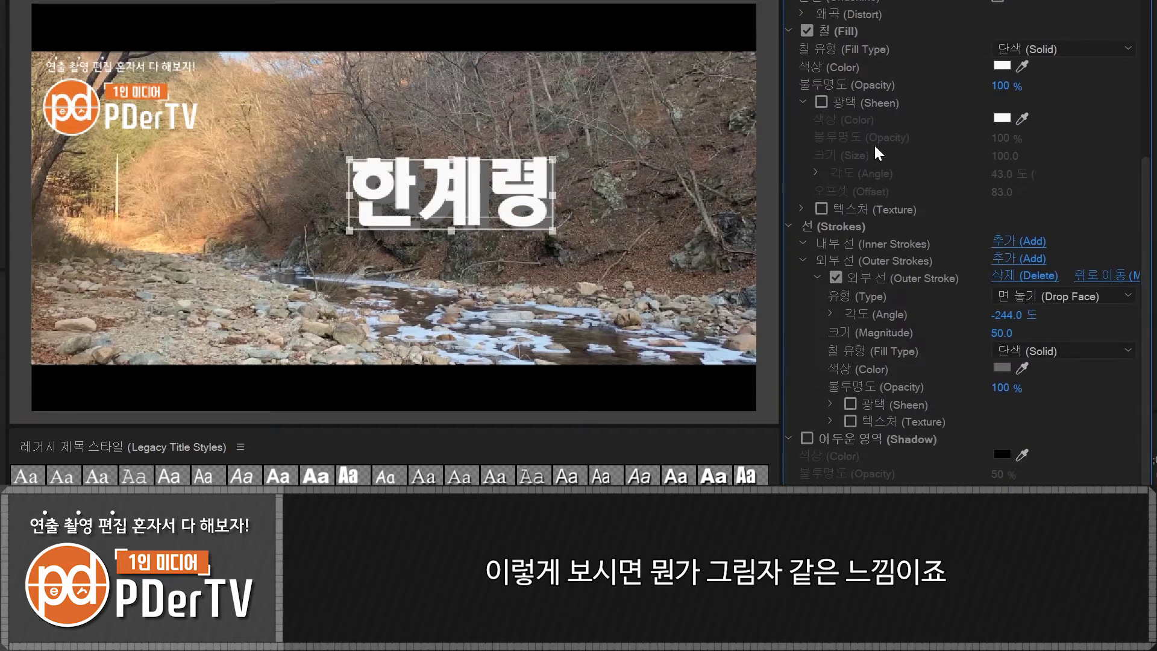
left_click(801, 100)
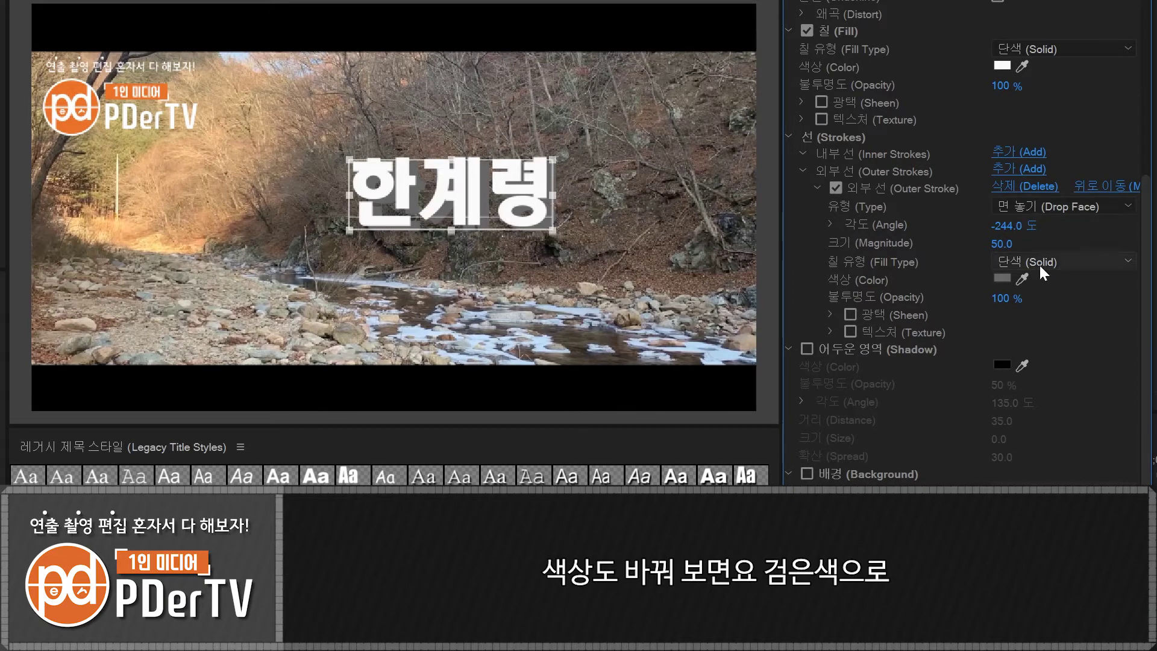
left_click(1002, 278)
left_click(463, 422)
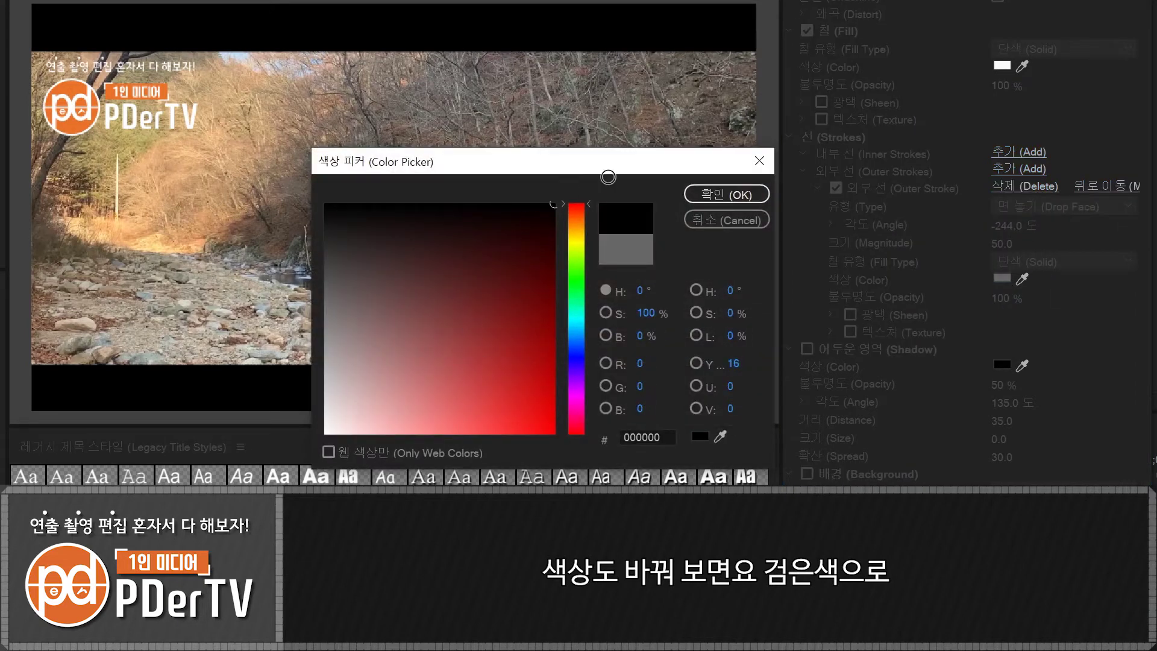
left_click(707, 193)
scroll(1128, 390, "up", 8)
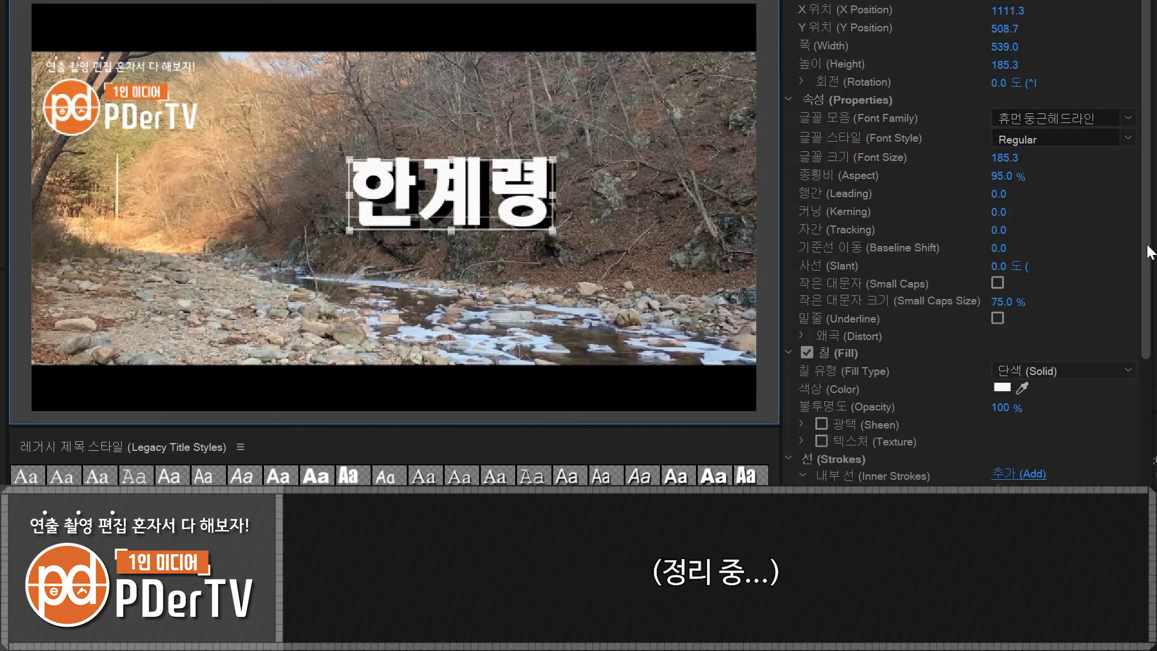
scroll(1129, 391, "down", 5)
scroll(1121, 398, "down", 3)
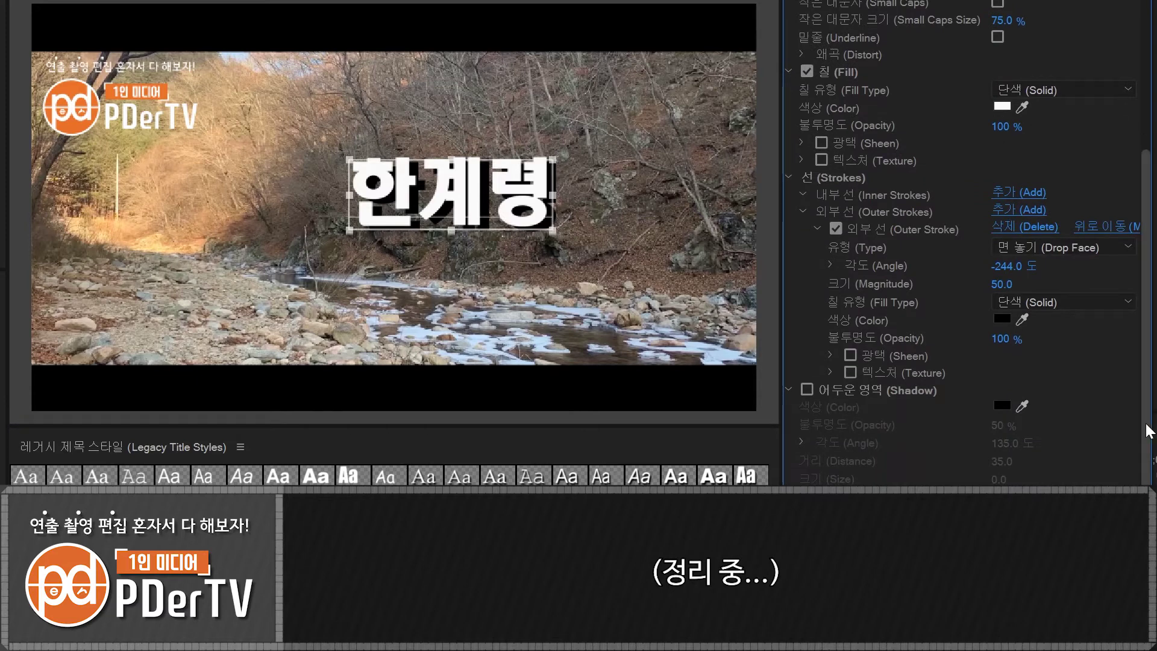
Change the outer stroke's Type to Edge with Size 69 and its Fill Type to Linear Gradient.
left_click(1067, 245)
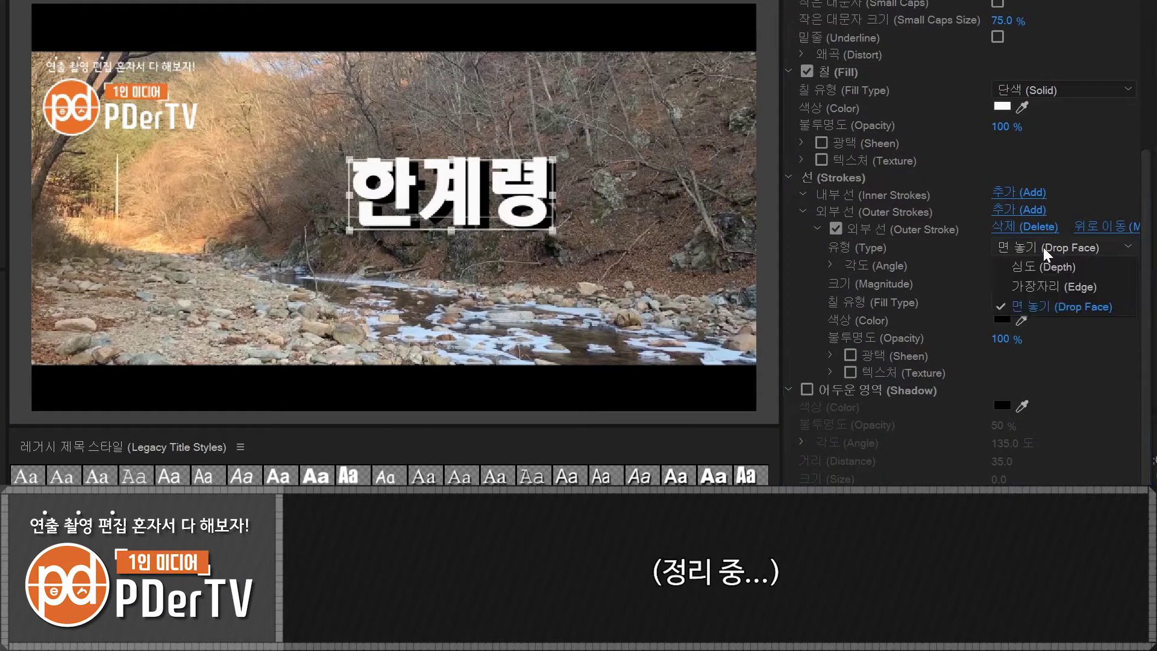
left_click(1052, 283)
left_click_drag(1002, 266, 1037, 266)
left_click(1046, 283)
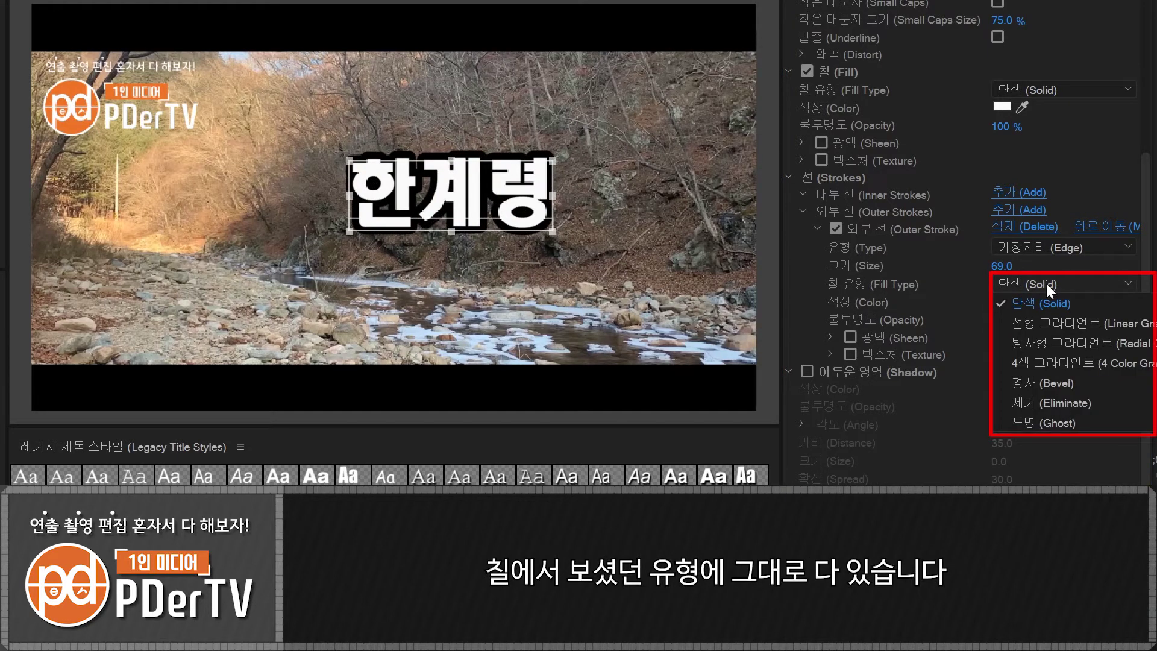
left_click(1045, 323)
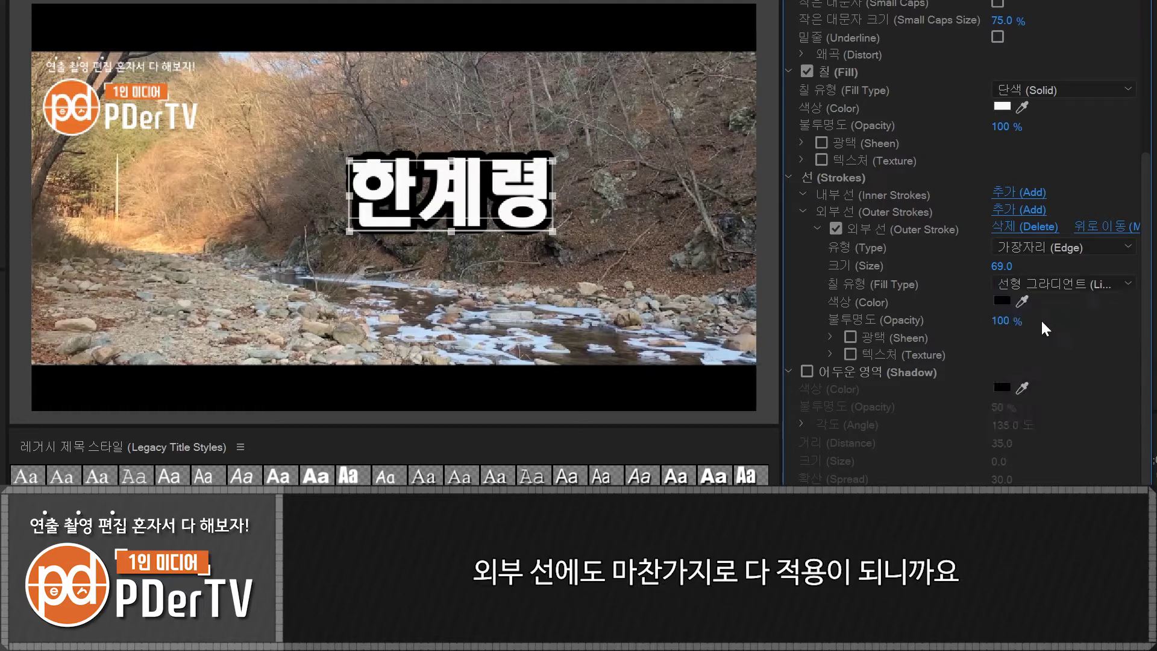
Color the stroke gradient's stops red and light pink, and move them to the opposite ends of the gradient.
double_click(1030, 313)
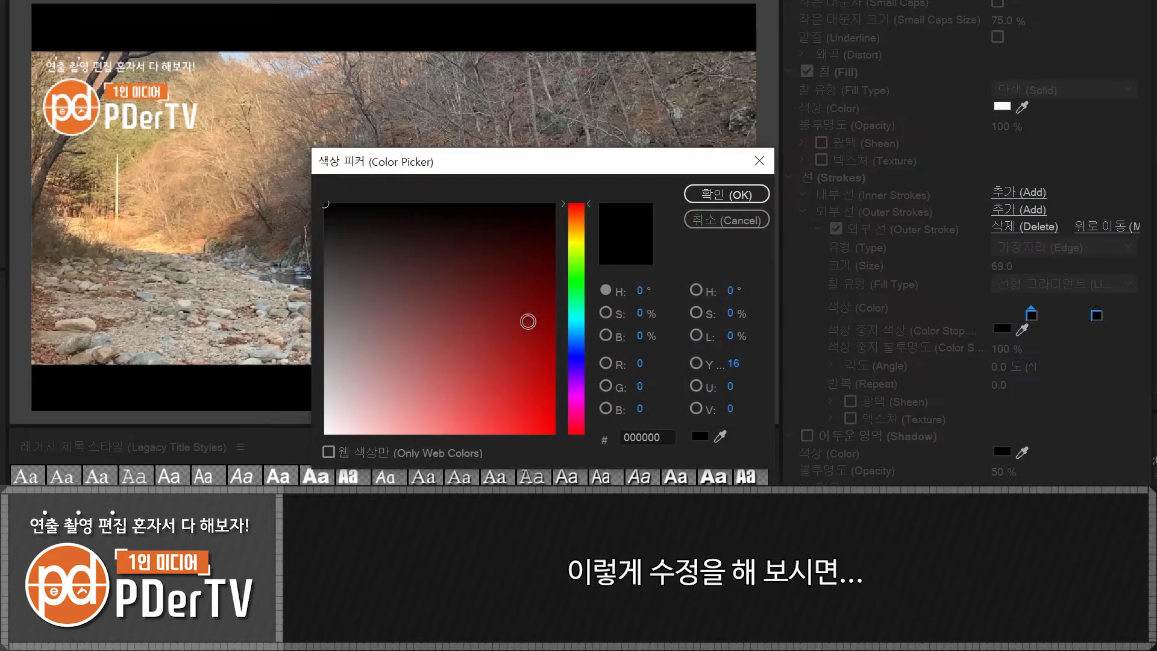
left_click(554, 205)
left_click(727, 194)
left_click(1097, 314)
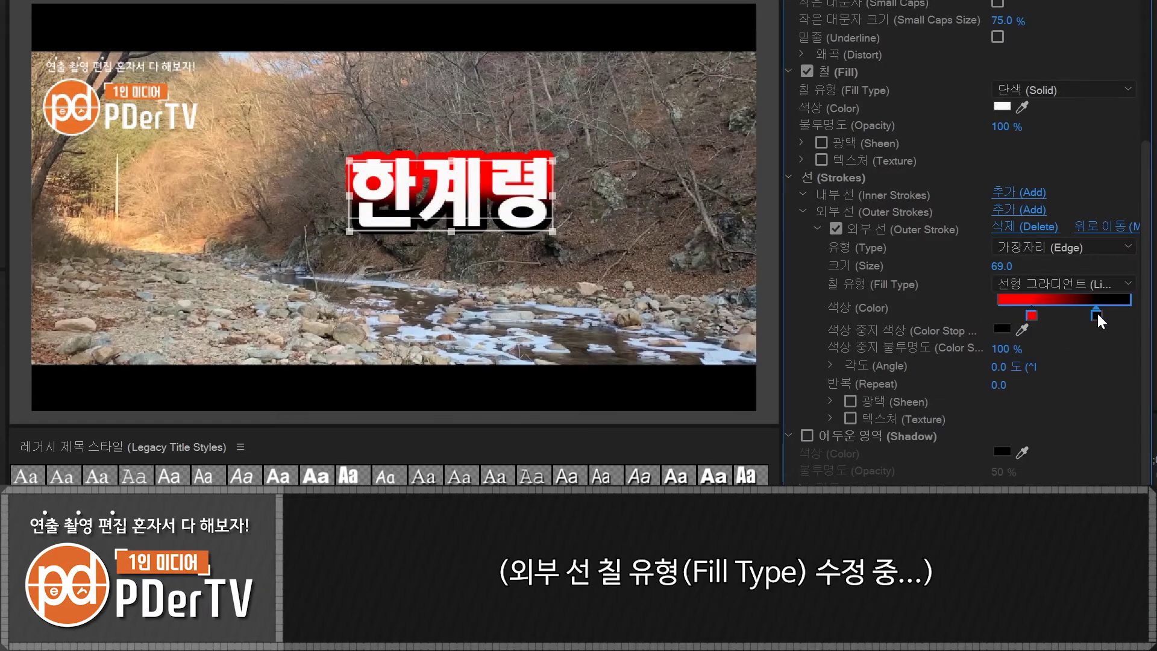
double_click(1097, 314)
left_click(400, 205)
left_click(727, 194)
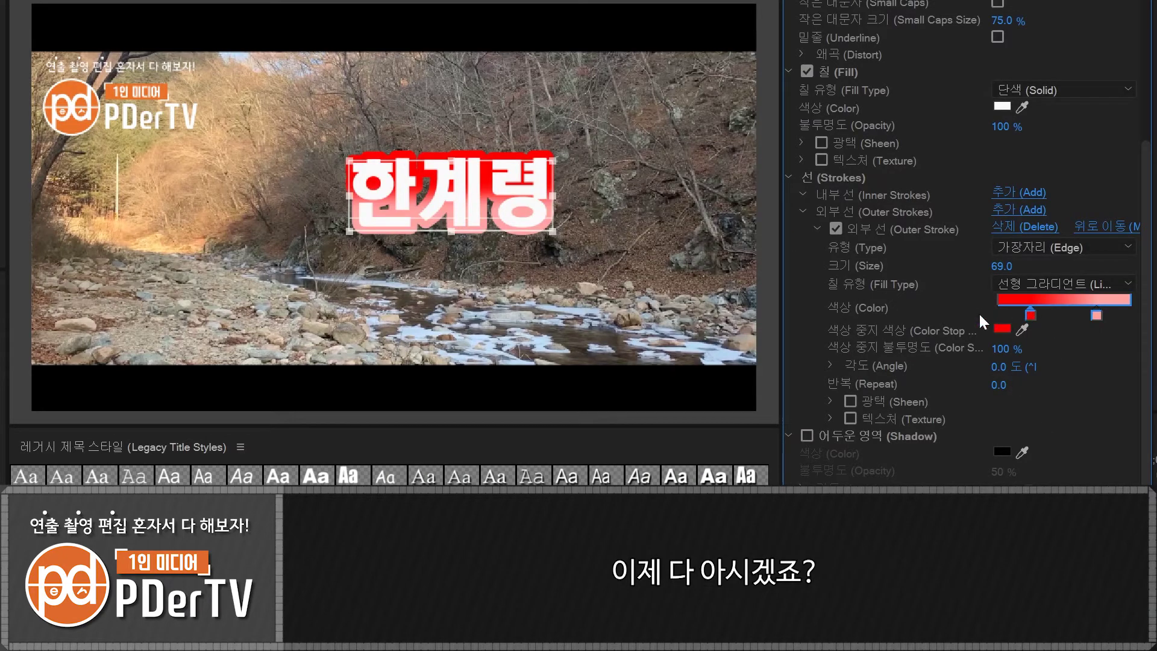
left_click_drag(980, 314, 995, 314)
left_click_drag(1097, 315, 1130, 315)
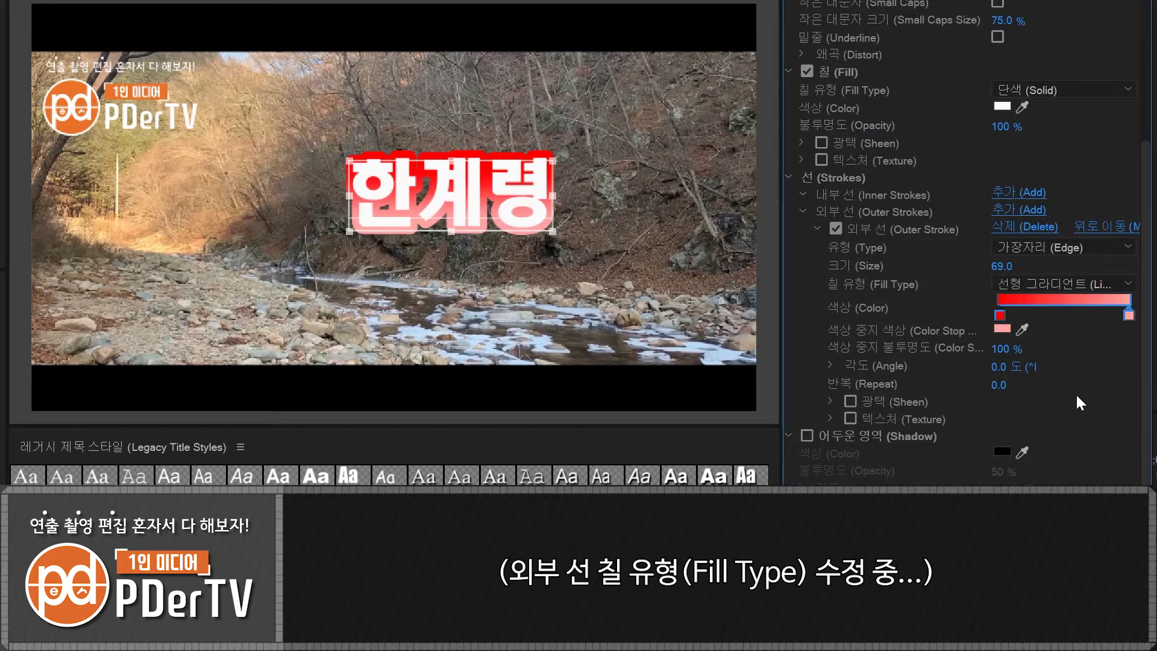
Add a second outer stroke with Size 49, move it above the gradient stroke, and check the title without its selection frame.
left_click(1019, 209)
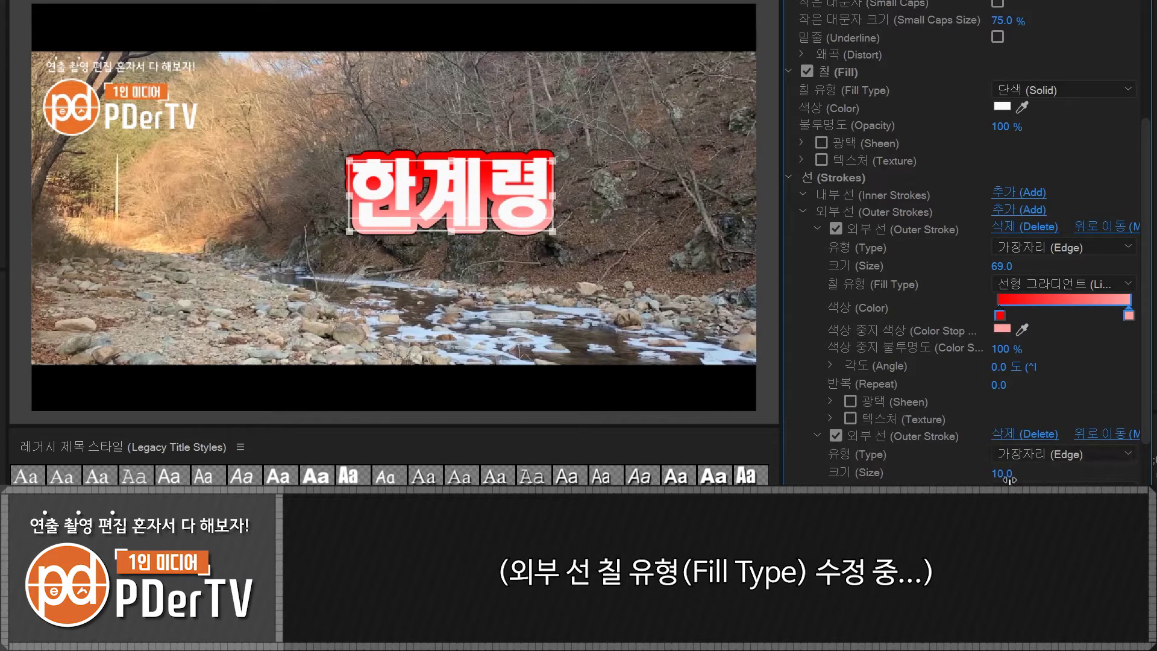
left_click_drag(1010, 479, 1033, 479)
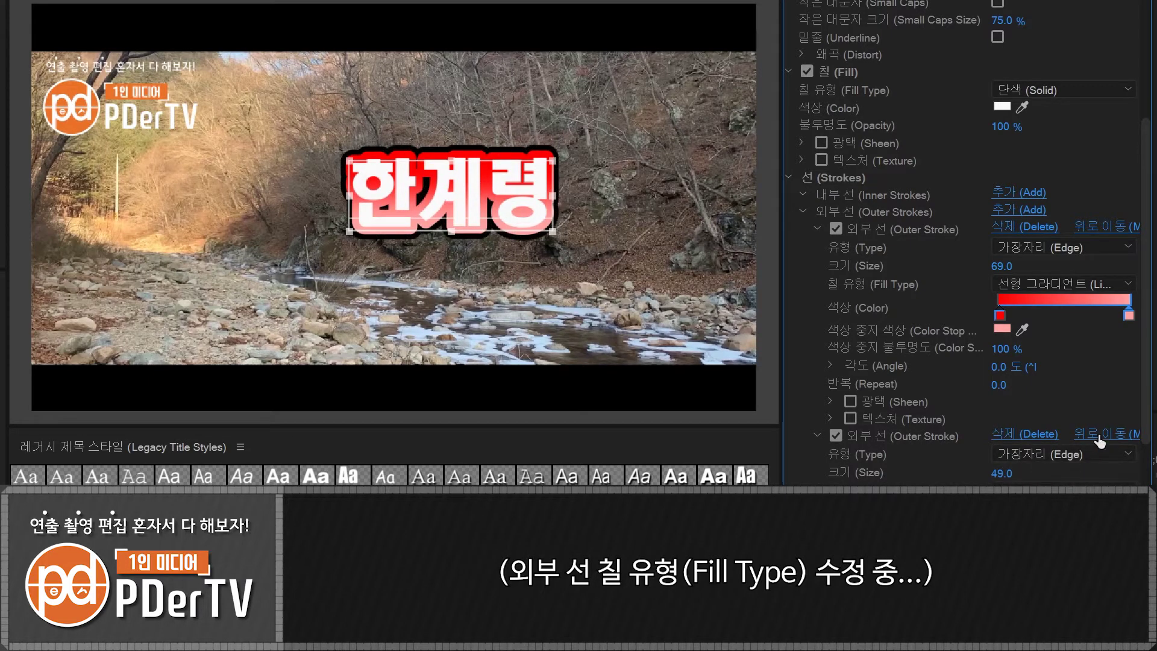
left_click(663, 232)
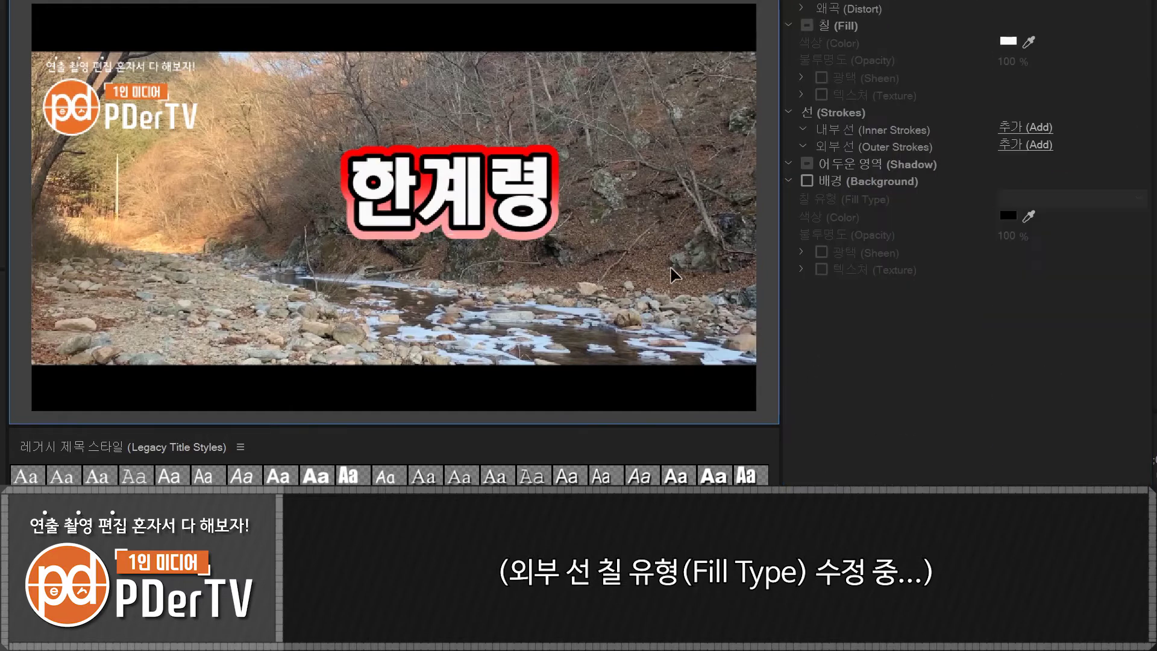
Enable Sheen on the title's black outer stroke with Opacity 69%, Size 80, Angle 36° and Offset 91.
left_click(546, 214)
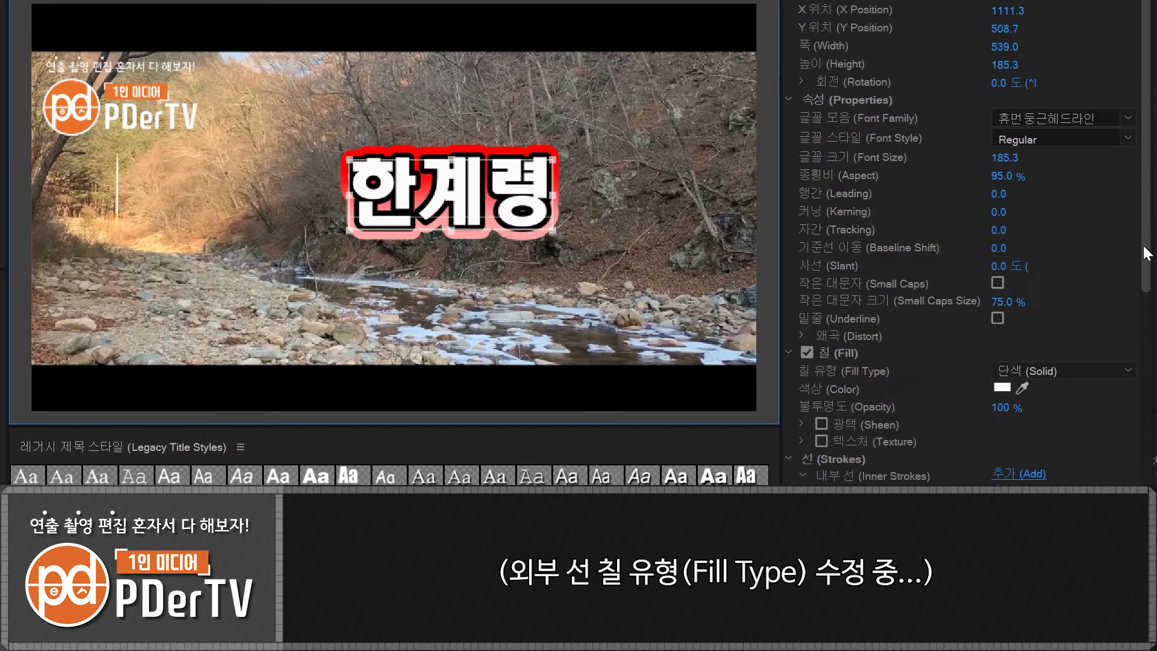
left_click_drag(1145, 287, 1145, 478)
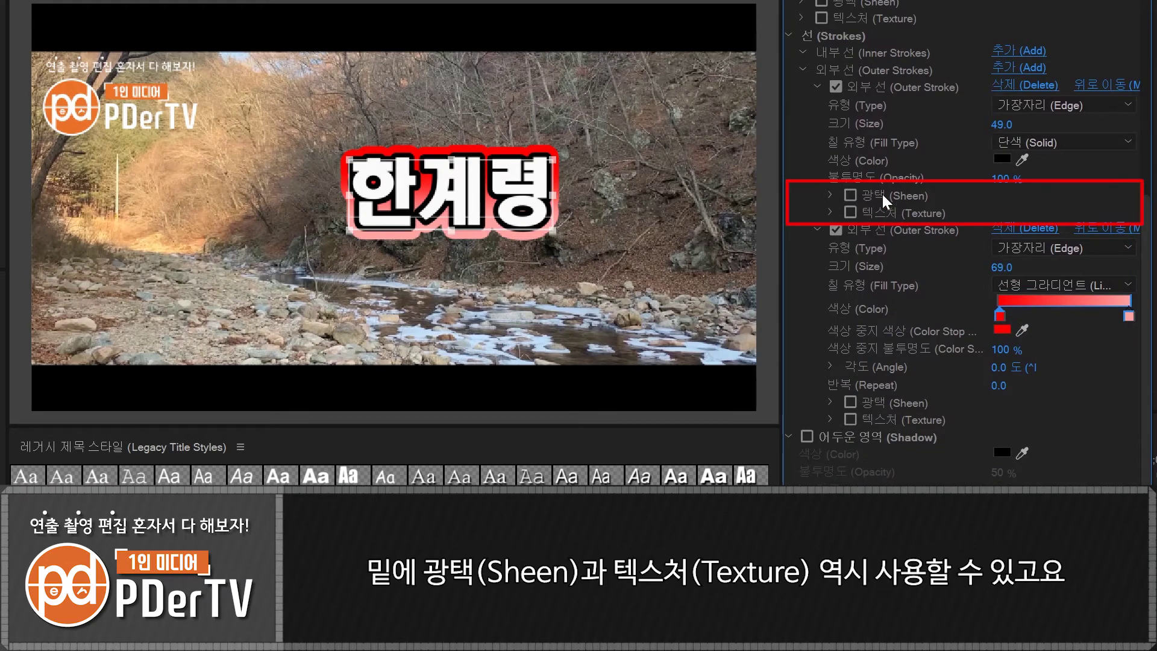
left_click(849, 197)
left_click(830, 194)
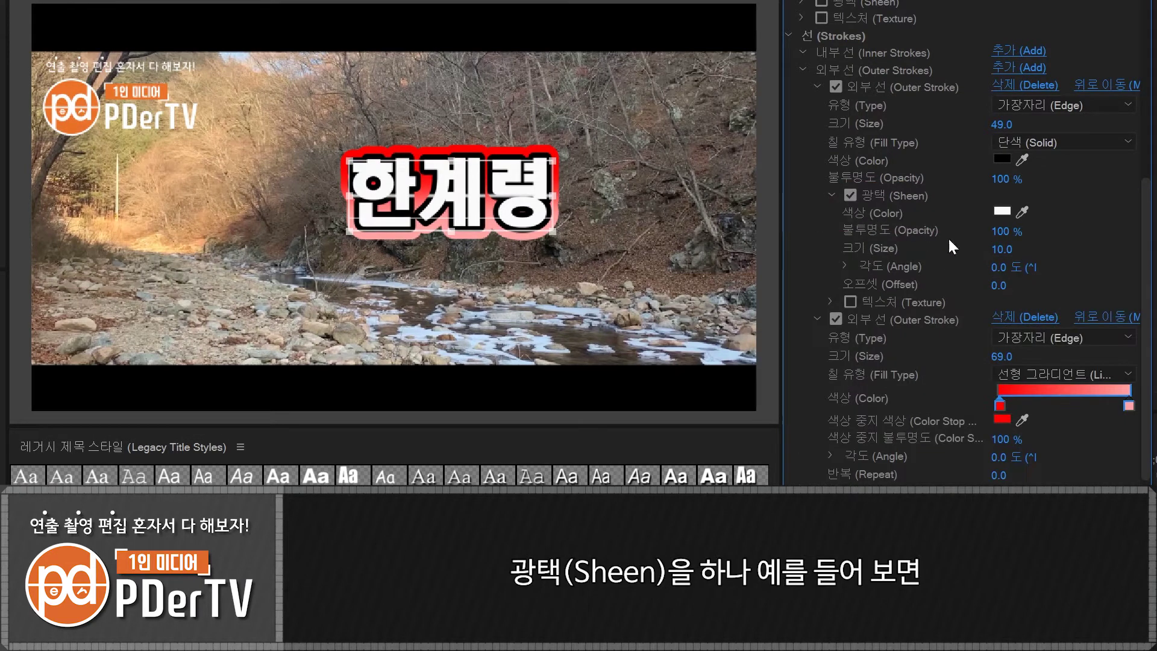
left_click(1001, 249)
type("49")
key("Return")
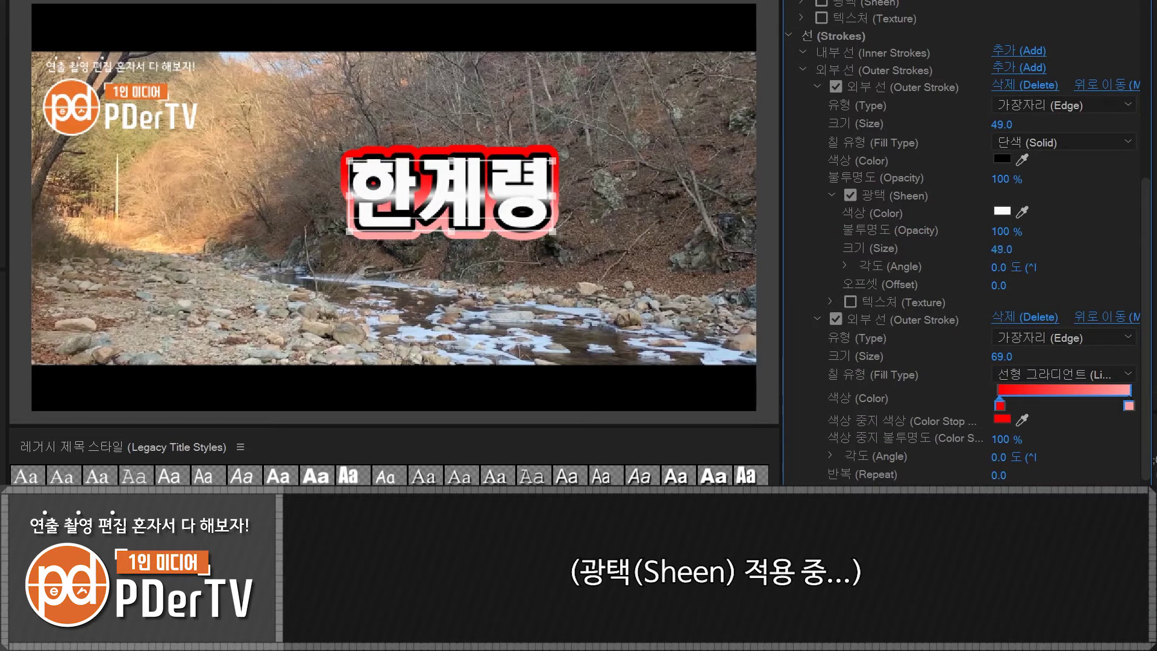
left_click_drag(1004, 267, 983, 232)
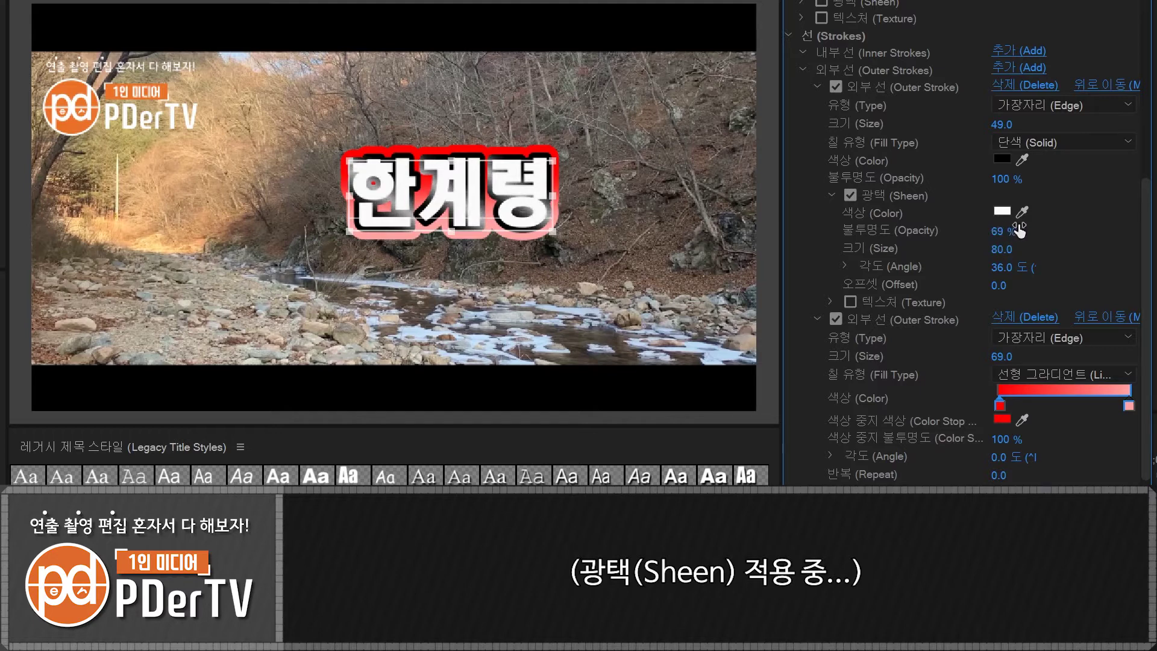
left_click_drag(999, 285, 1037, 285)
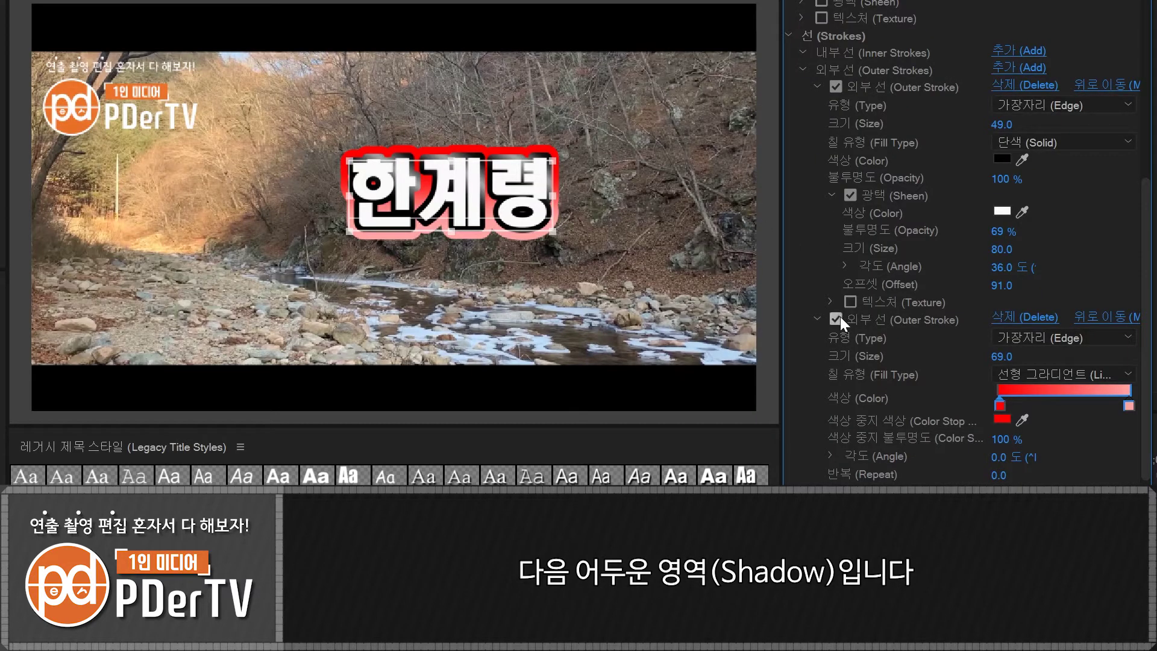
Turn off the gradient outer stroke and enable Shadow with Opacity 100%, Distance 20, Size 18 and Spread 56.
left_click(836, 318)
scroll(1145, 254, "down", 5)
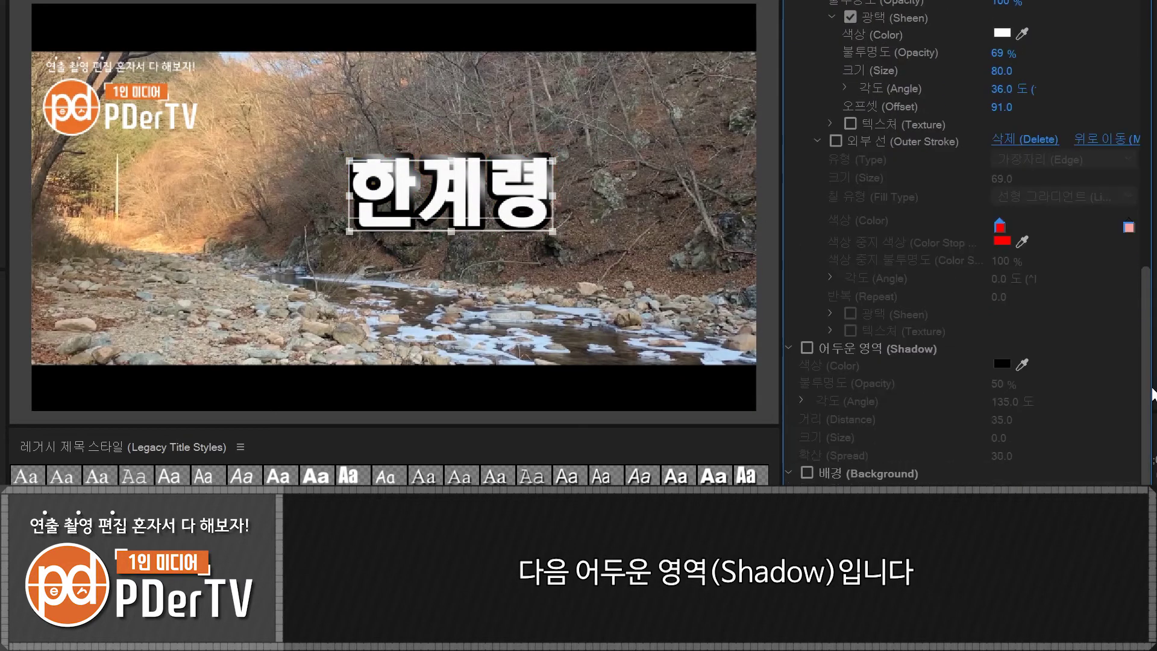
left_click(806, 348)
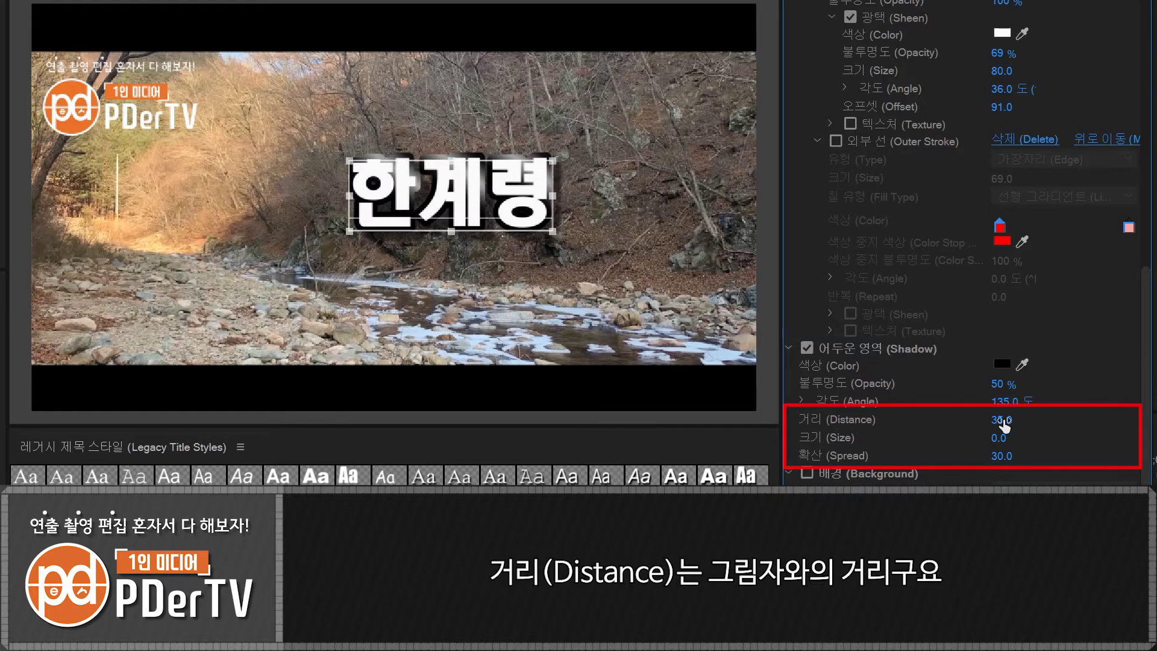
mouse_move(1001, 421)
left_mouse_down()
mouse_move(986, 420)
mouse_move(994, 438)
left_mouse_up()
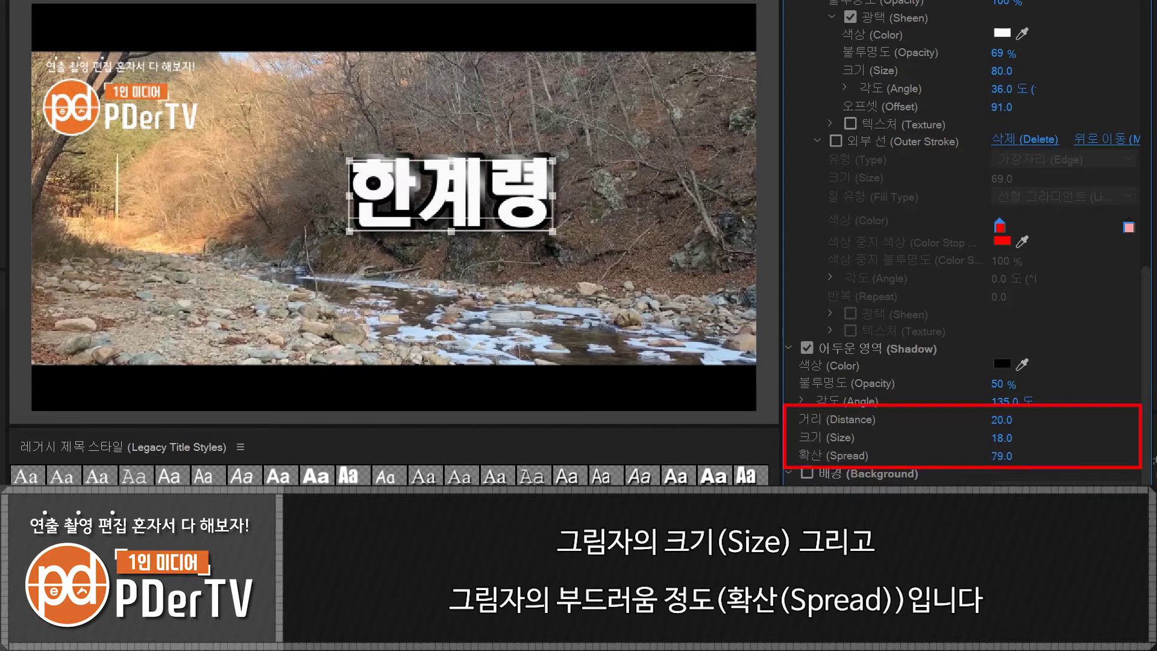
left_click_drag(1002, 455, 997, 456)
left_click(1002, 383)
type("100")
key("Return")
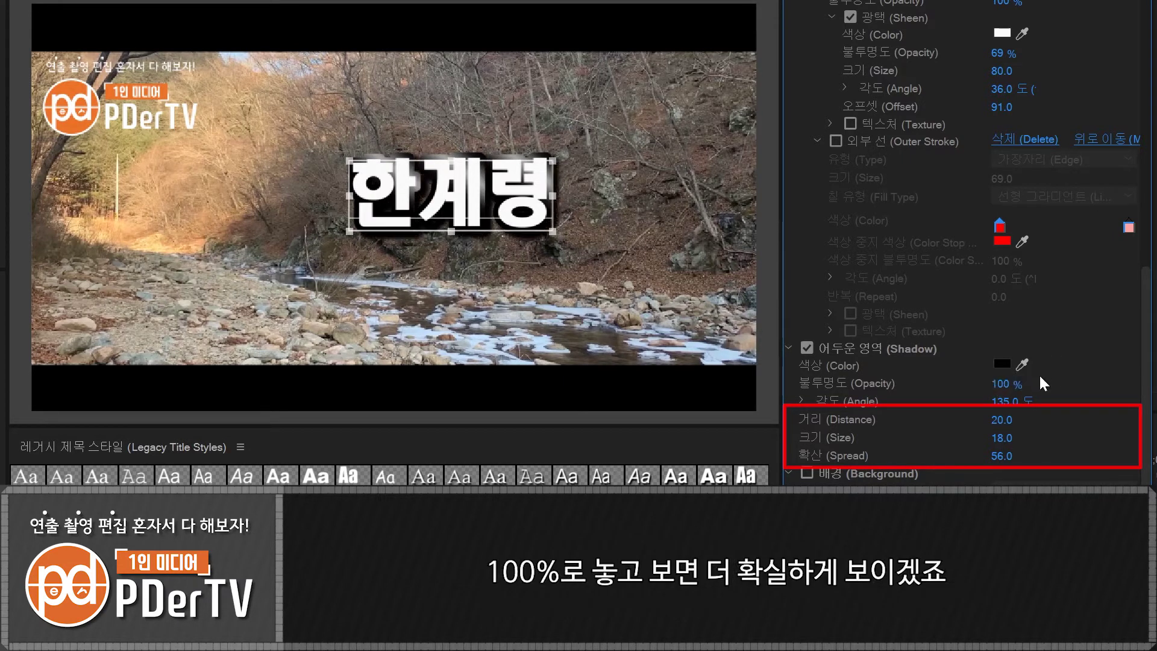
Try a Shadow Distance of 128 with Size 0 and Spread 88, and reduce the Distance to 35.
left_click_drag(1002, 419, 982, 438)
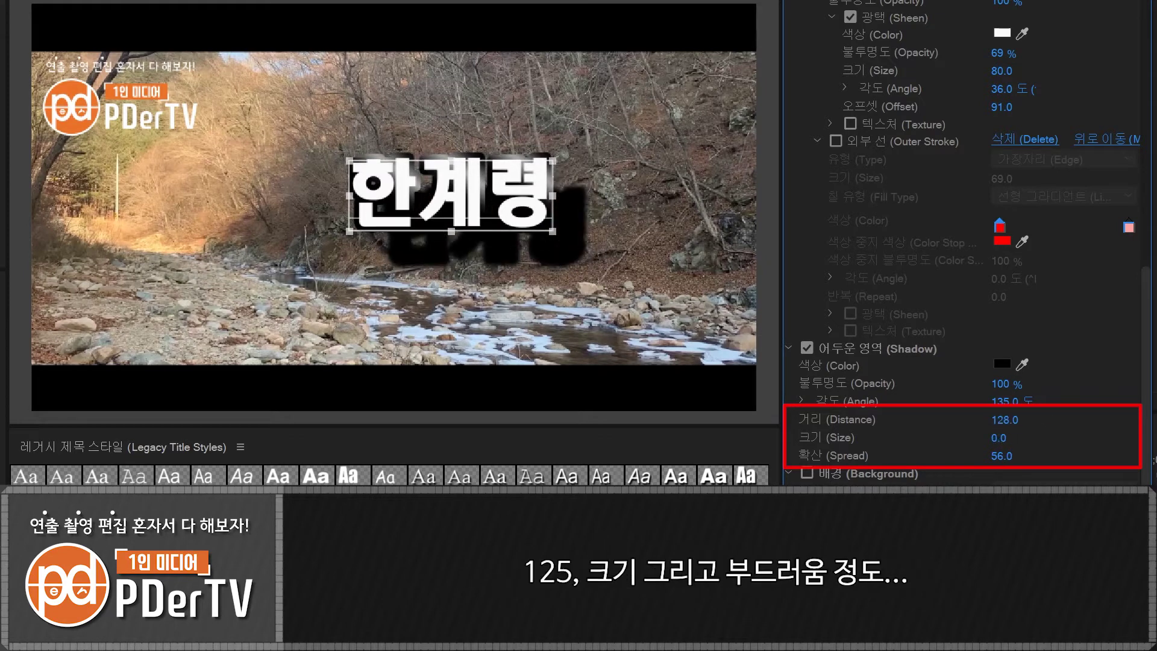
left_click(1001, 456)
type("100")
key("Return")
left_click_drag(1002, 456, 995, 456)
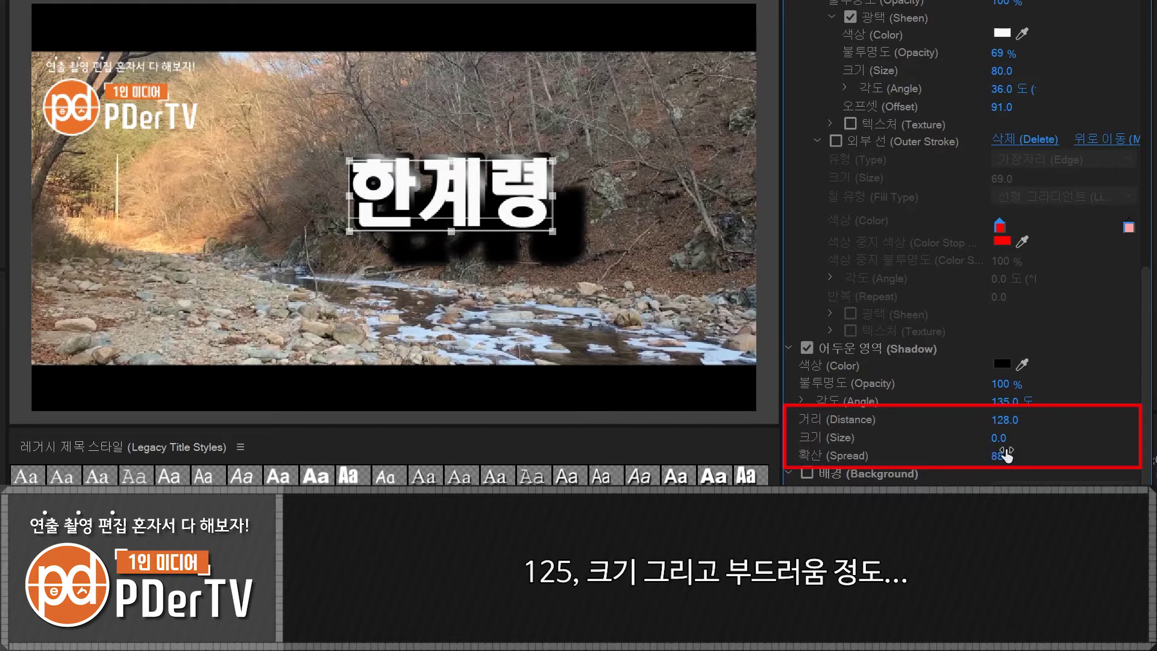
left_click(1001, 419)
type("53")
key("Return")
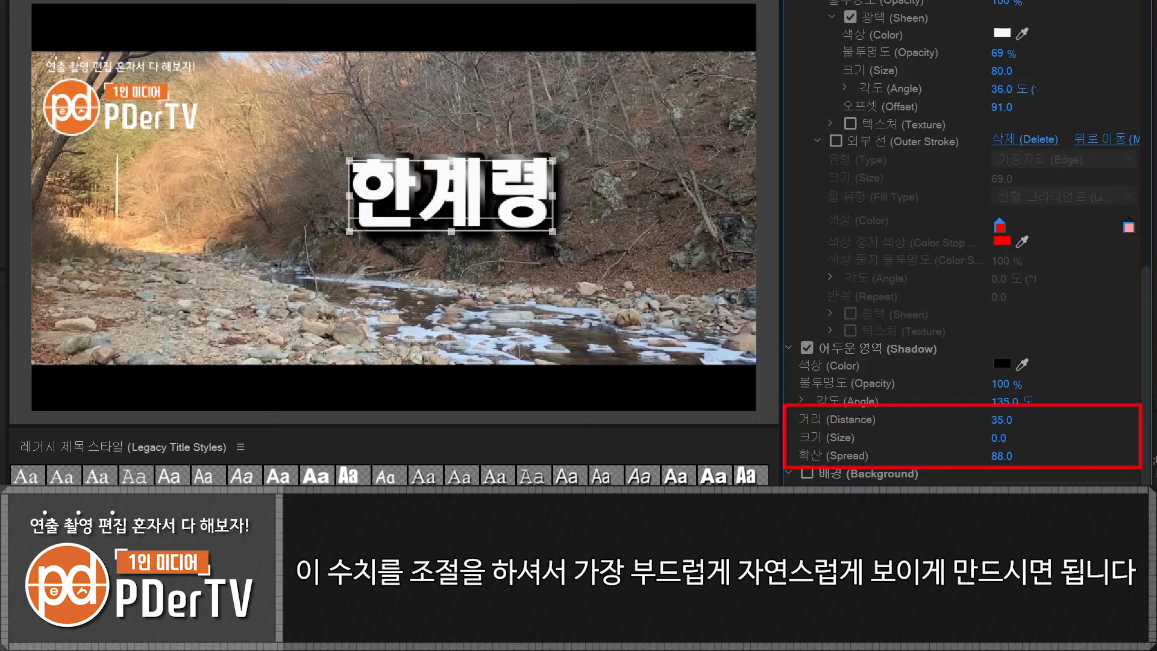
Set the Shadow's Distance to 12, Size to 23, Spread to 62 and Opacity to 70%, and check the title without its selection frame.
mouse_move(1002, 420)
left_mouse_down()
mouse_move(986, 419)
mouse_move(1013, 438)
mouse_move(988, 456)
mouse_move(1024, 457)
mouse_move(988, 419)
left_mouse_up()
type("70")
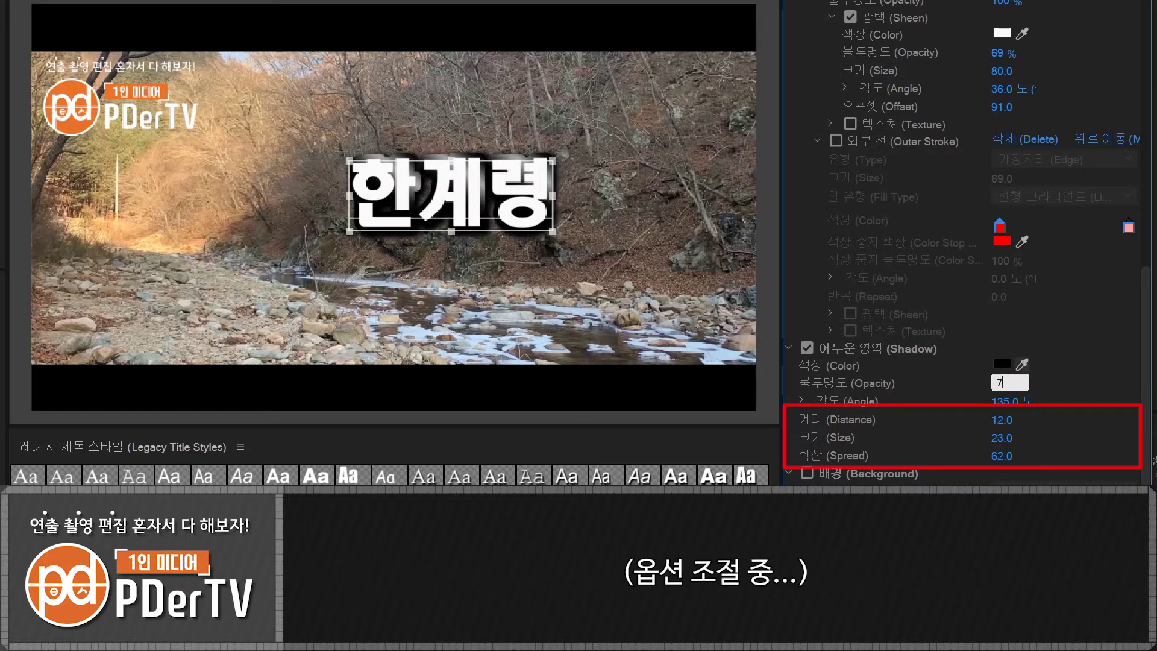
key("Return")
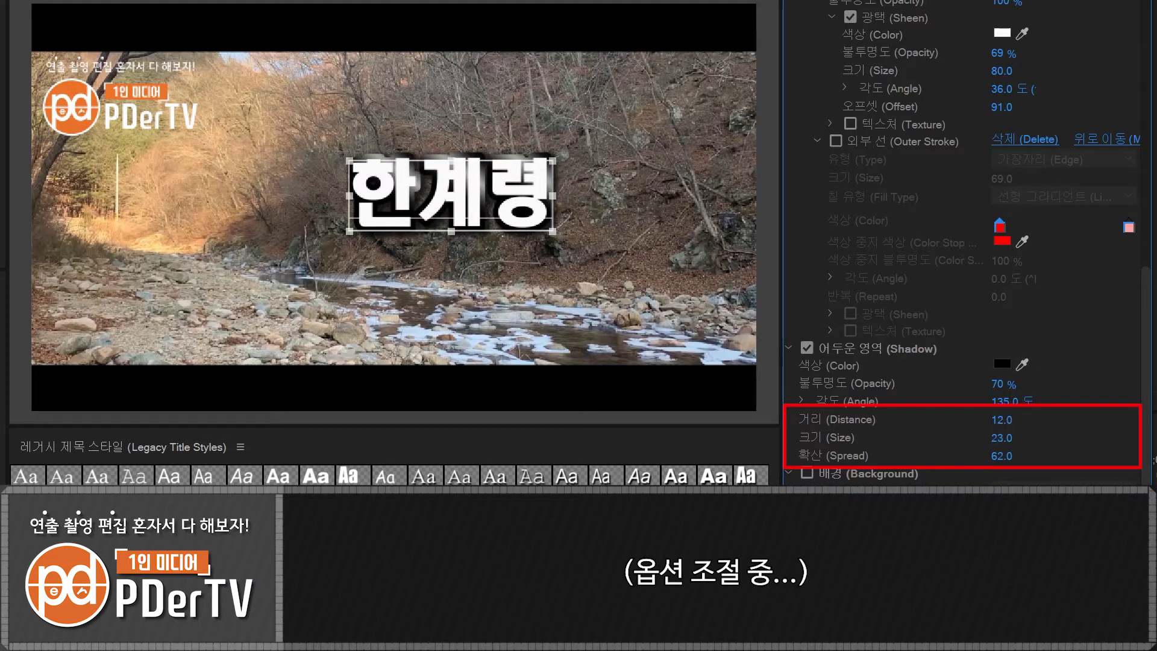
left_click(641, 242)
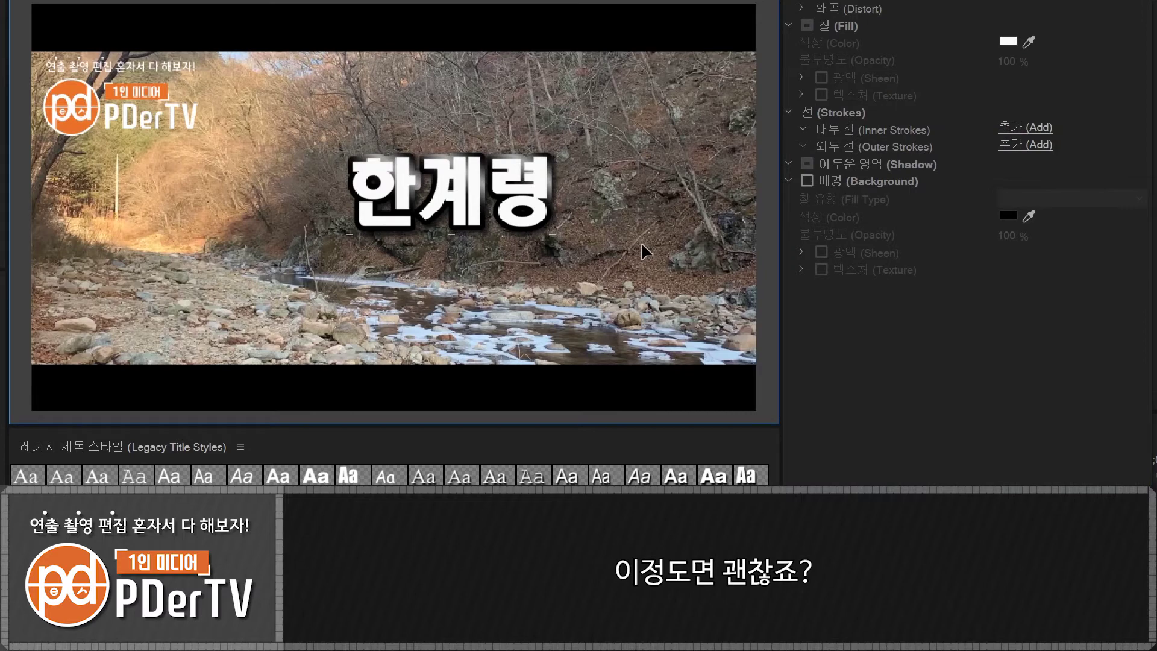
Turn the title's Background on to preview it, and switch it back off.
left_click(550, 213)
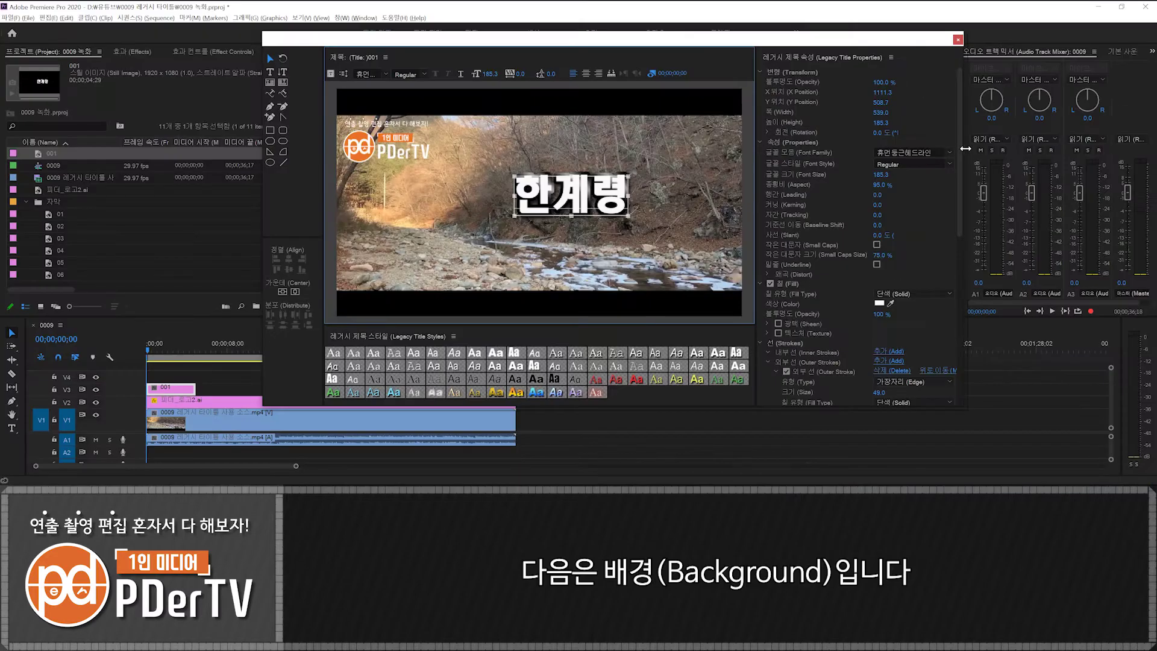
left_click_drag(960, 147, 959, 339)
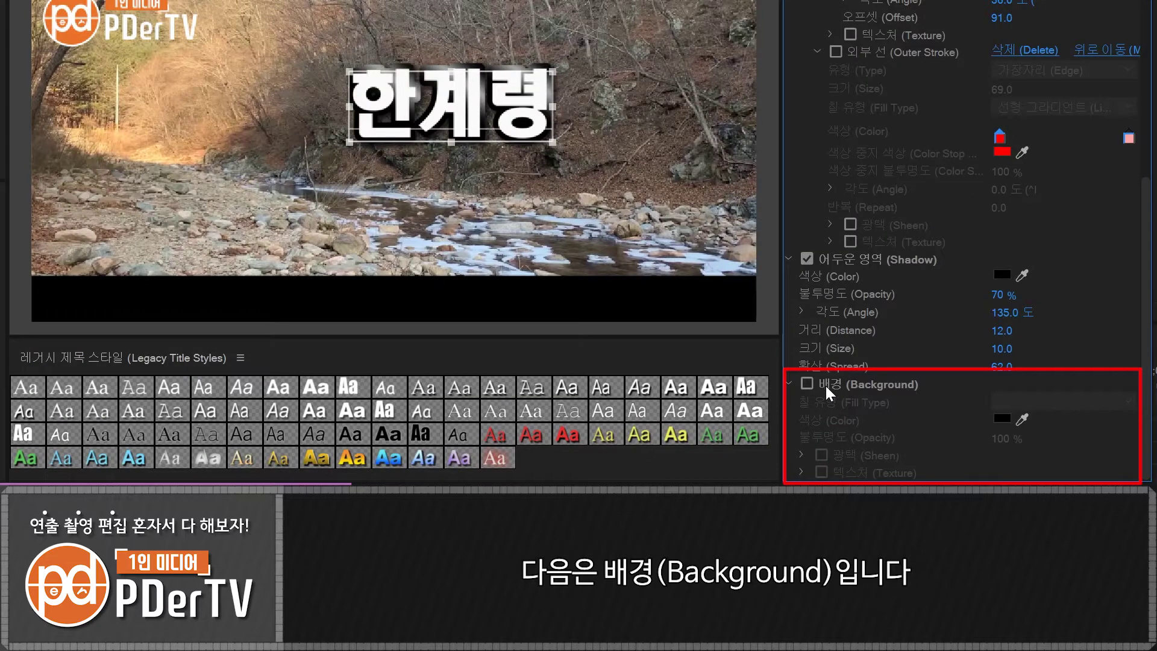
left_click(770, 351)
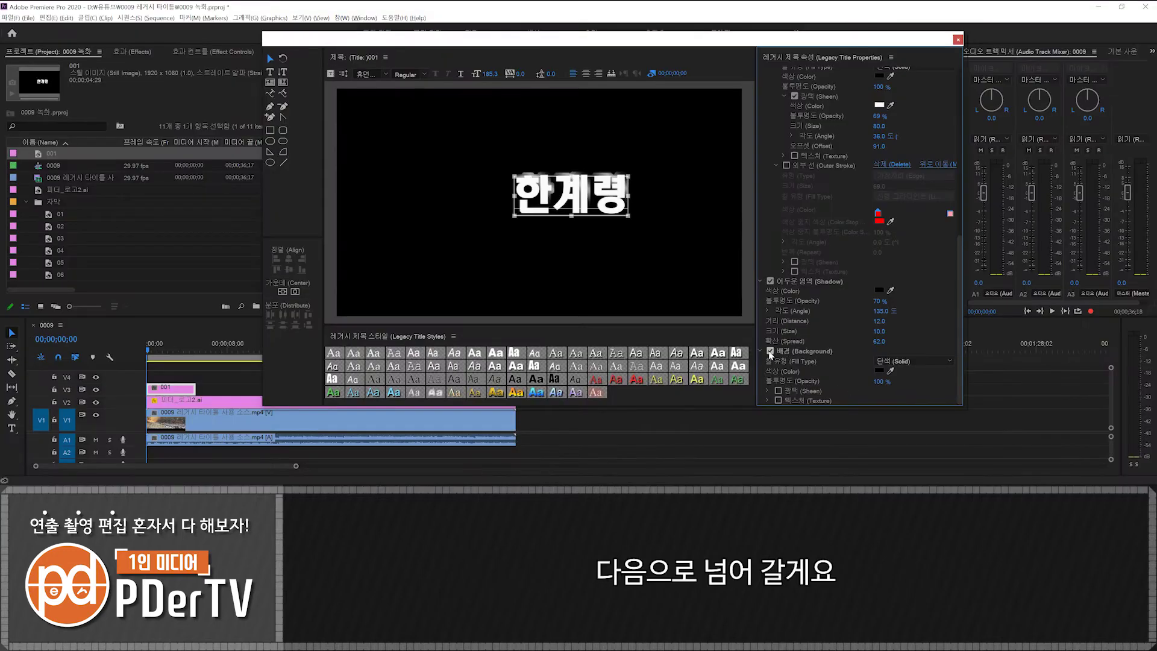
left_click(807, 383)
left_click_drag(962, 283, 962, 256)
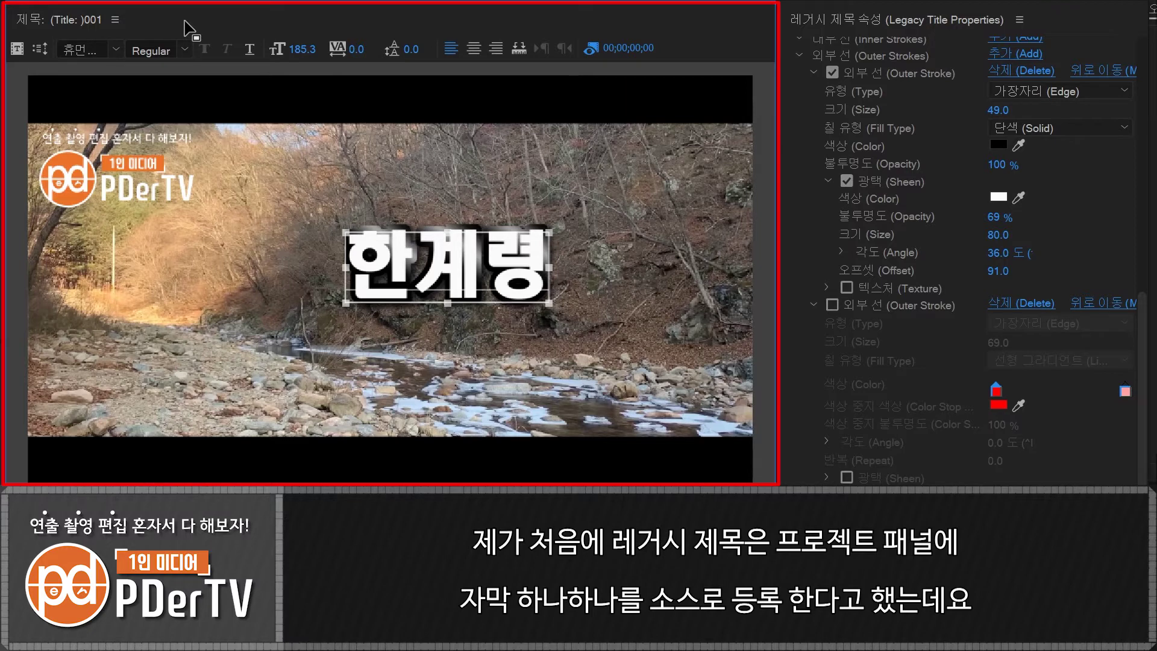
Create a new title named 002 based on the current title.
left_click(16, 48)
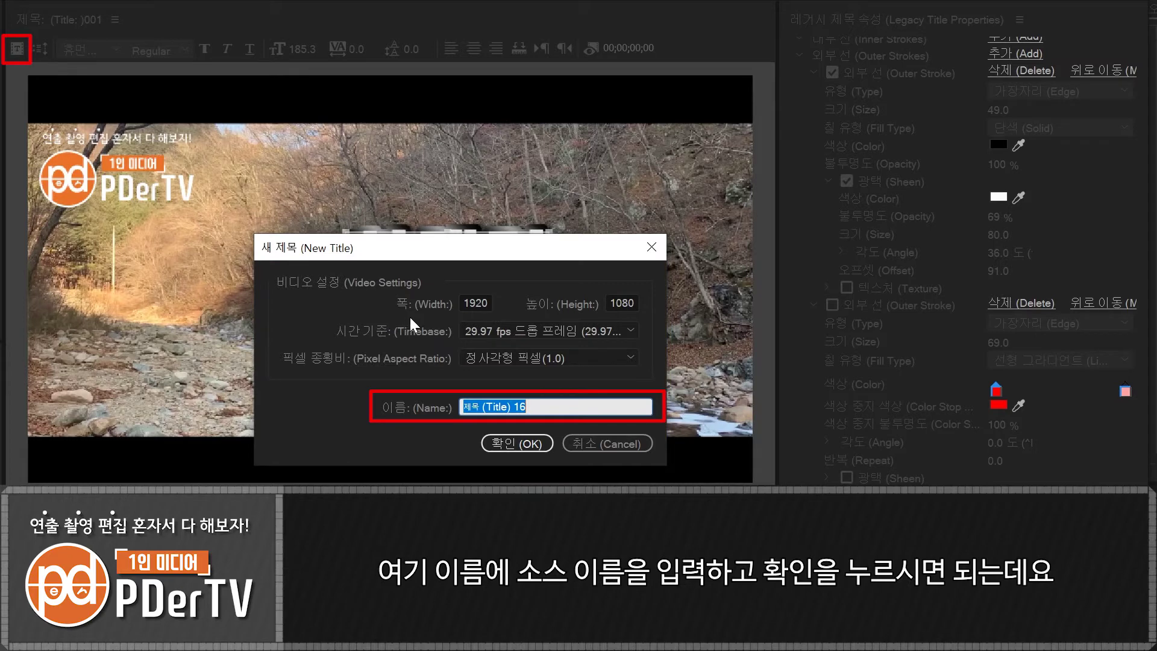
type("002")
key("Return")
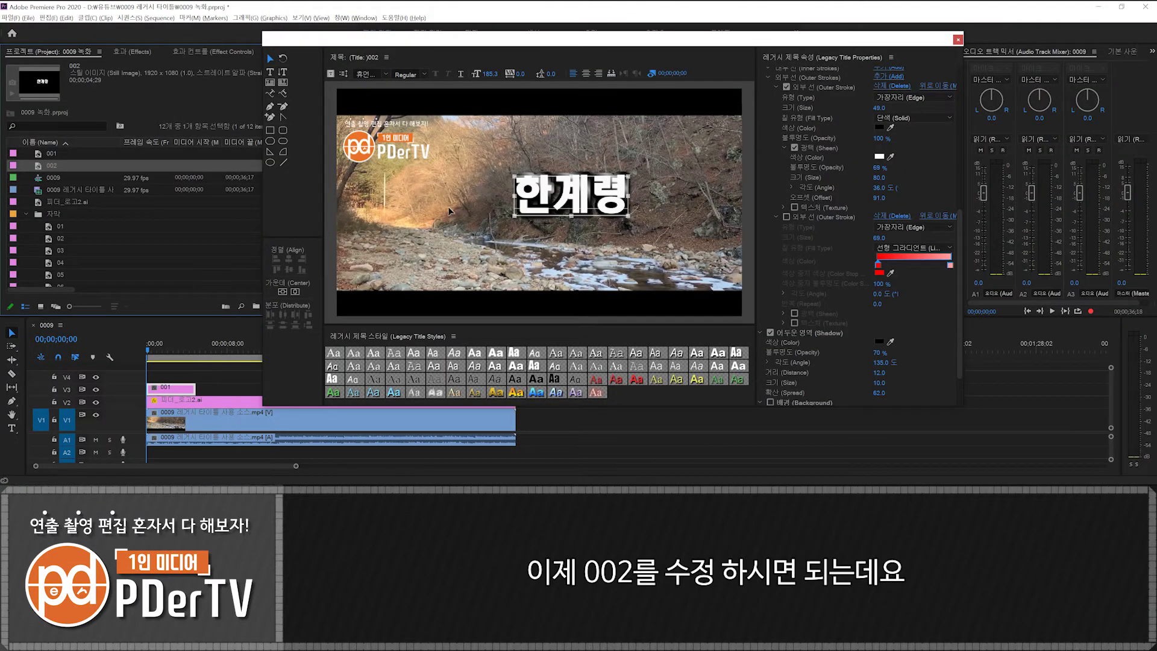
Close the title editor, reopen title 002 from the project, and narrow the tools area to enlarge the title view.
left_click(957, 40)
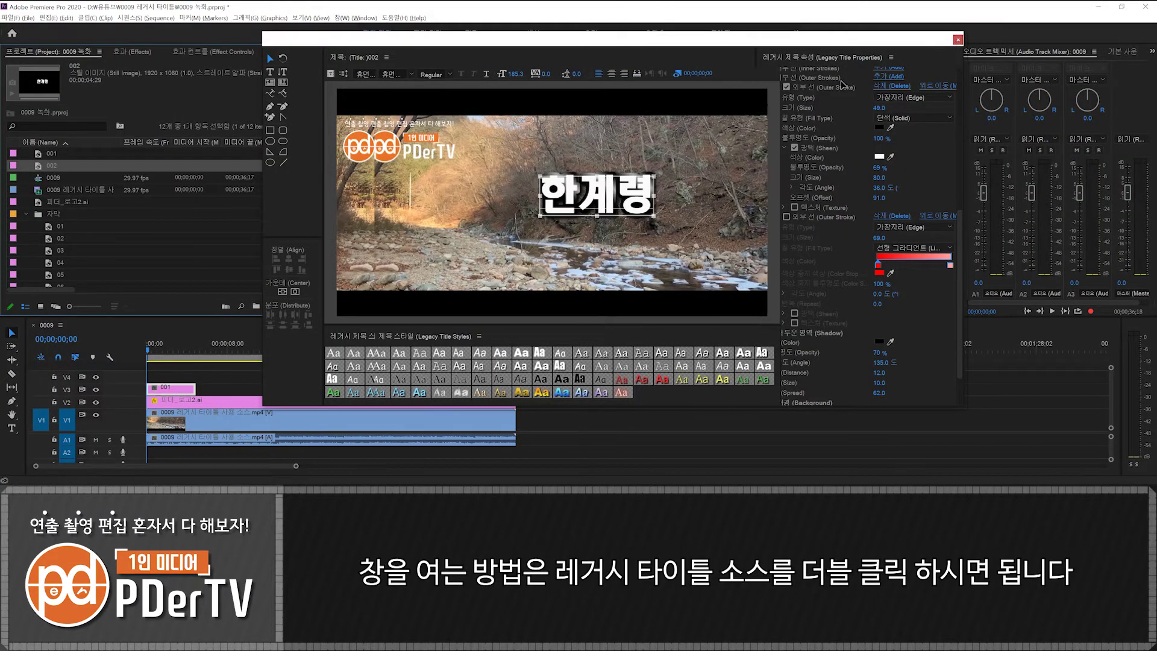
double_click(38, 166)
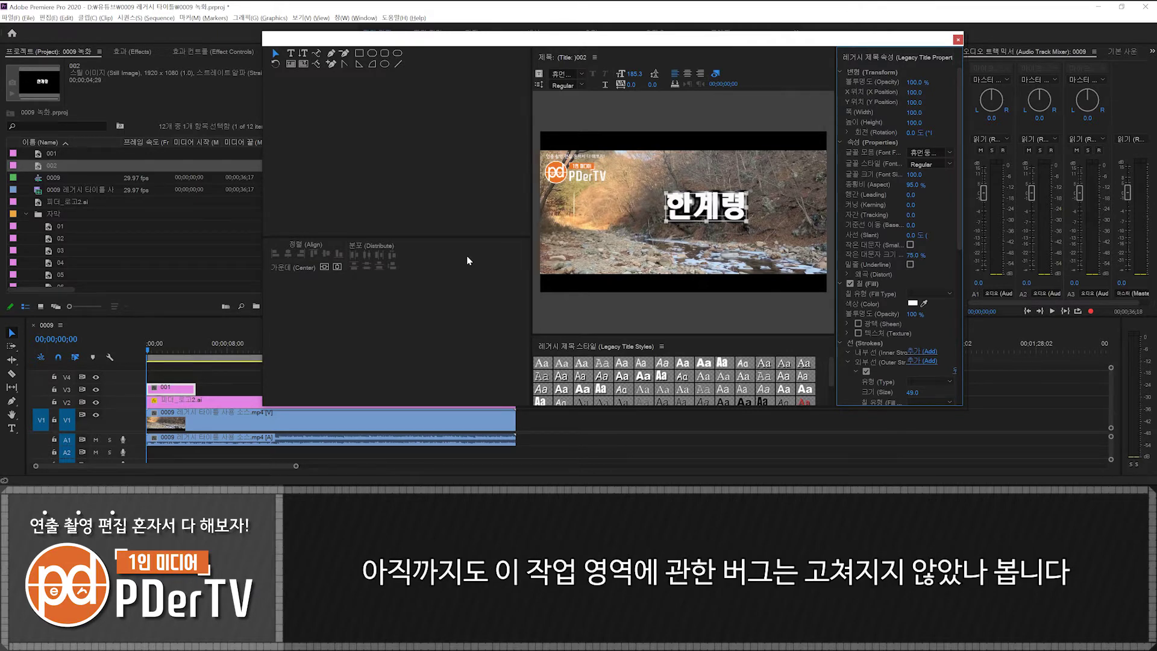
left_click_drag(532, 238, 328, 248)
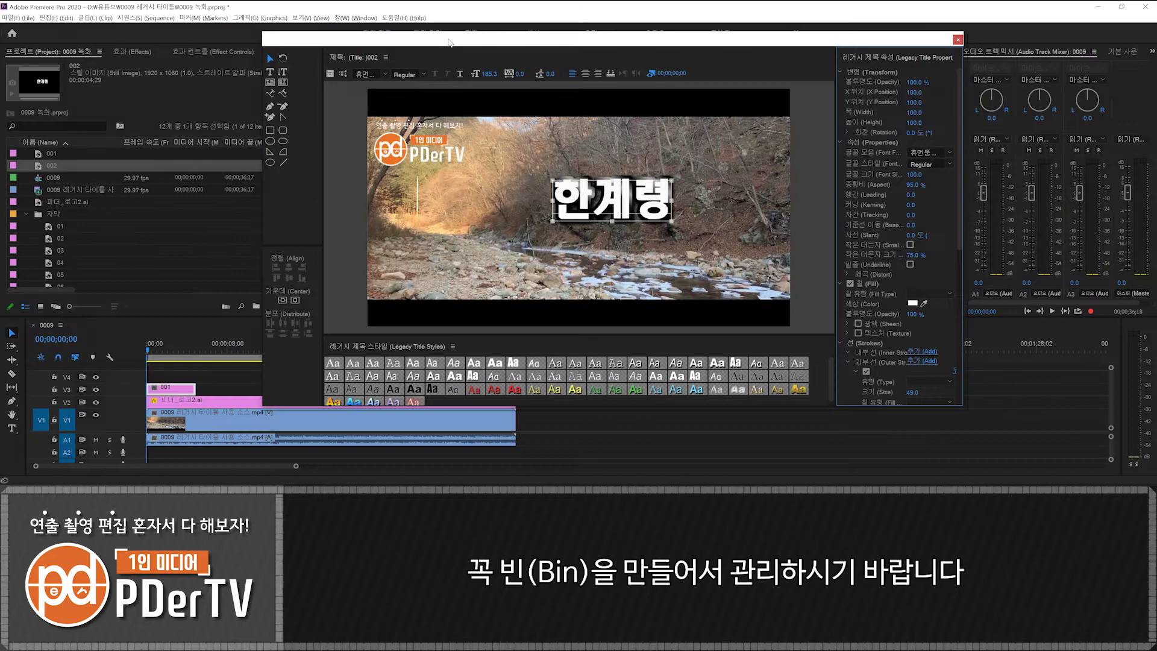
Move the title editor aside, create a new bin in the project, and put titles 001 and 002 into it.
left_click_drag(439, 38, 694, 64)
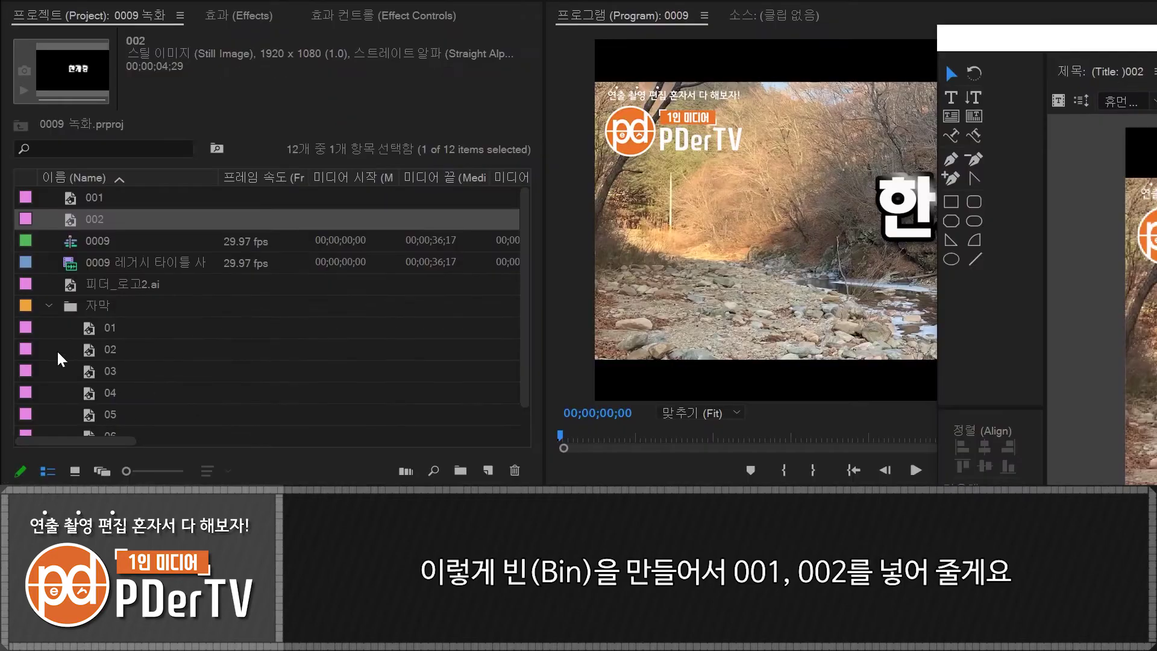
left_click(239, 294)
left_click(449, 465)
left_click(90, 219)
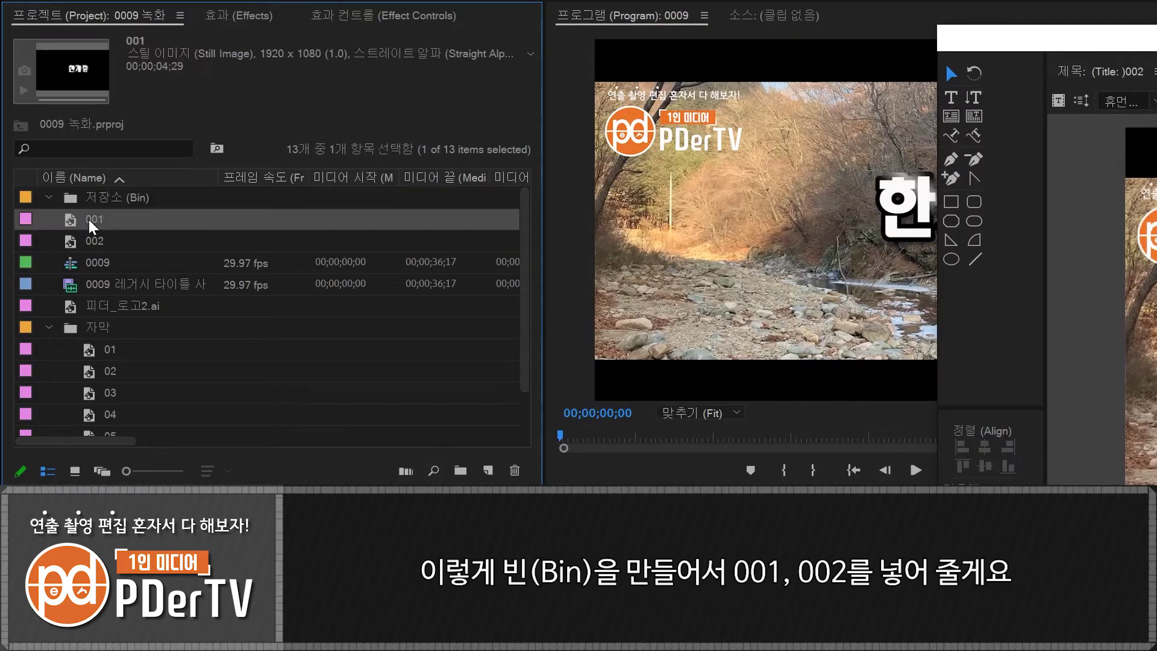
left_click(93, 243)
left_click_drag(92, 219, 102, 199)
left_click_drag(97, 242, 106, 199)
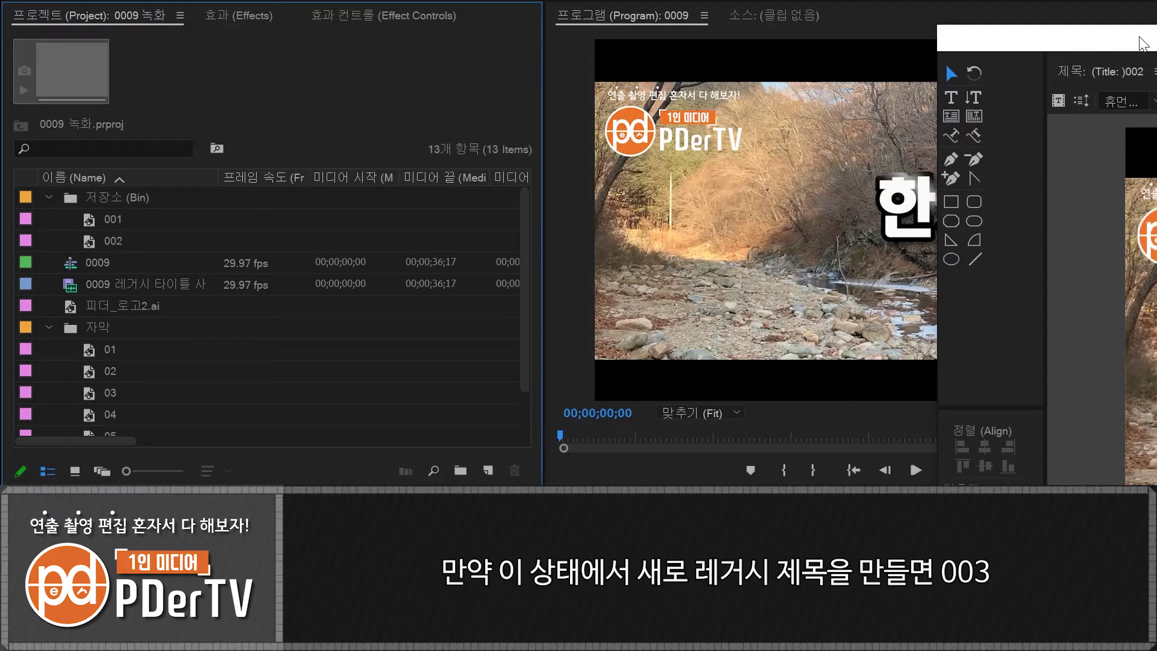
Create title 003 based on the current title and move it from the project root into the new bin.
left_click_drag(1142, 36, 922, 3)
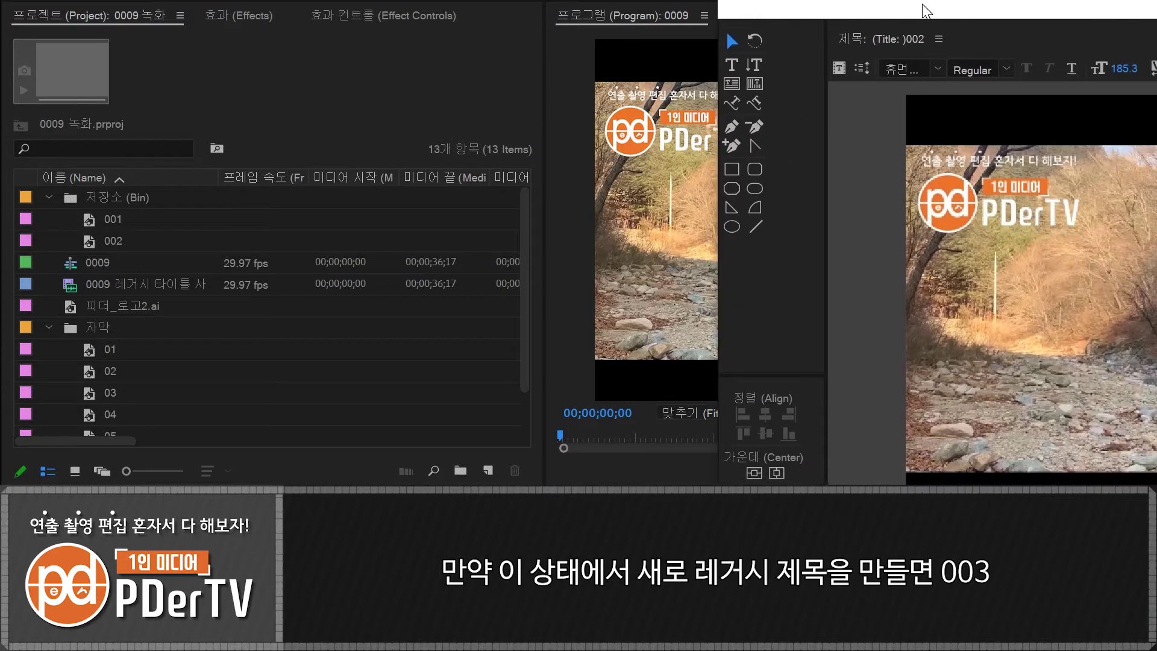
left_click(838, 68)
type("003")
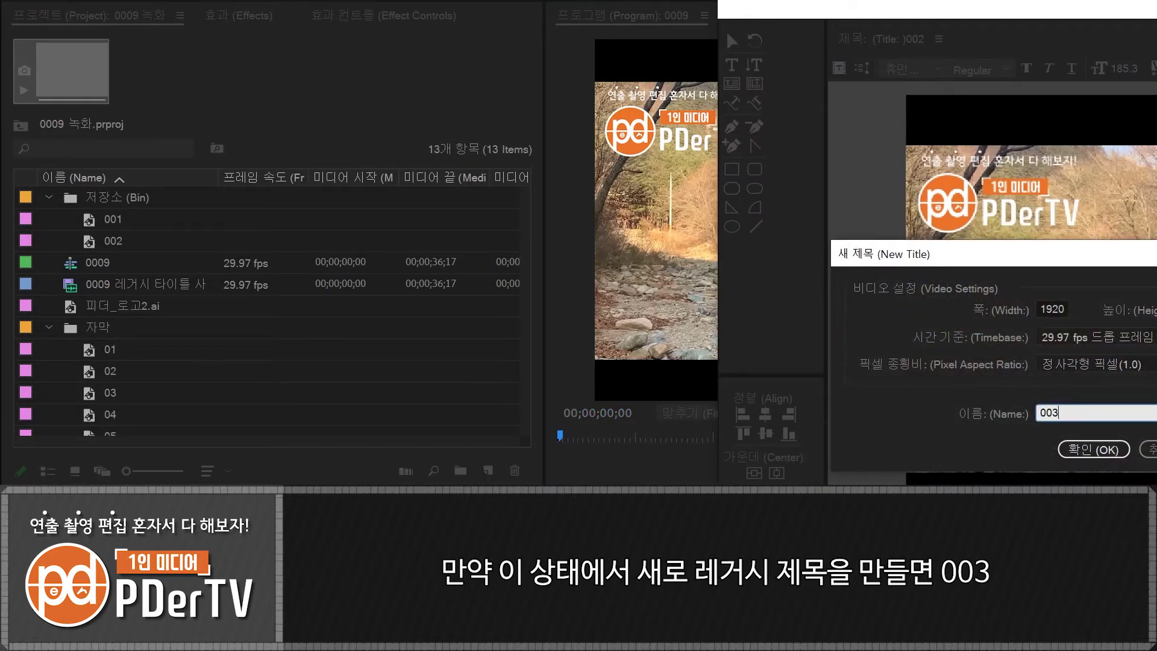
key("Return")
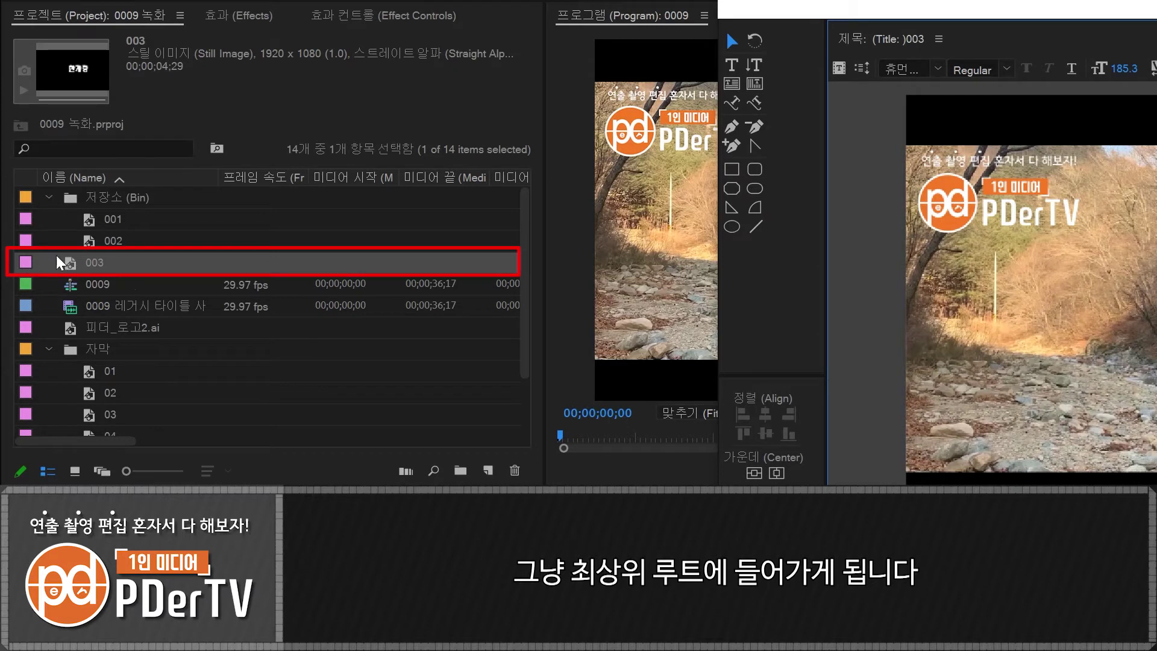
left_click_drag(69, 263, 100, 199)
Create title 004 based on the current title with the new bin selected as its location.
left_click(89, 220)
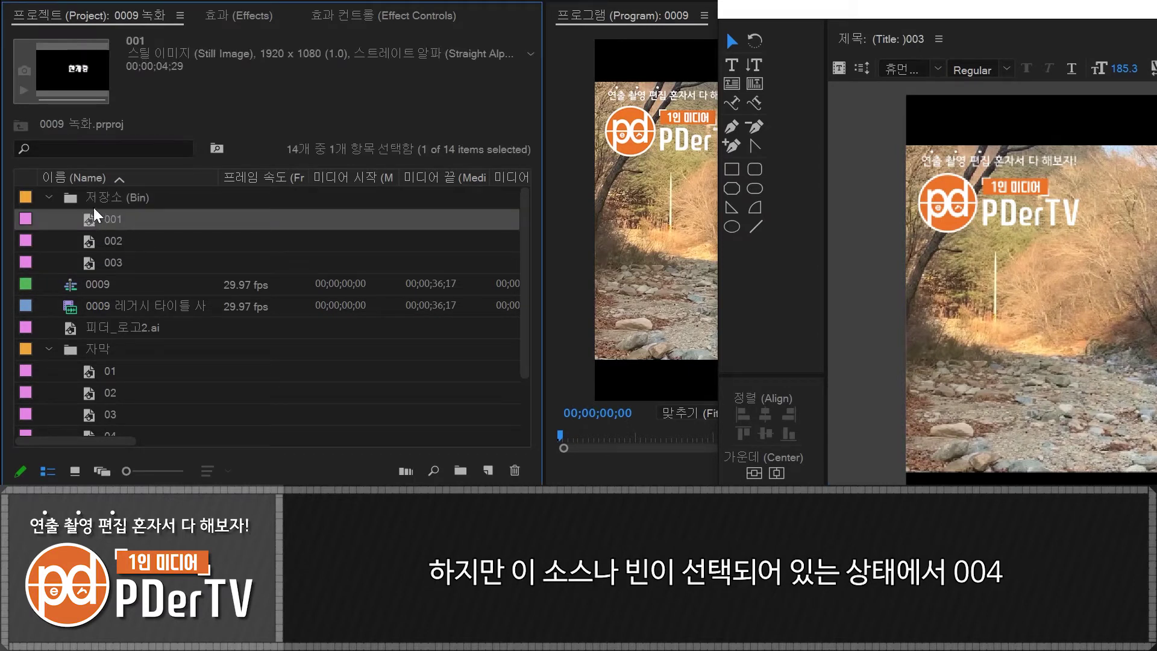
left_click(96, 199)
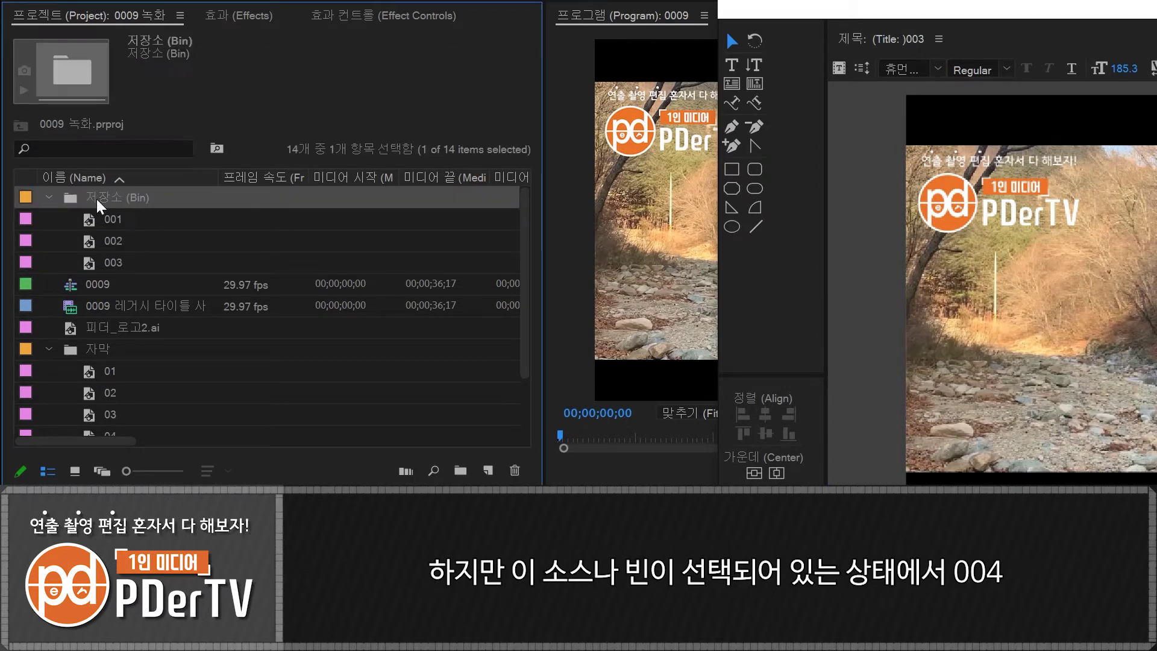
left_click(839, 68)
type("004")
key("Return")
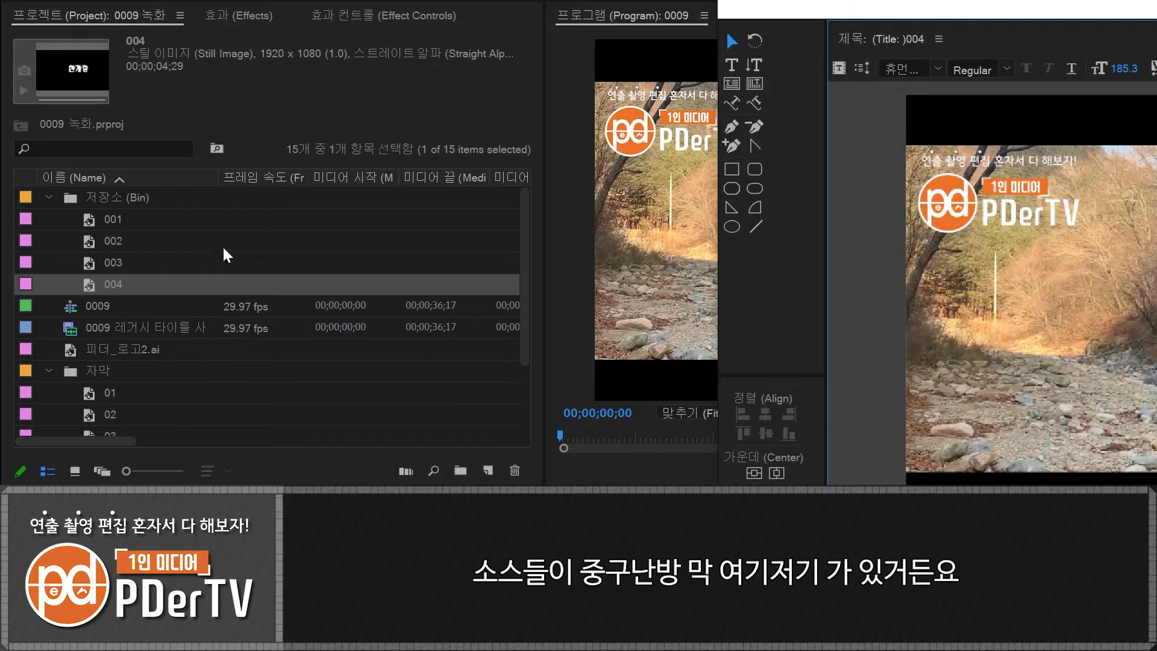
left_click(95, 198)
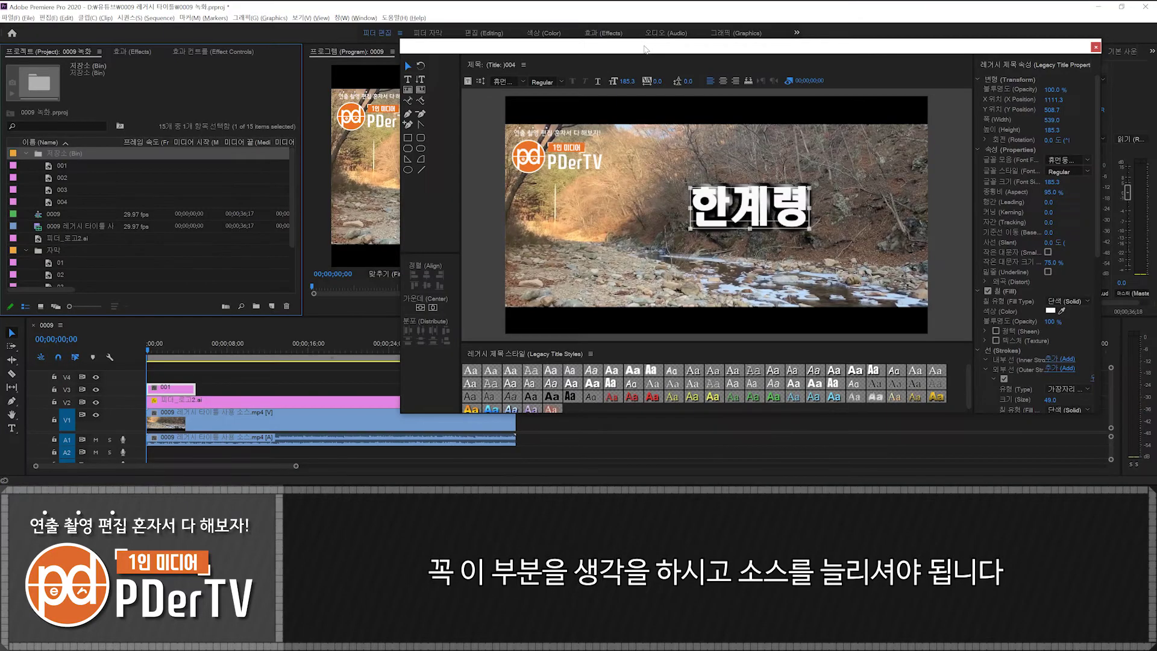
Reposition the title editor and look through the font family and font style choices for the title text.
left_click_drag(644, 46, 534, 41)
left_click(363, 101)
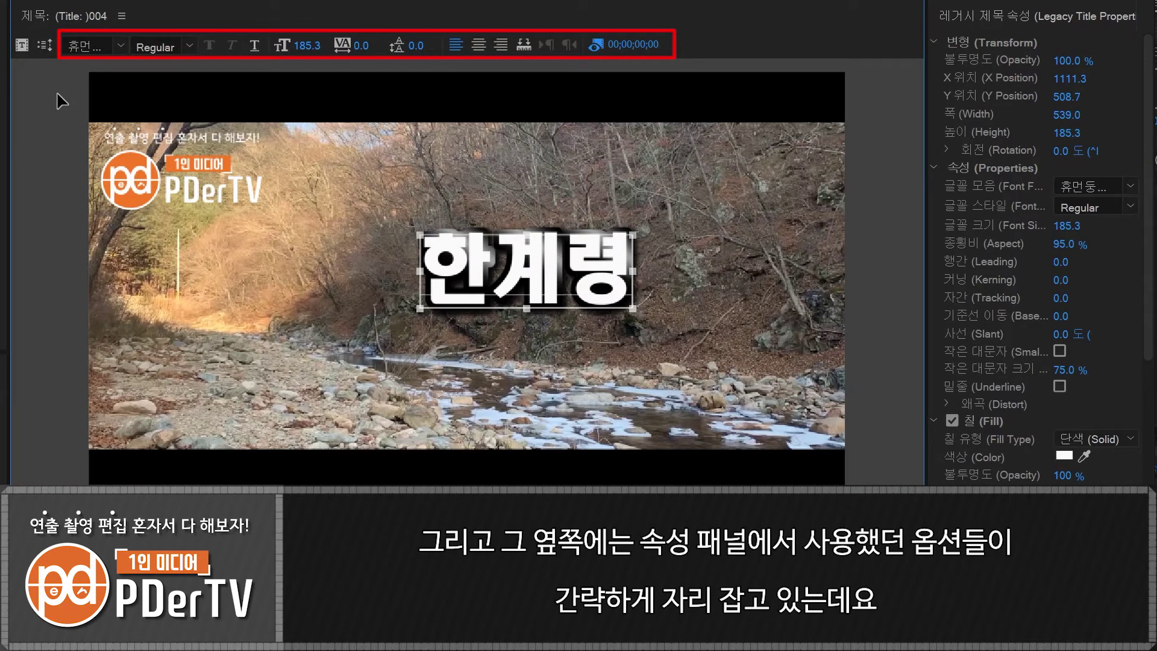
left_click(123, 47)
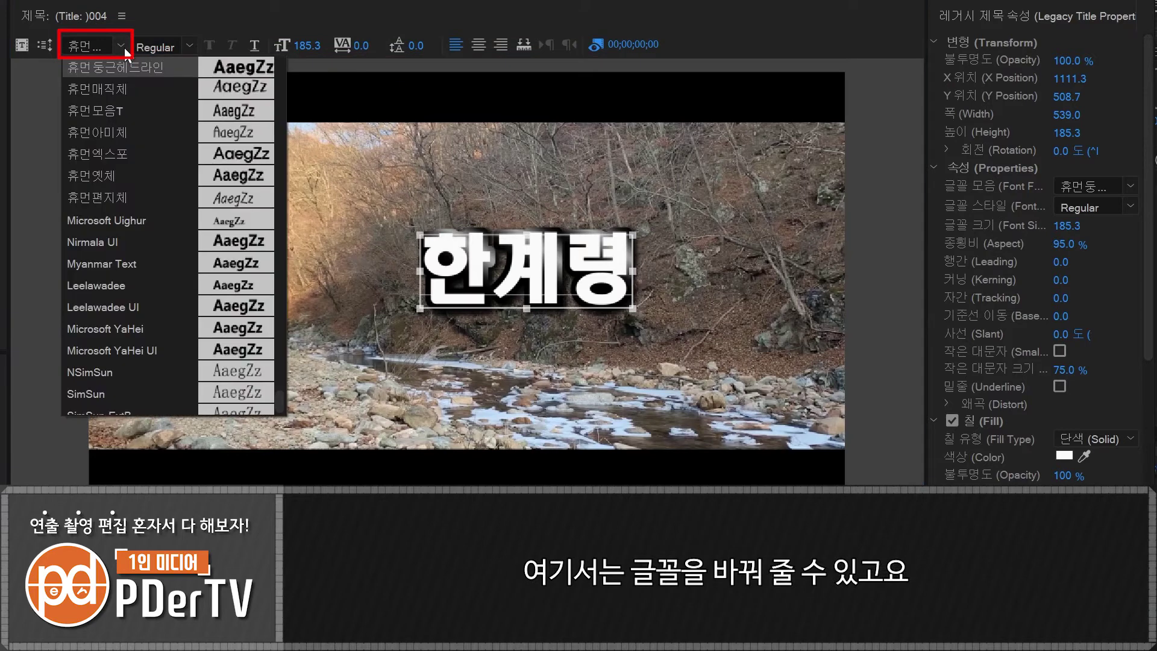
left_click(45, 125)
left_click(190, 46)
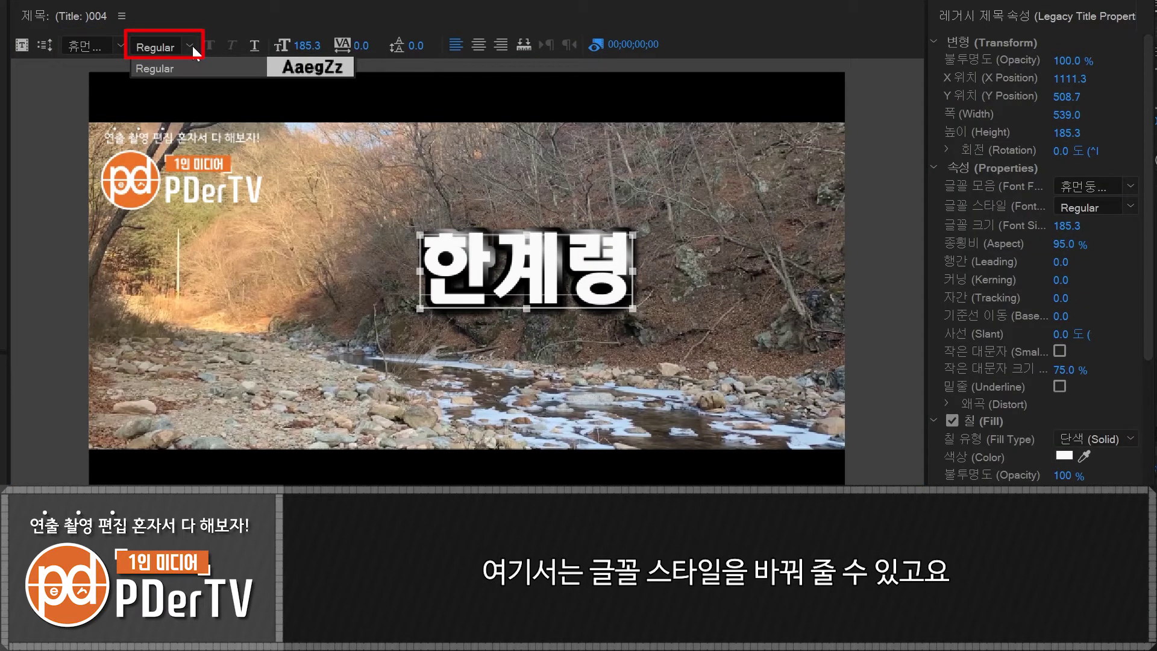
left_click(193, 46)
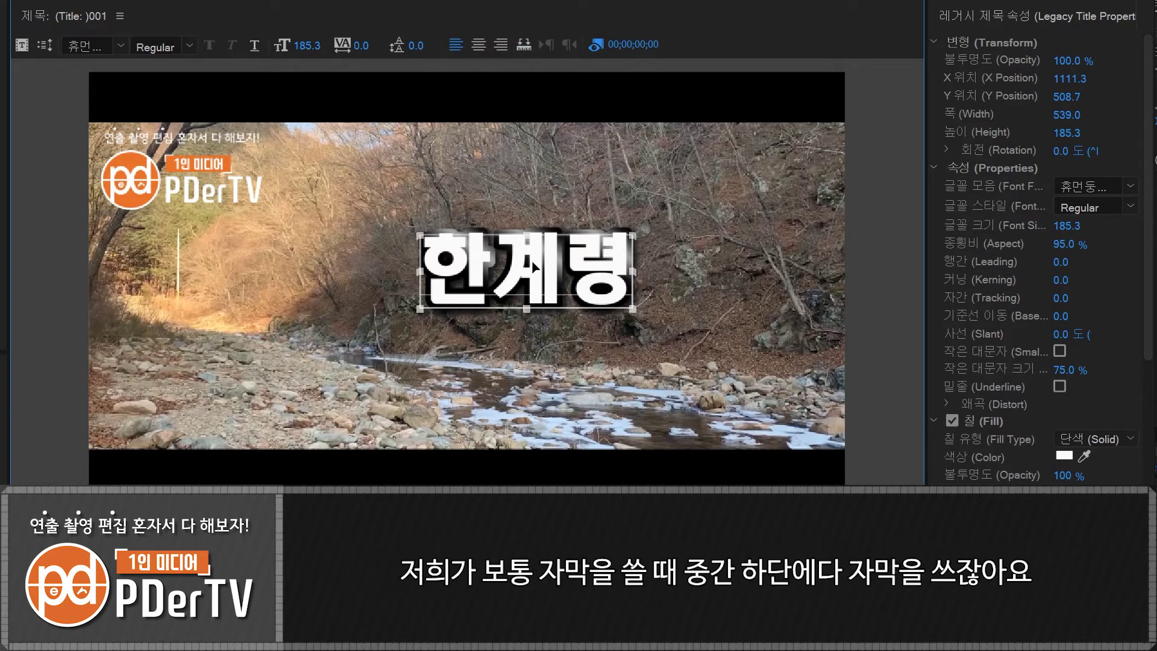
Move title 001's text to the lower middle of the frame and replace it with "오색령에서 놀다".
left_click_drag(530, 271, 499, 399)
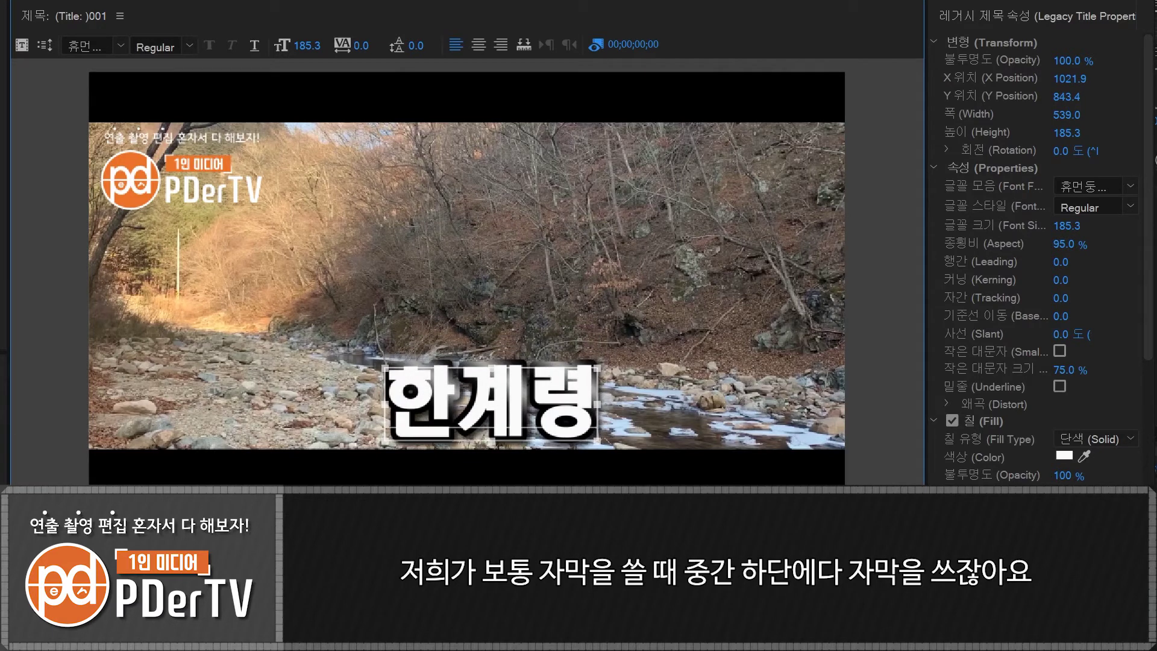
left_click_drag(481, 406, 481, 408)
double_click(480, 408)
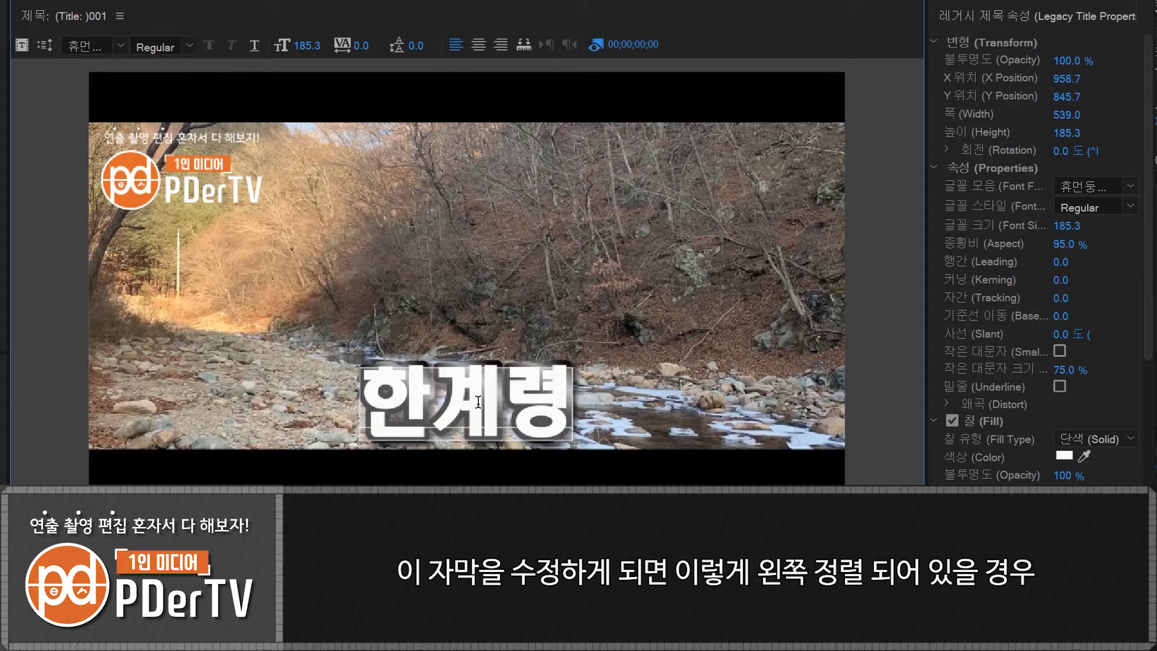
type("오색령에")
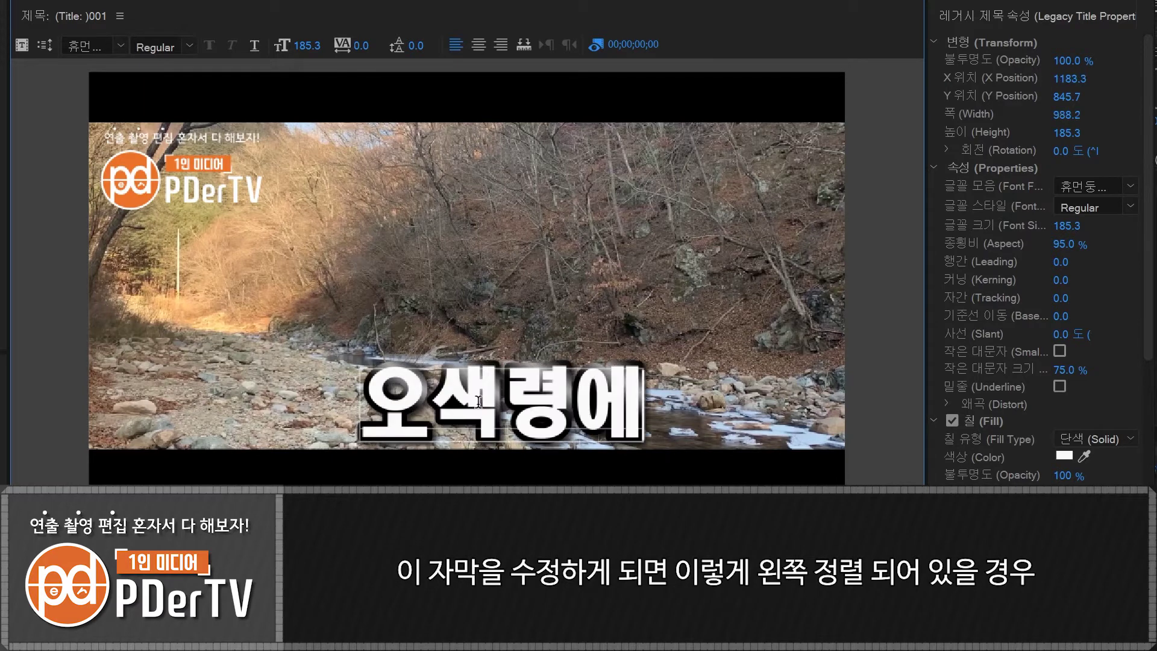
type("서 놀다")
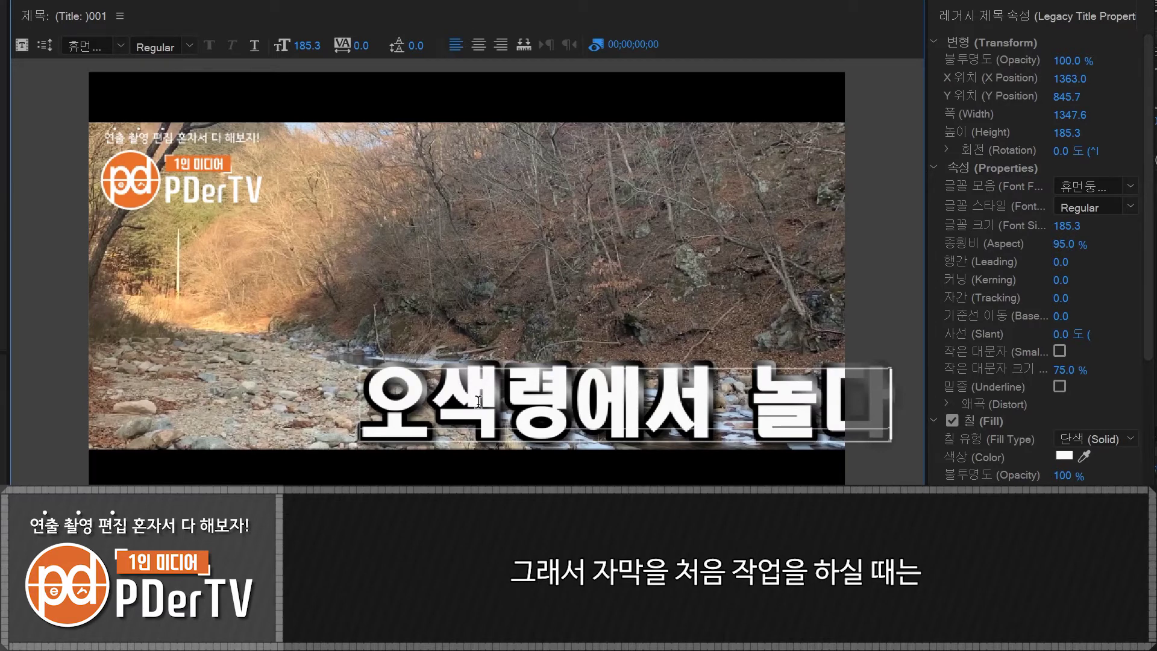
Center-align the lower title text and replace its wording with "한계령 휴게소".
left_click(479, 47)
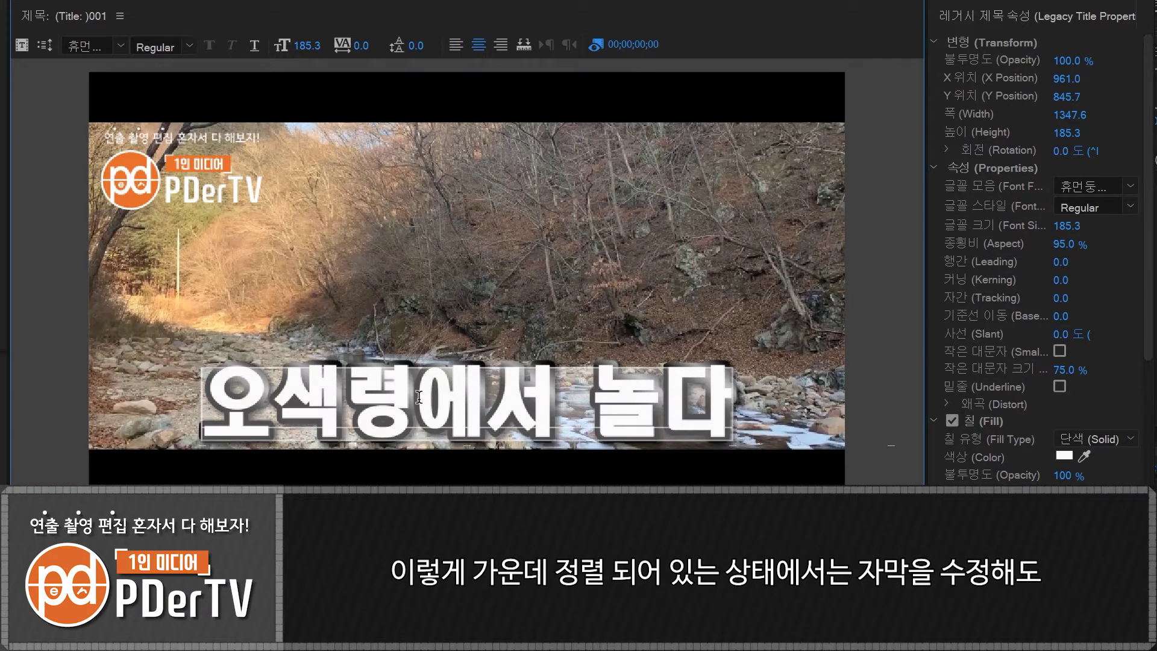
key("ctrl+a")
type("한계령 휴")
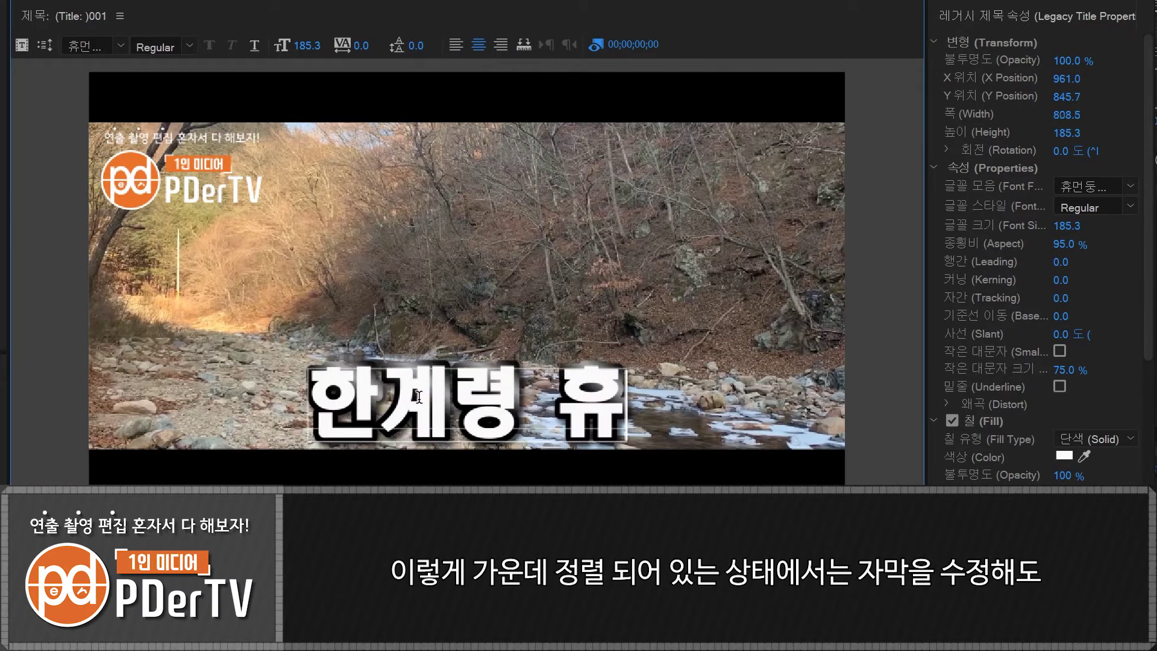
type("게소")
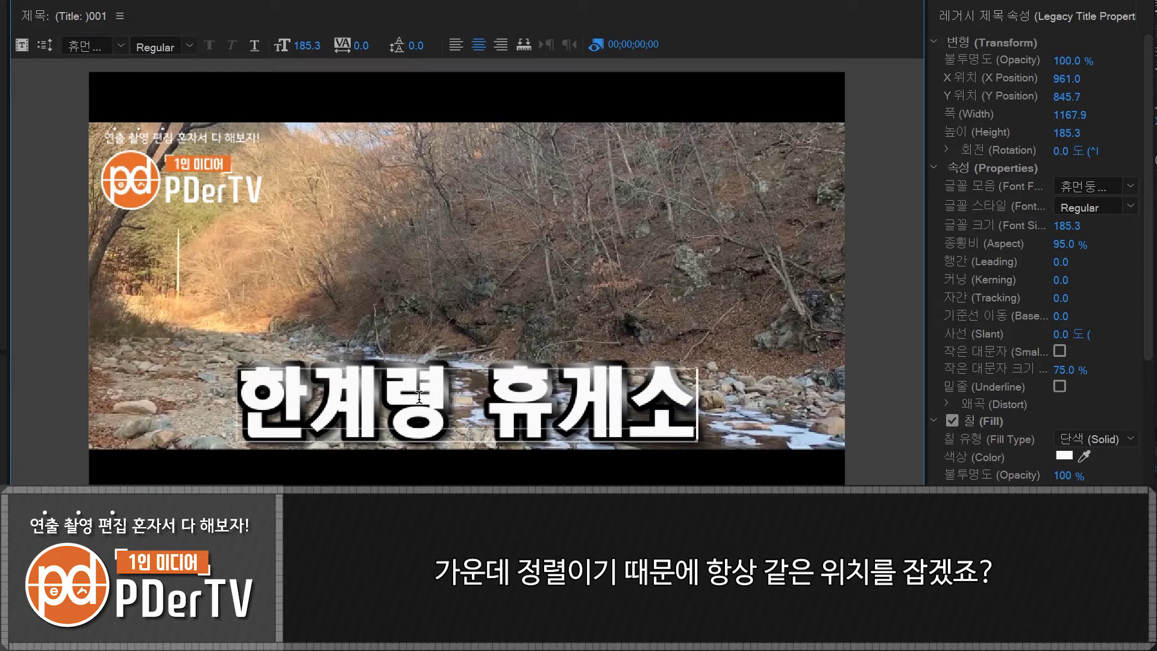
key("Escape")
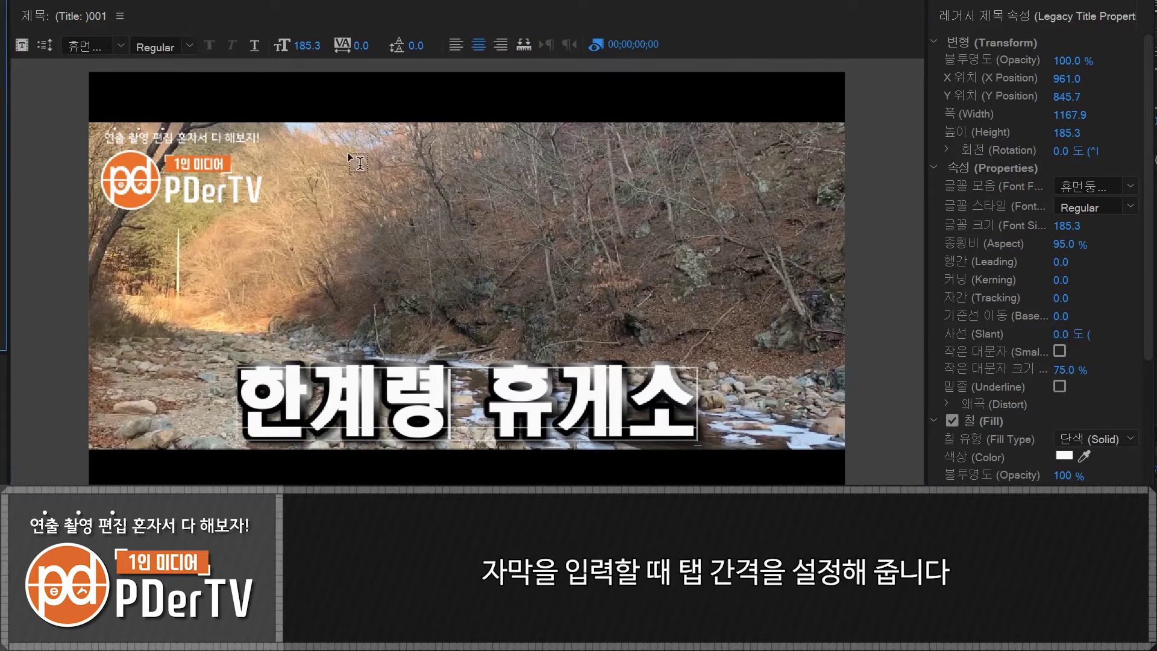
Draw an area text box about 901 by 415 in the upper frame and enter "강원도로 갈려면 한계령을 지나가야 합니다".
left_click_drag(347, 156, 701, 318)
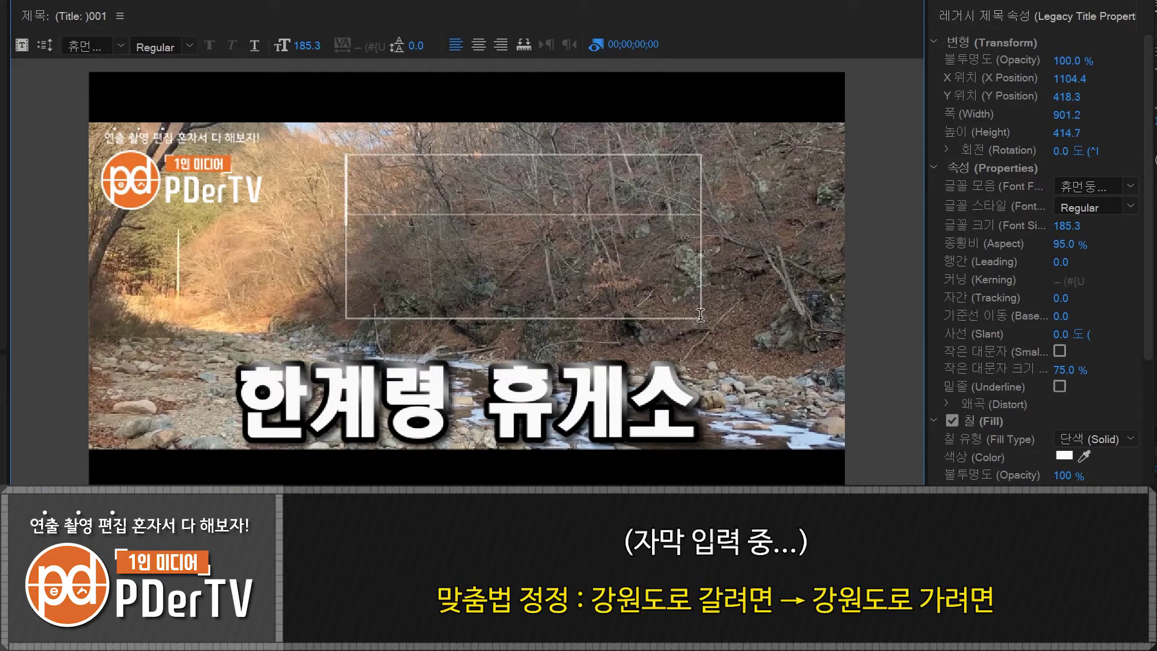
type("강원도로 갈려")
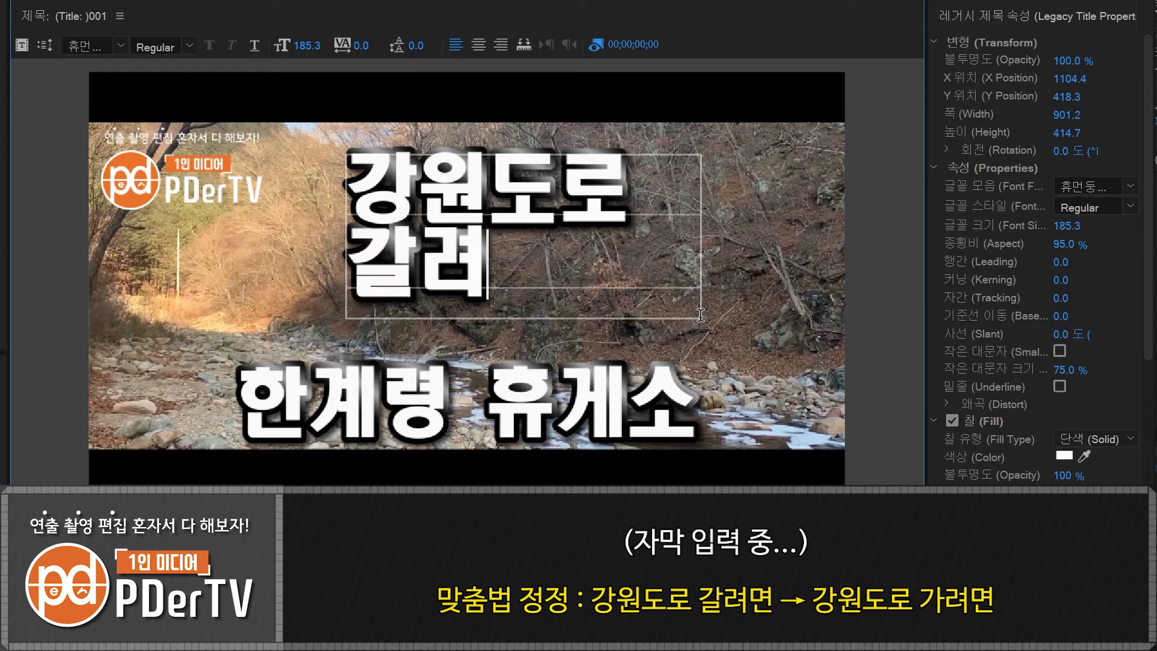
type("면 한")
key("BackSpace")
key("BackSpace")
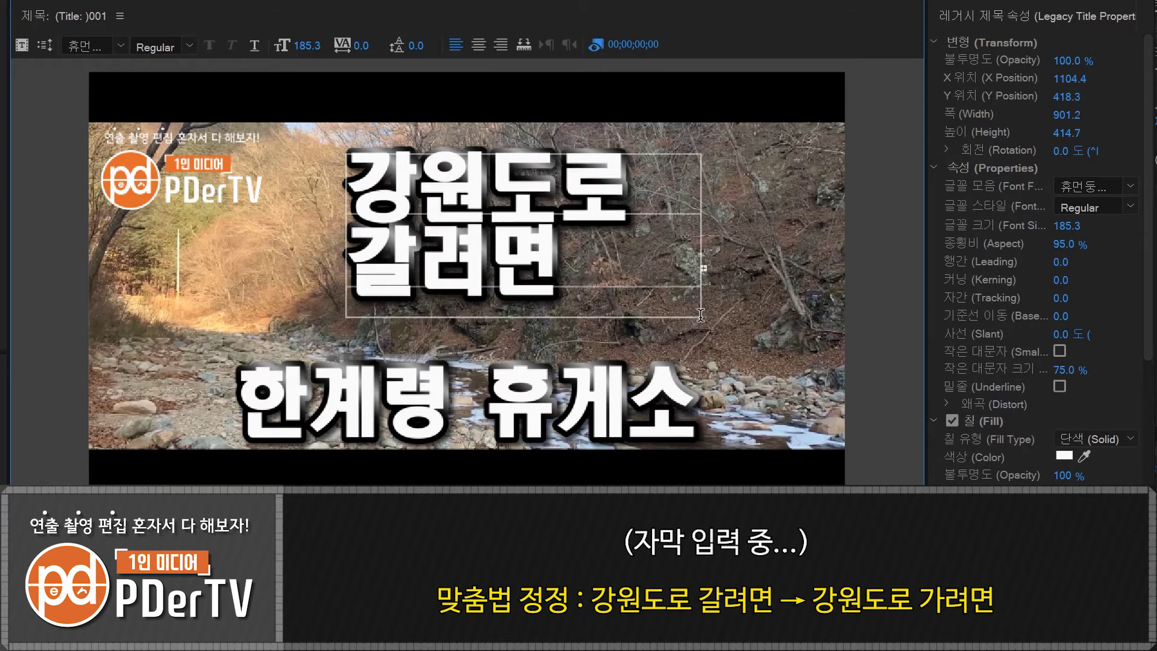
key("Escape")
Format the new paragraph with font size 111.3 and leading 46 in a box enlarged to about 1126 by 486.
left_click_drag(1073, 232, 1029, 232)
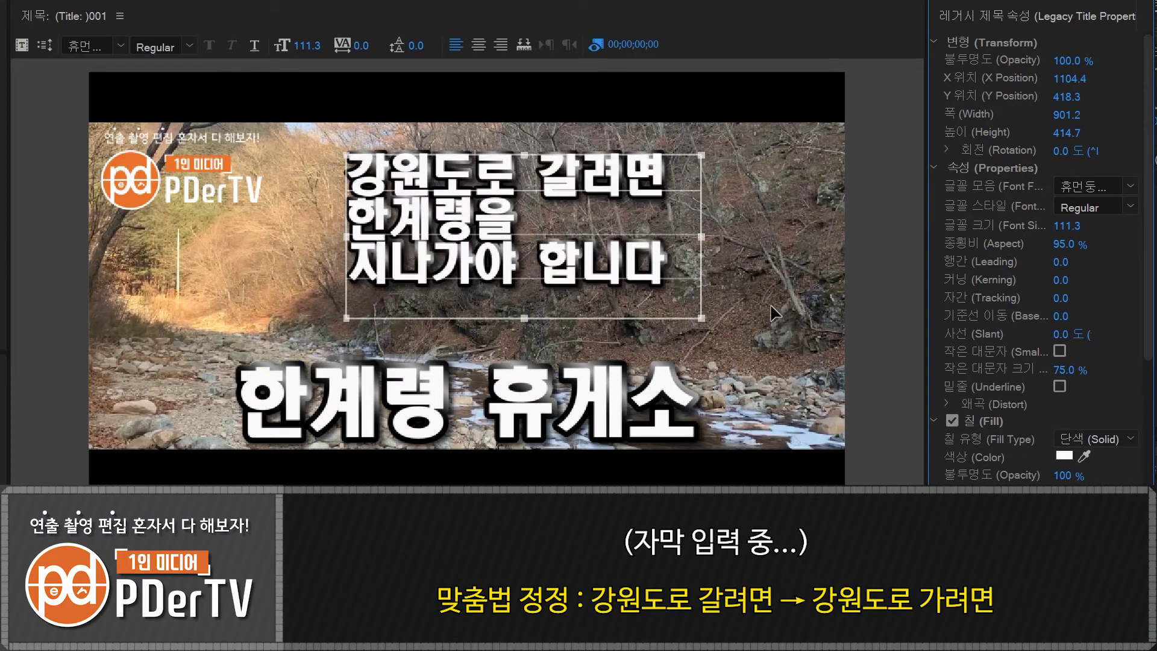
left_click_drag(701, 318, 791, 347)
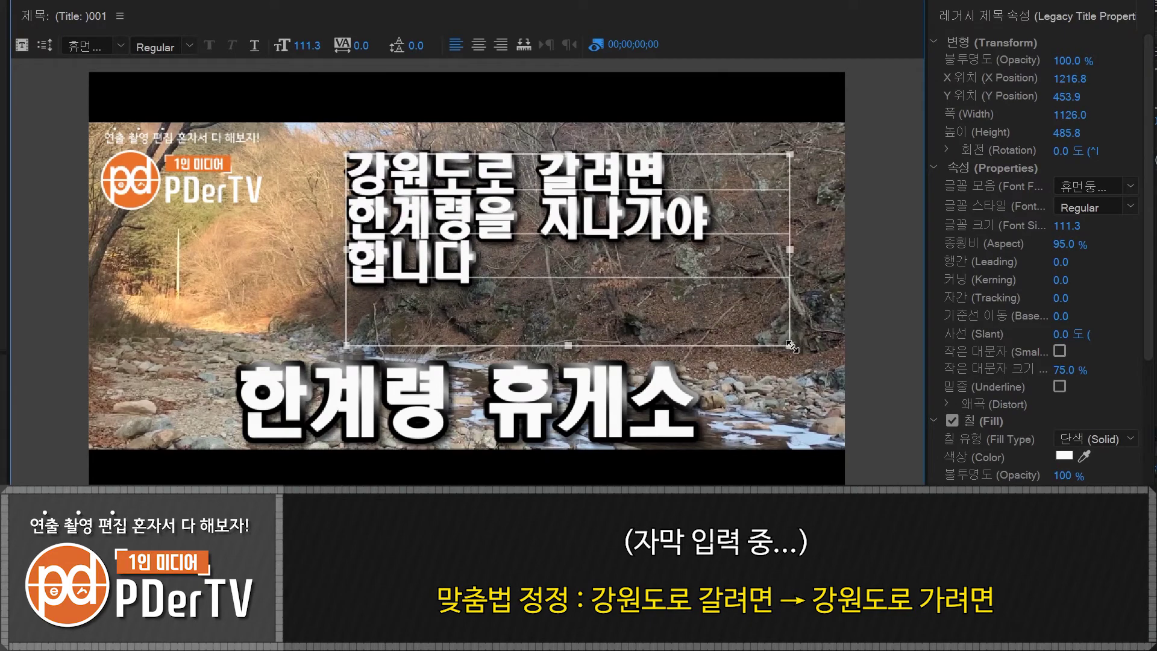
left_click_drag(1059, 263, 1087, 263)
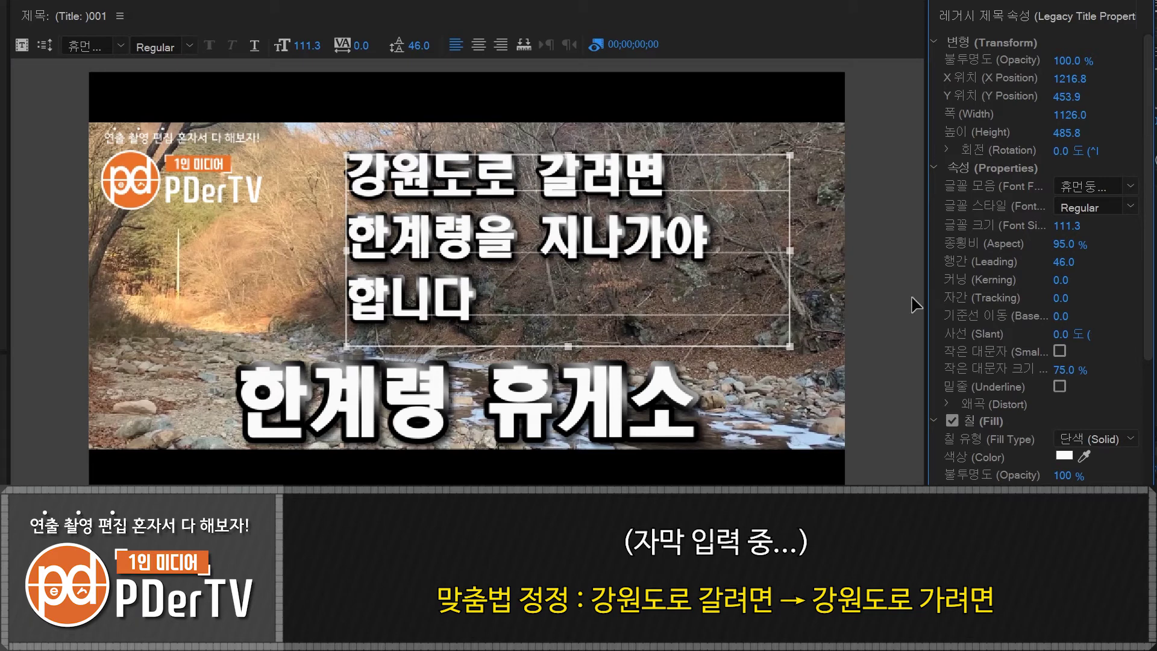
Add a left tab stop near 100 on the paragraph's tab ruler.
left_click(522, 43)
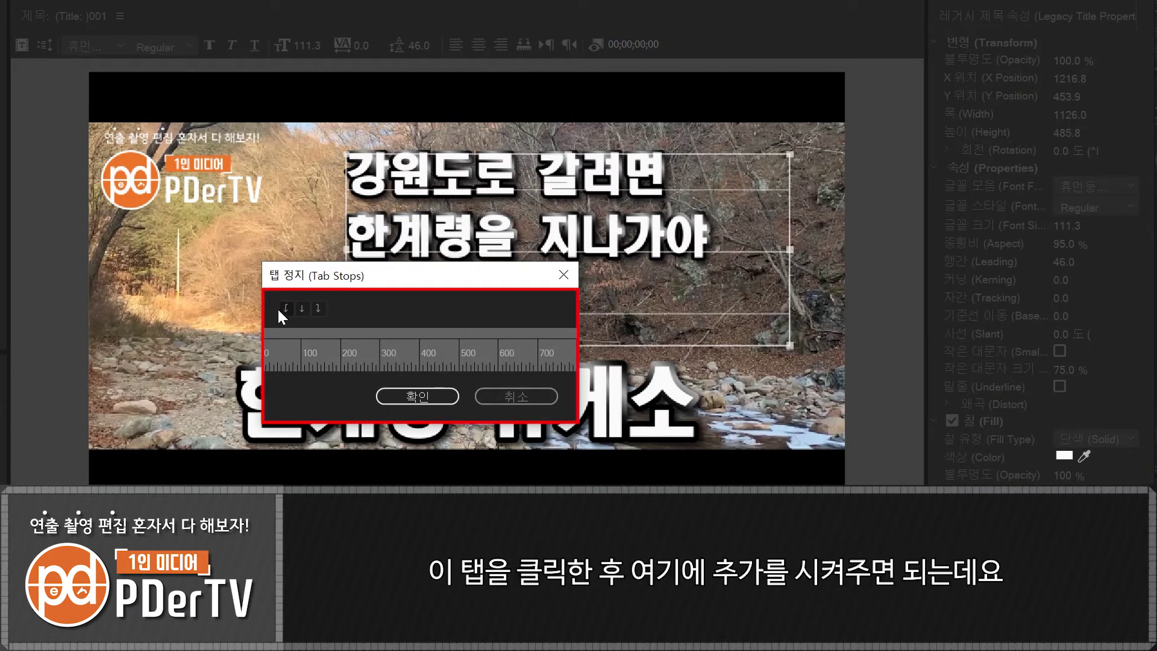
left_click(302, 333)
left_click_drag(304, 334, 298, 334)
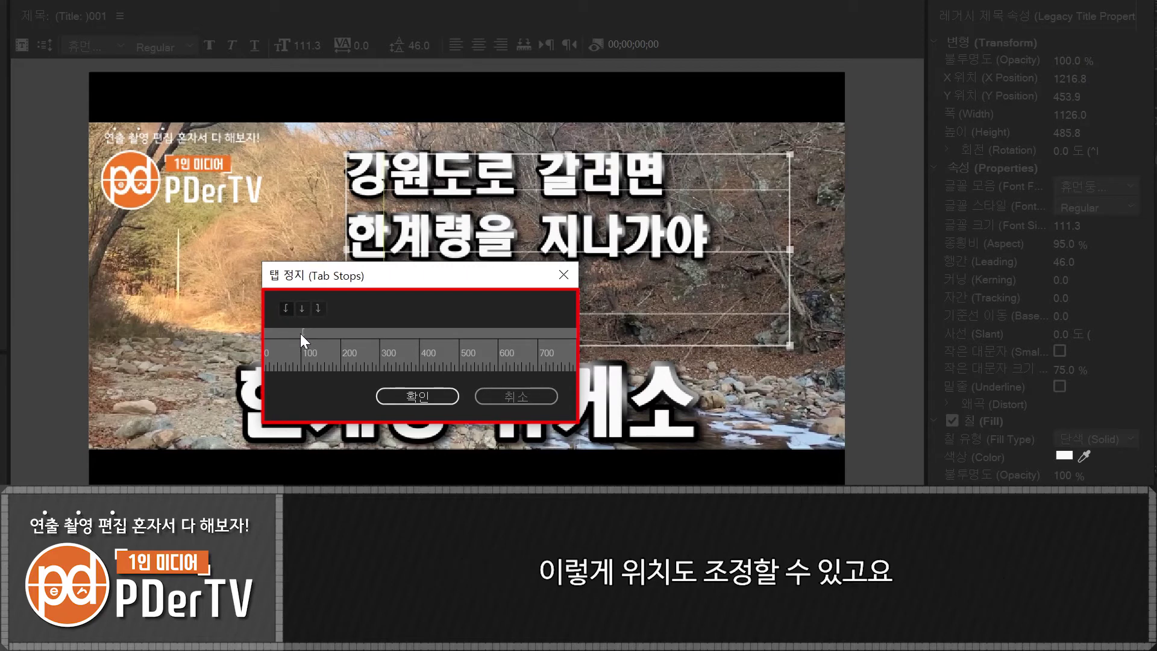
left_click(431, 395)
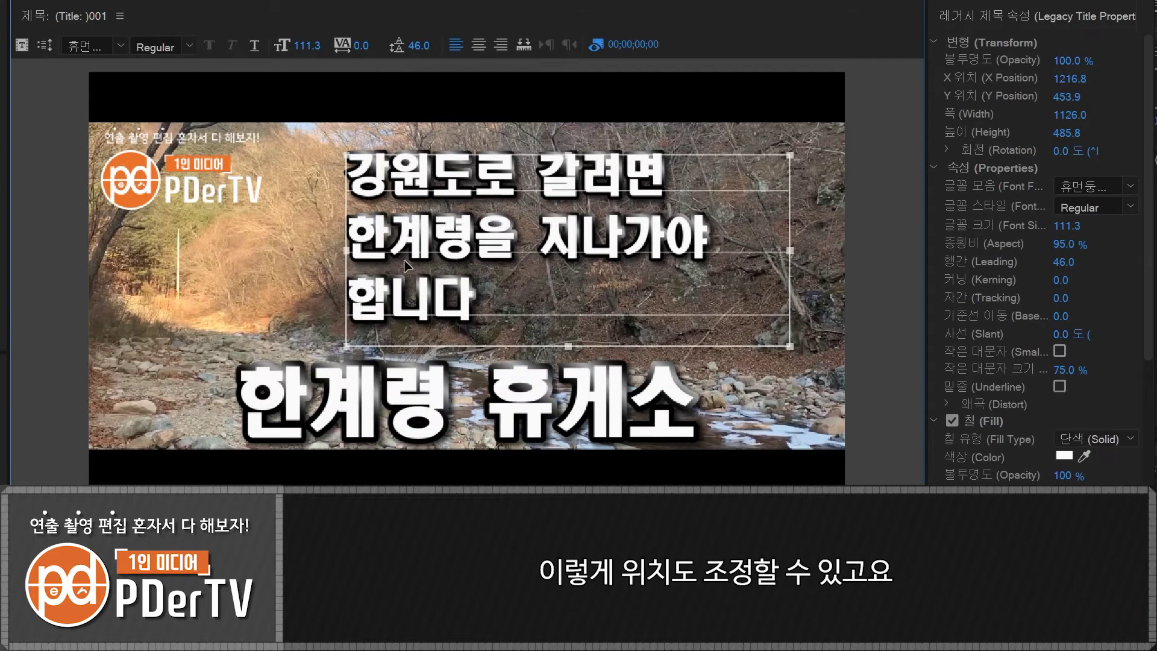
Indent the paragraph's second and third lines to the tab stop.
left_click(354, 232)
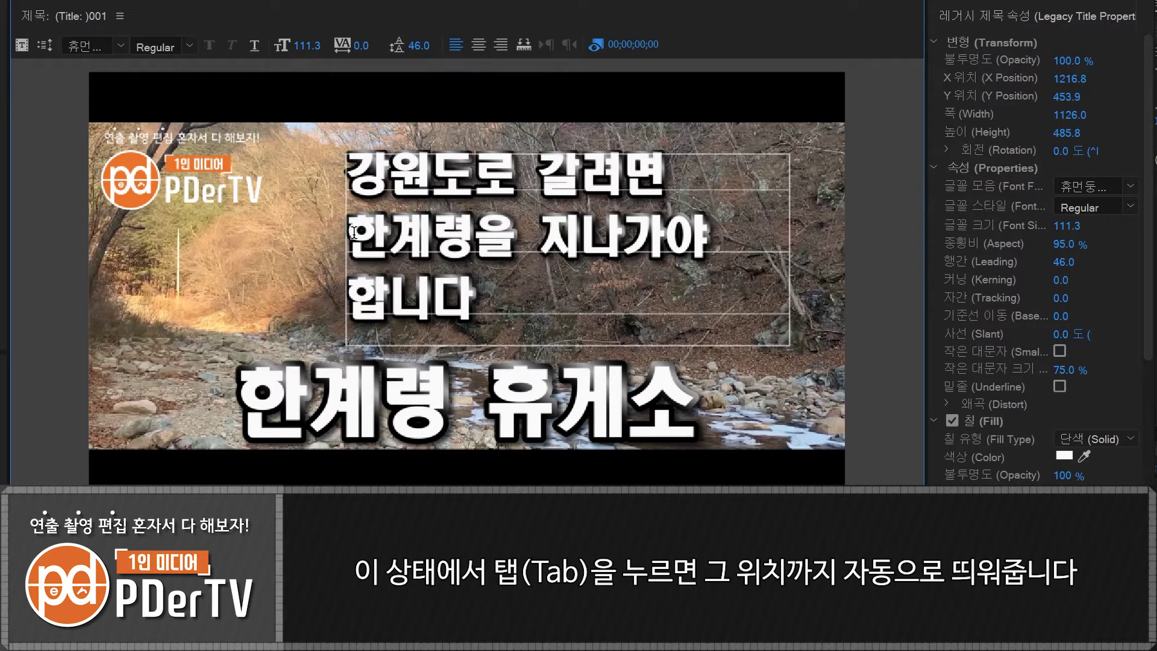
key("Tab")
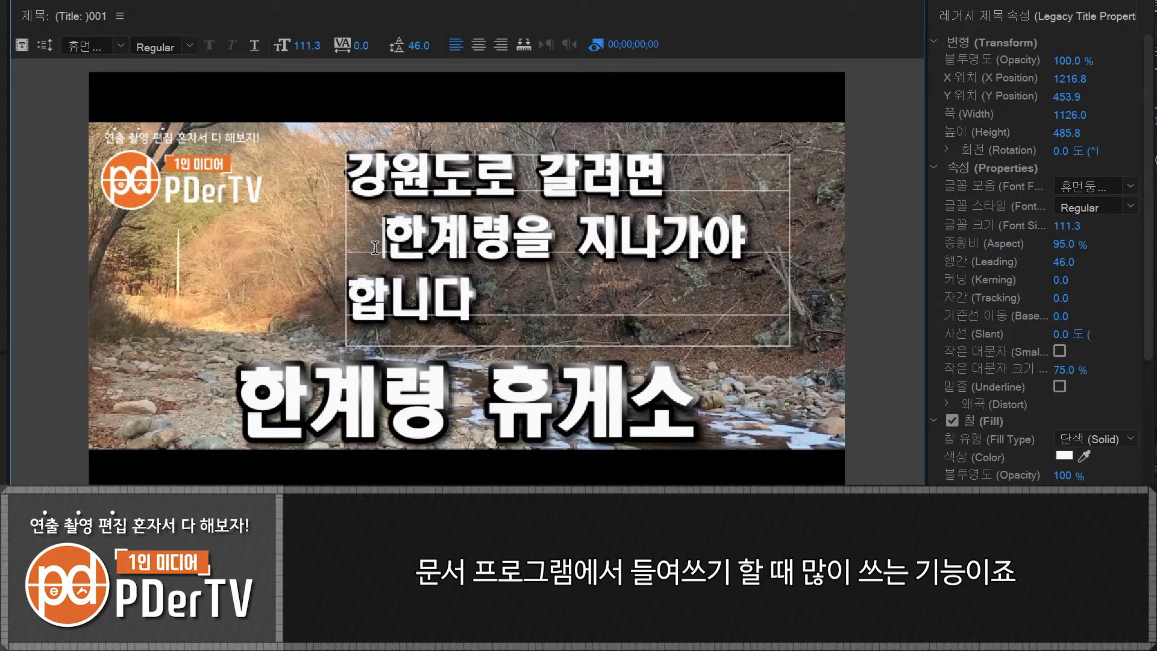
left_click(360, 298)
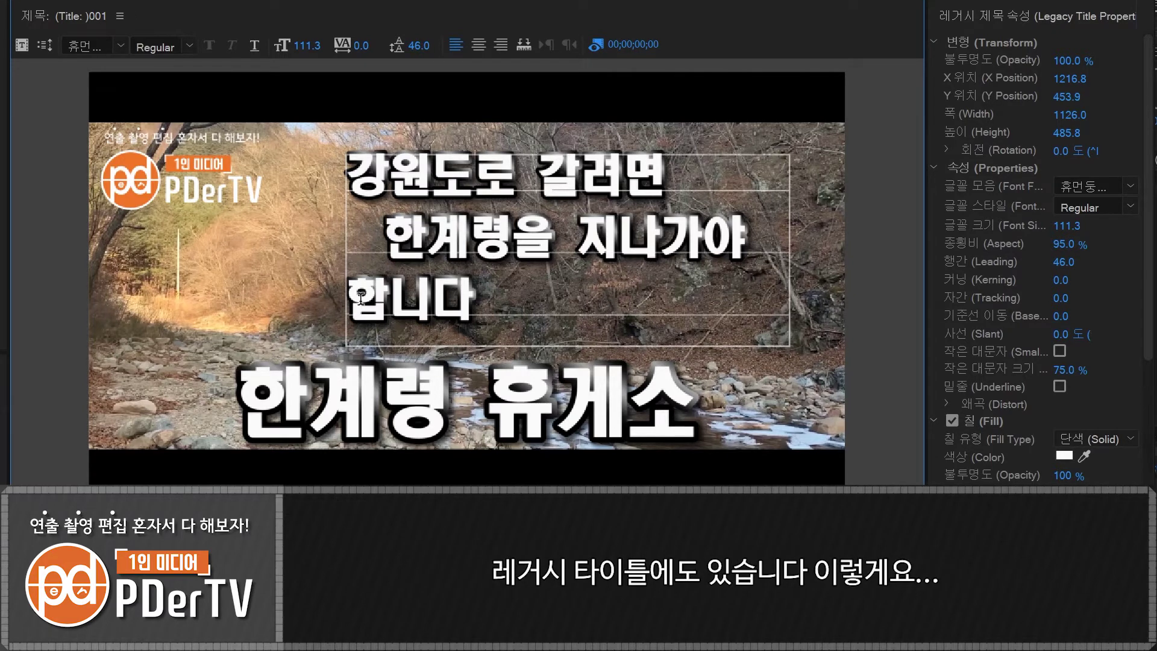
key("Tab")
key("Escape")
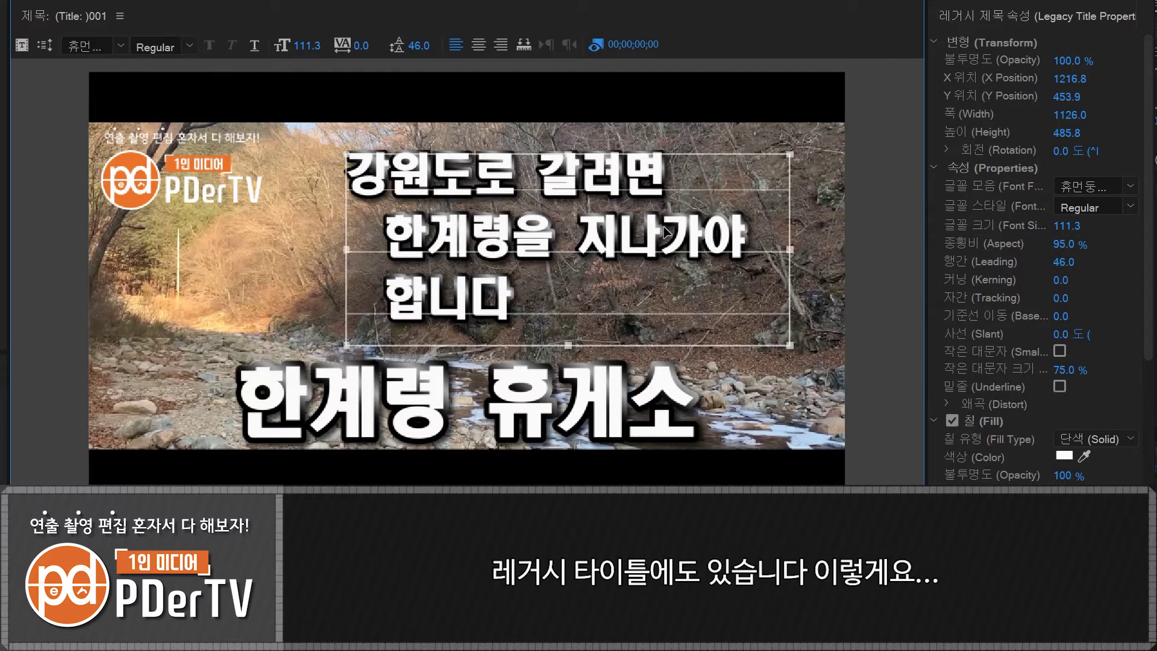
Delete the indented three-line paragraph from the upper frame of title 001.
left_click(479, 131)
left_click(494, 159)
key("Delete")
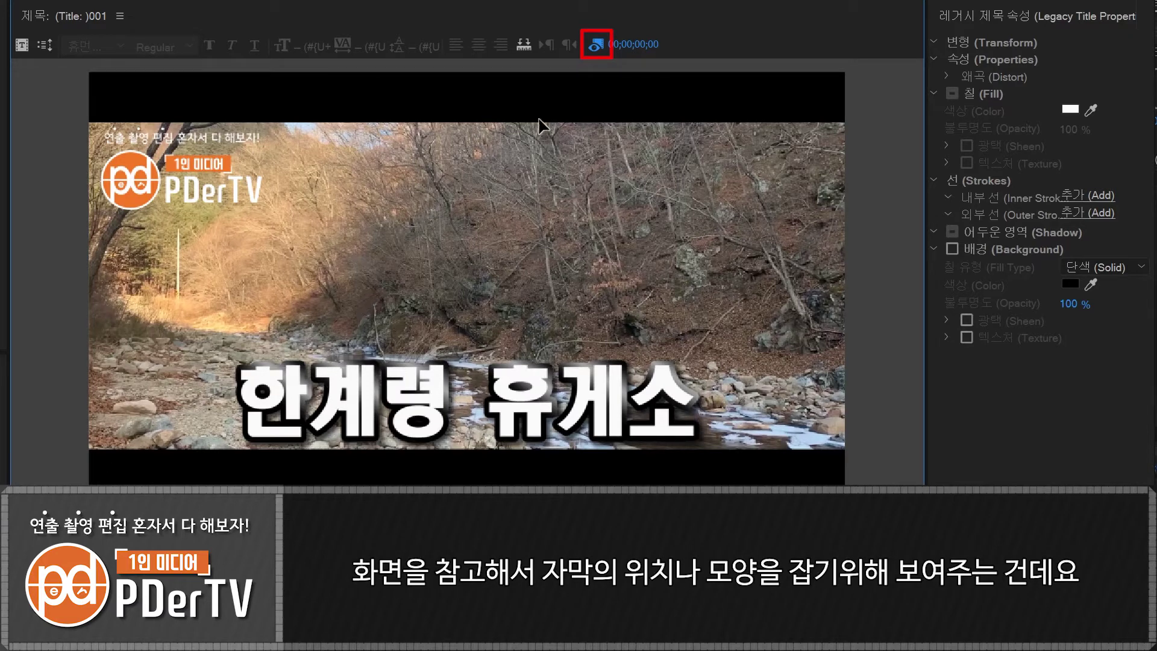
Hide and restore the background video behind the title and try scrubbing the background timecode.
left_click(596, 44)
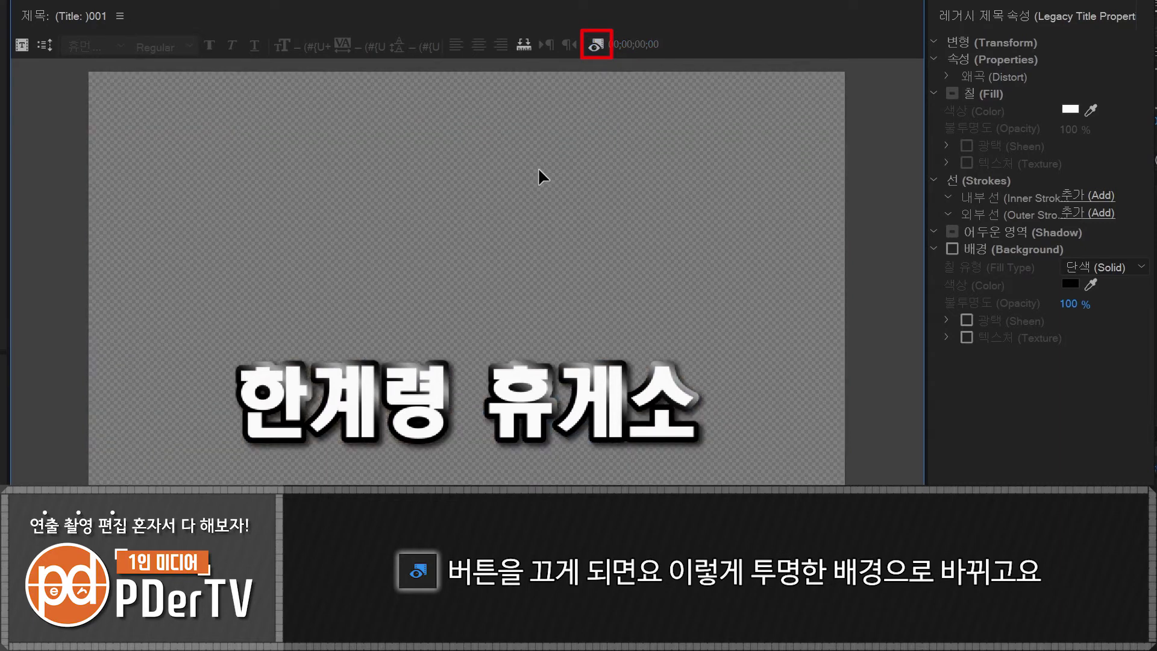
left_click(596, 45)
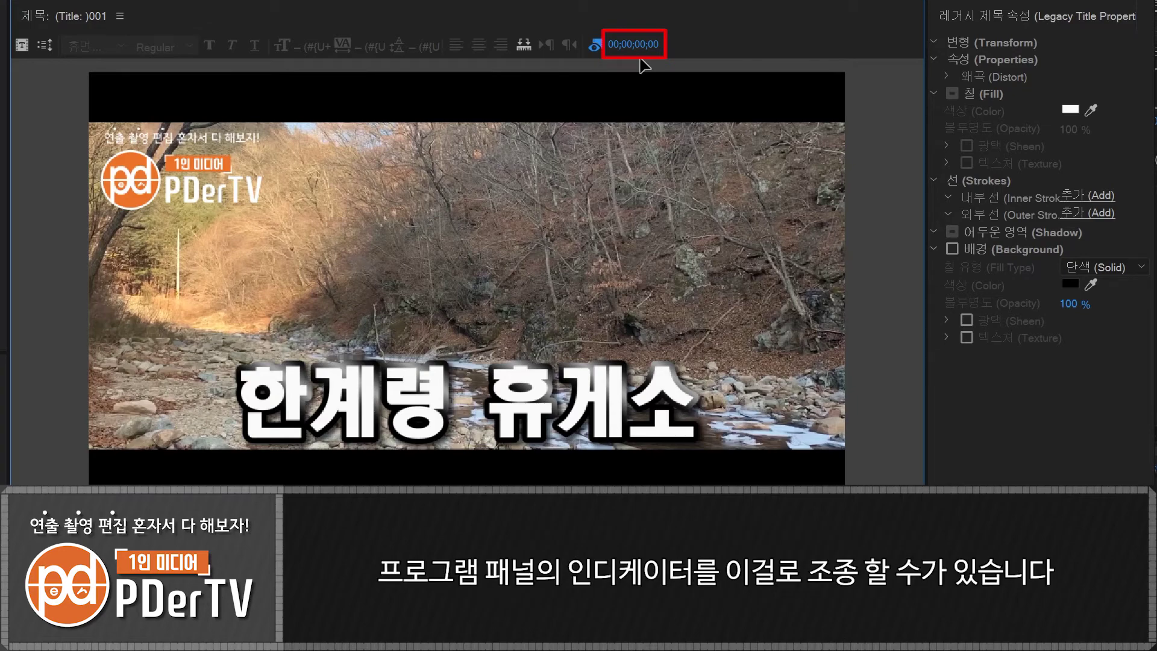
mouse_move(639, 44)
left_mouse_down()
mouse_move(741, 44)
mouse_move(624, 44)
left_mouse_up()
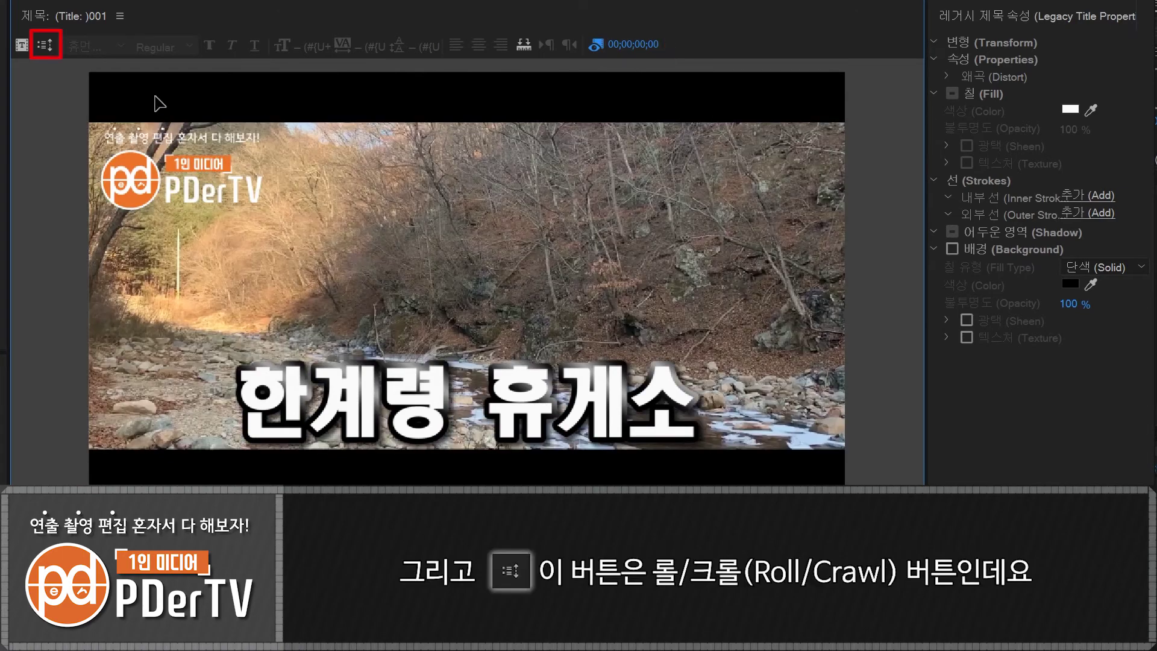
Review the Roll/Crawl Options title types for title 001 and close the title window.
left_click(43, 46)
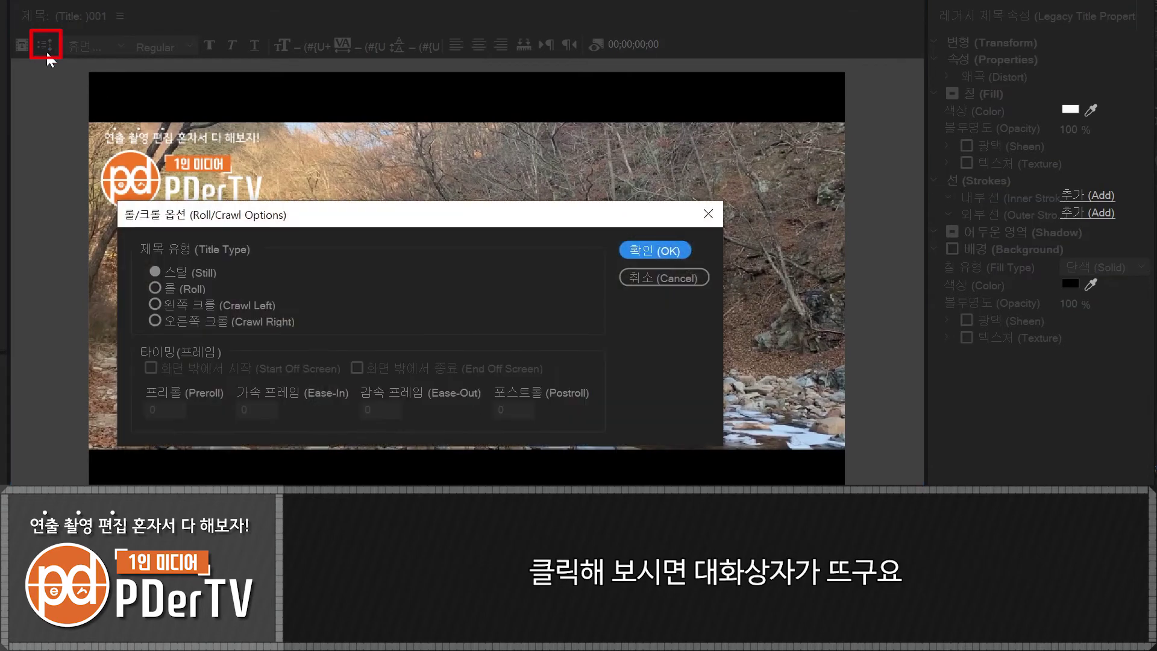
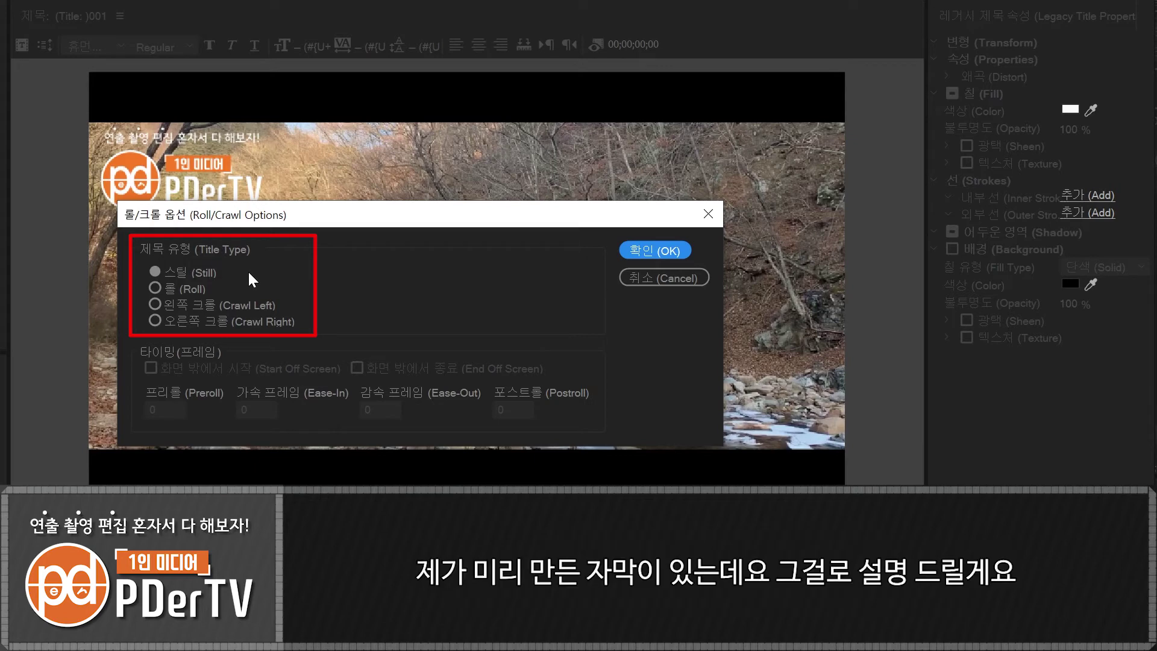
left_click(679, 252)
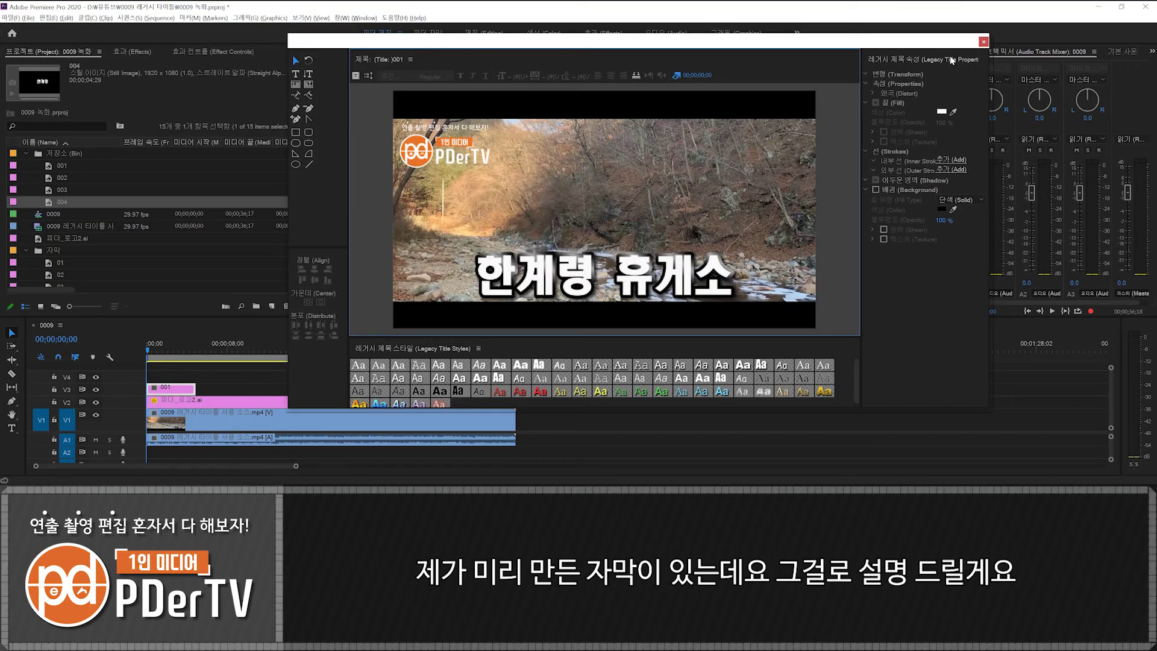
left_click(983, 42)
Place the playhead at about 00;00;06;25 and open title 02 from the 자막 bin for editing.
scroll(151, 229, "down", 2)
left_click(57, 216)
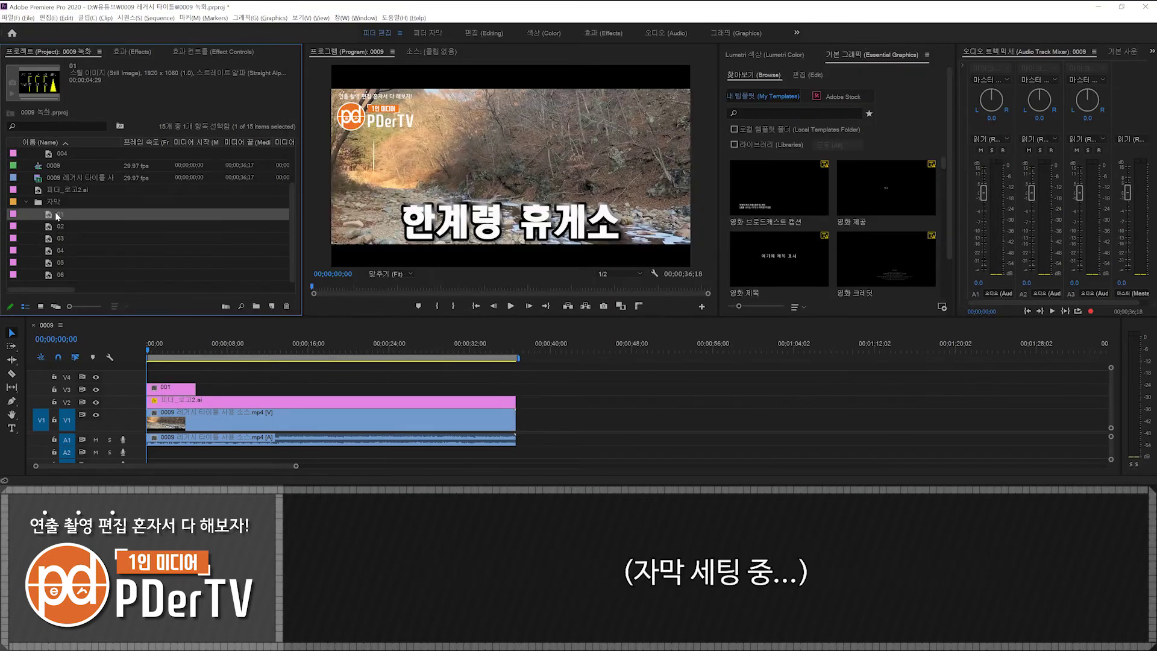
left_click(59, 226)
left_click(215, 345)
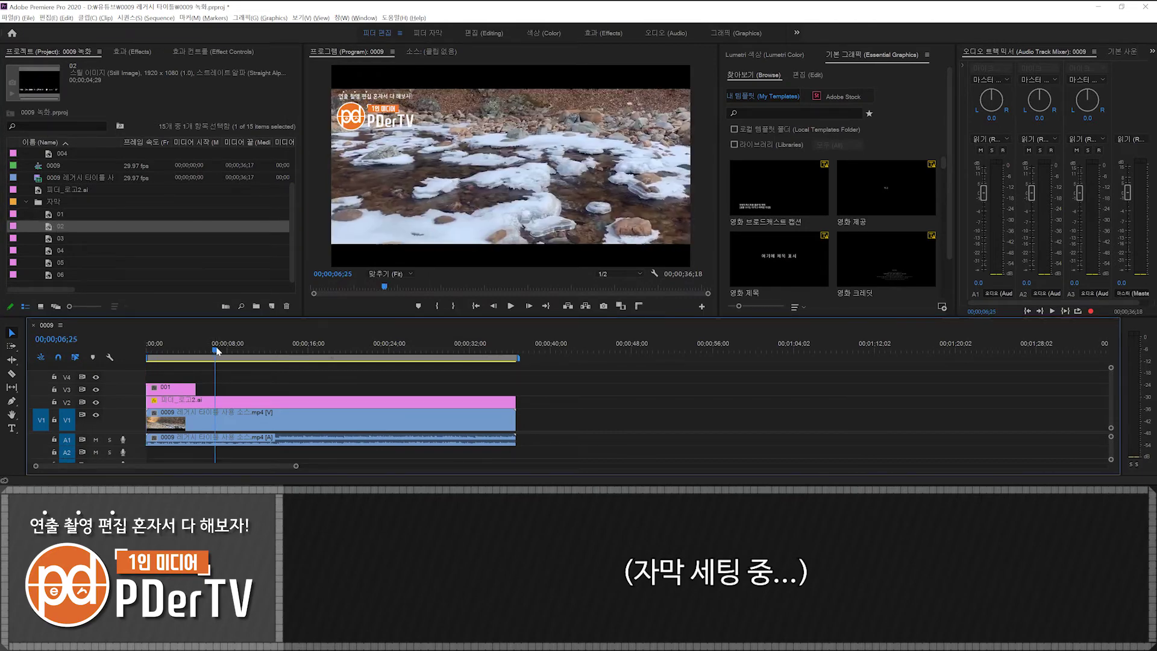
double_click(58, 228)
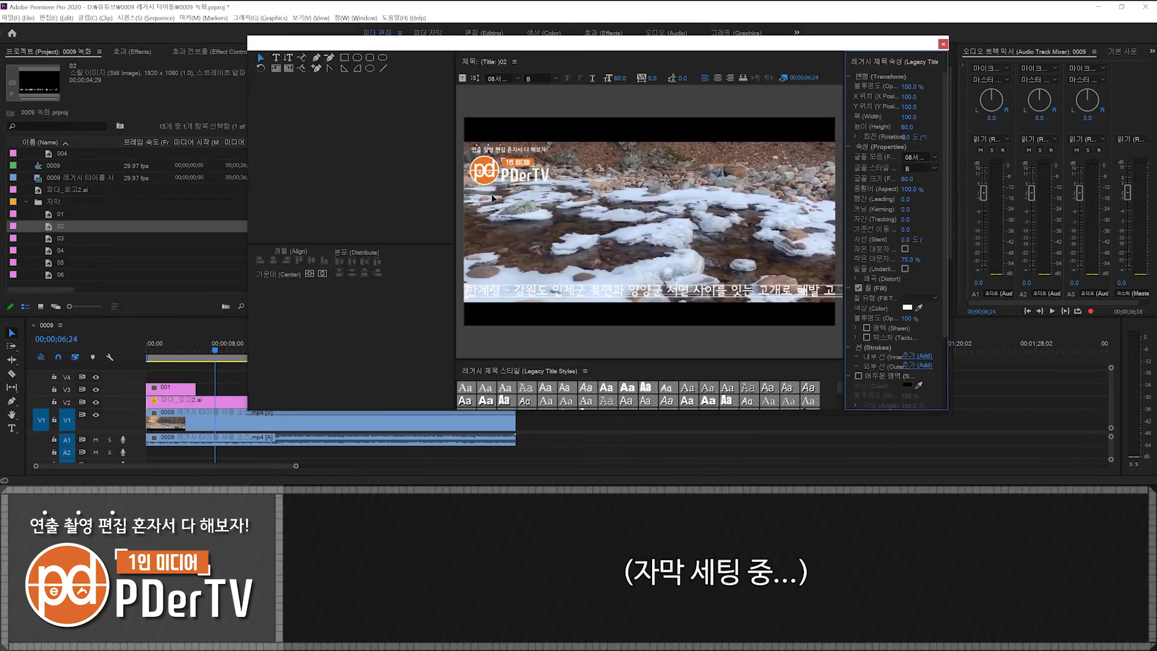
Rearrange the title window by narrowing the tools area, widening the properties area and enlarging the styles area.
left_click_drag(455, 243, 306, 234)
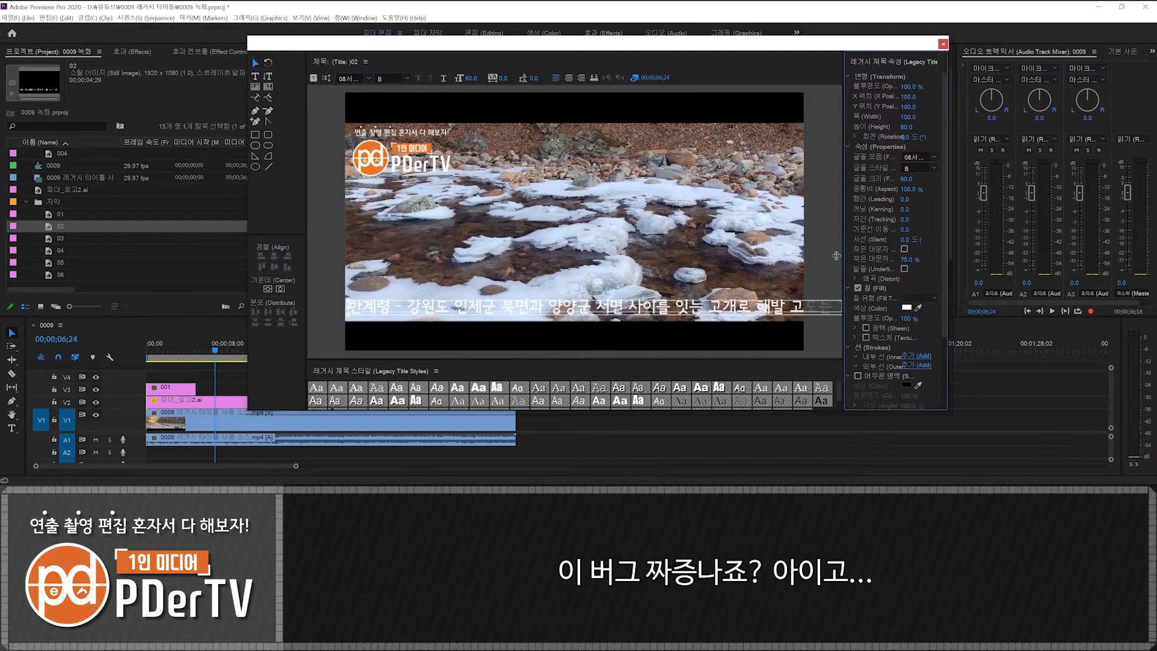
left_click_drag(845, 260, 796, 256)
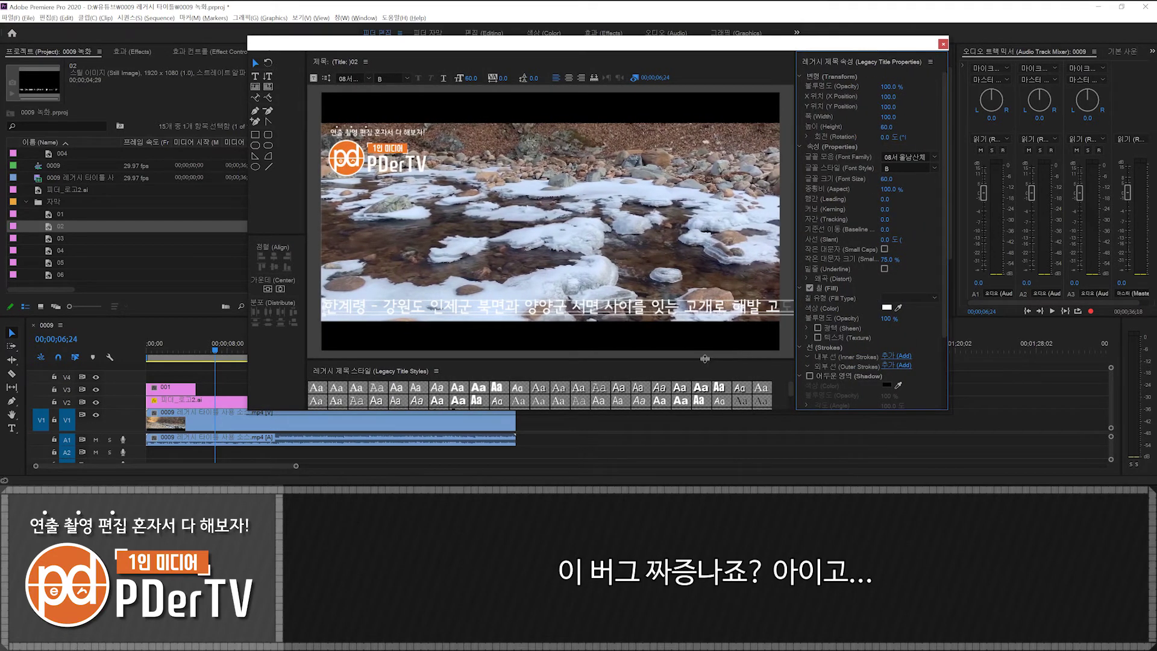
left_click_drag(704, 358, 704, 320)
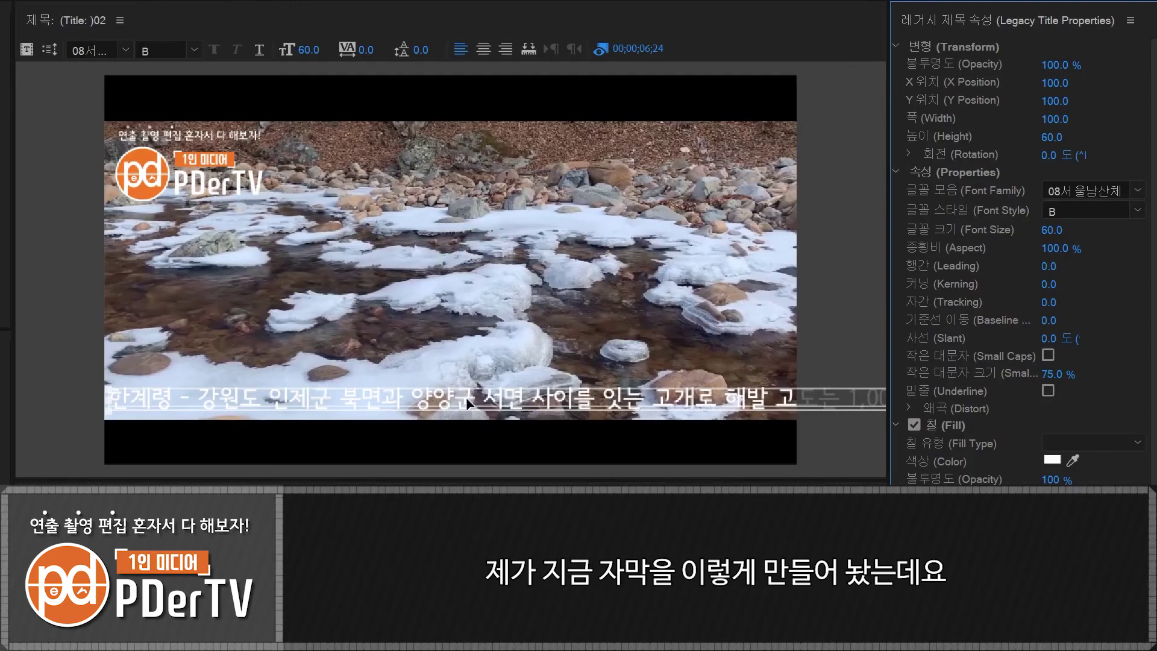
Slide the long one-line caption across the frame to examine its full length and return it to its place.
left_click_drag(574, 276, 299, 274)
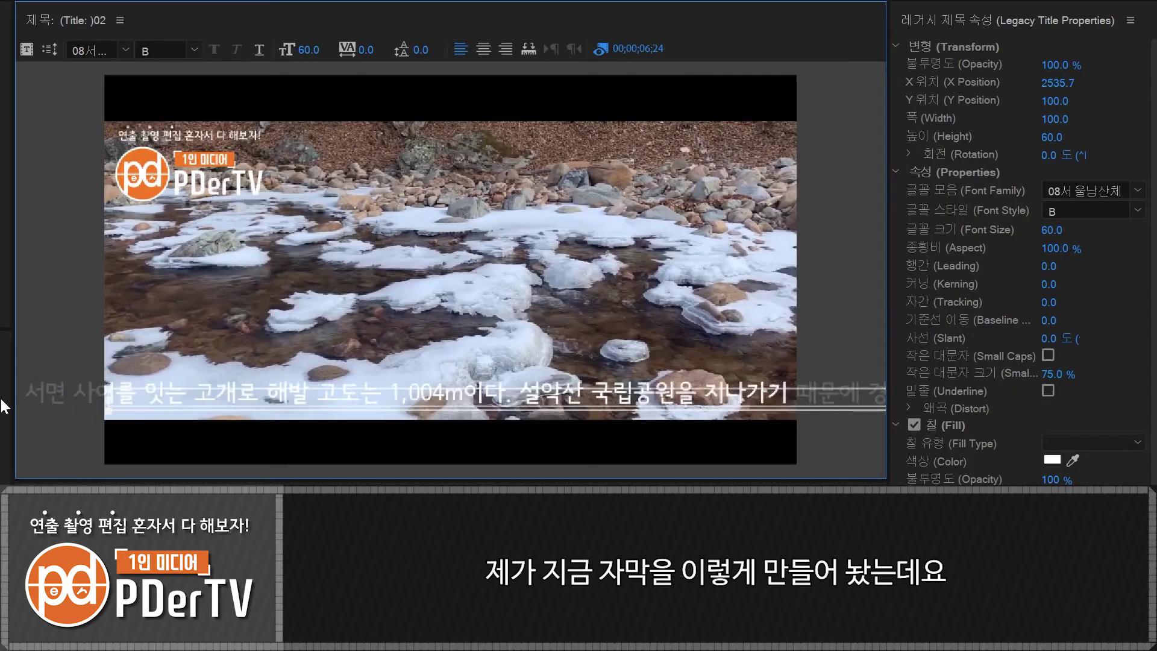
left_click_drag(3, 407, 504, 392)
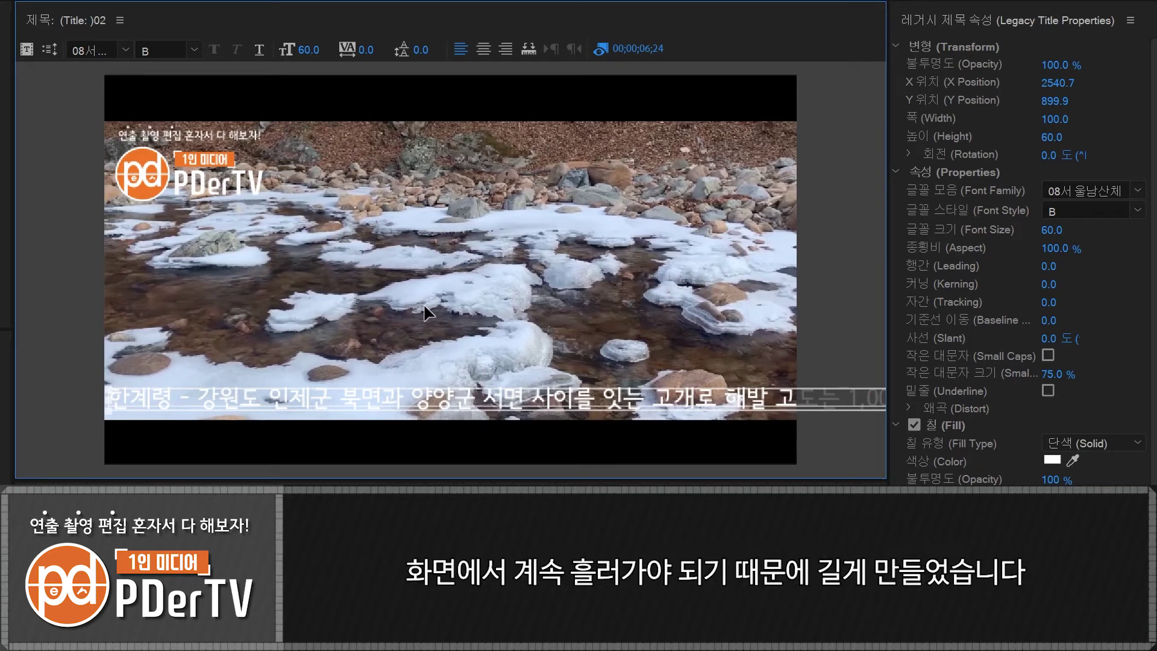
left_click_drag(678, 410, 705, 440)
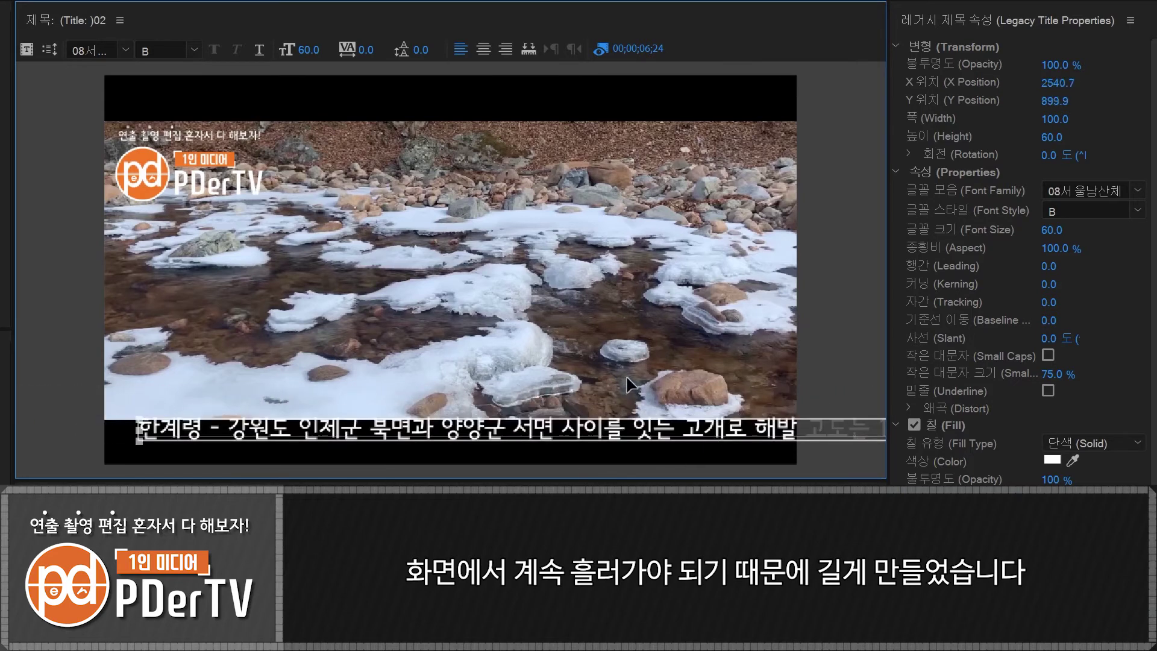
Set title 02 to Crawl Left with Start Off Screen and End Off Screen.
left_click(48, 51)
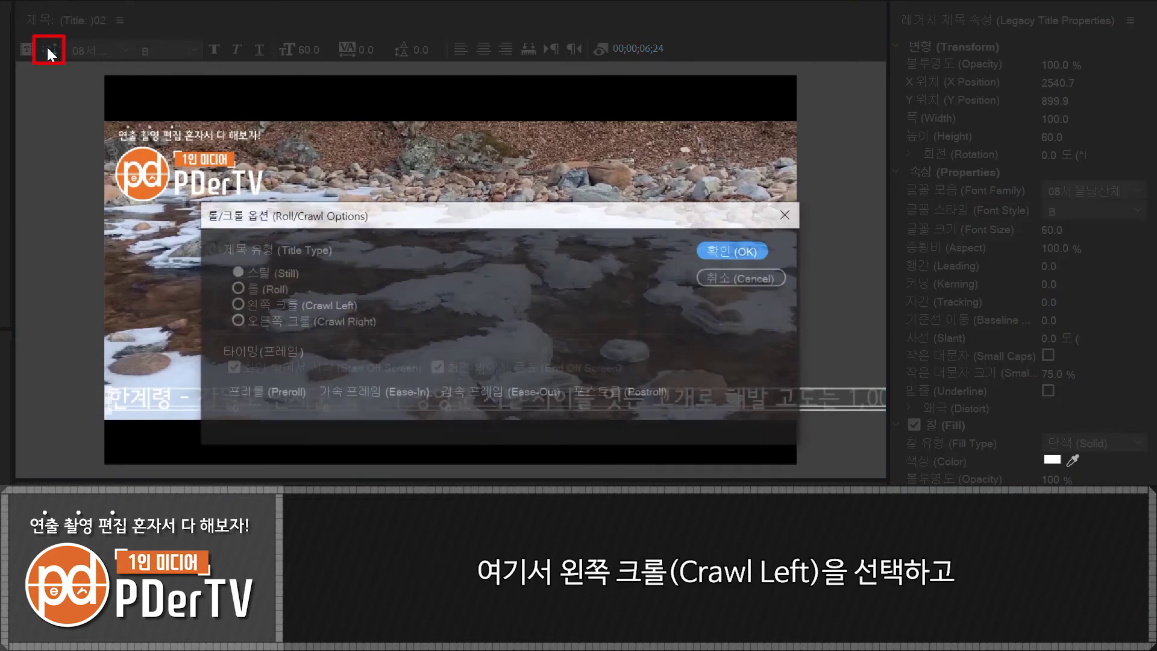
left_click(264, 304)
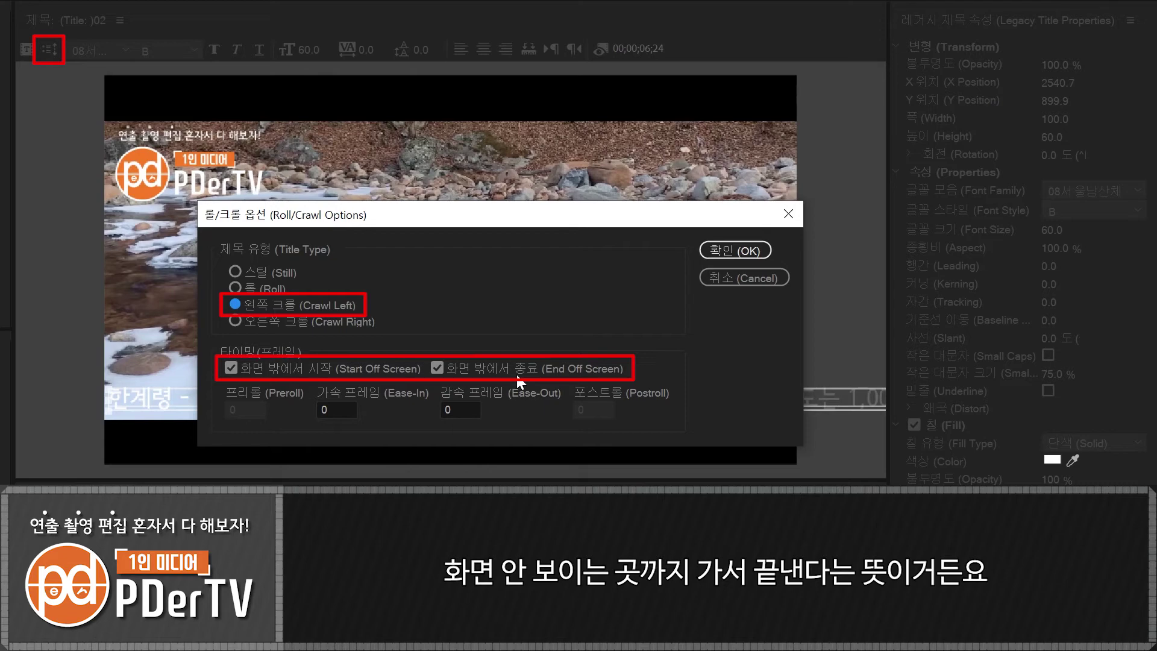
left_click(724, 247)
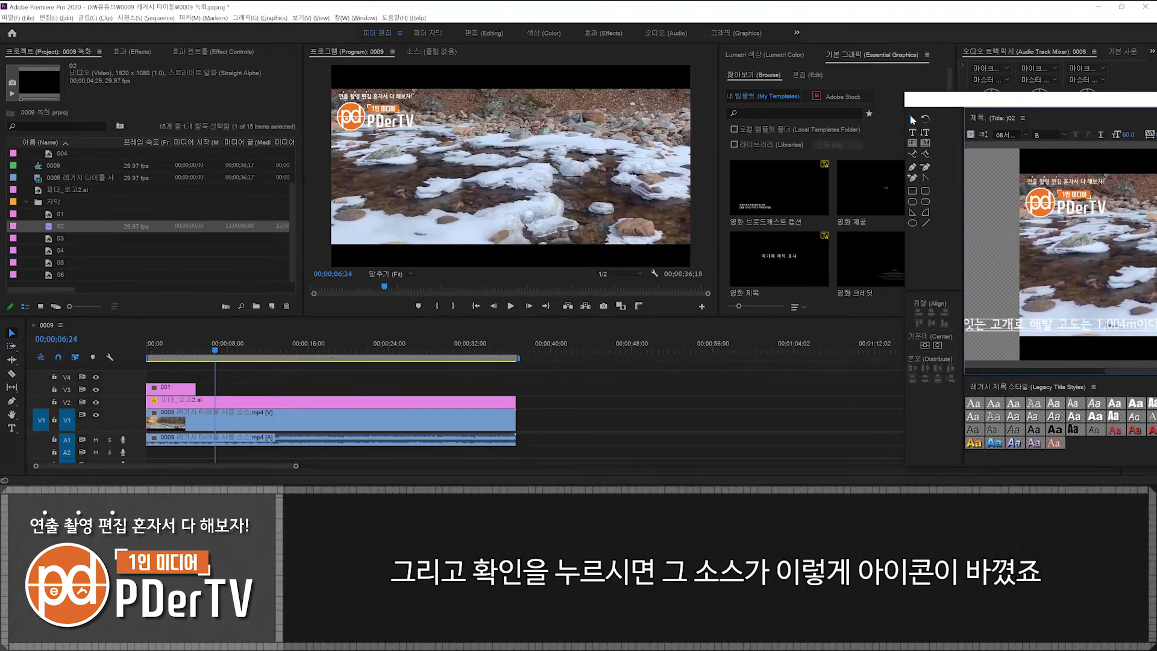
Place title 02 on track V3 at about 8 seconds in the timeline and play the crawl.
left_click_drag(56, 228, 232, 389)
key("space")
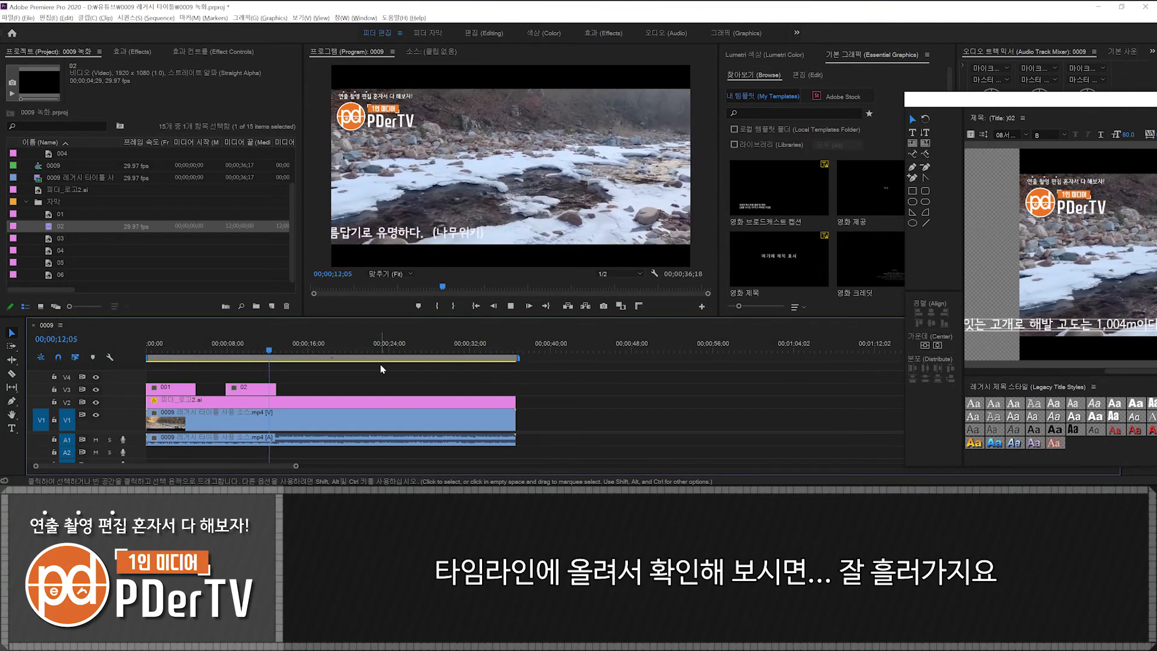
key("space")
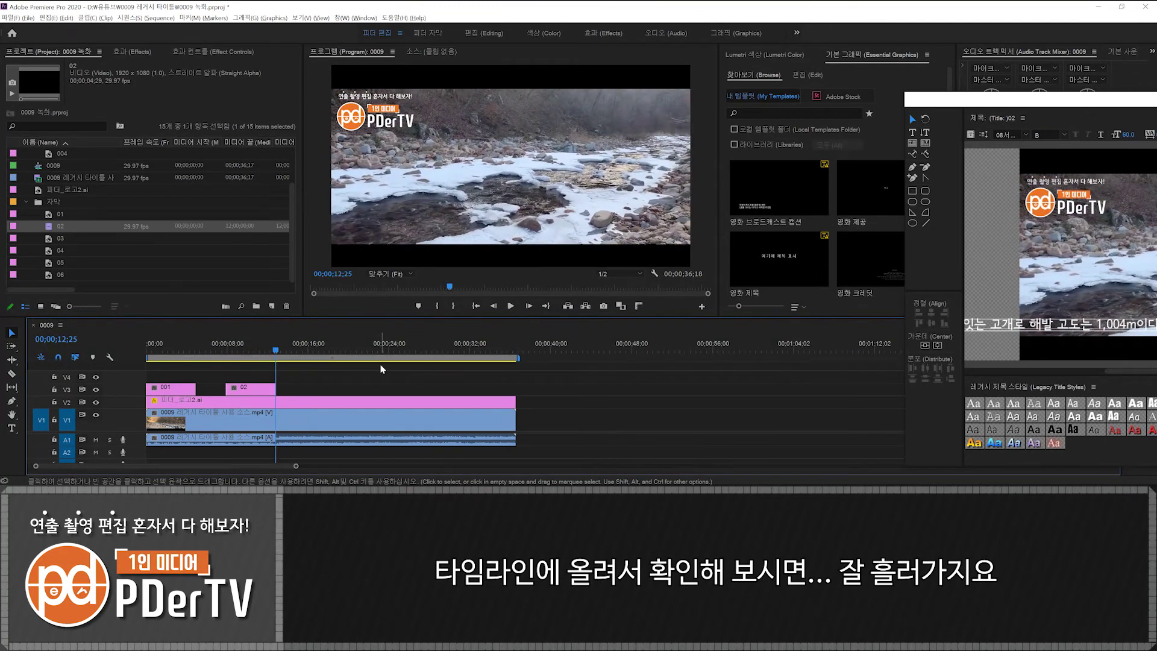
Extend the title 02 clip to end at about 29 seconds and move it up to track V4.
left_click(258, 390)
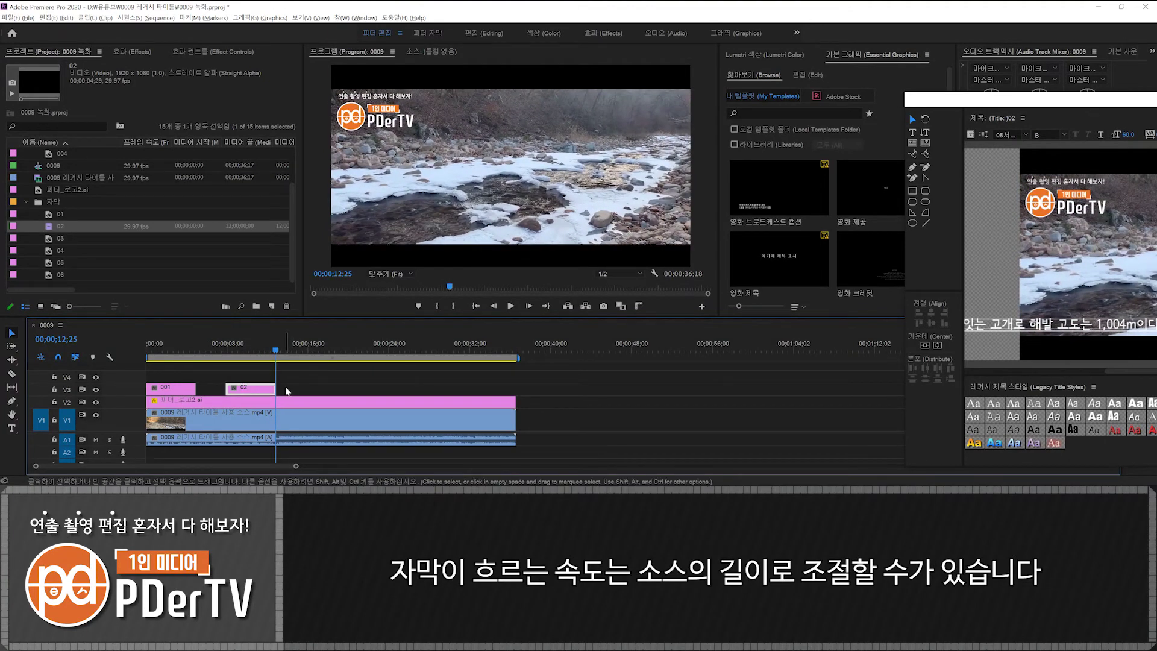
left_click_drag(279, 386, 437, 389)
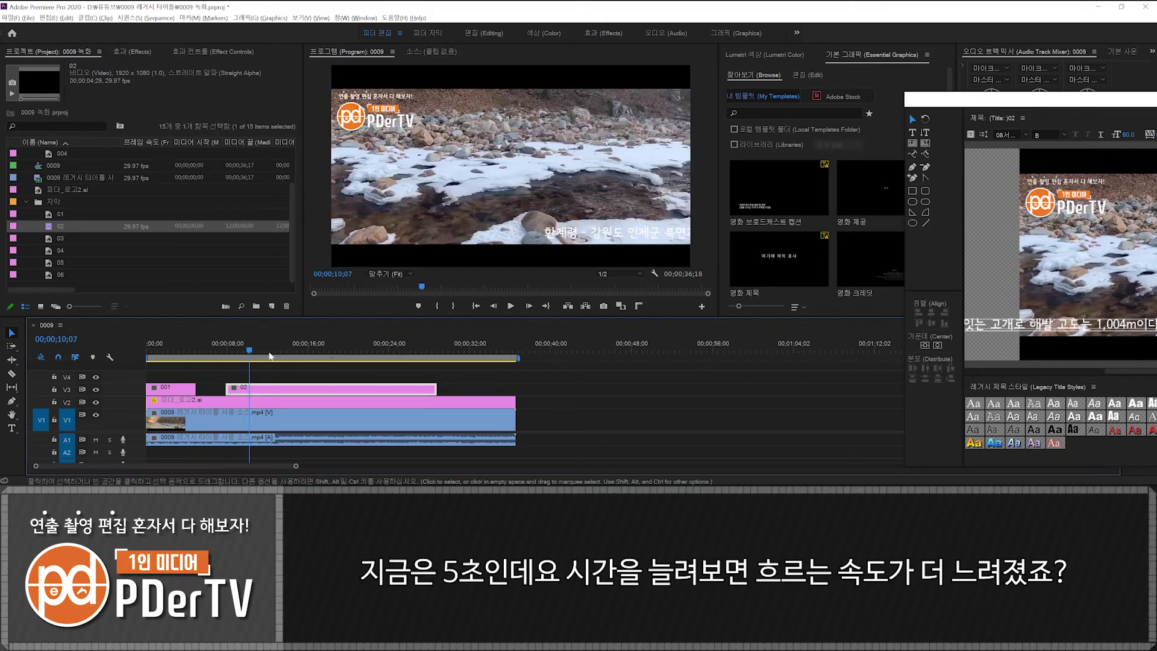
key("space")
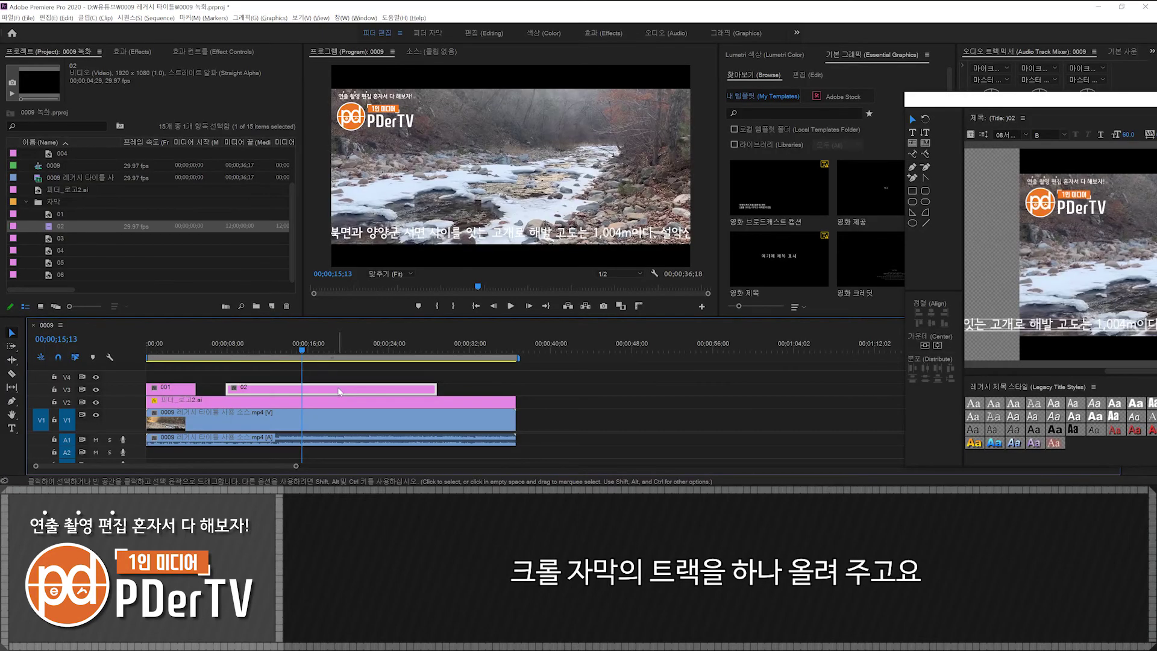
left_click_drag(337, 388, 374, 383)
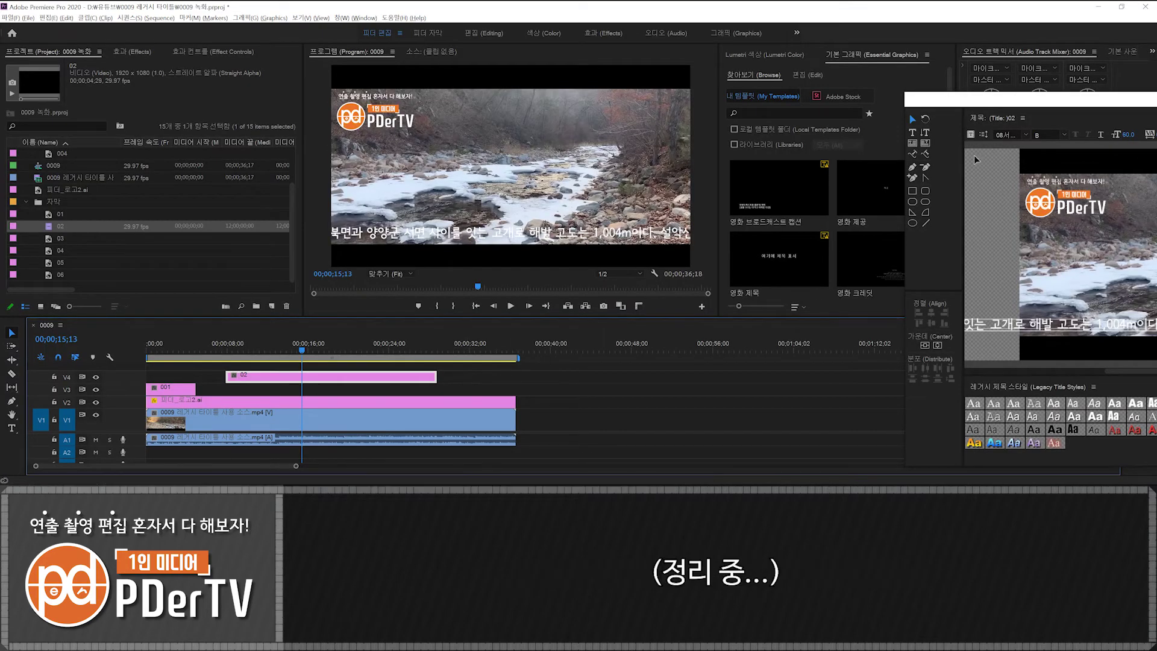
Create a new title named 02-1 based on the current title 02.
left_click_drag(1047, 106, 511, 50)
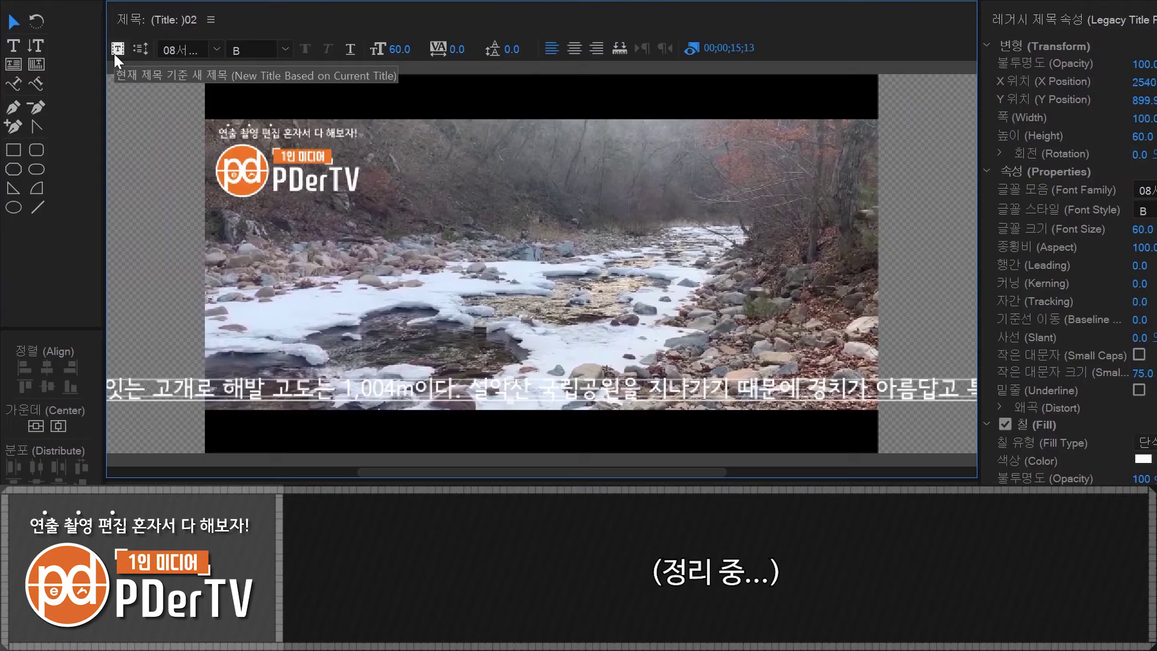
left_click(435, 80)
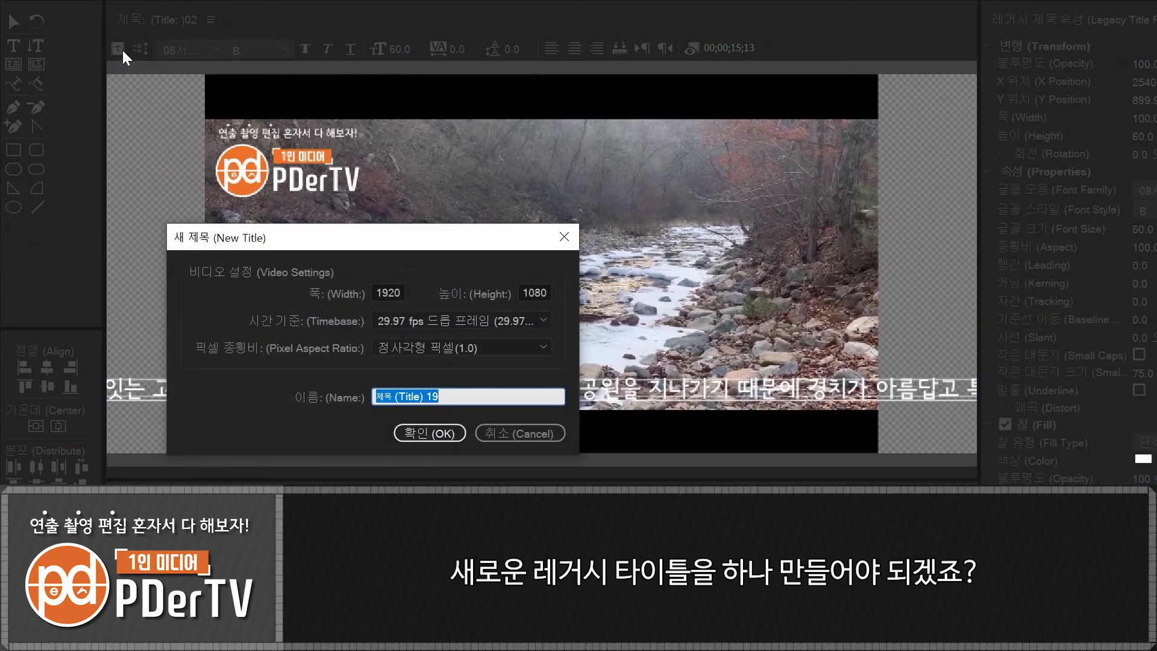
type("02-1")
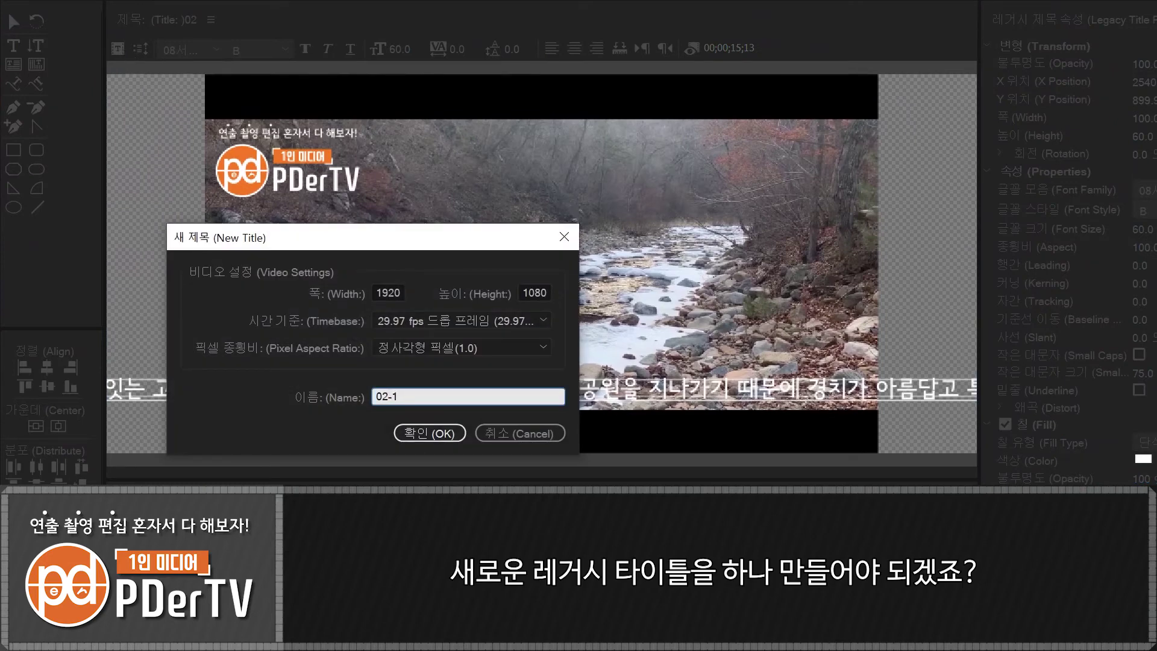
key("Return")
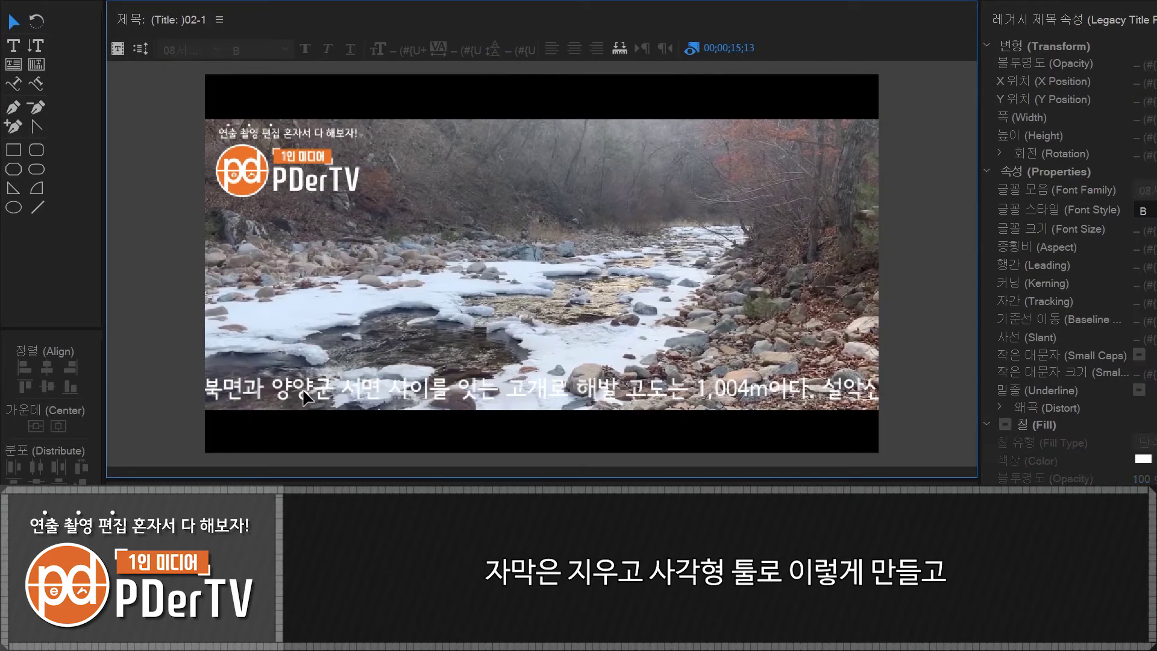
Draw a rectangle about 2019 by 99 across the full frame width over the caption line.
left_click(14, 150)
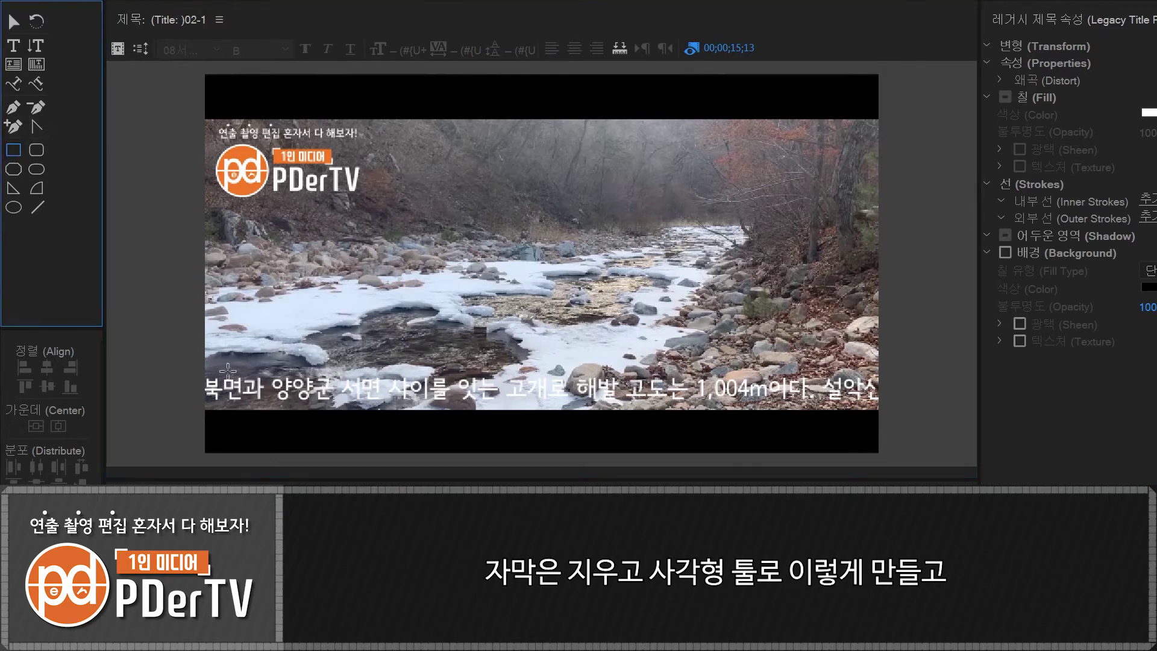
mouse_move(194, 375)
left_mouse_down()
mouse_move(594, 413)
mouse_move(898, 407)
mouse_move(889, 406)
left_mouse_up()
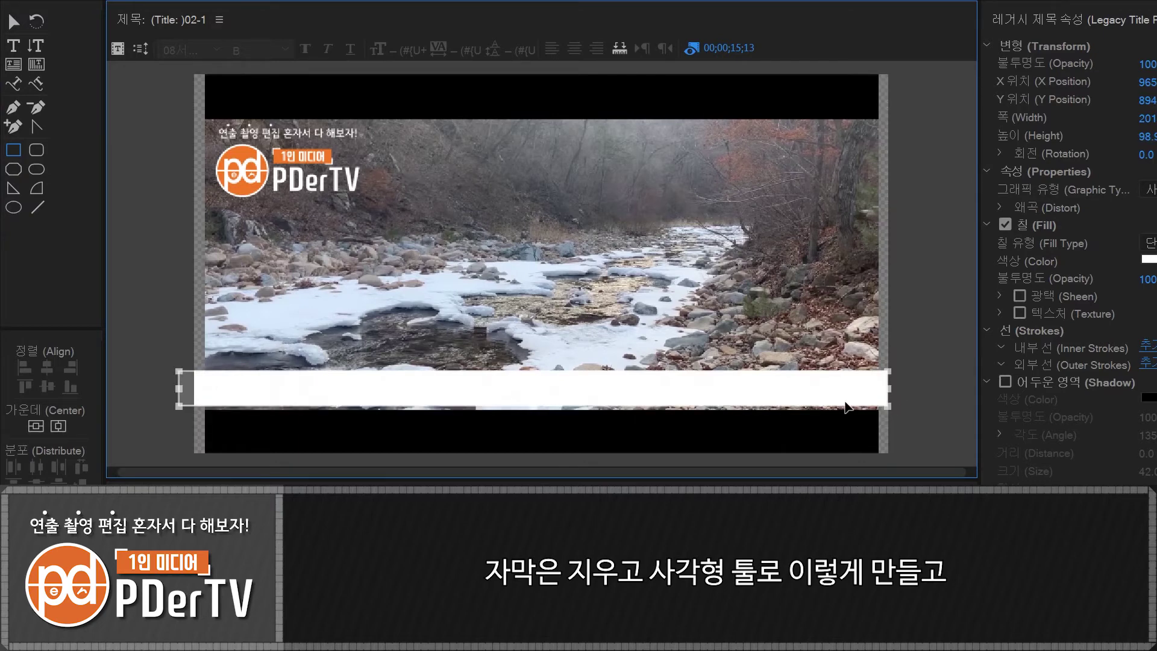
left_click(213, 58)
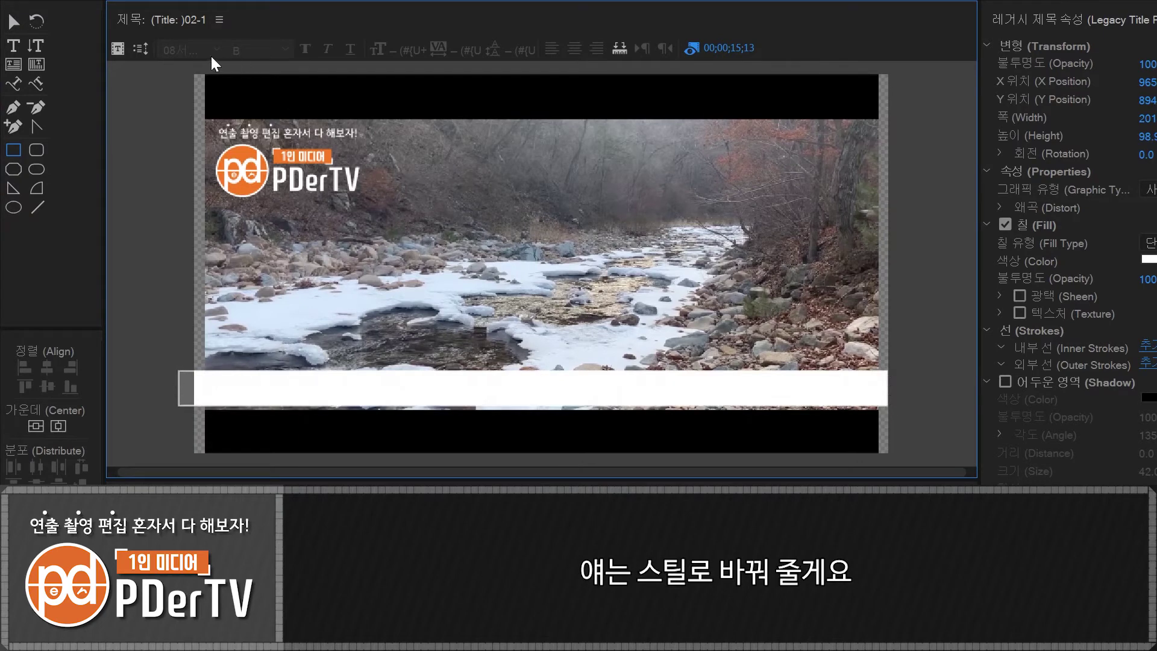
Set title 02-1 to Still and sample a dark brown from the footage as the rectangle's fill color.
left_click(141, 50)
left_click(129, 268)
left_click(606, 247)
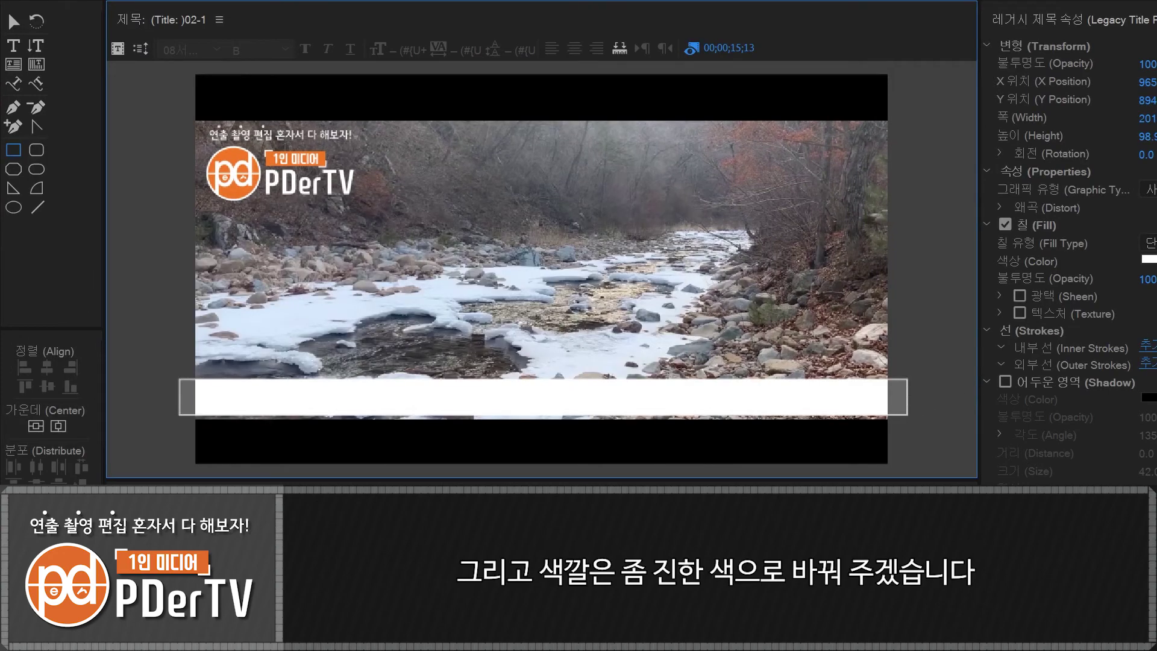
left_click(1148, 259)
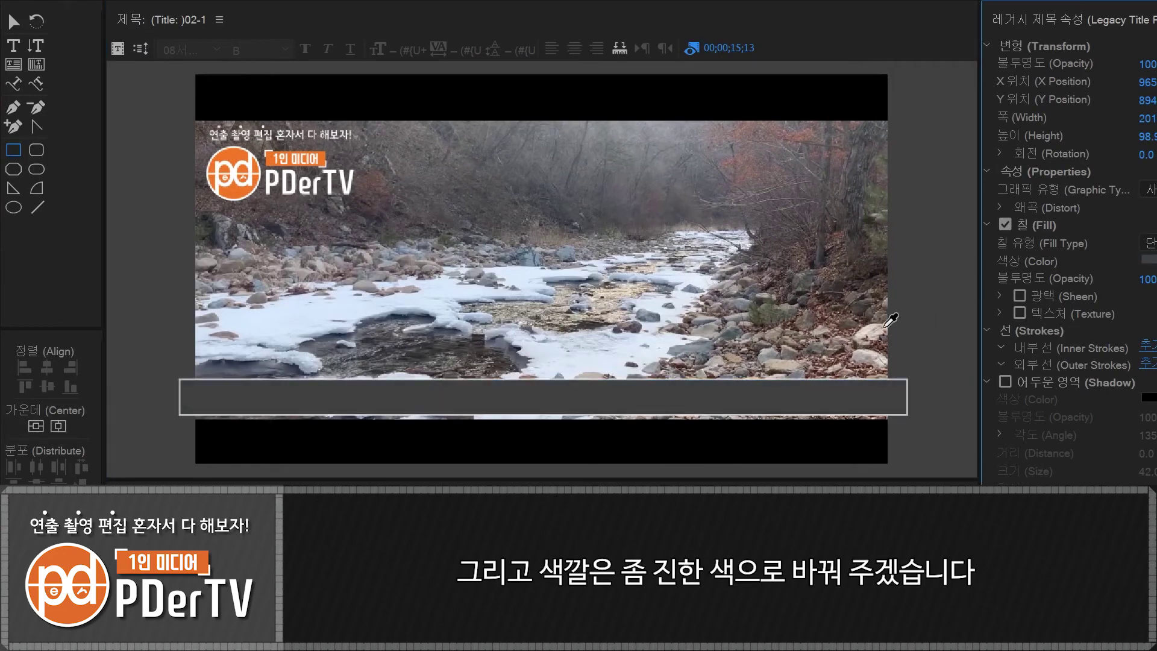
left_click(870, 271)
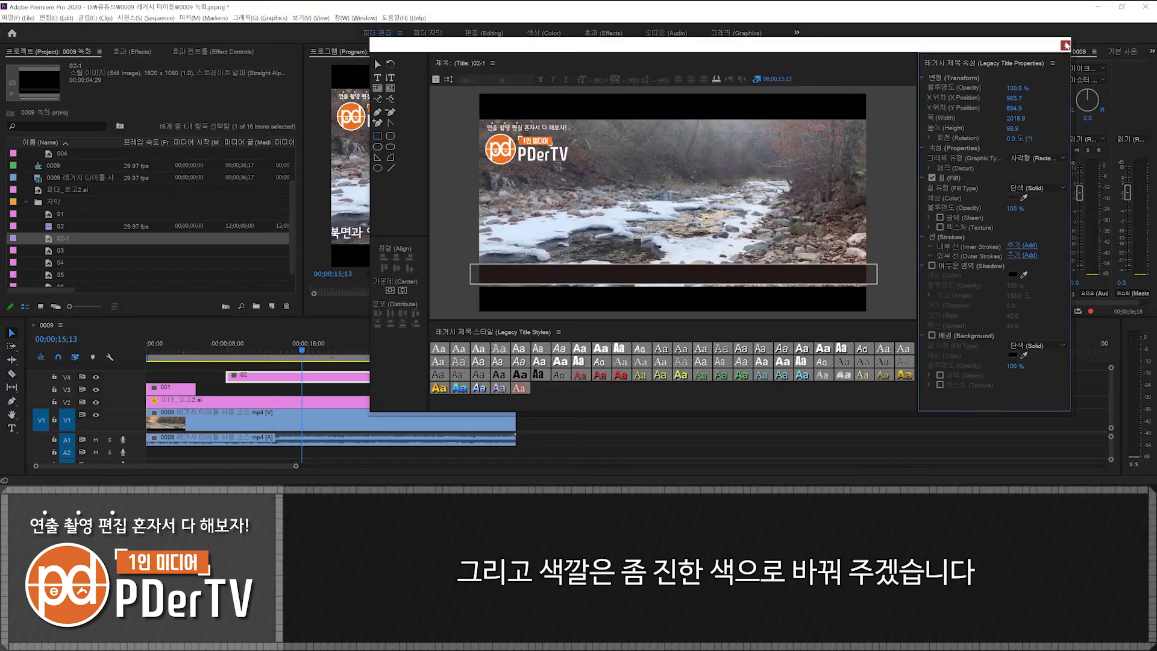
Place title 02-1 on track V3 beneath clip 02, match its length to that clip, and play back the crawling caption.
left_click(1065, 46)
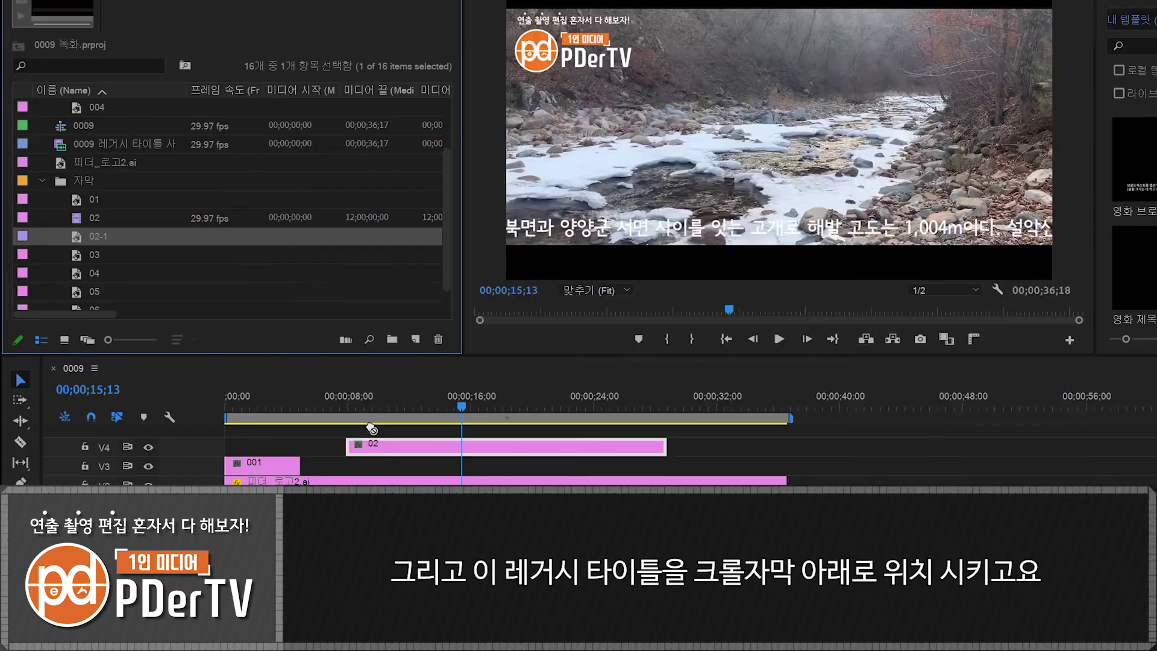
left_click_drag(50, 241, 226, 388)
left_click_drag(452, 465, 669, 466)
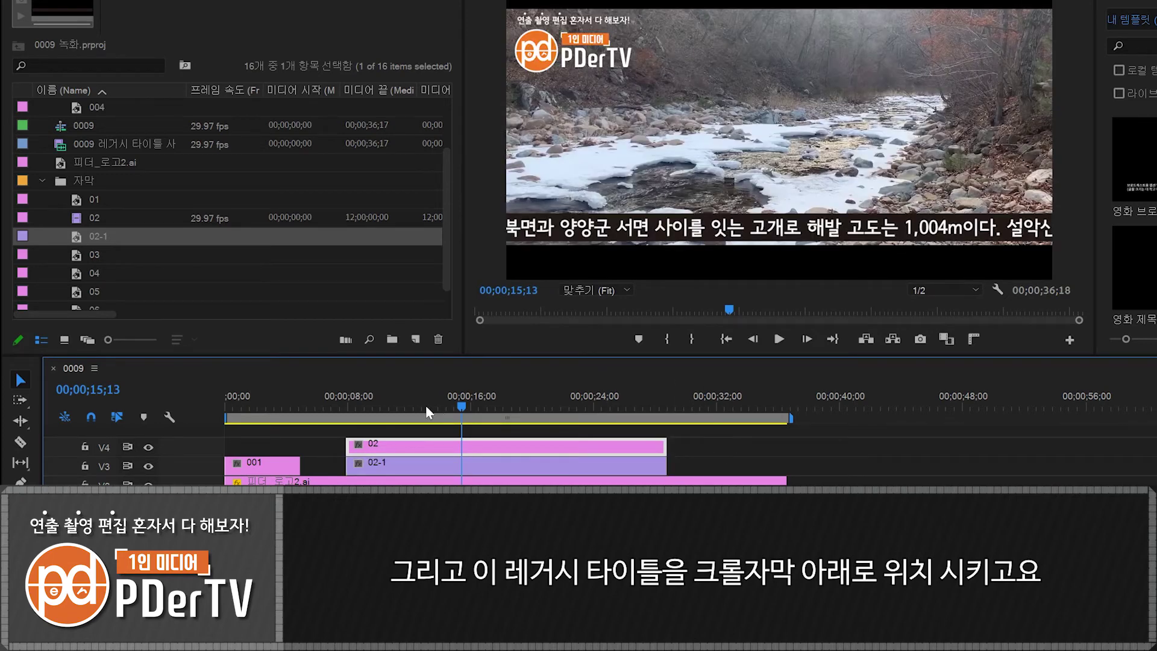
left_click_drag(398, 403, 358, 404)
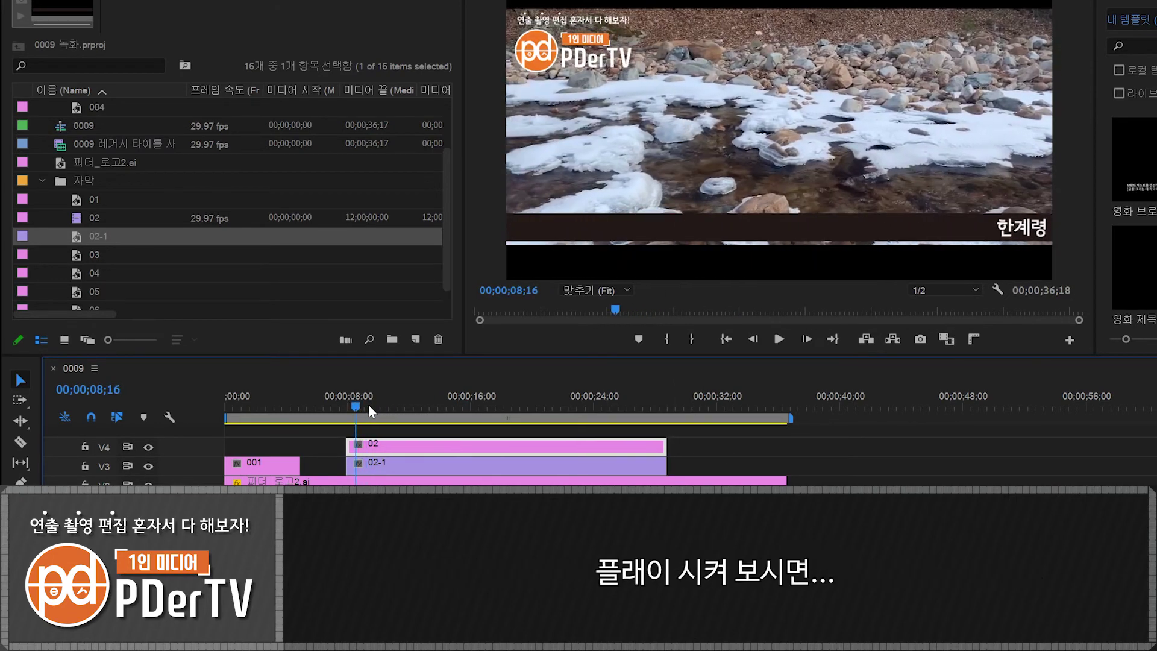
key("space")
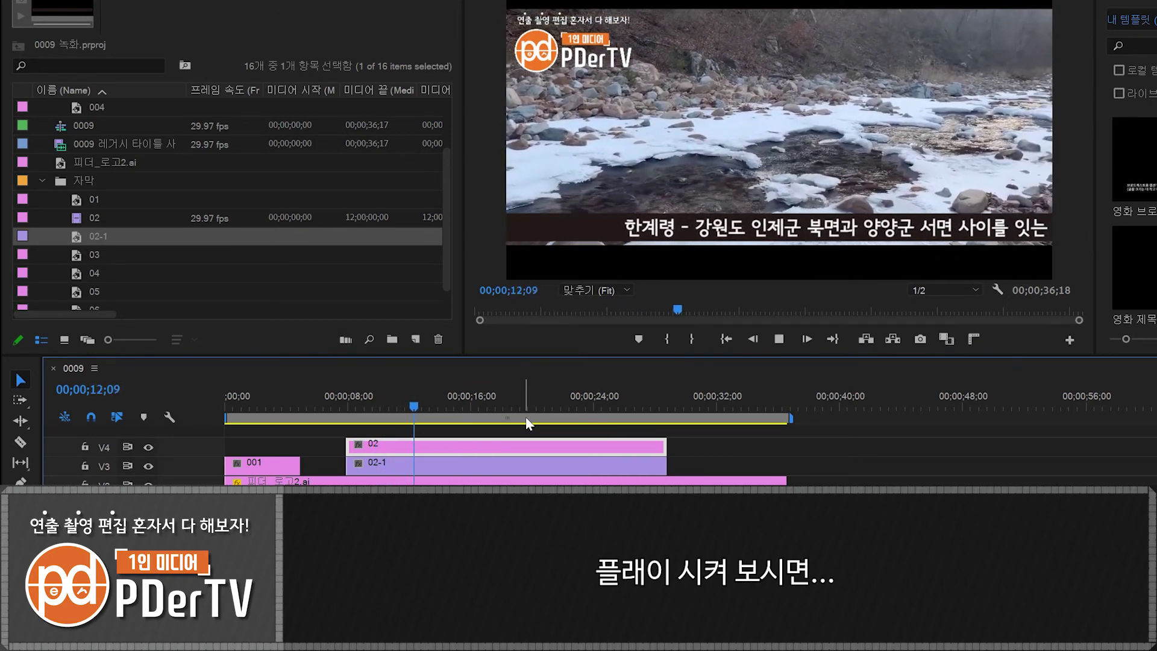
key("space")
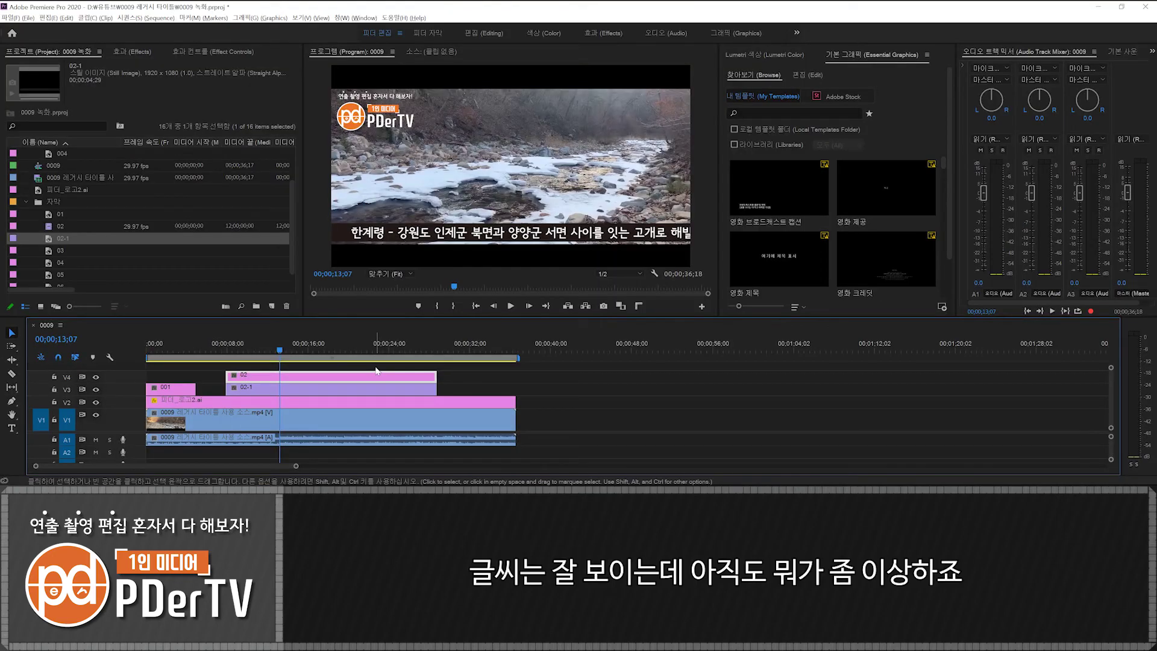
Lower the fill opacity of the bar in title 02-1 to 85%.
double_click(349, 389)
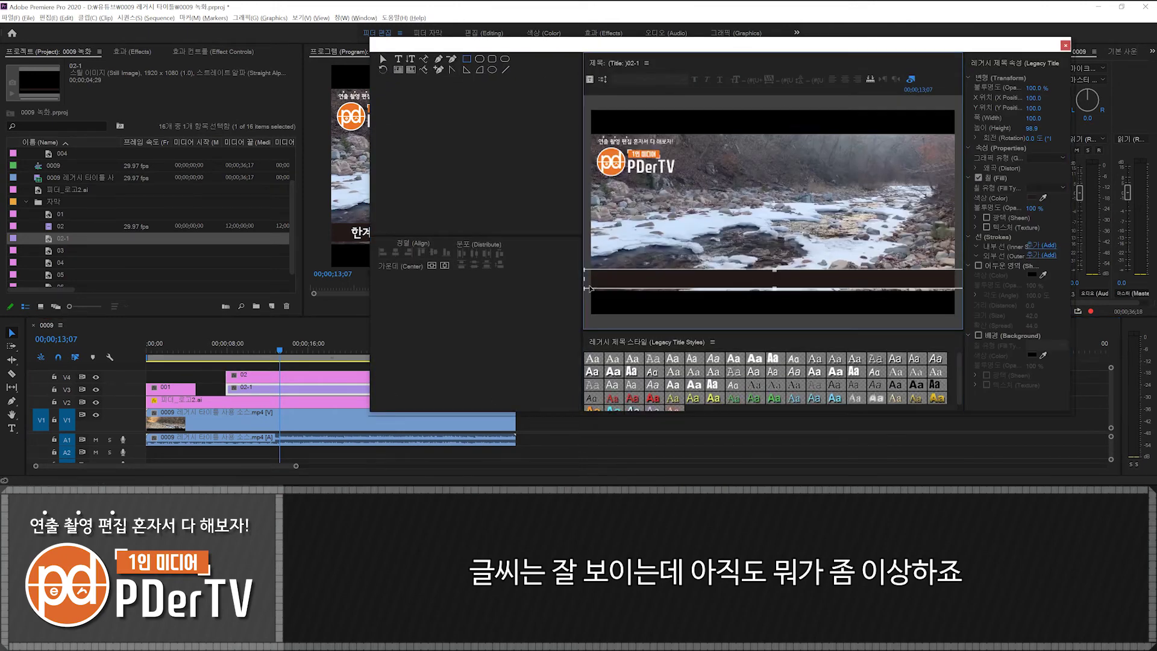
left_click_drag(582, 234, 425, 236)
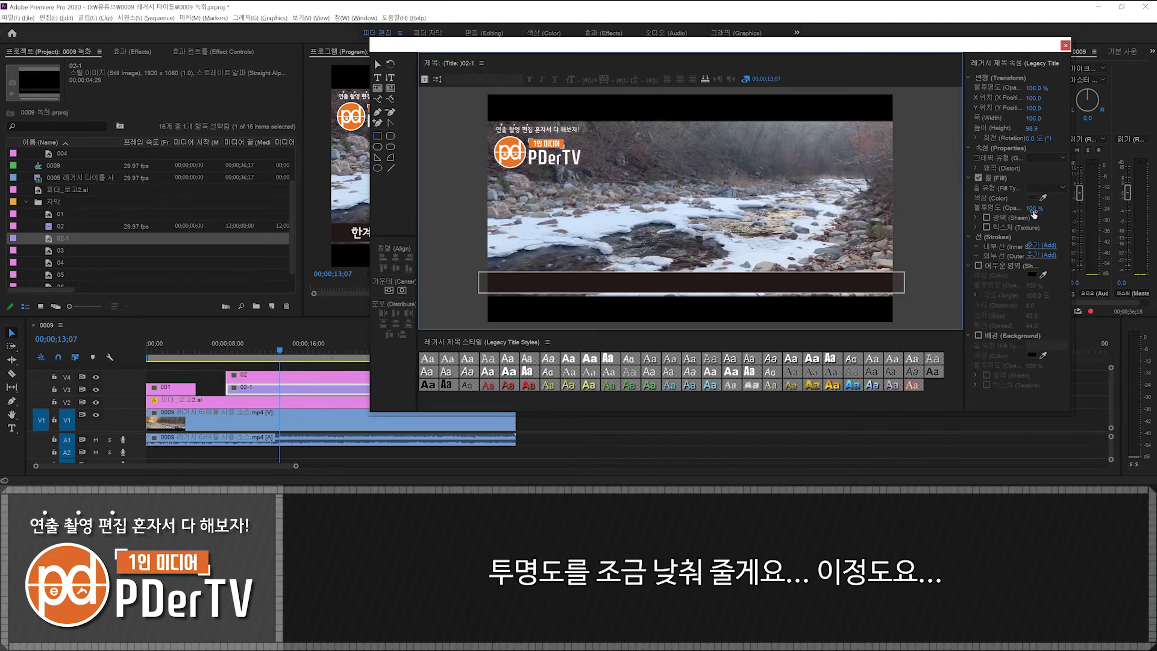
left_click_drag(1033, 208, 1062, 71)
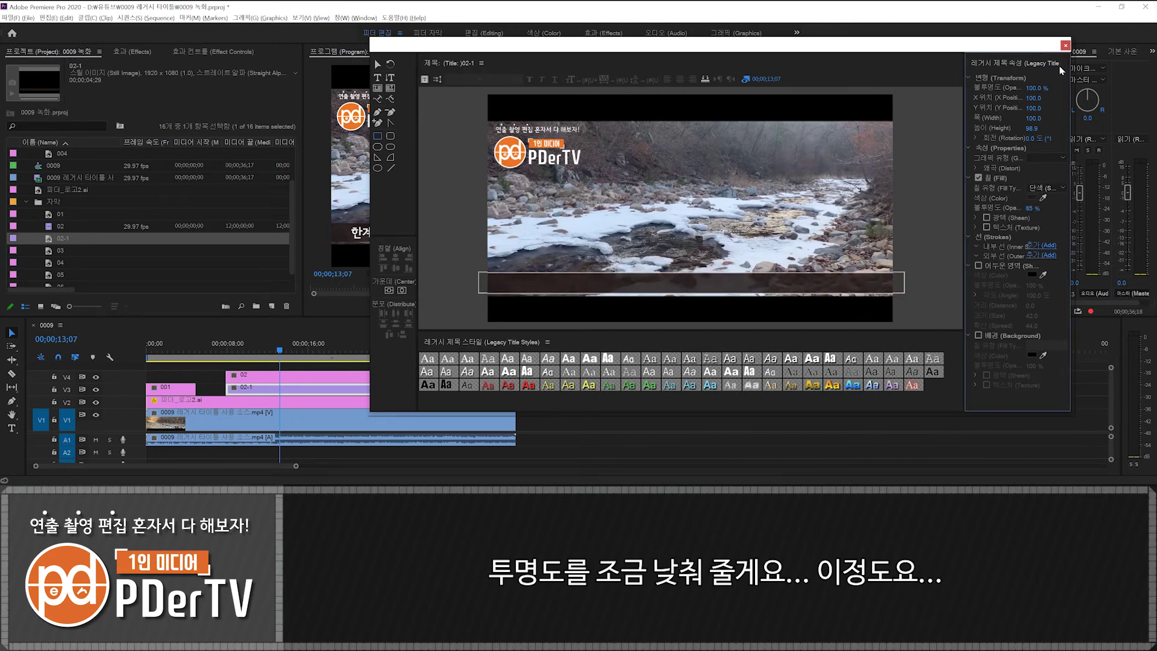
left_click(1065, 45)
Play back the crawling caption over its bar and delete clips 02 and 02-1 from the timeline.
left_click_drag(283, 355, 240, 349)
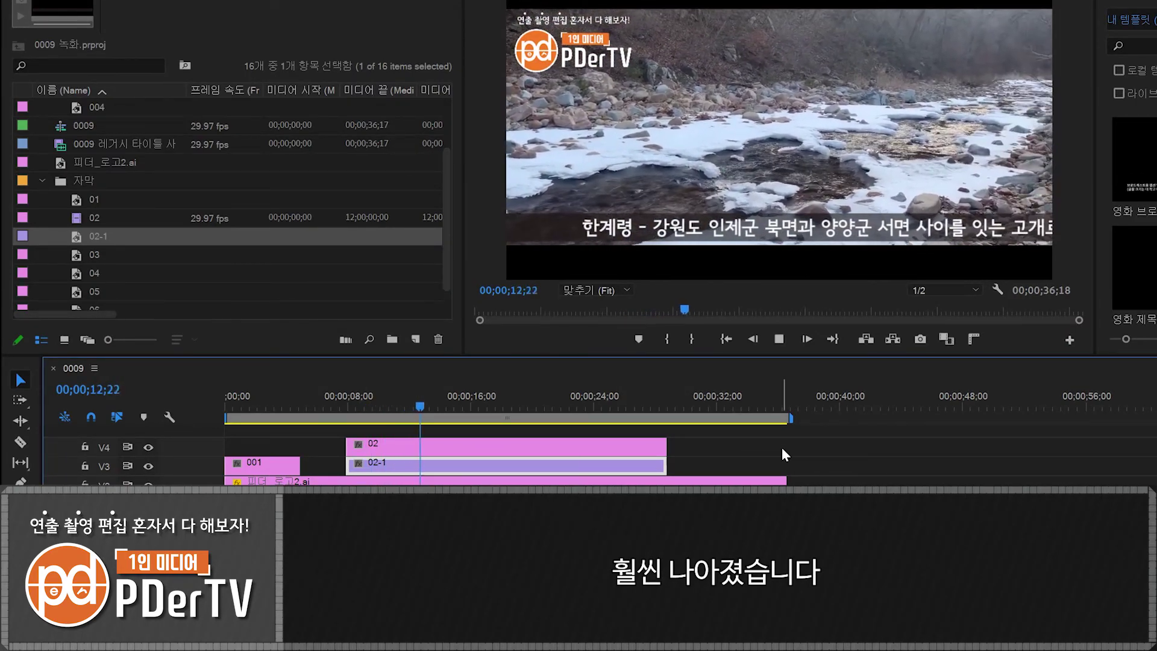
key("space")
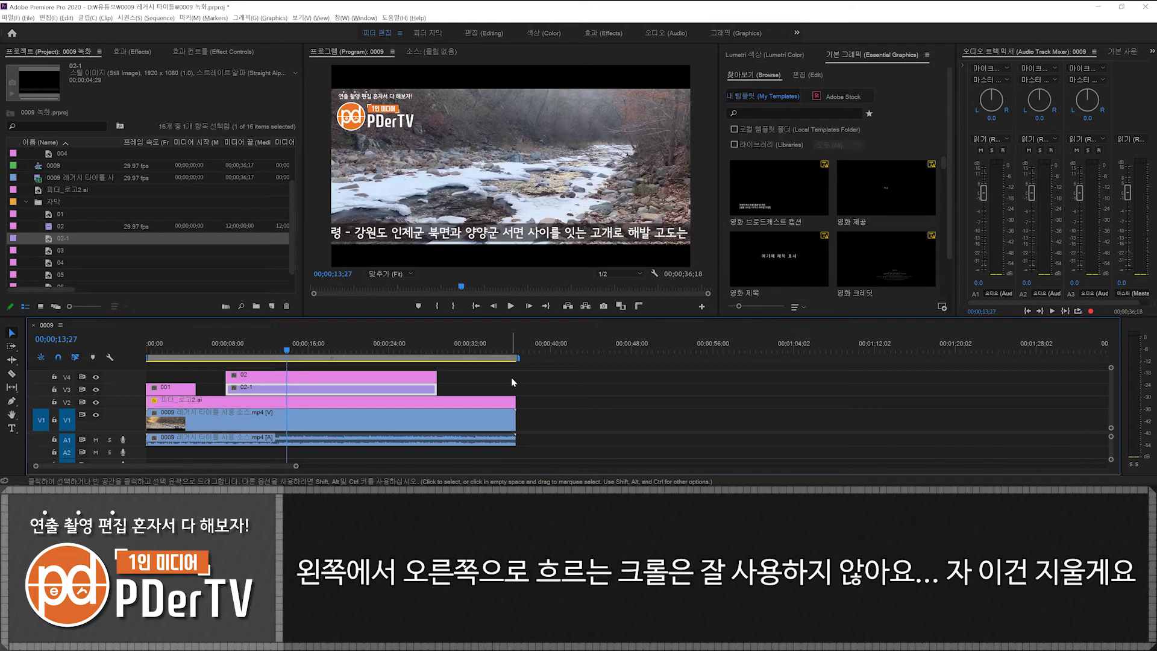
left_click_drag(458, 369, 422, 392)
key("Delete")
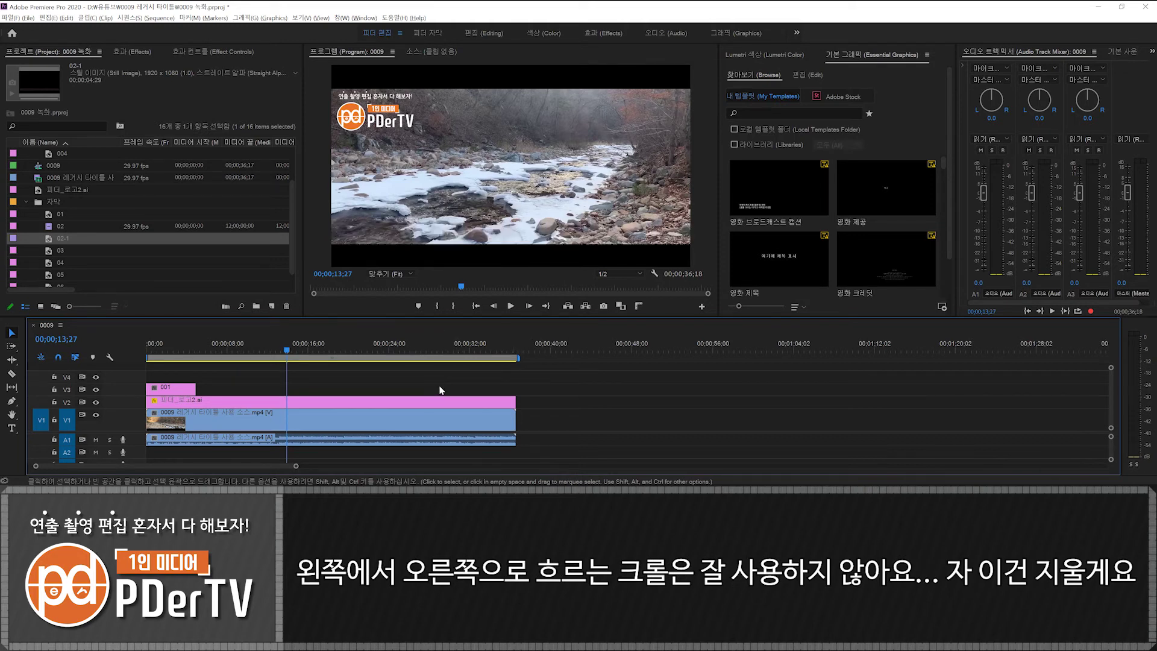
Set title 03 to Roll with Start Off Screen and End Off Screen enabled.
double_click(52, 251)
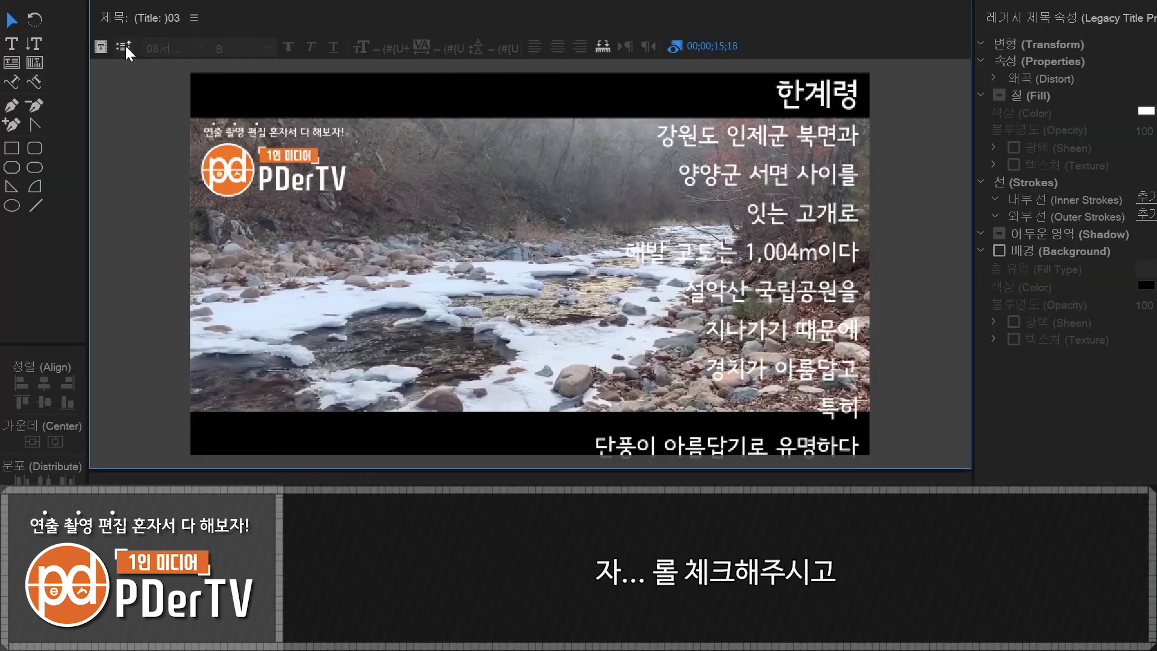
left_click(437, 79)
left_click(254, 279)
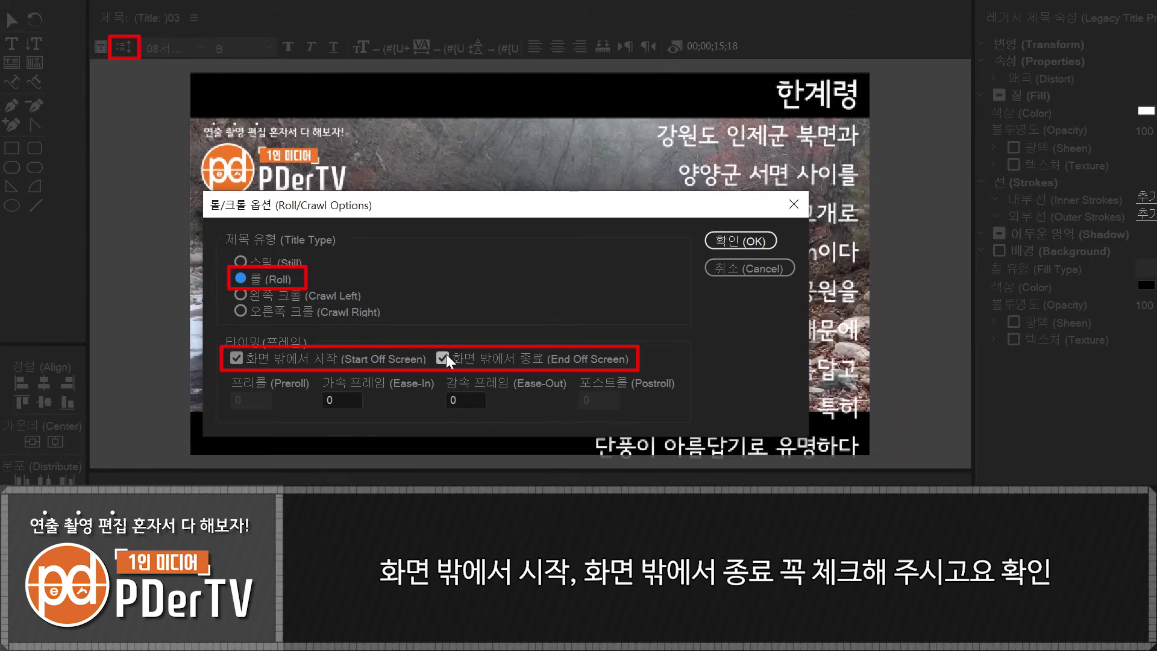
left_click(743, 240)
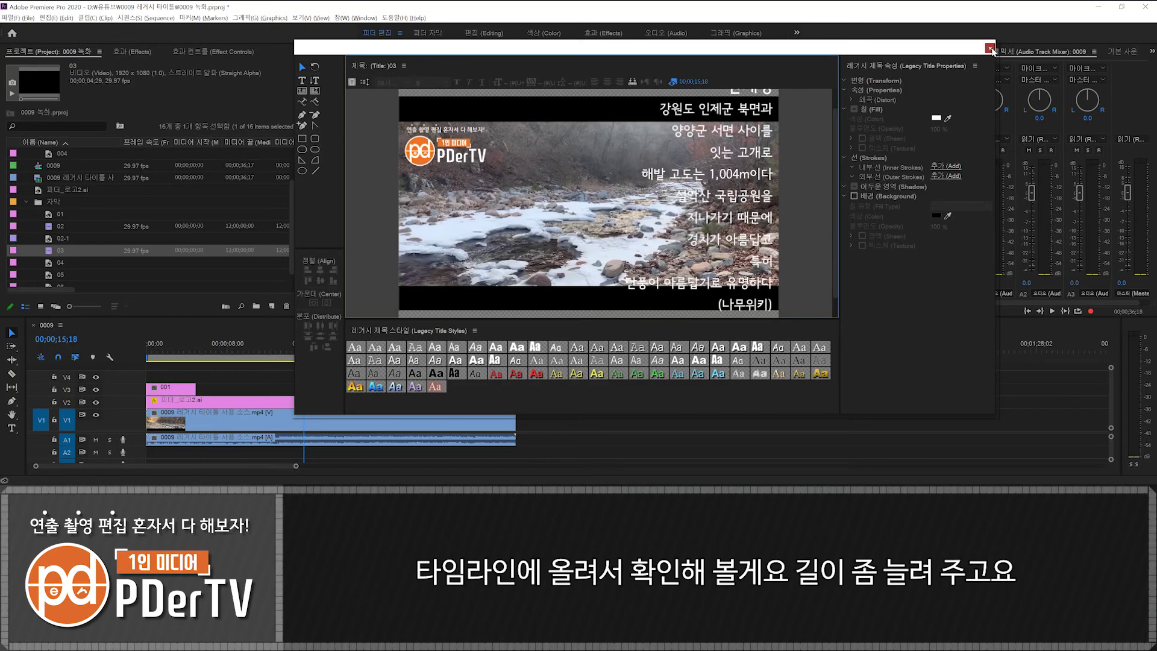
left_click(989, 48)
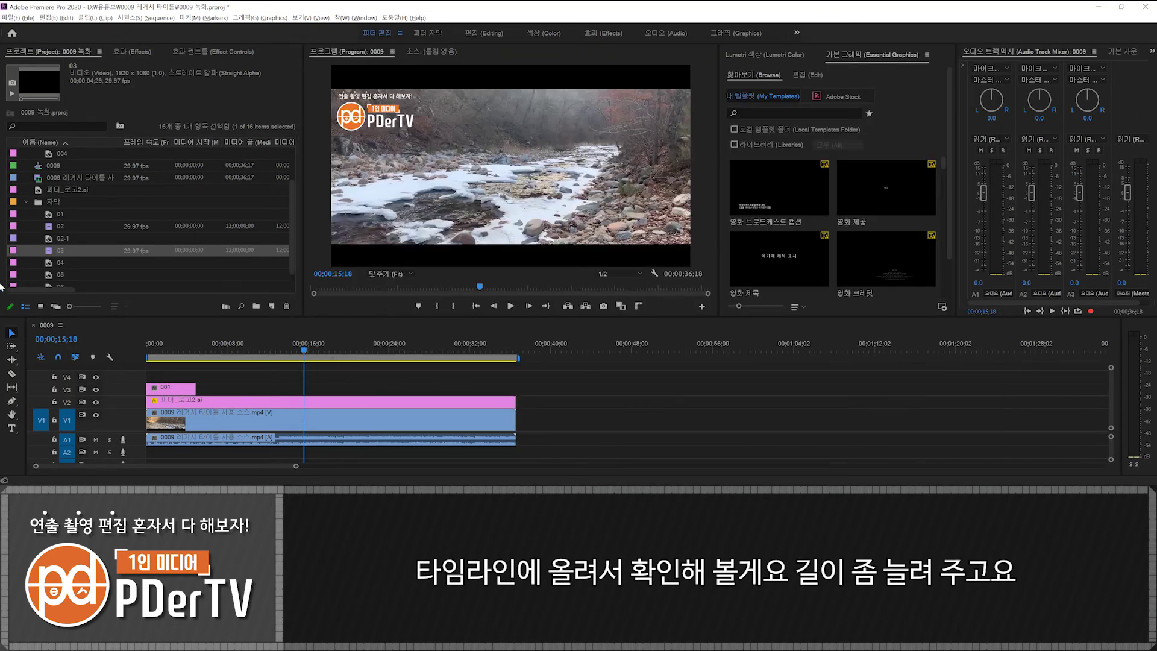
Place title 03 on track V3 from about 13 seconds, extend it to about 28 seconds, and play back the roll.
left_click_drag(52, 253, 278, 389)
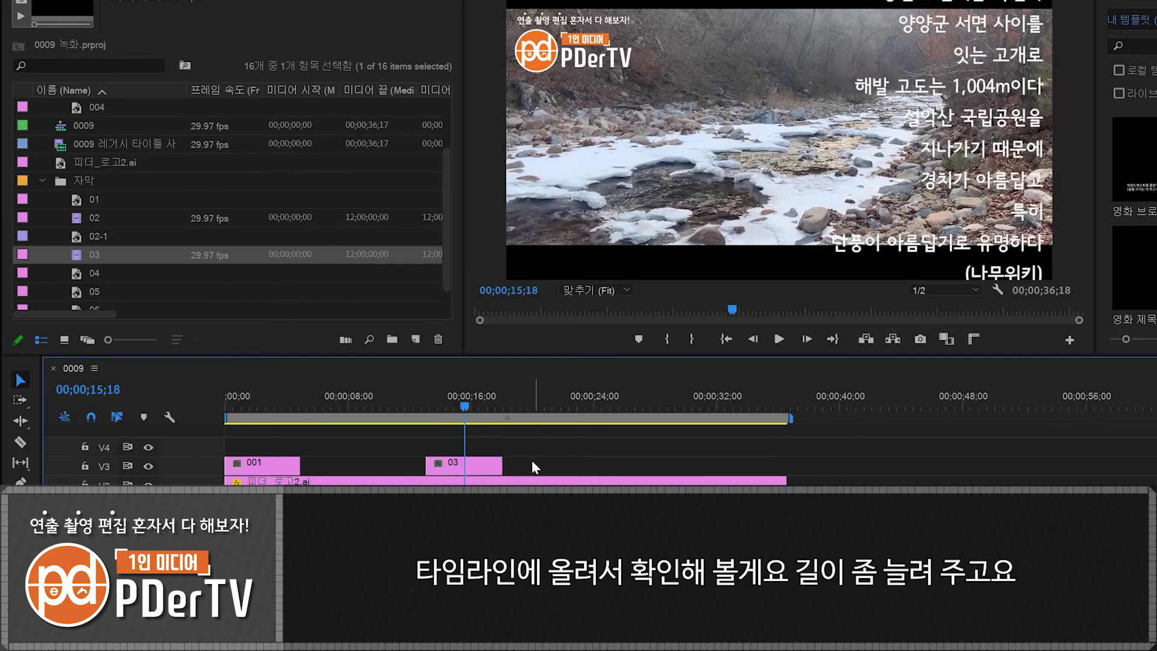
left_click_drag(568, 469, 651, 469)
key("Up")
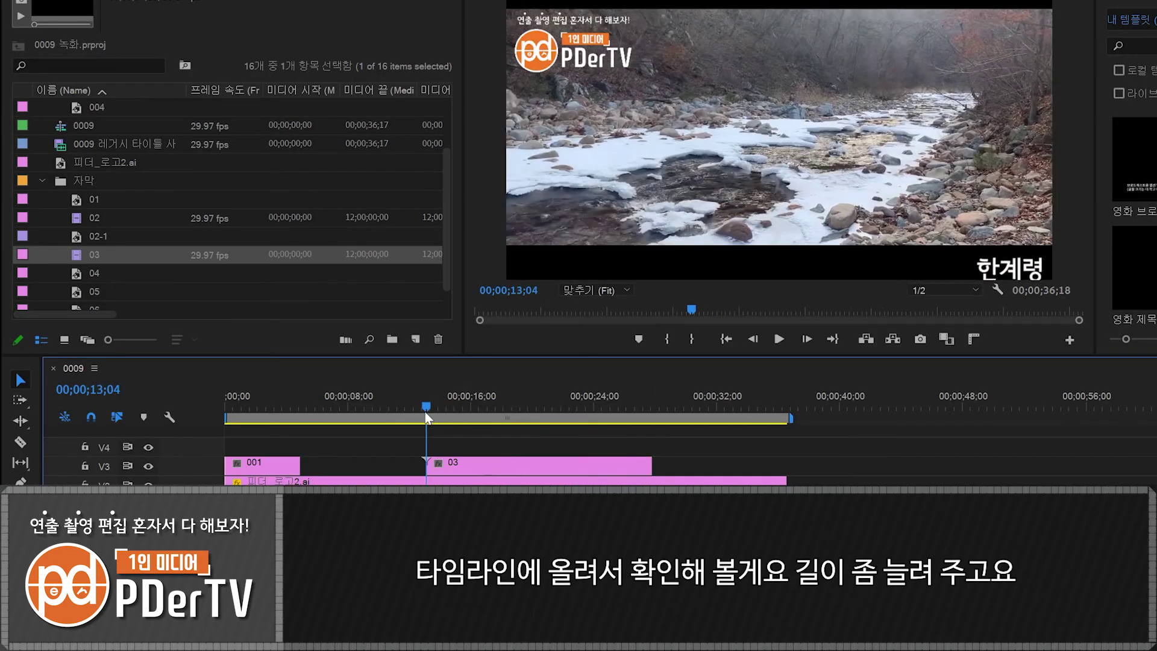
key("space")
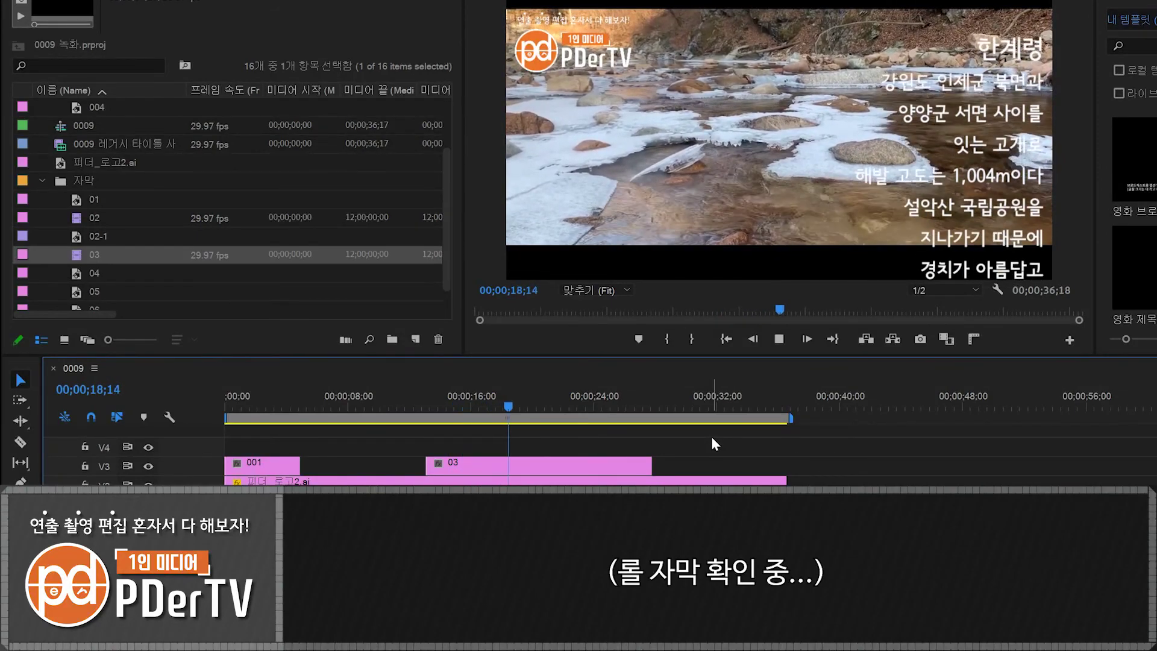
key("space")
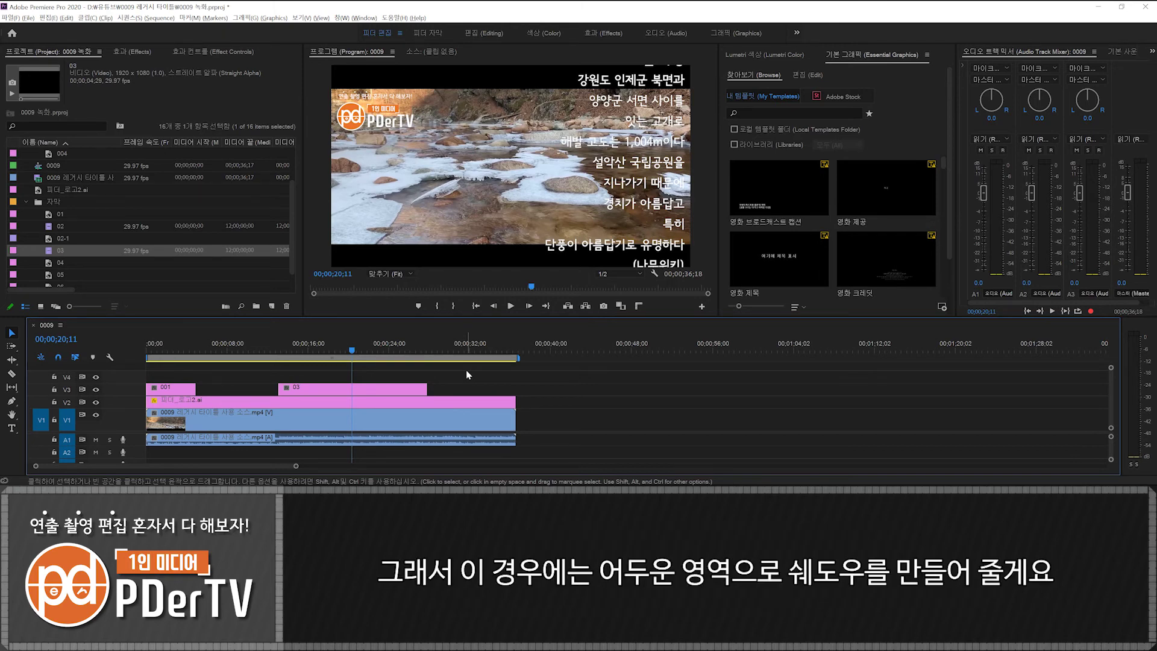
Enable a shadow on the text of title 03 with 85% opacity.
left_click(387, 389)
double_click(389, 391)
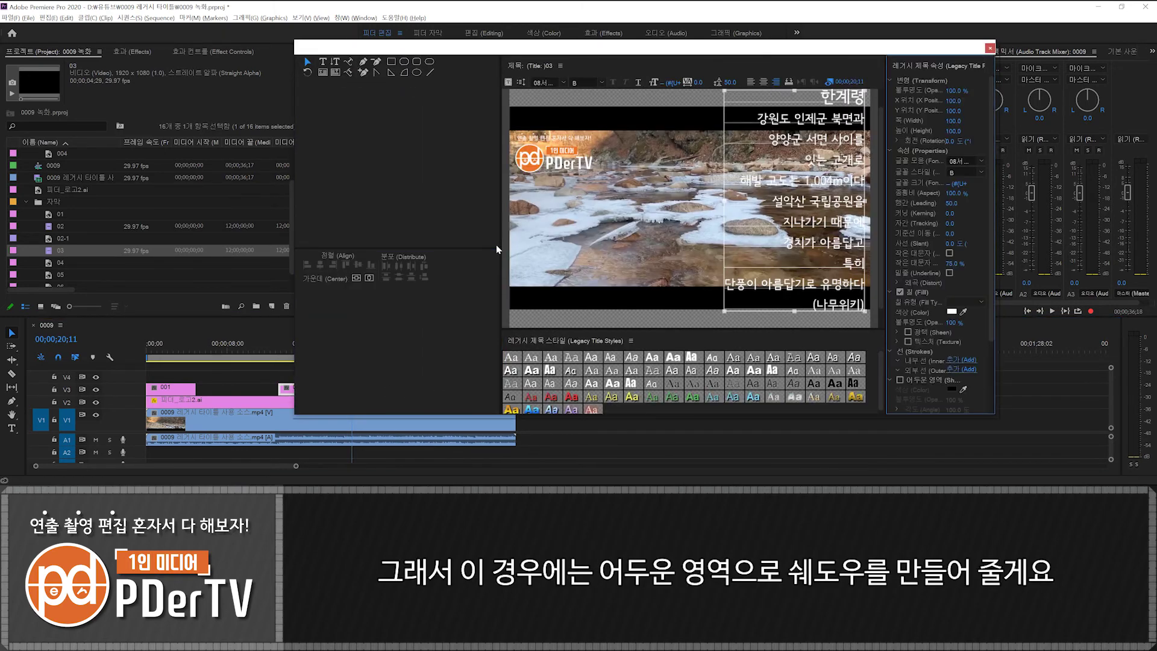
left_click_drag(500, 249, 355, 265)
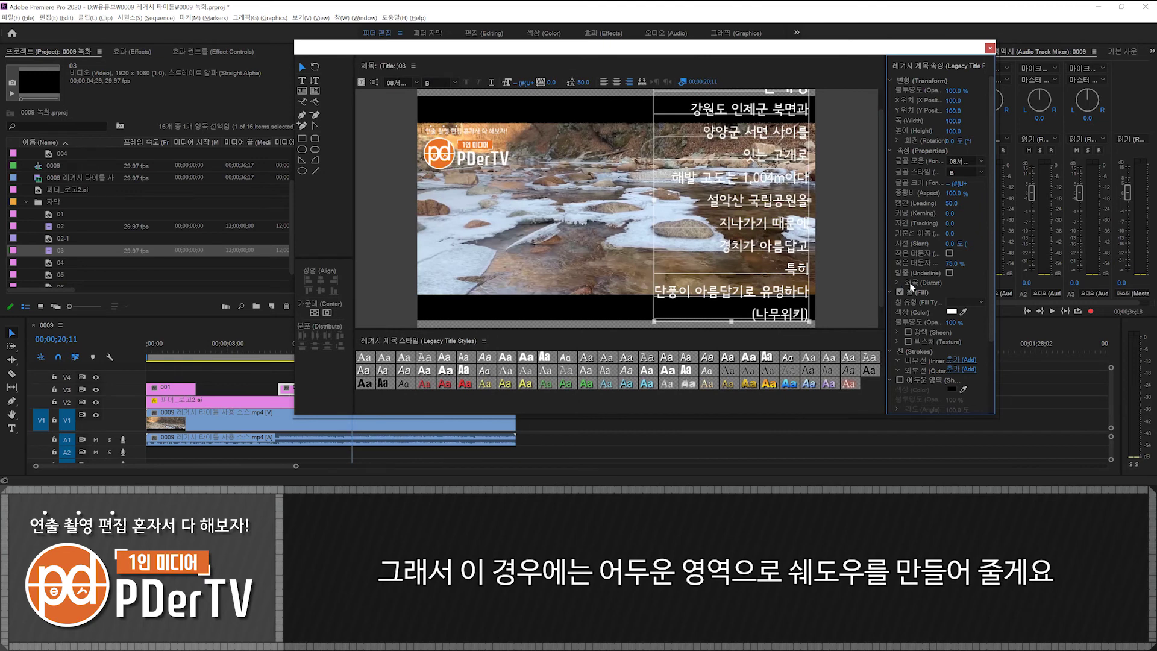
left_click_drag(884, 283, 824, 283)
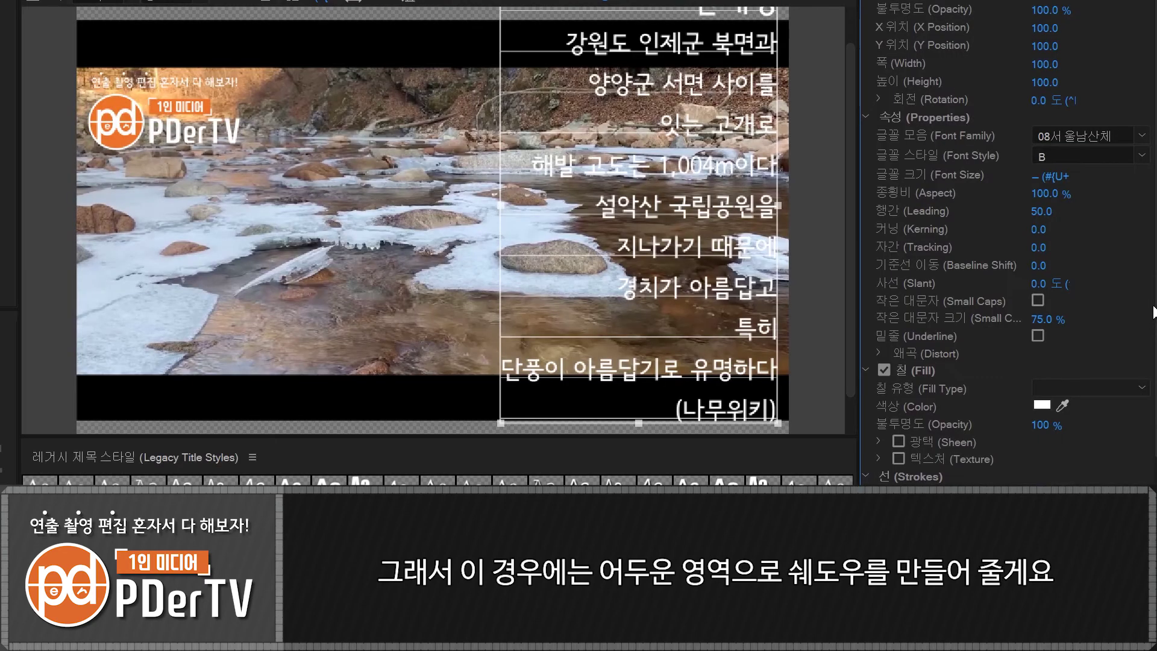
scroll(901, 367, "down", 3)
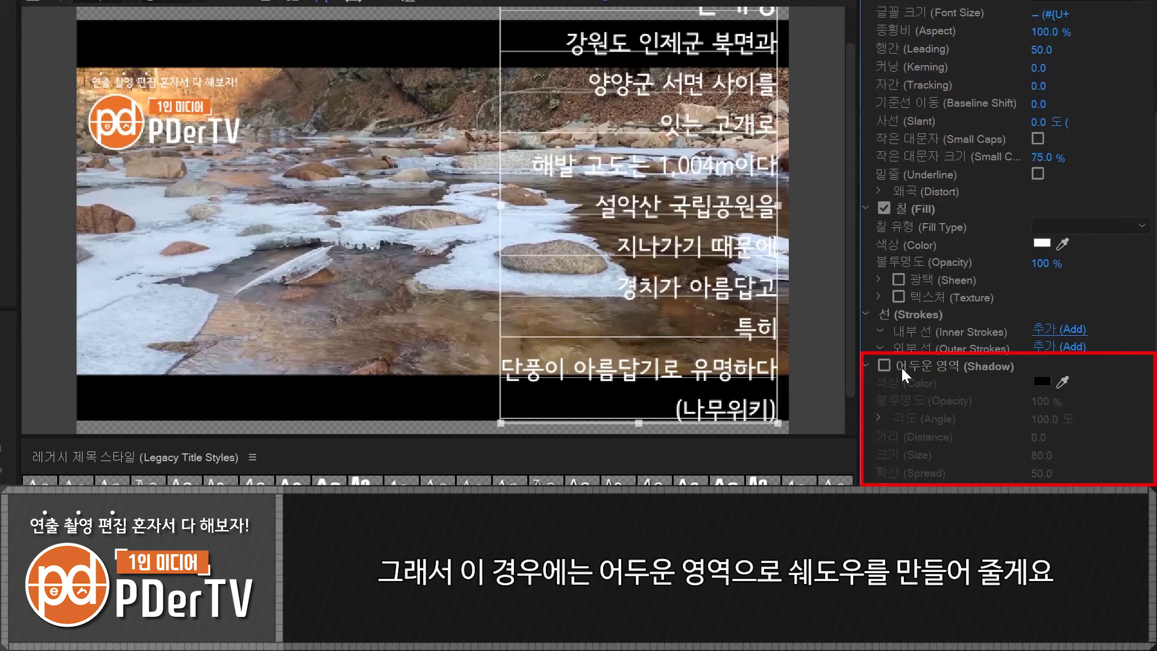
left_click(884, 366)
left_click(1049, 398)
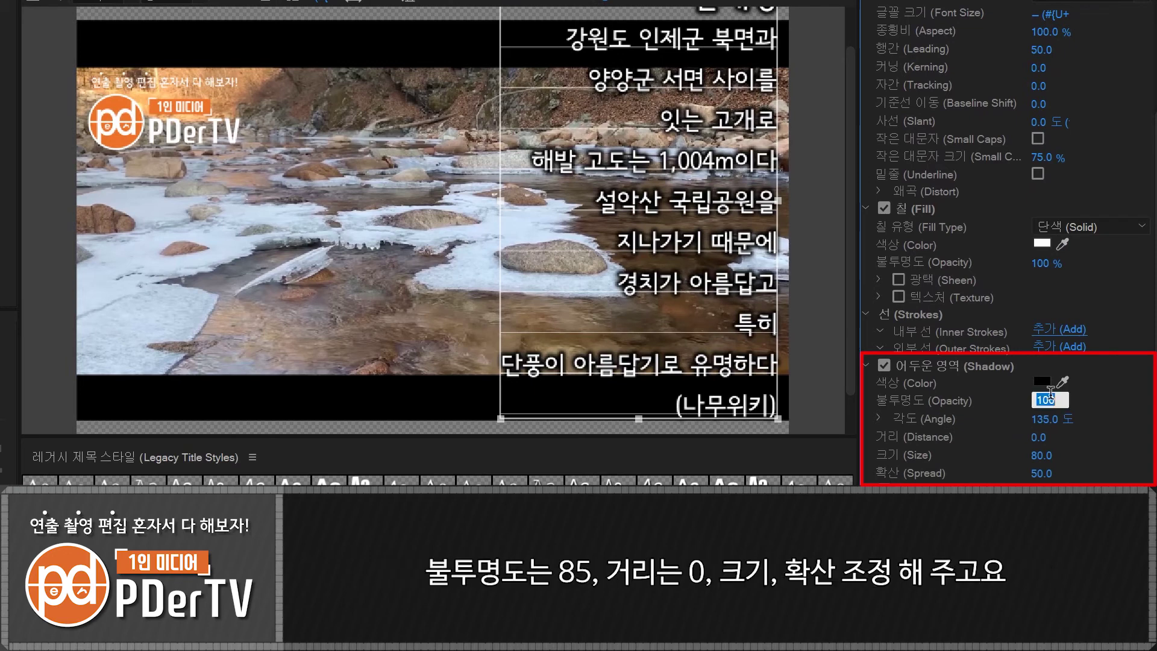
type("85")
key("Return")
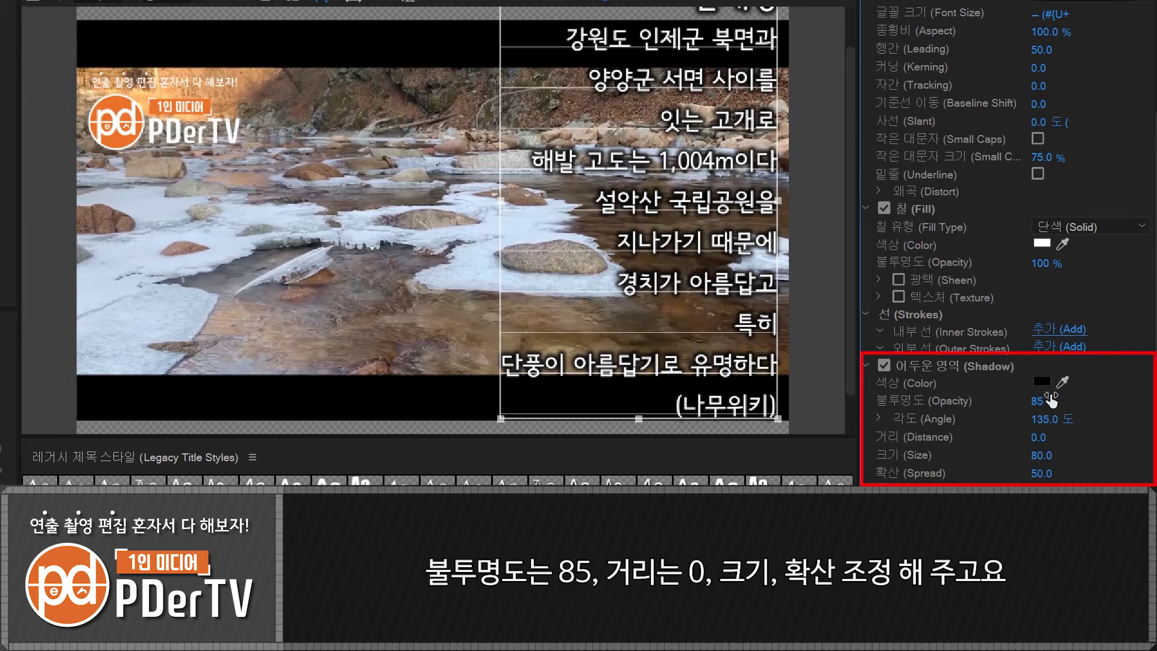
Keep the text shadow's distance at 0 and adjust its size.
left_click(1041, 438)
key("Return")
left_click_drag(1041, 456, 1039, 456)
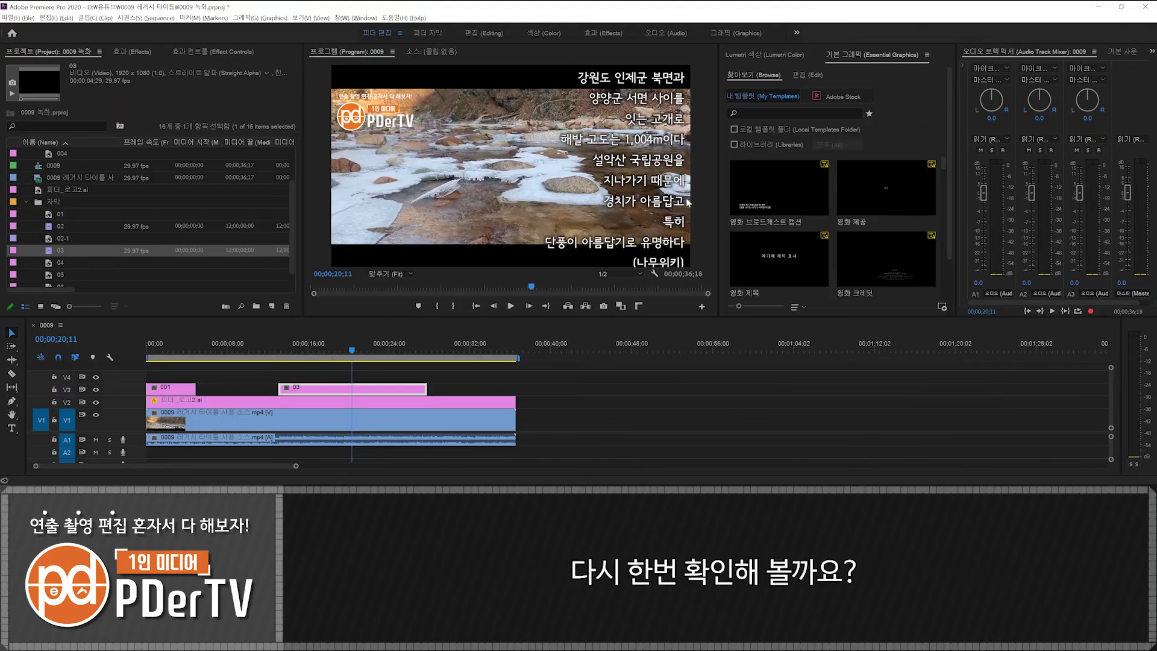
Play back title 03 from about 14 seconds to check the shadowed rolling text.
left_click(290, 354)
key("space")
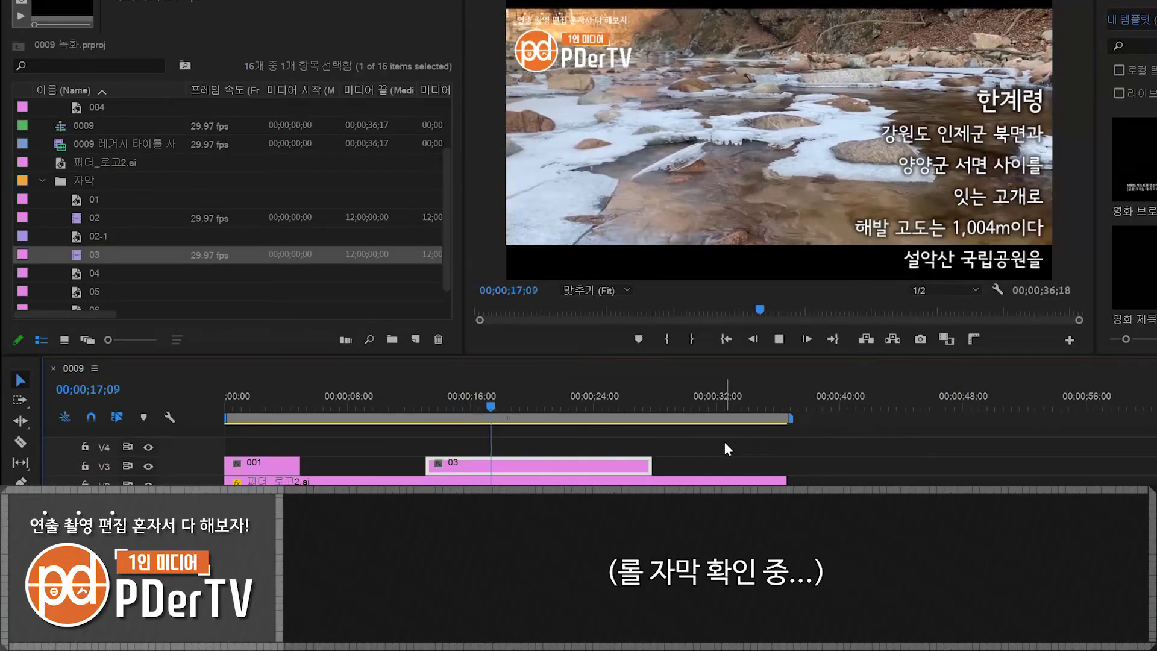
key("space")
Refine the text shadow of title 03 with size 100 and spread about 54, and play back the roll again.
double_click(579, 466)
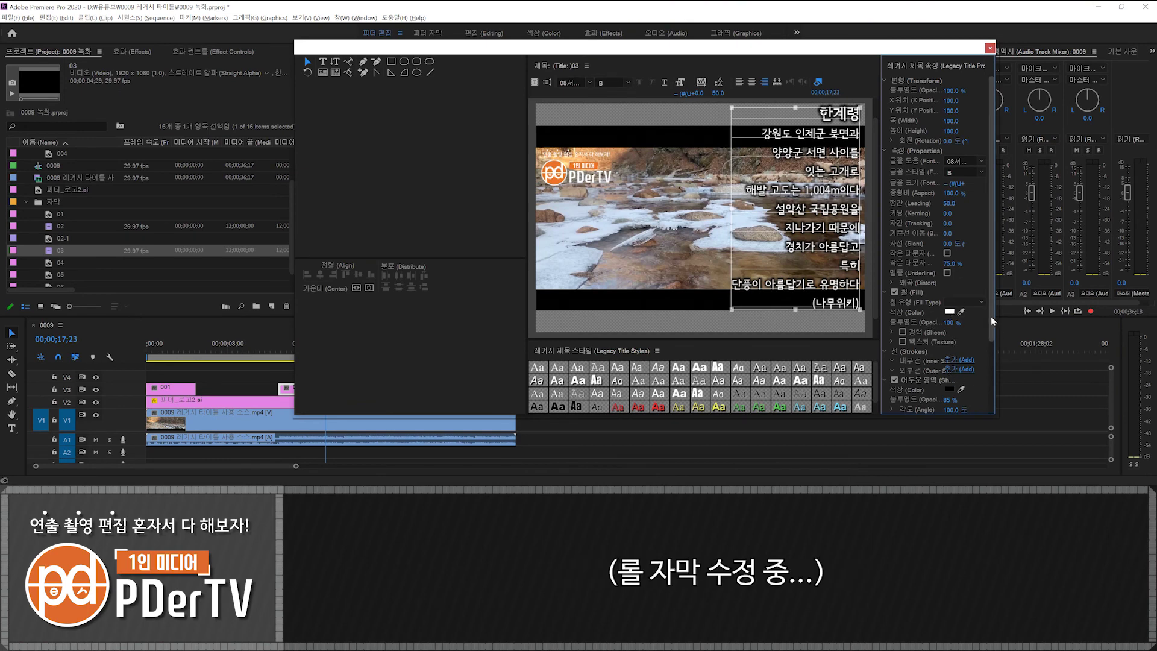
left_click_drag(993, 317, 993, 381)
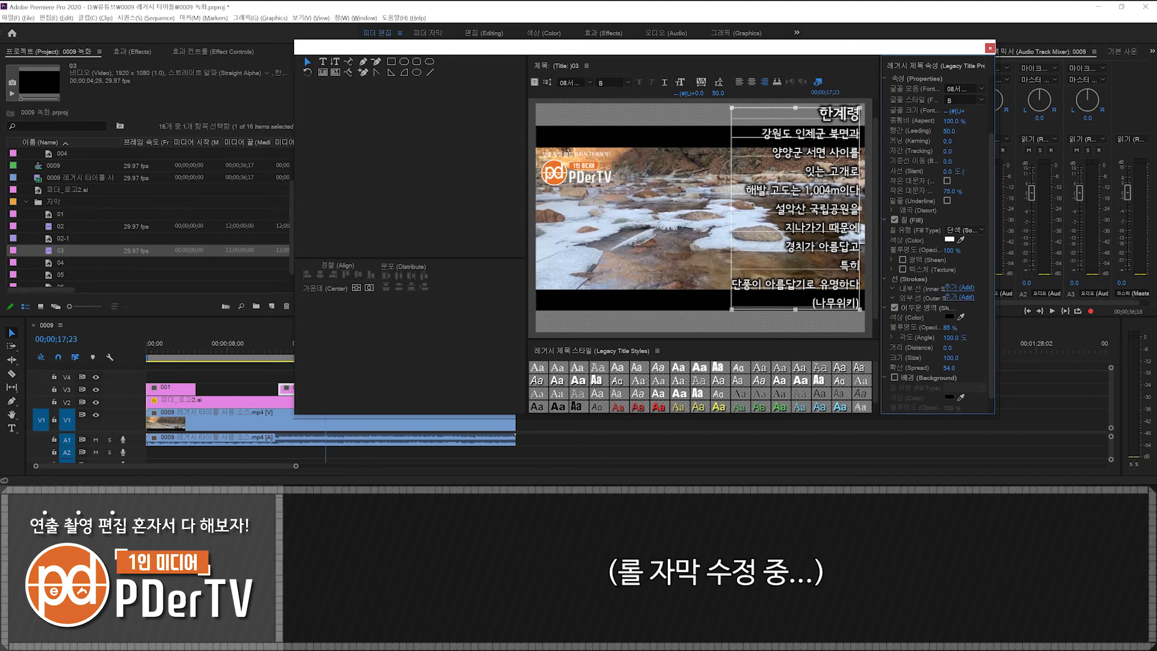
left_click(989, 48)
key("space")
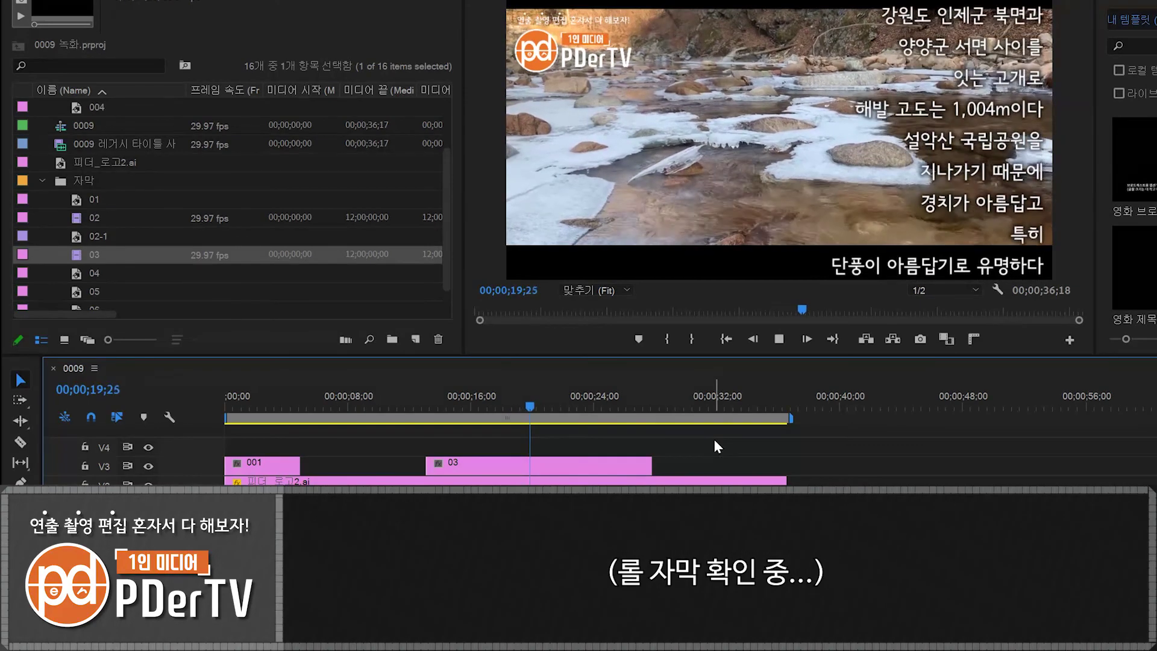
key("space")
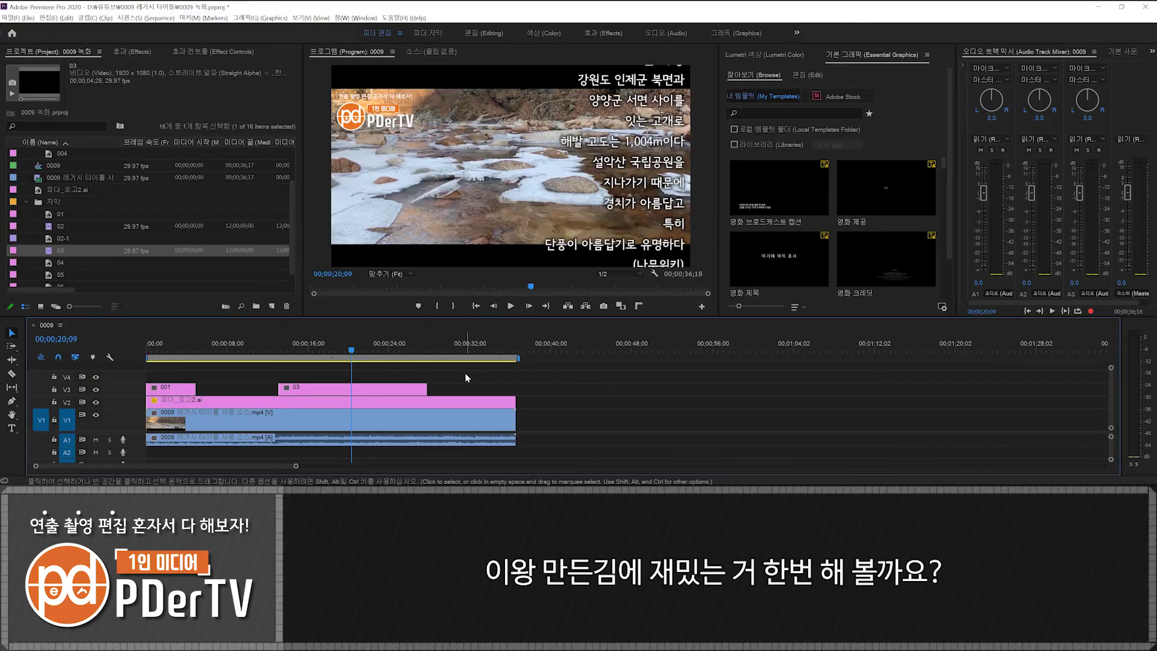
Center-align the paragraph in title 03, center the text block horizontally in the frame, and shift it slightly lower.
double_click(407, 389)
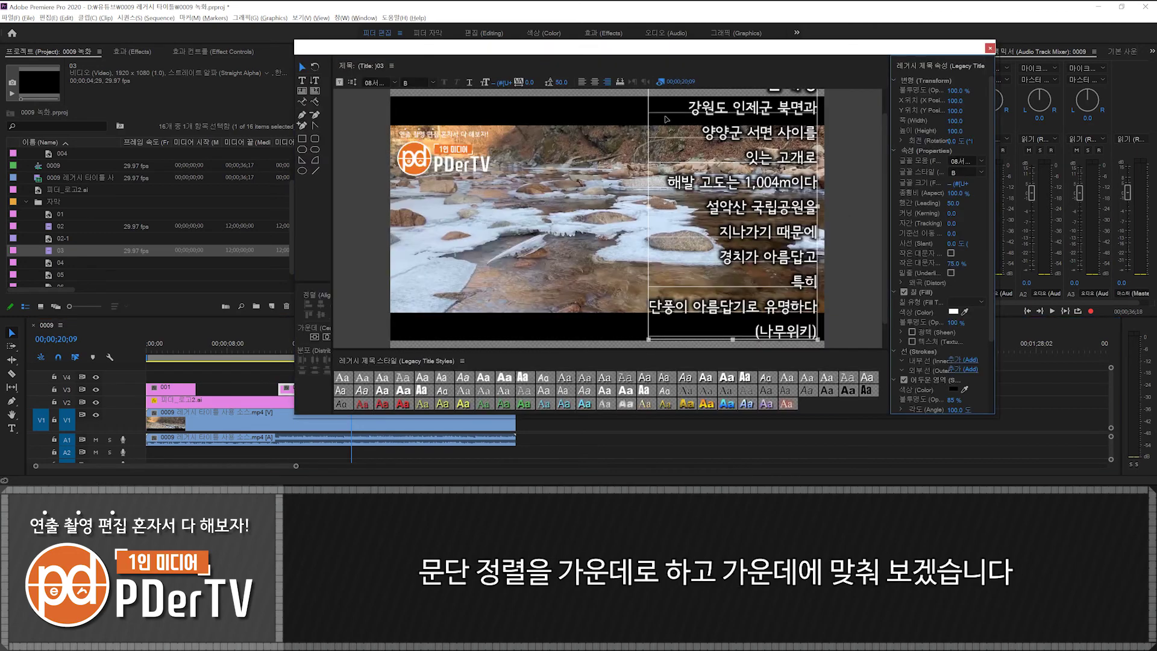
left_click(595, 82)
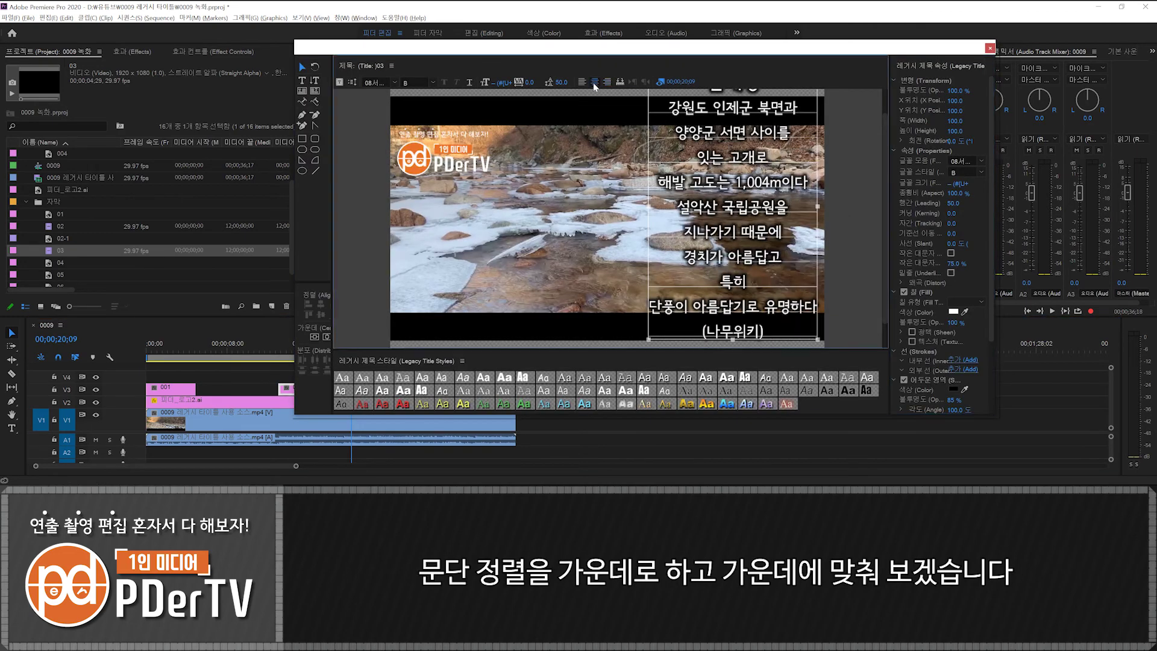
left_click(326, 337)
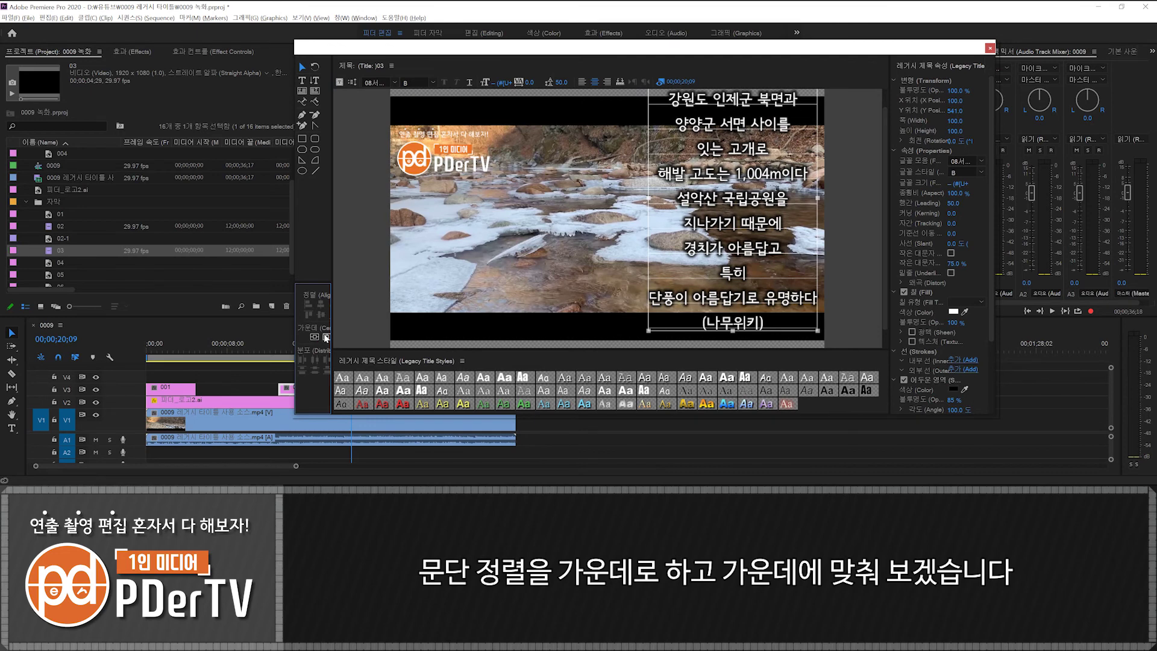
left_click(327, 338)
left_click_drag(633, 136, 632, 186)
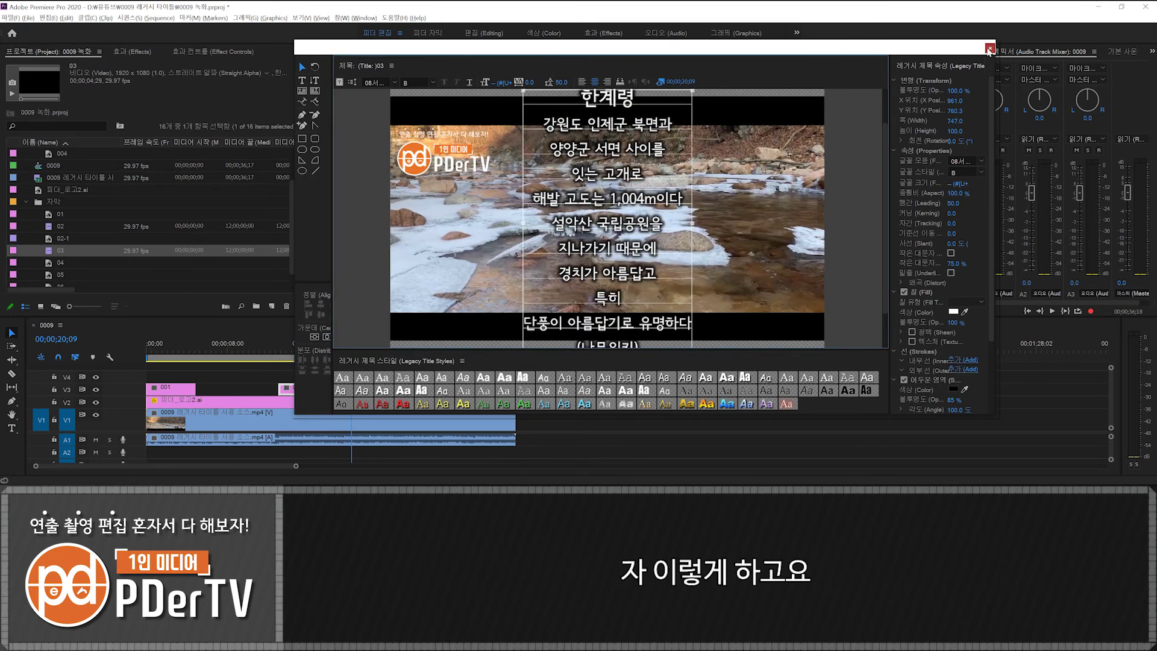
Close the title editor, search the effects for "3d", and apply the Basic 3D effect to the title 03 clip.
left_click(989, 48)
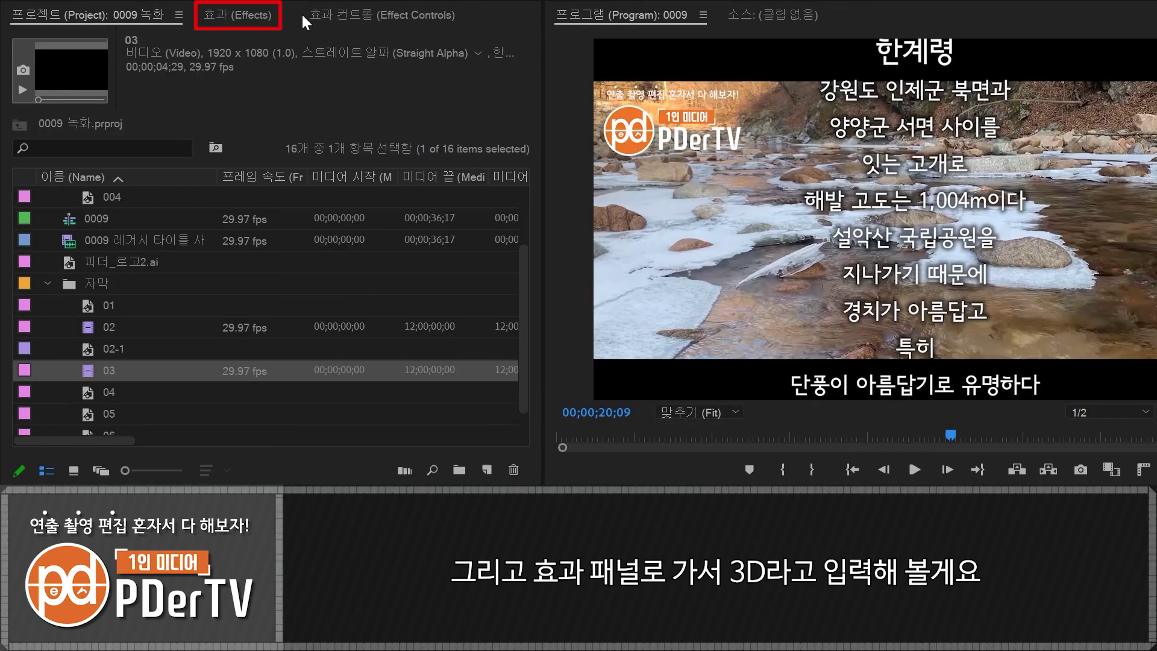
left_click(242, 16)
left_click(117, 38)
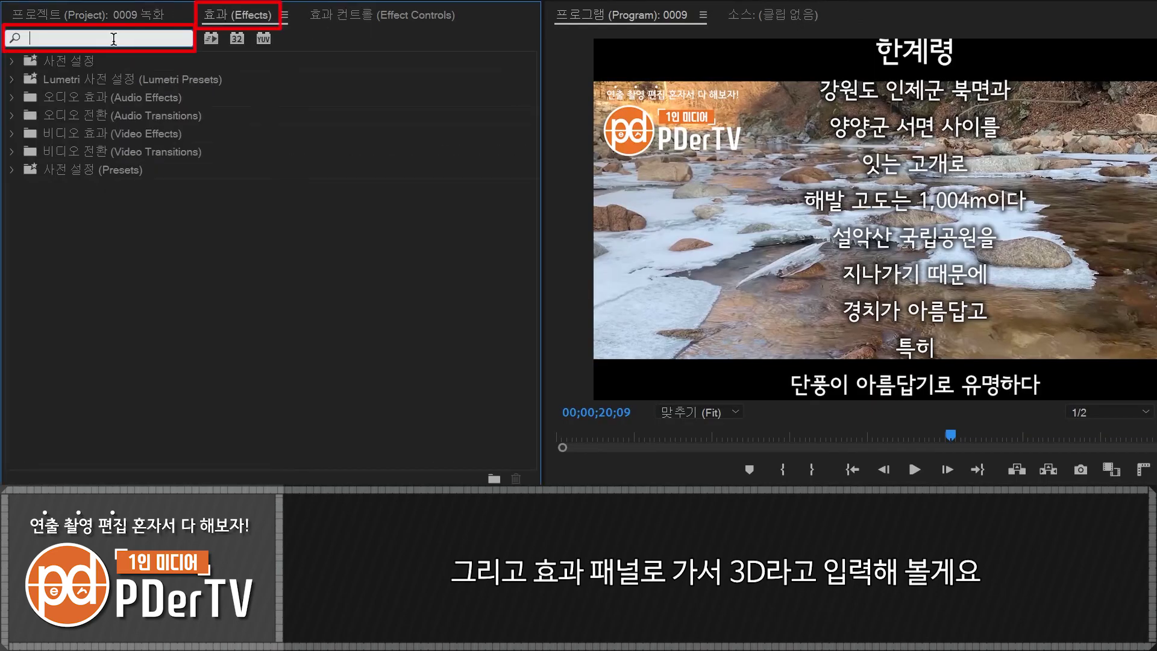
type("3d")
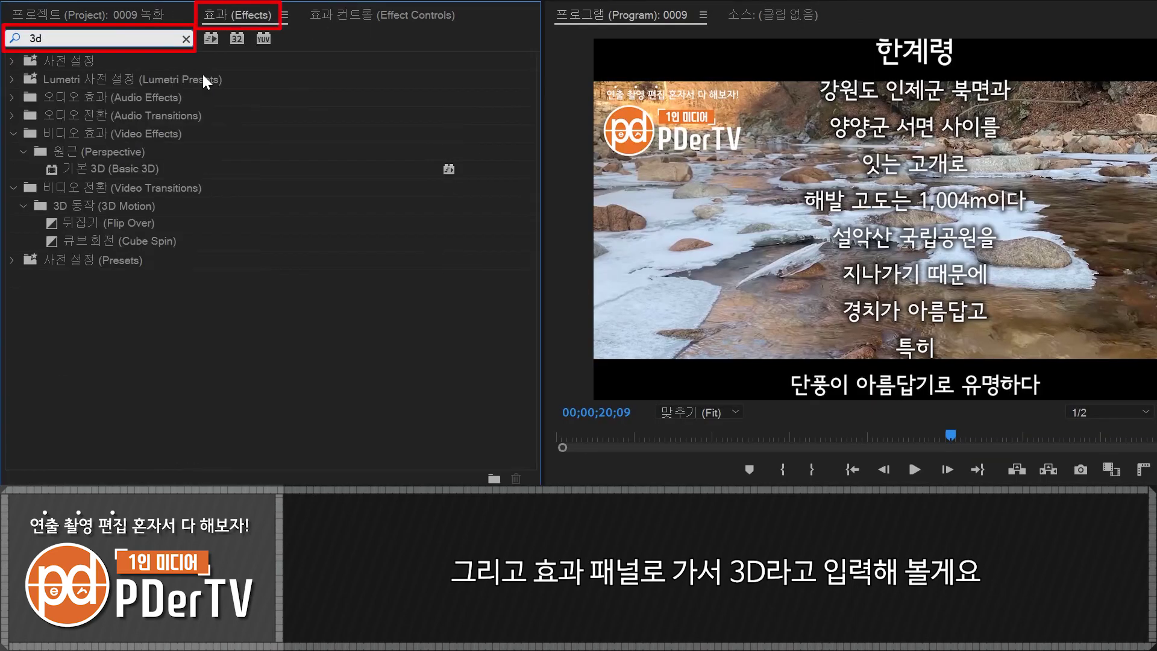
left_click(118, 171)
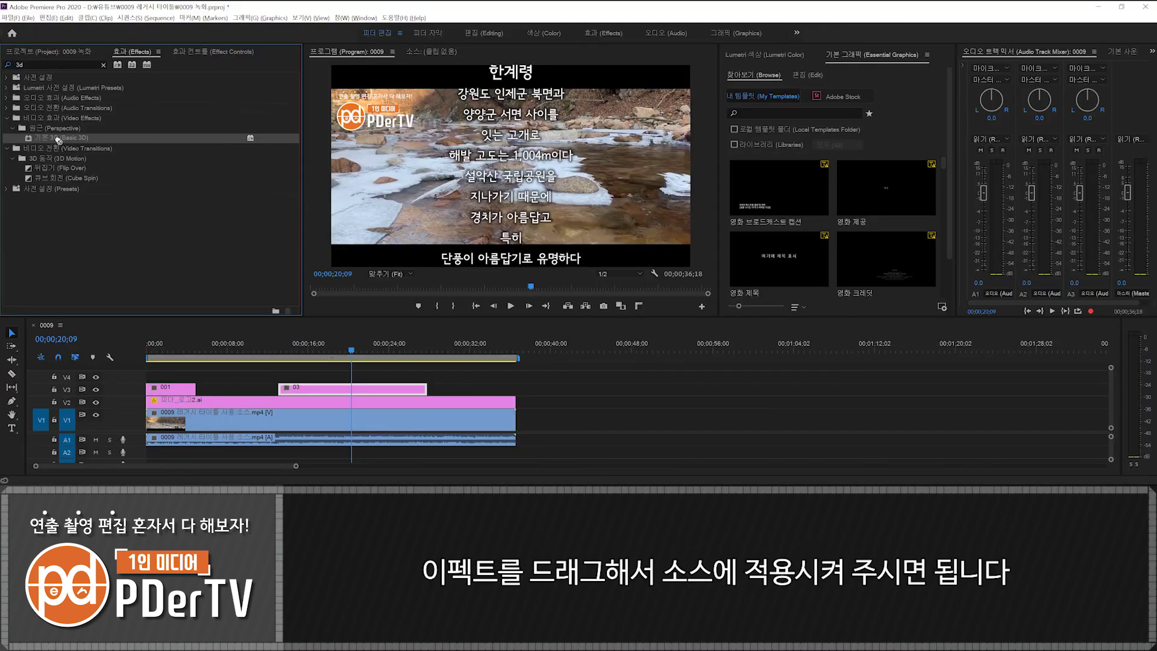
left_click_drag(100, 170, 602, 570)
left_click_drag(336, 361, 355, 388)
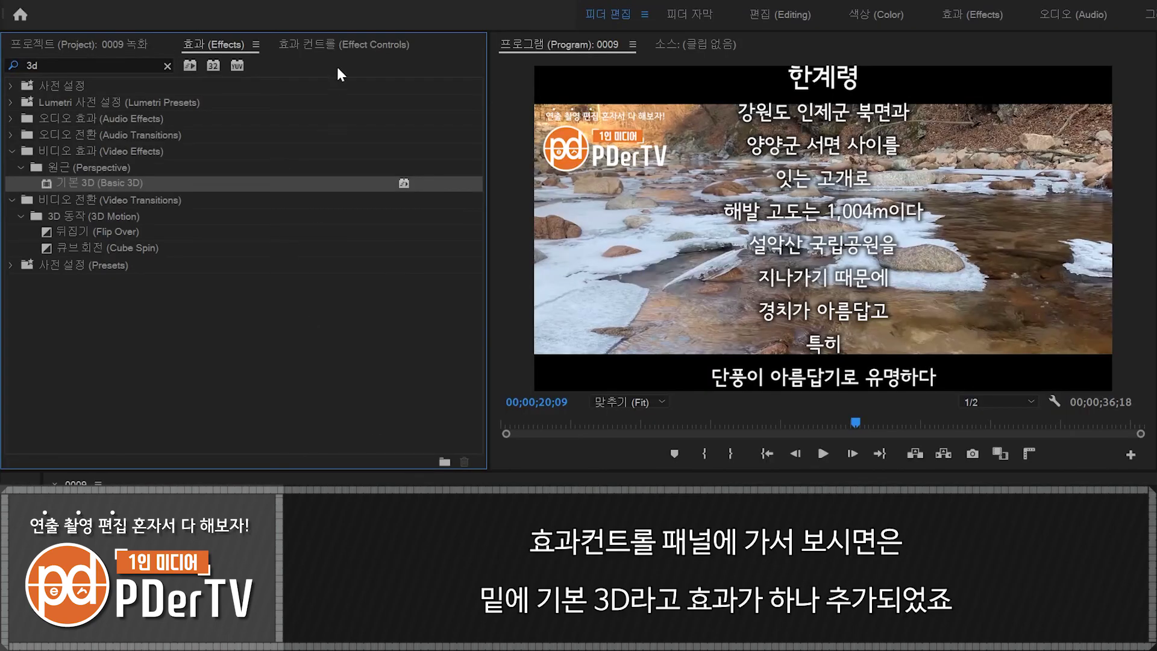
Set the Basic 3D Tilt of the title 03 clip to -53.0 degrees.
left_click(208, 51)
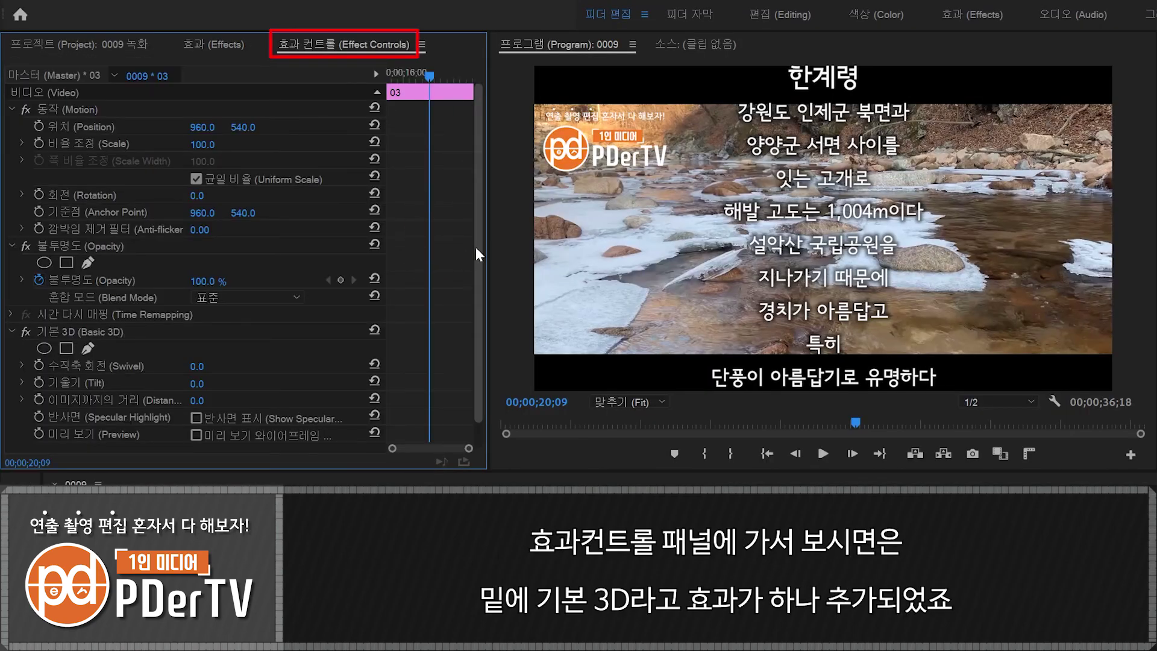
scroll(475, 247, "down", 1)
left_click(70, 307)
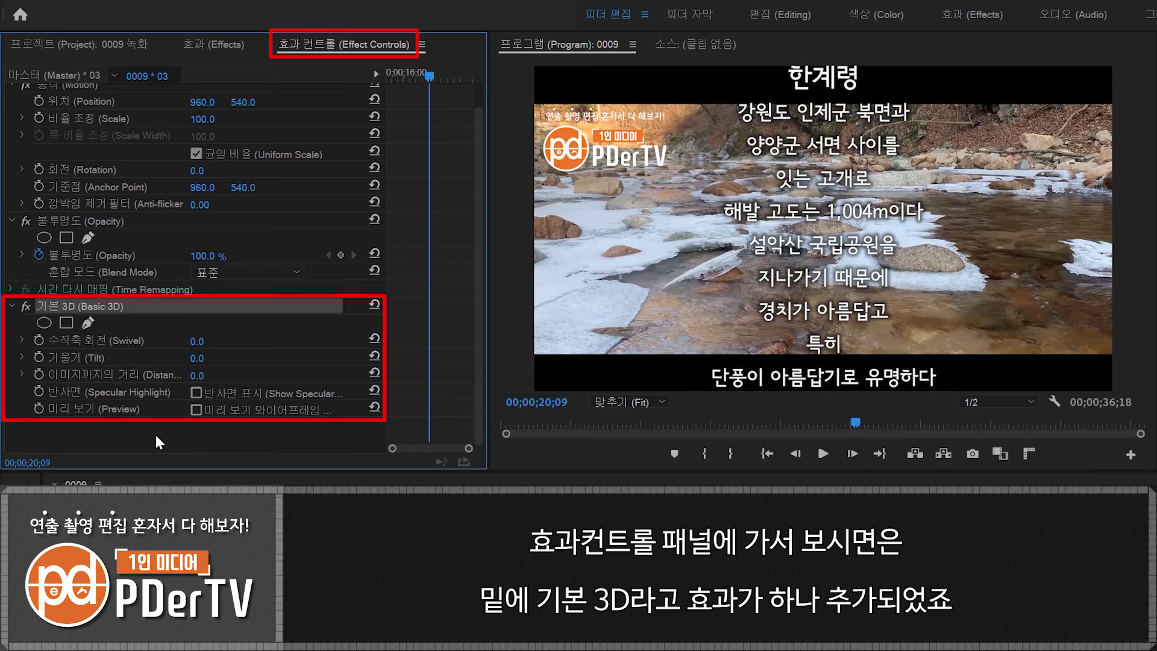
left_click(84, 356)
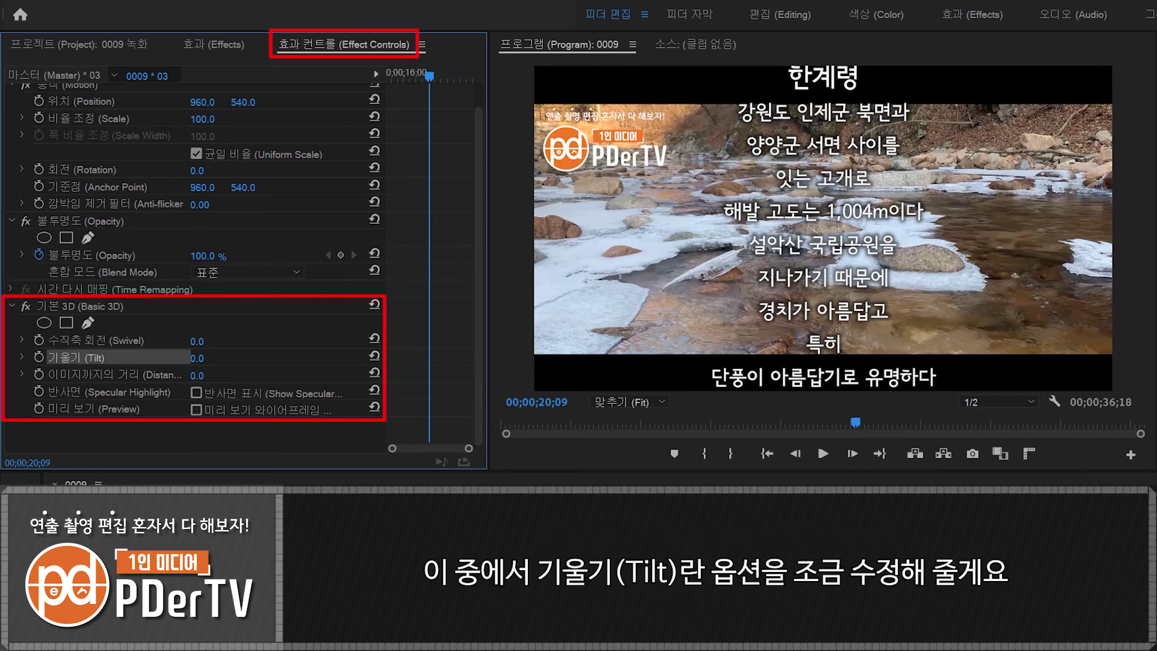
left_click_drag(197, 358, 166, 358)
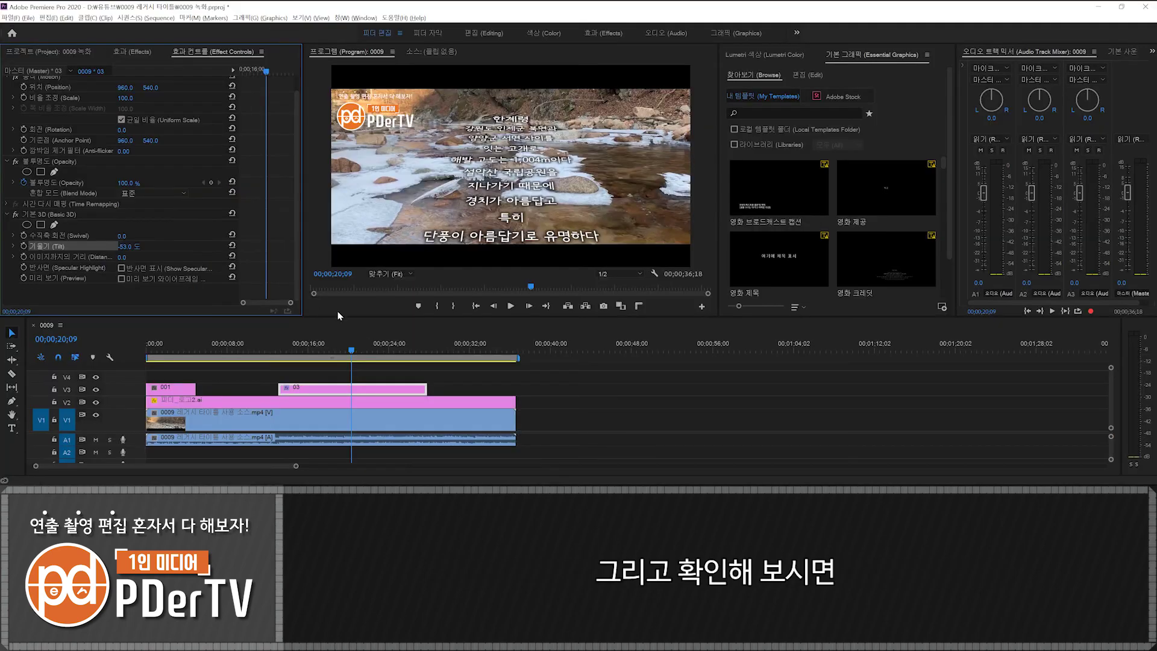
Play back the sequence from the start of the title 03 clip to check the tilted roll.
left_click_drag(344, 348, 278, 350)
key("space")
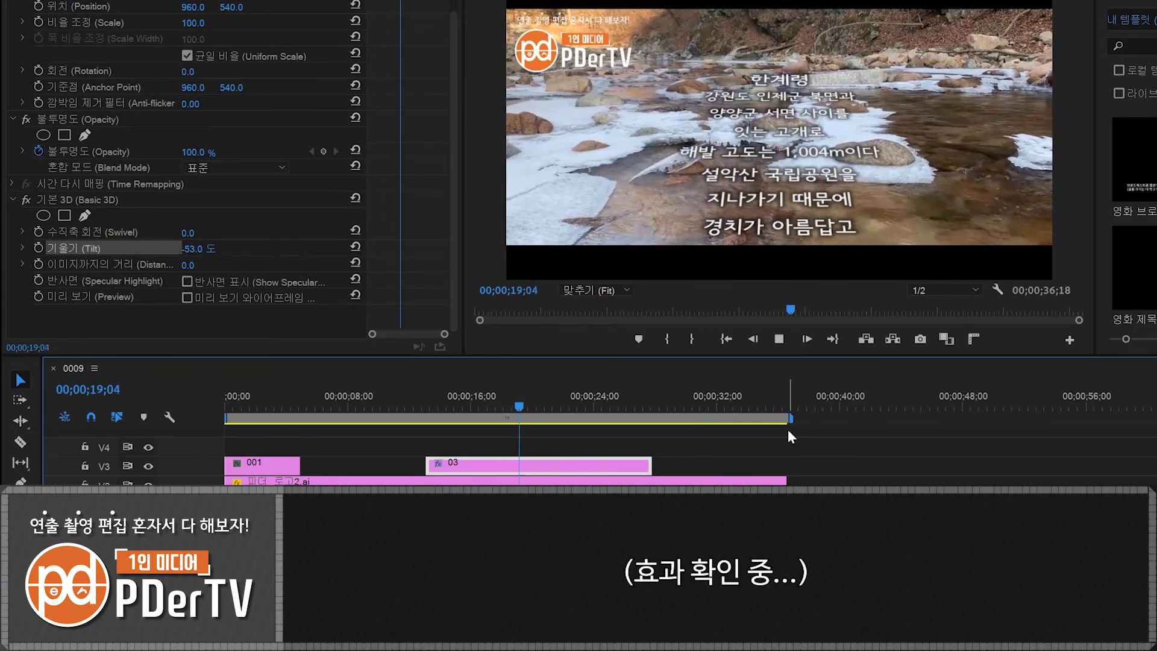
key("space")
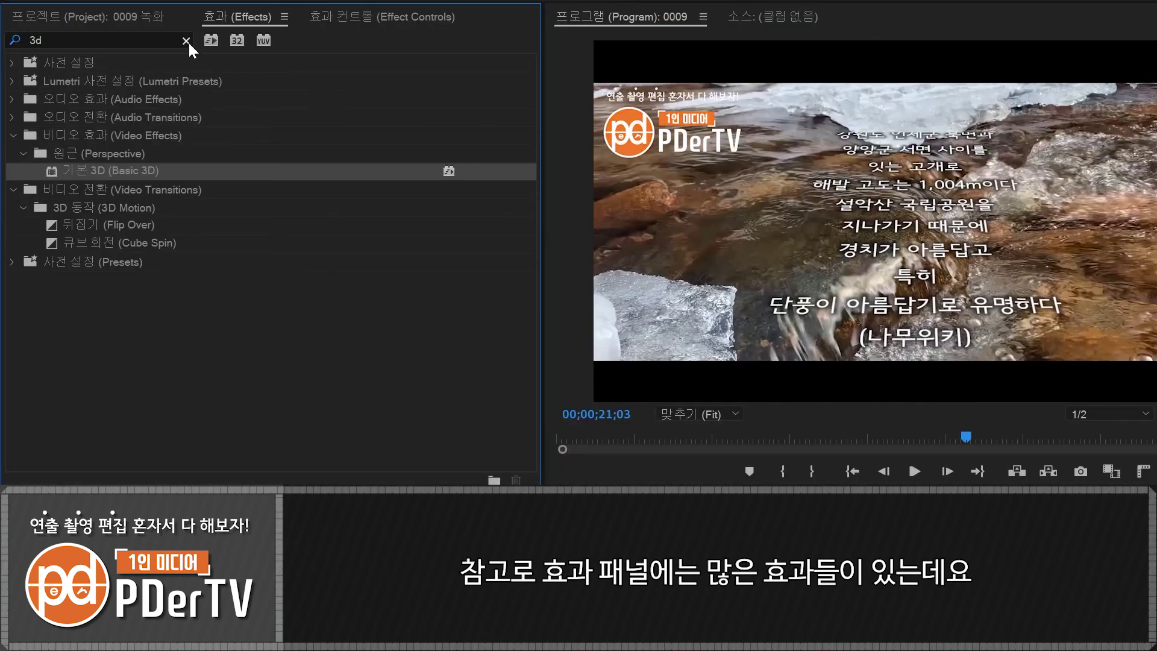
Clear the effects search and expand the Video Effects and Immersive Video folders to browse the available effects.
left_click(186, 41)
left_click(13, 134)
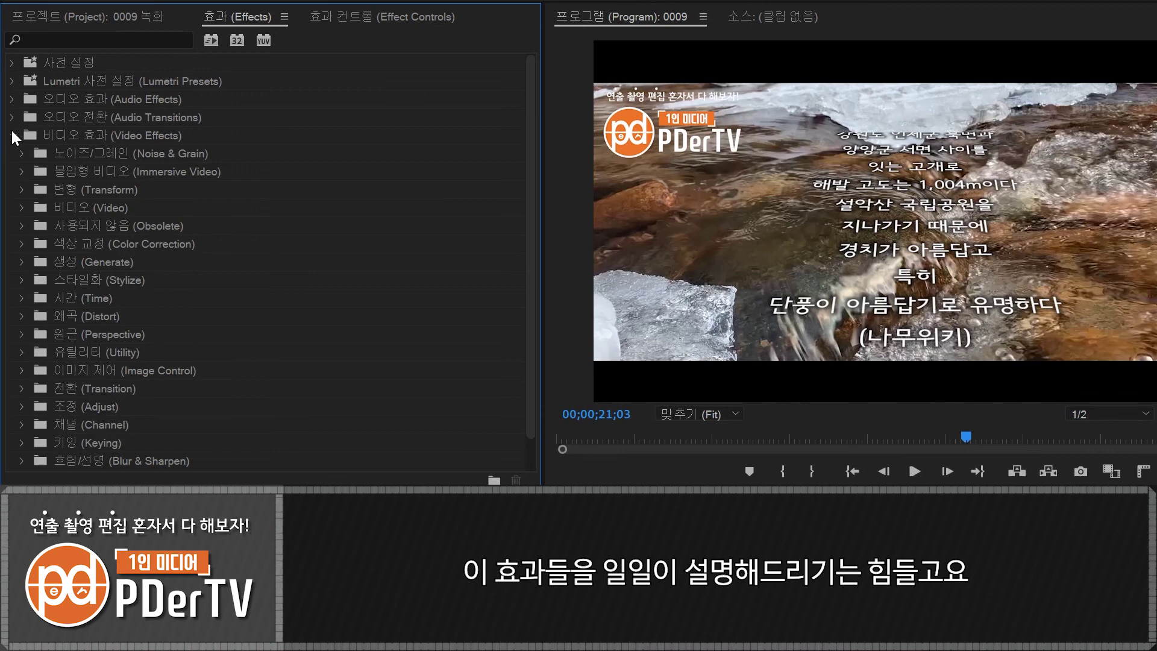
left_click(22, 171)
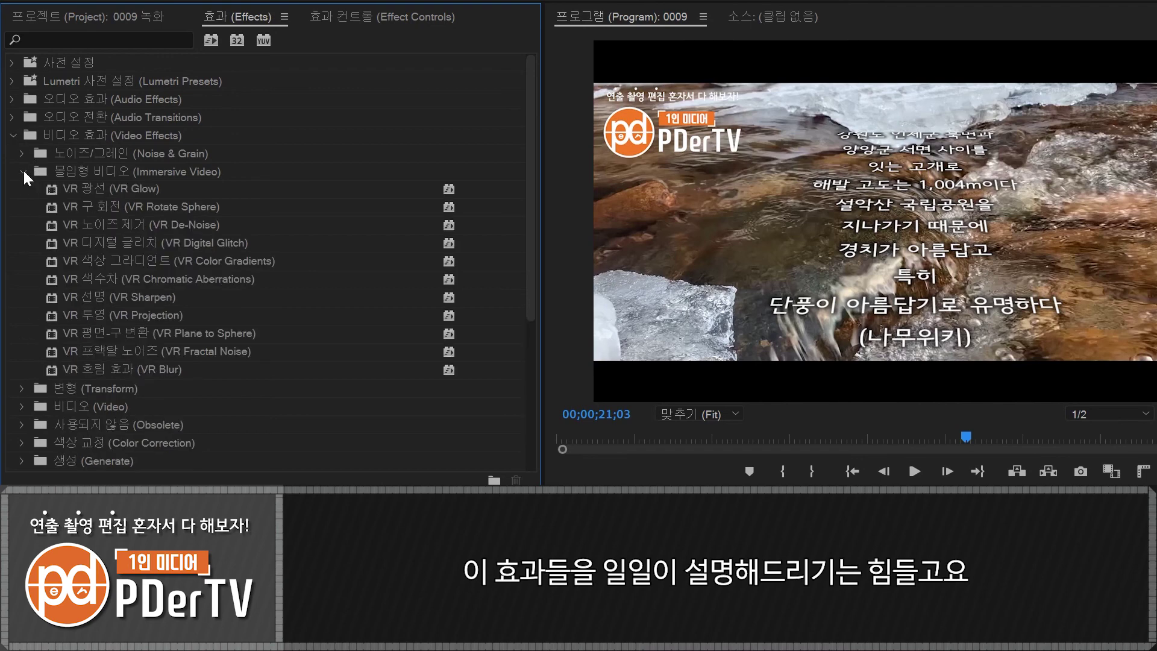